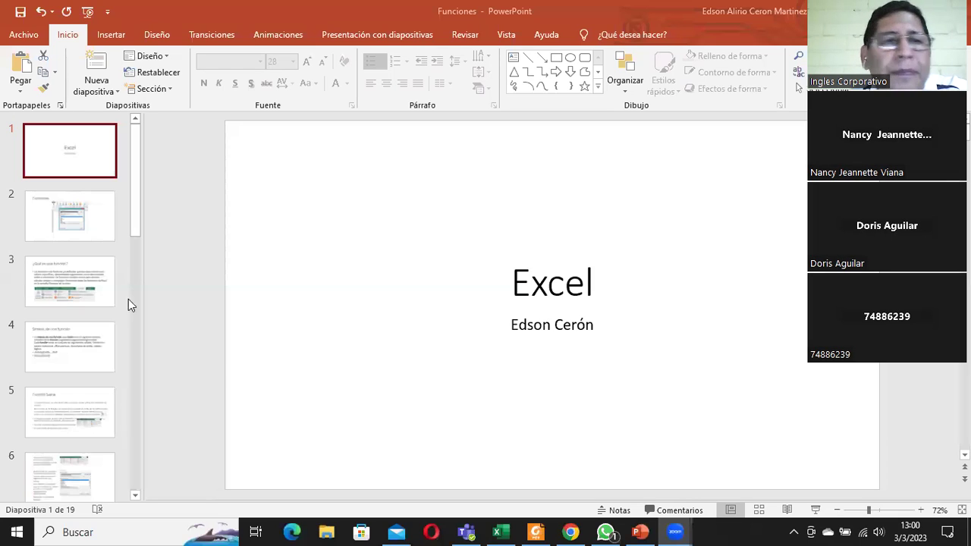
Step: Show slide 2, 'Funciones', with its Insert Function dialog screenshot
left_click(48, 226)
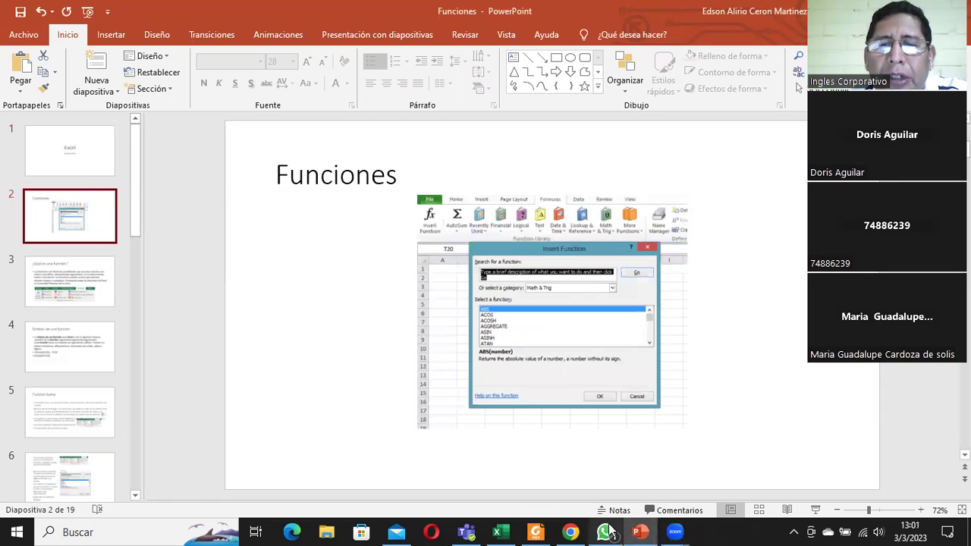
mouse_move(606, 530)
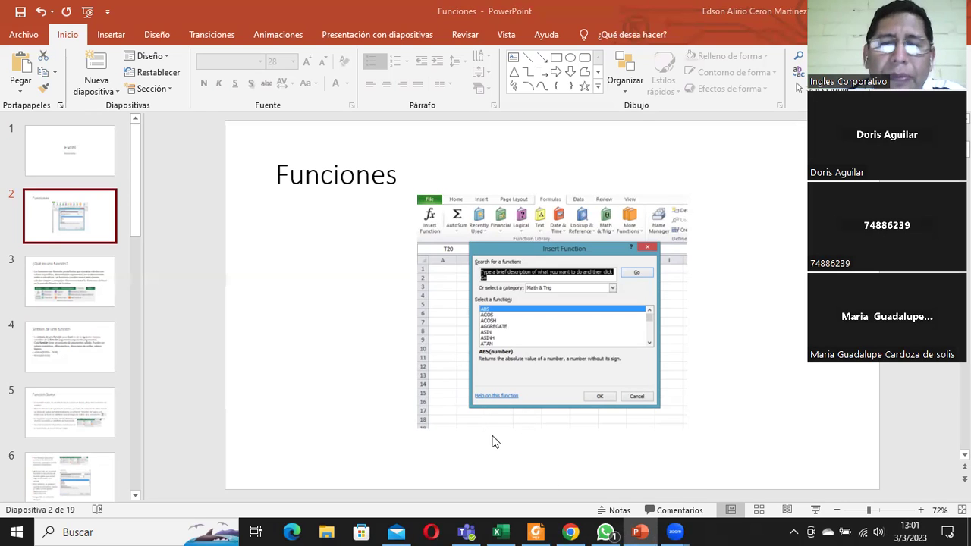
Step: Close the Ejercicio variados workbook, dismissing the upload prompt, and reopen it from Recientes
left_click(502, 530)
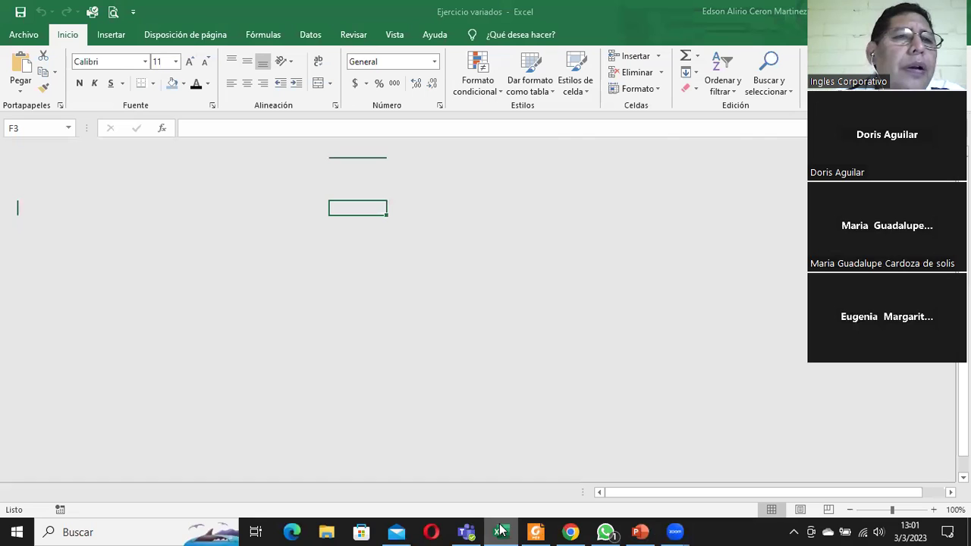
left_click(29, 36)
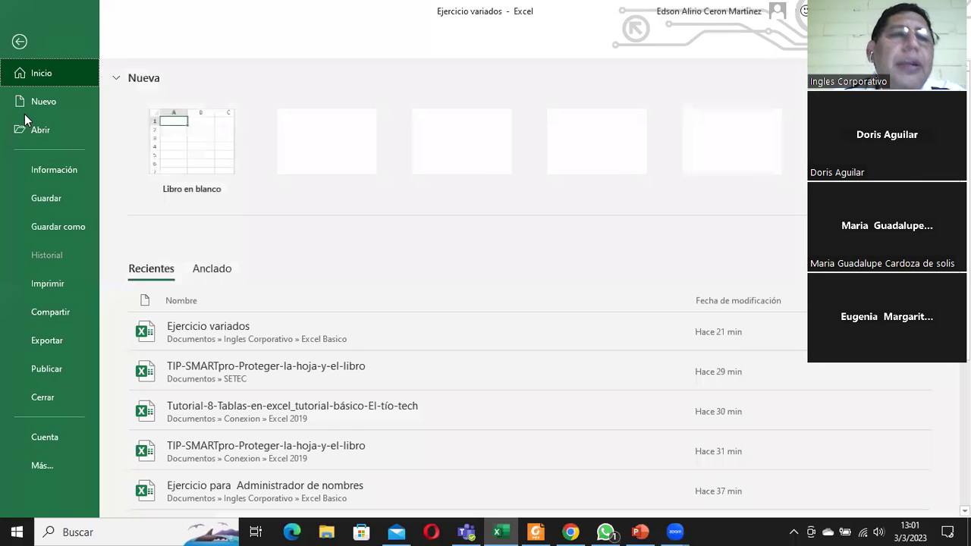
left_click(47, 397)
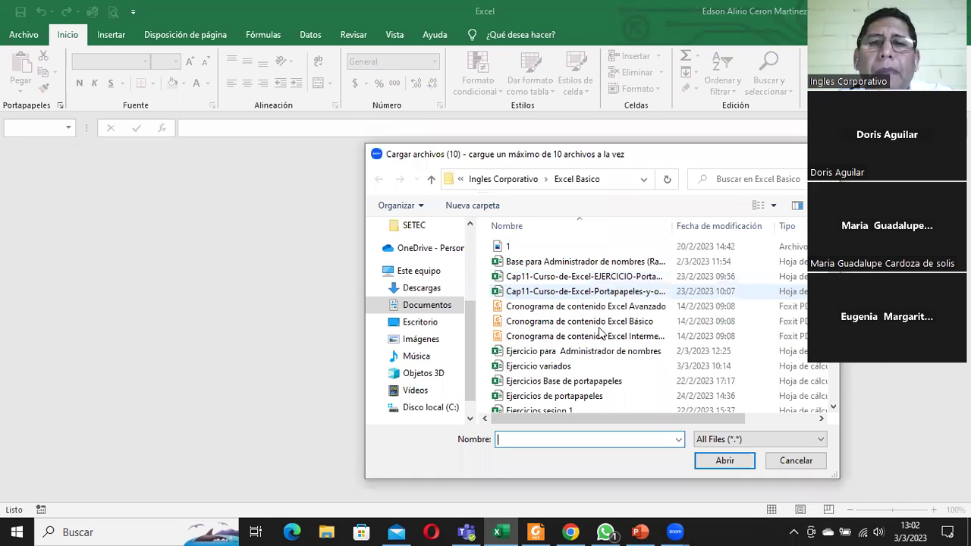
key("Escape")
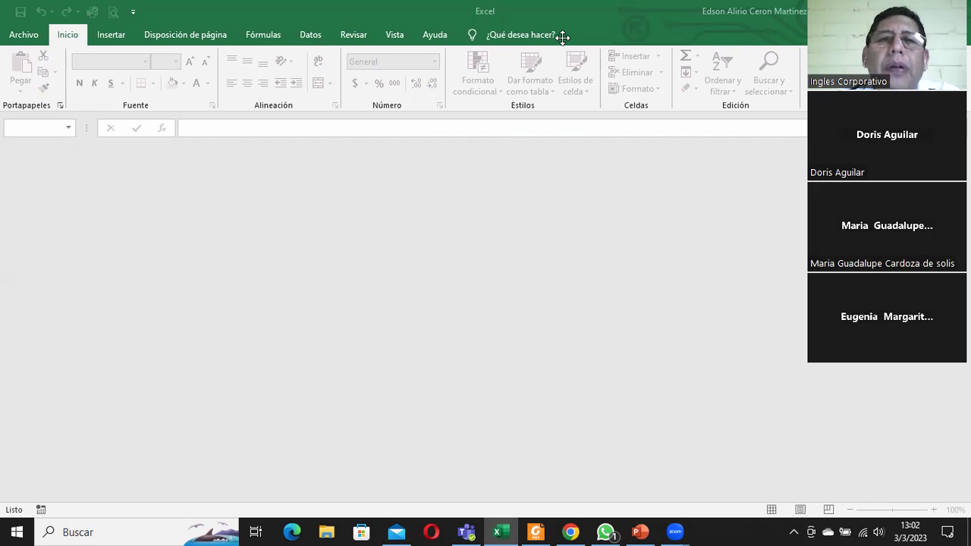
left_click(24, 35)
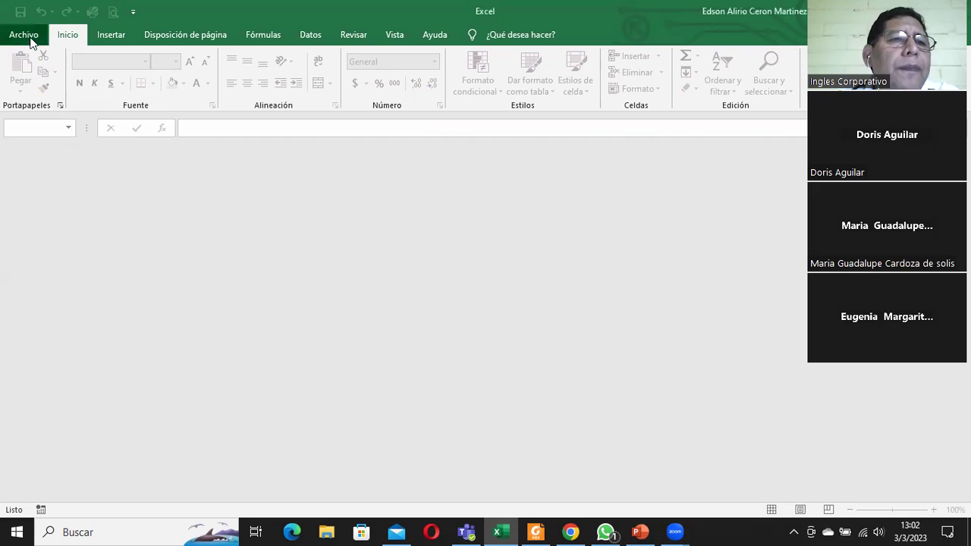
left_click(204, 335)
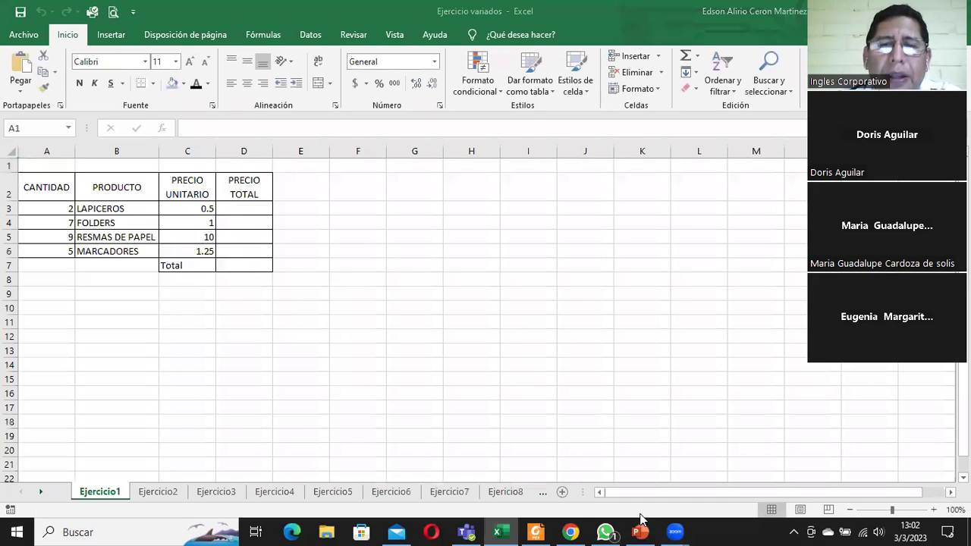
Step: Back in the Funciones presentation, show slide 3, '¿Qué es una función?'
left_click(641, 531)
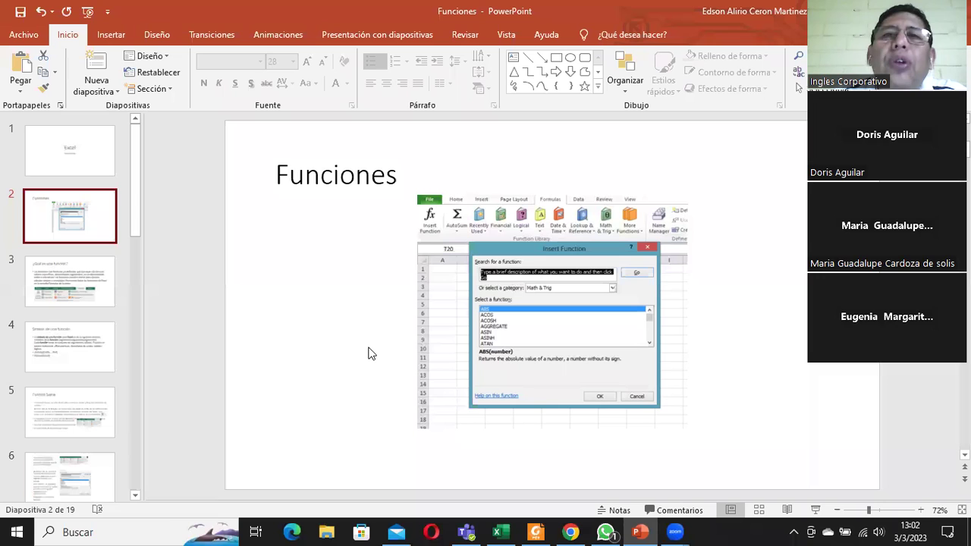
left_click(57, 287)
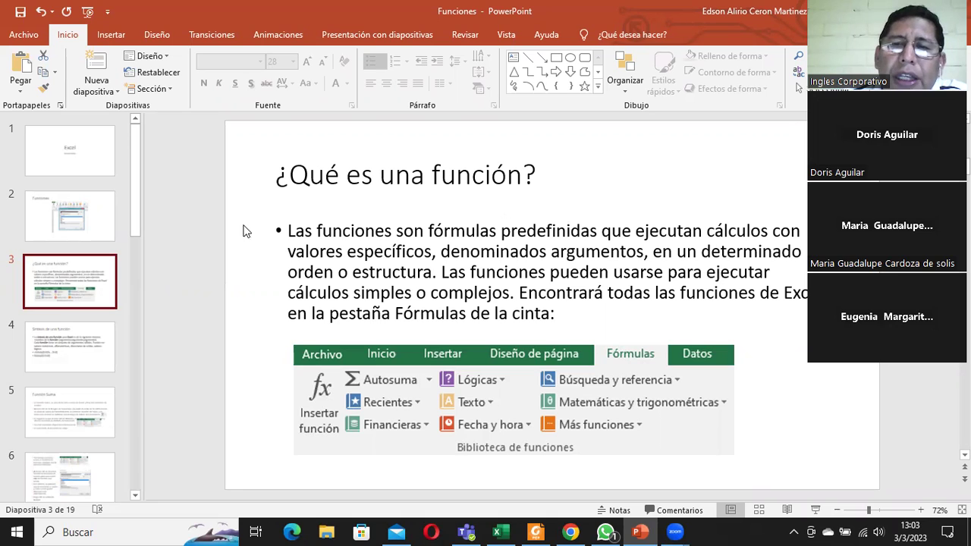
left_click(627, 356)
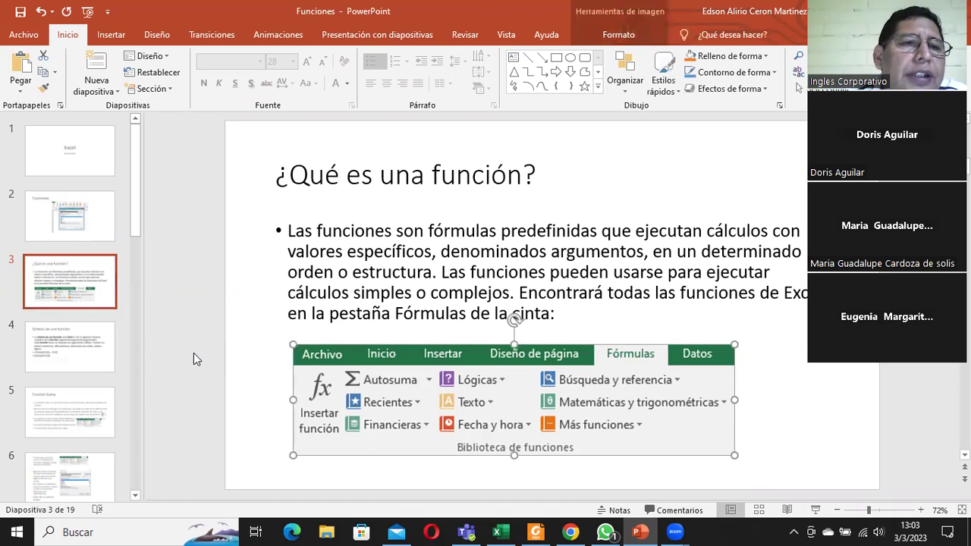
left_click(81, 350)
left_click(85, 297)
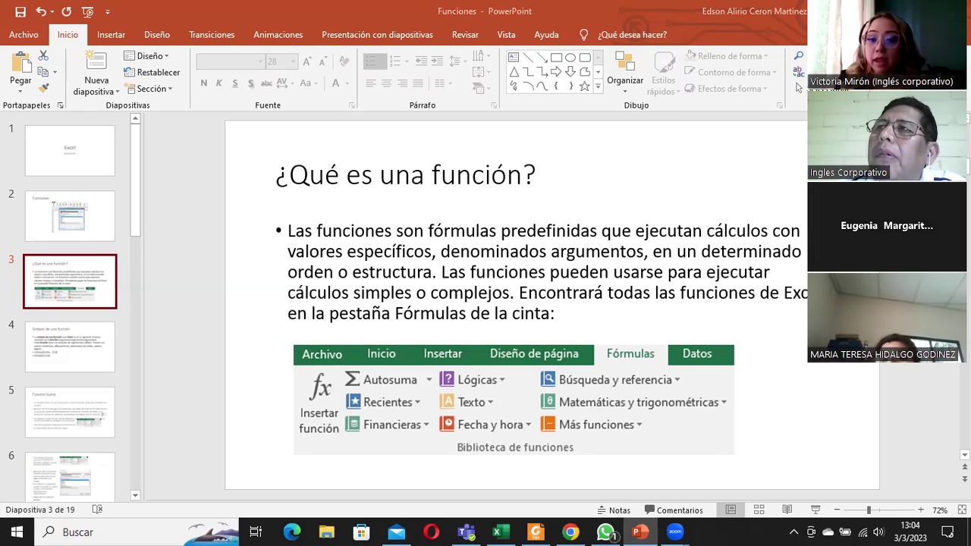
Step: Show slide 4, 'Sintaxis de una función', with its SUMA syntax examples
left_click(570, 532)
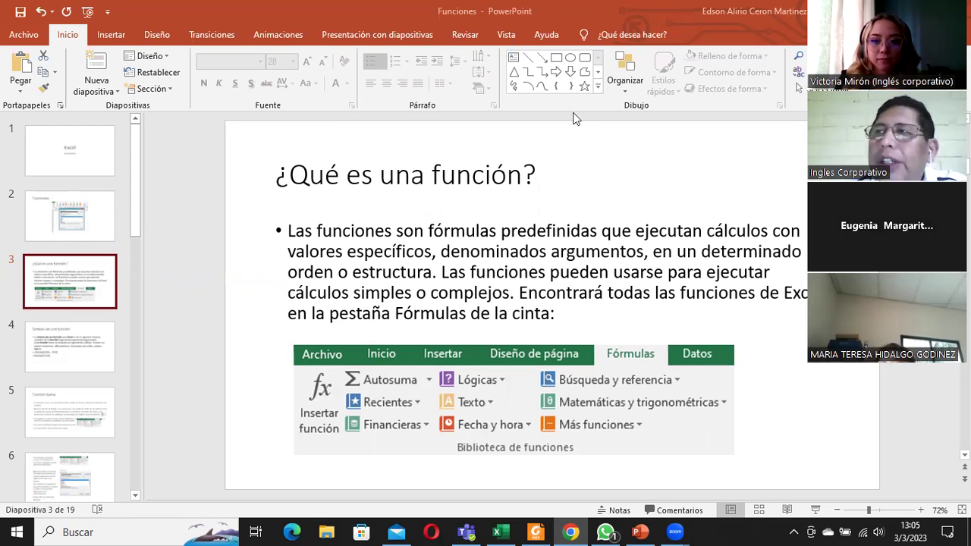
left_click(416, 294)
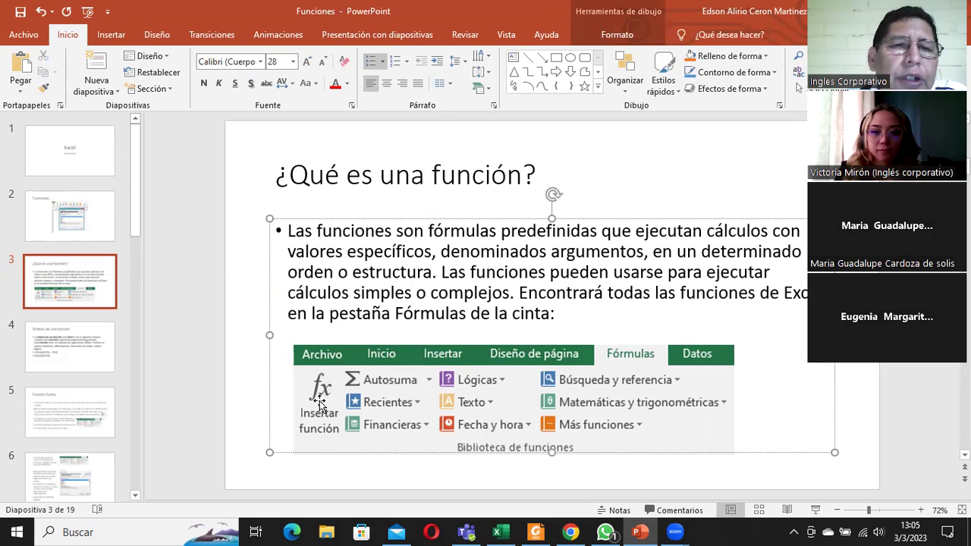
left_click(89, 353)
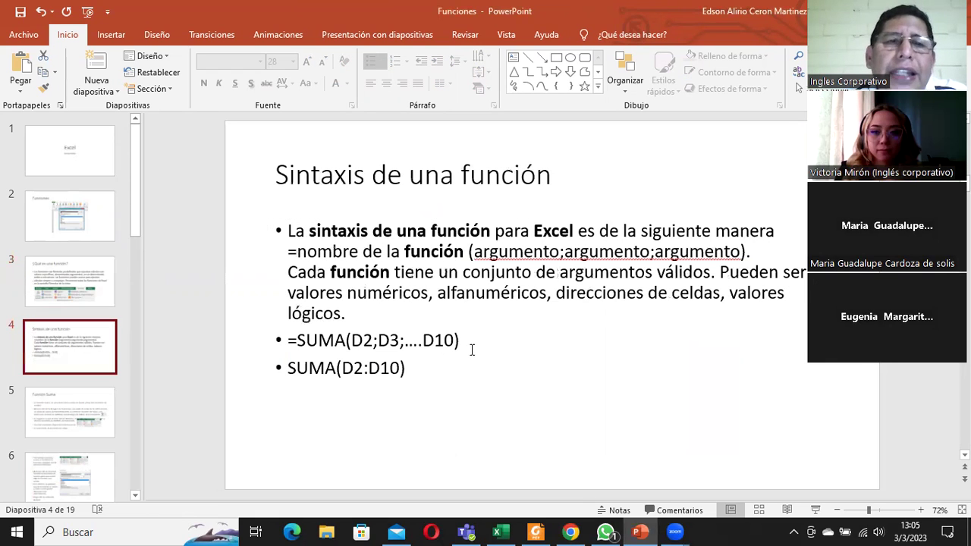
Step: Highlight the D2;D3 and D2:D10 arguments in the SUMA examples, then show slide 5, 'Función Suma'
left_click(433, 288)
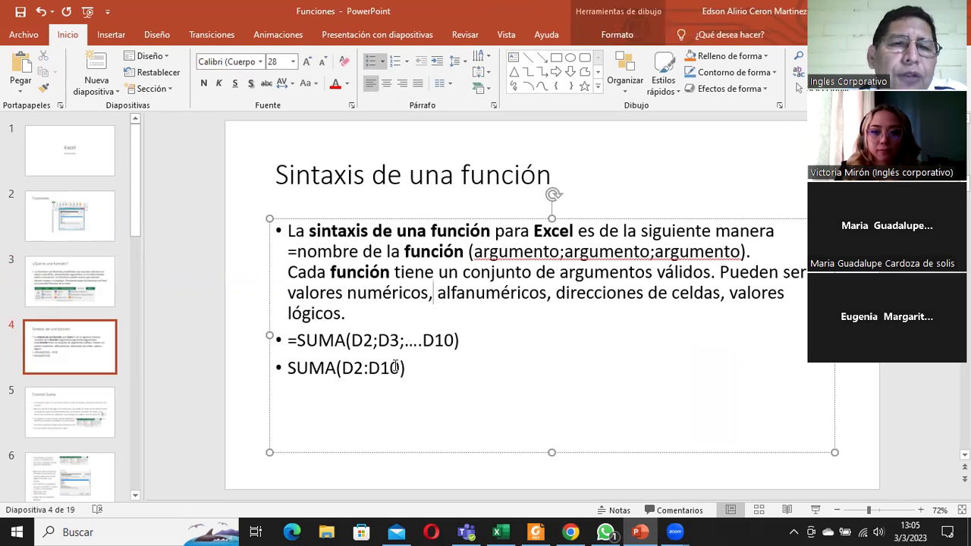
left_click(353, 342)
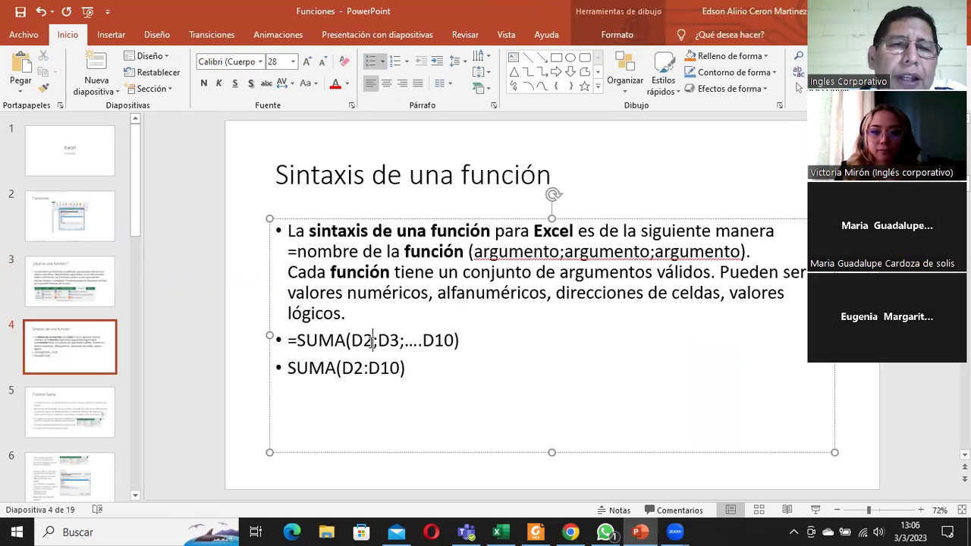
left_click(372, 341)
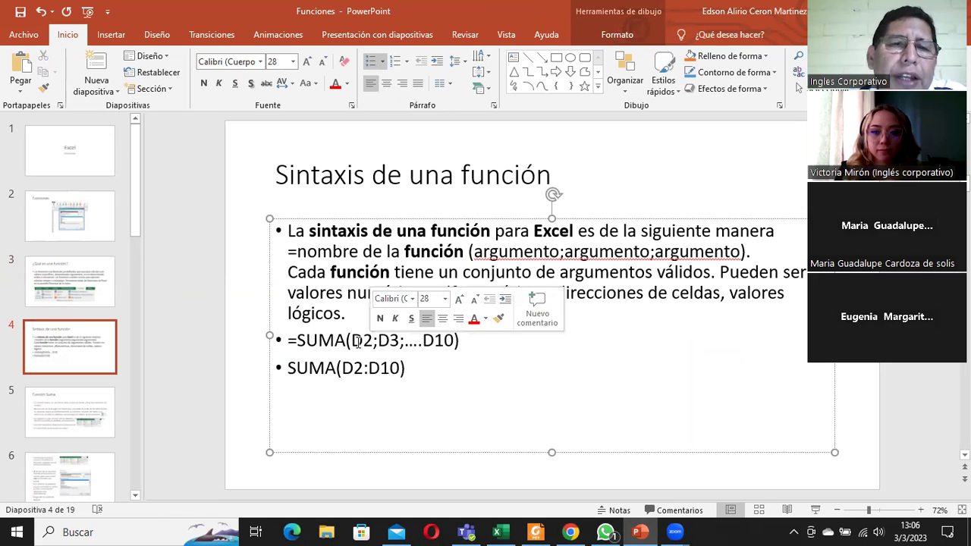
left_click_drag(351, 340, 401, 343)
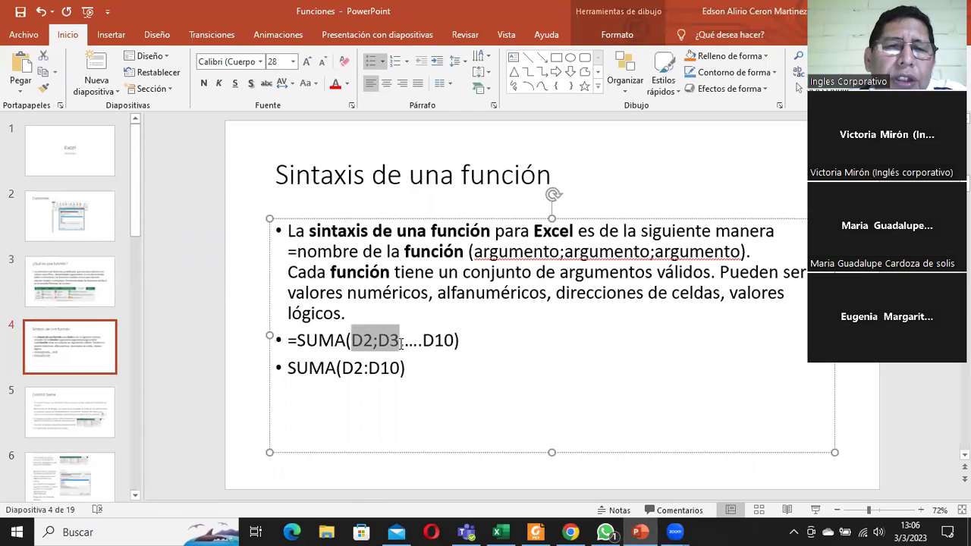
left_click(417, 340)
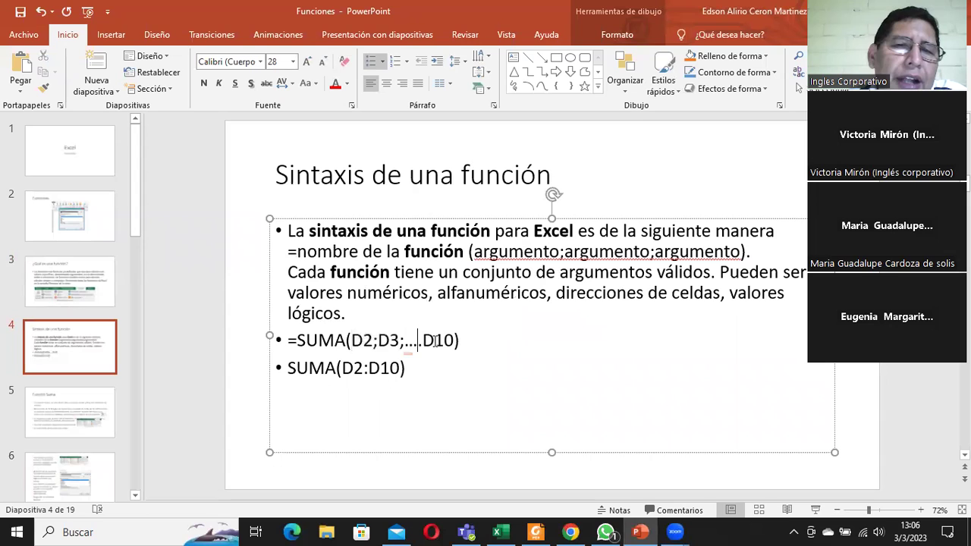
left_click(377, 341)
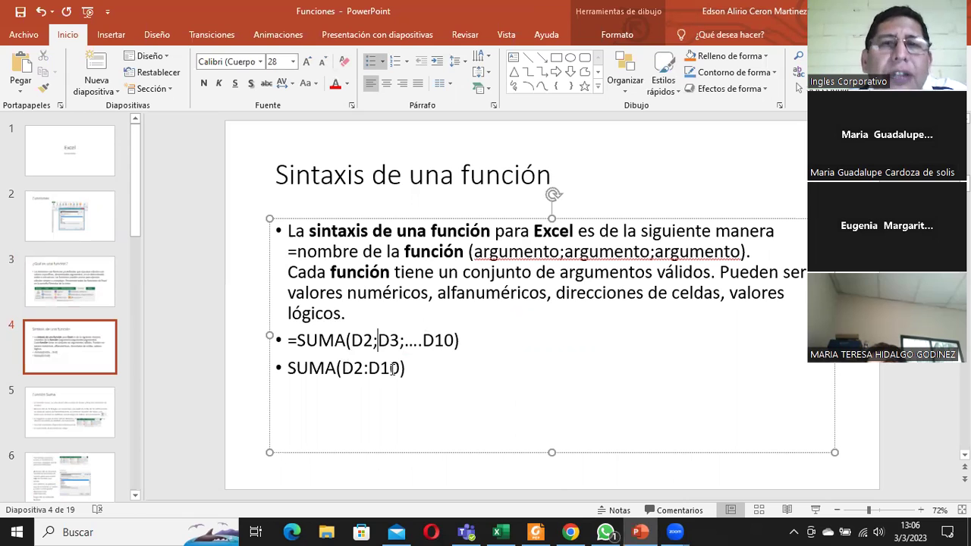
left_click_drag(343, 367, 401, 369)
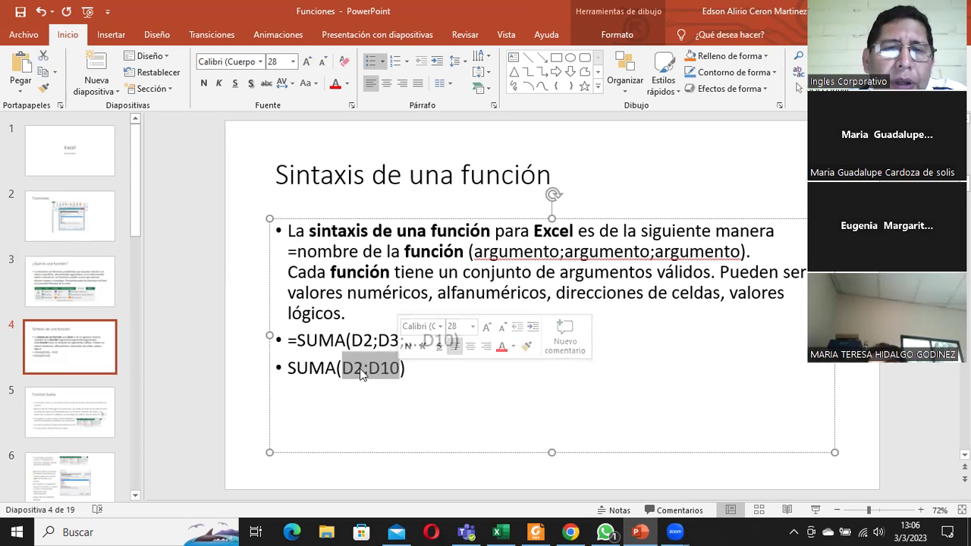
left_click(82, 422)
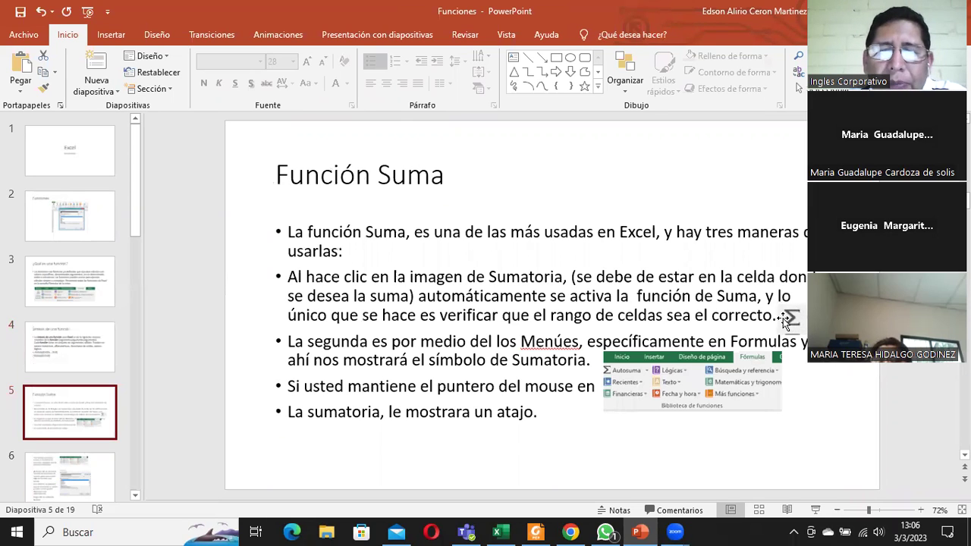
Step: In the Ejercicio variados workbook, start editing D3, the LAPICEROS total price cell
left_click(501, 531)
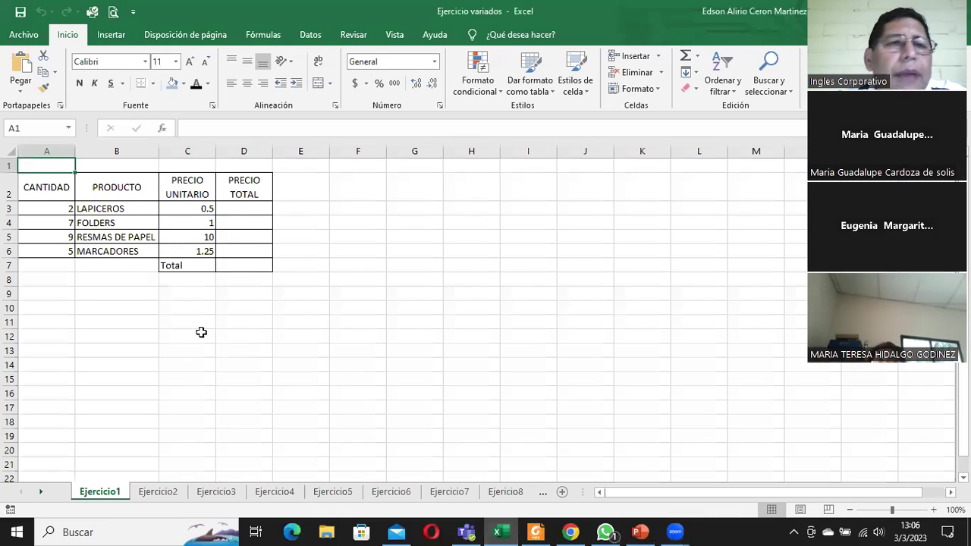
left_click(97, 237)
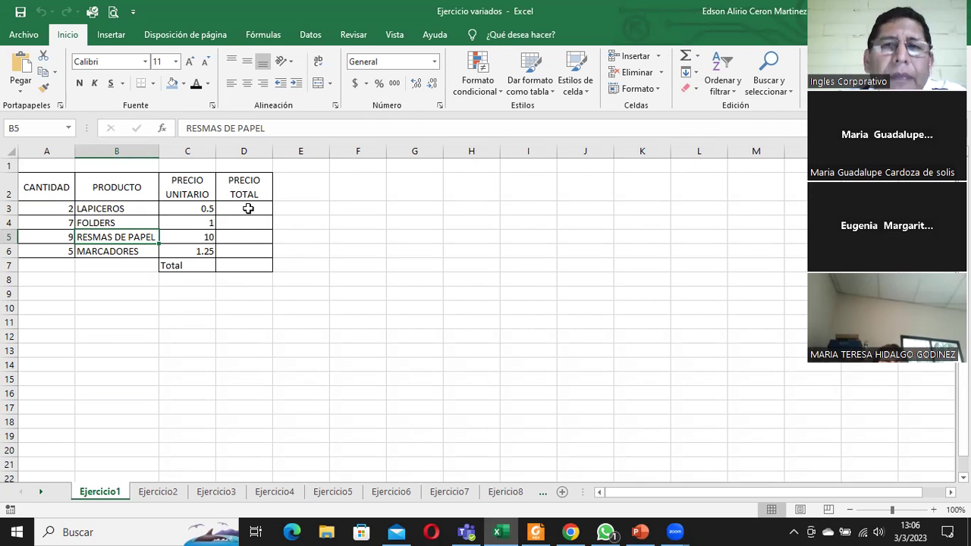
left_click(248, 208)
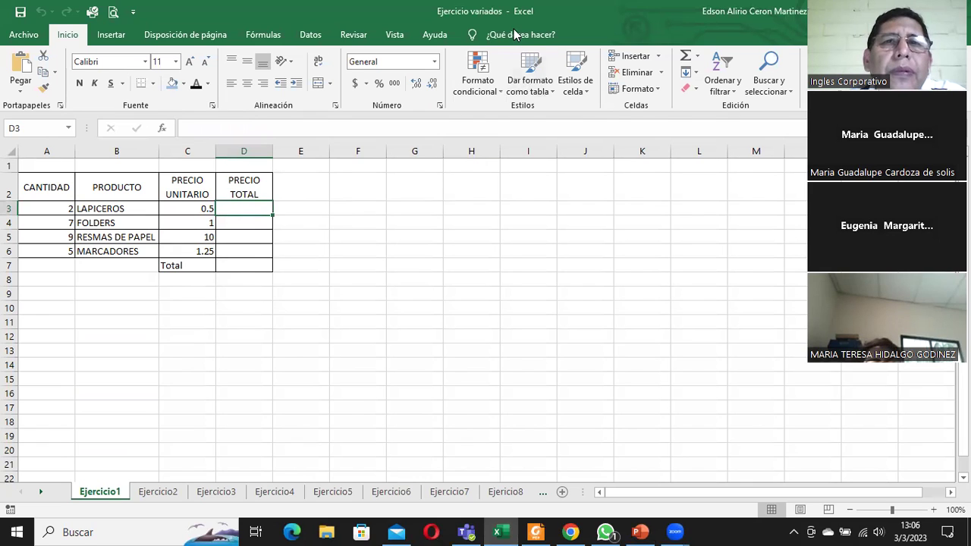
double_click(248, 206)
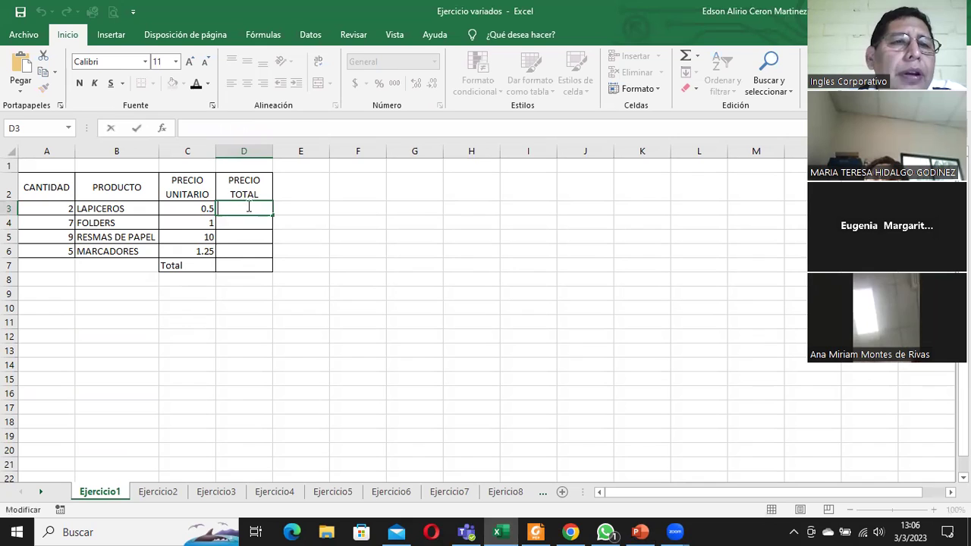
left_click(69, 210)
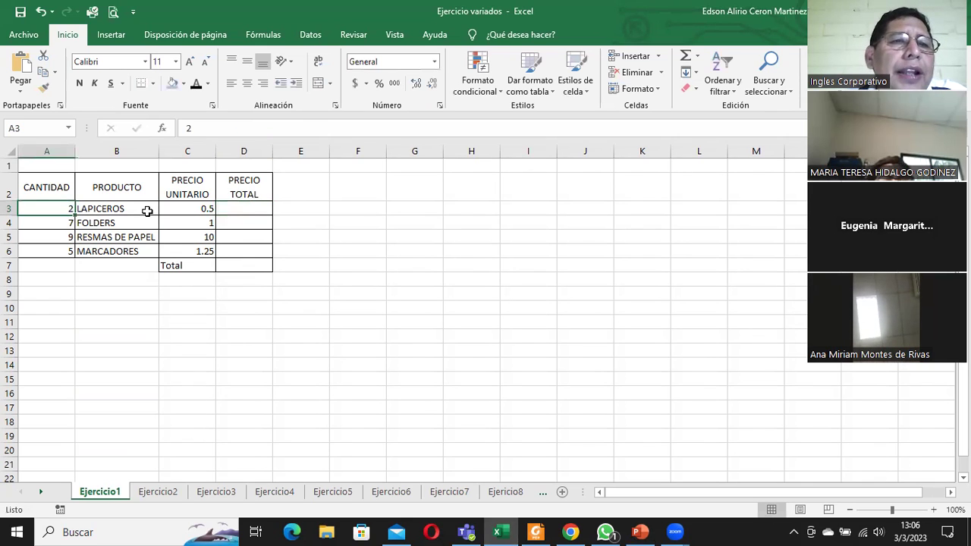
left_click(243, 209)
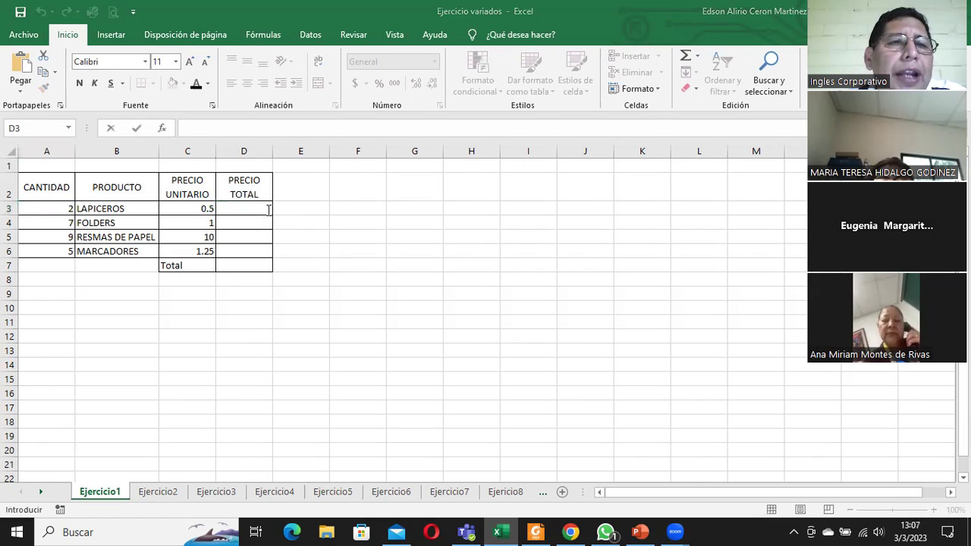
left_click(257, 208)
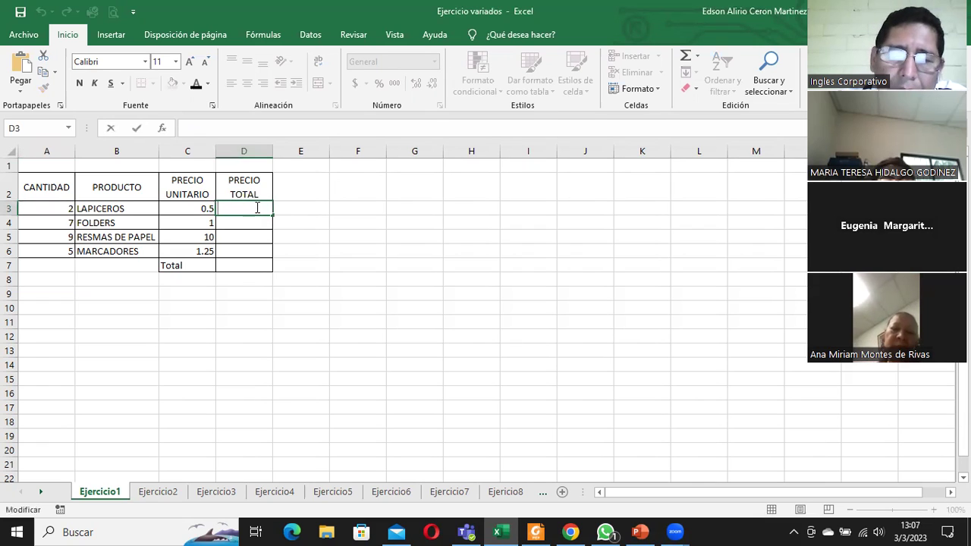
Step: Enter =(A3*C3) in D3 so the LAPICEROS total price is 1
type("=(")
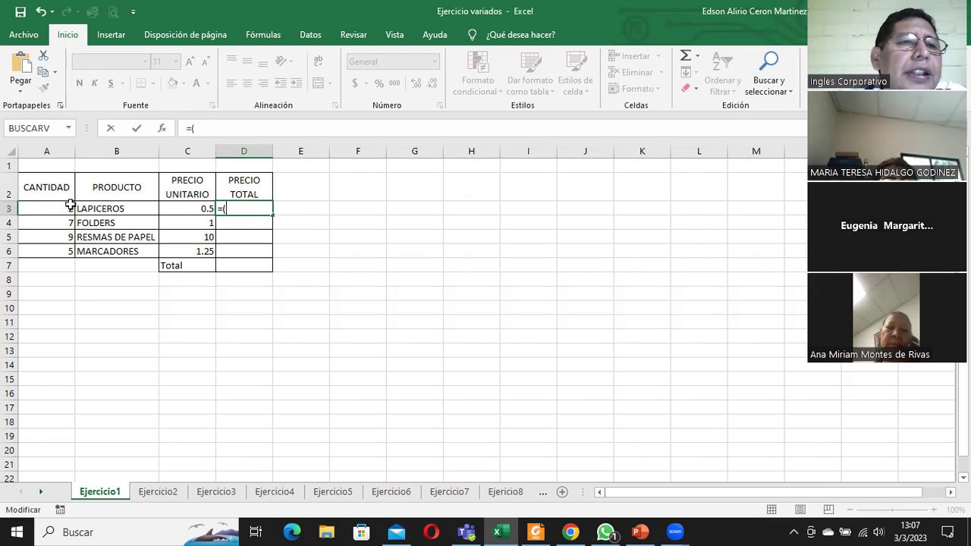
left_click(60, 207)
type("*")
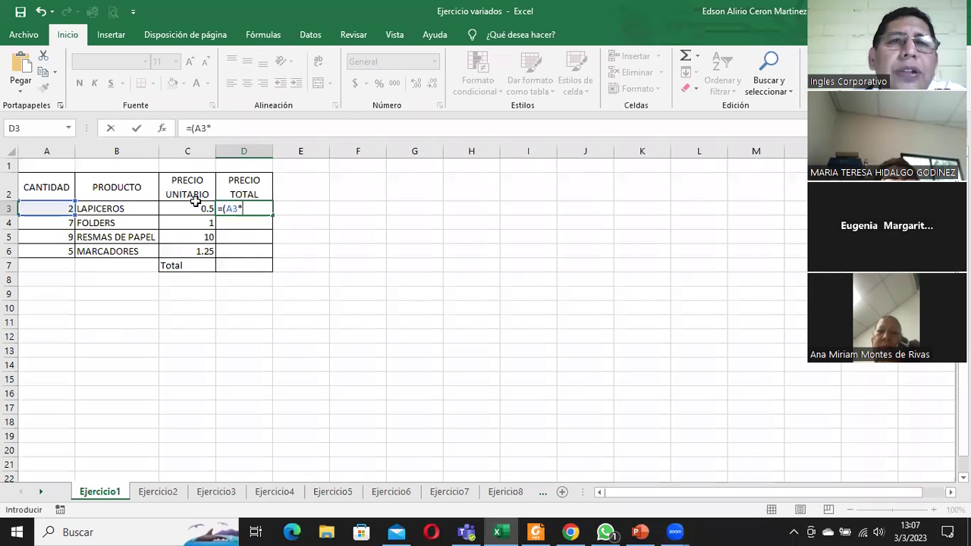
left_click(205, 207)
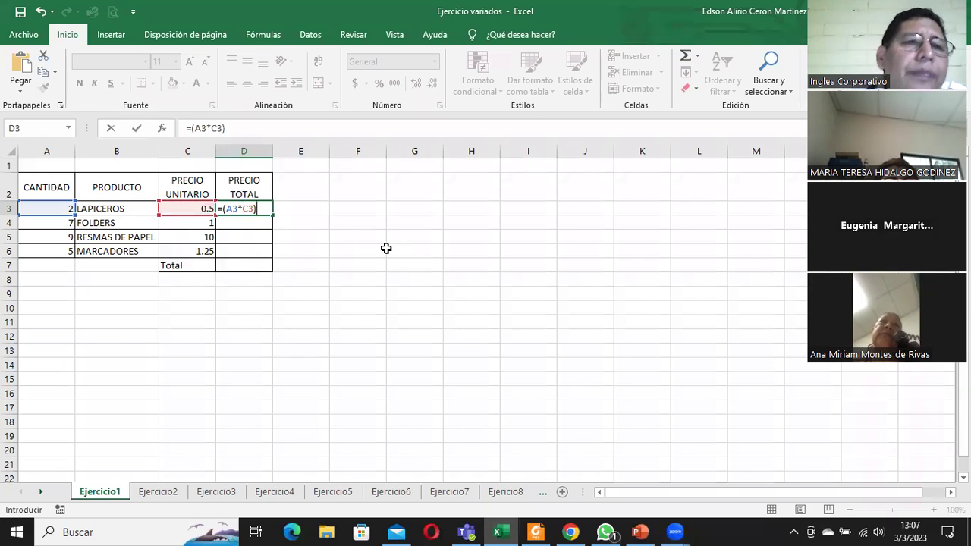
key("Return")
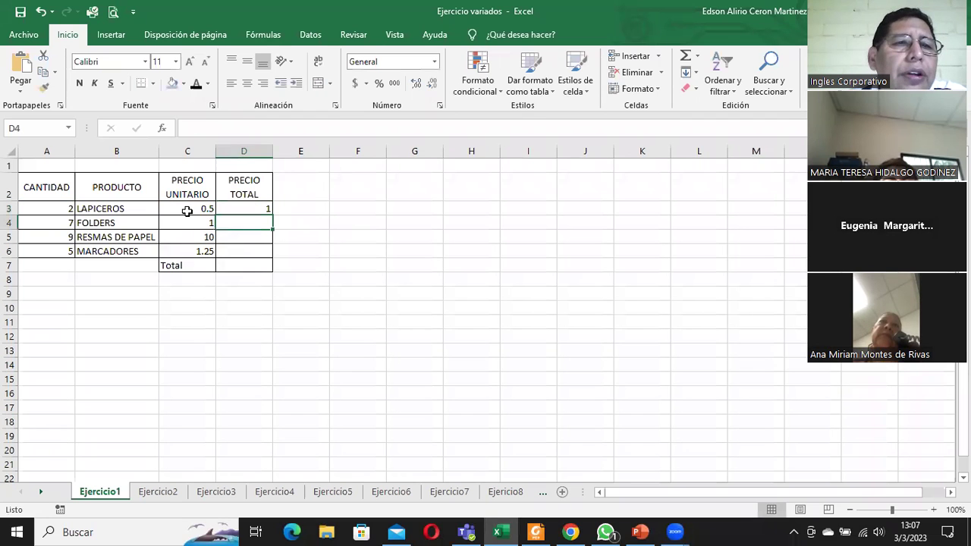
left_click(262, 206)
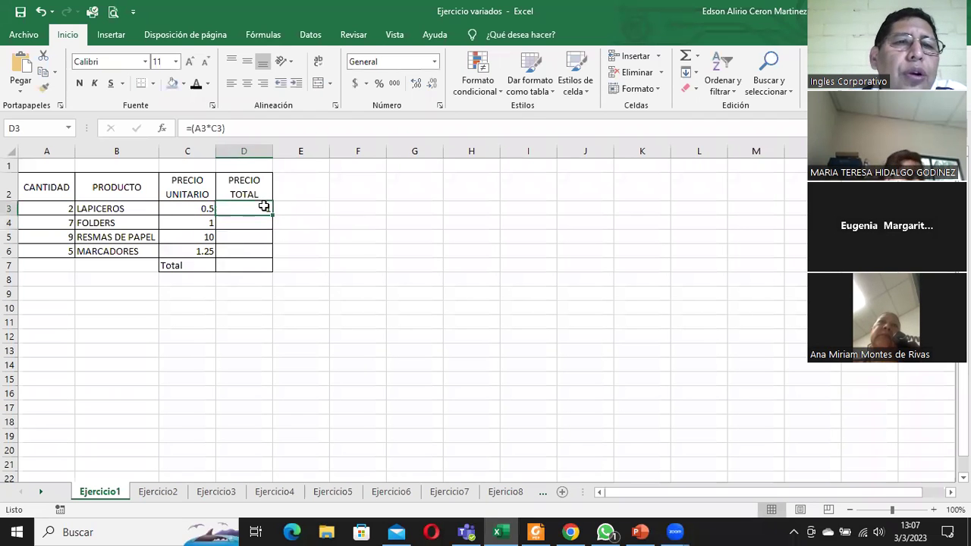
Step: Fill D3's formula down to D6, giving 7, 90 and 6.25, then select D7
left_click_drag(271, 216, 258, 254)
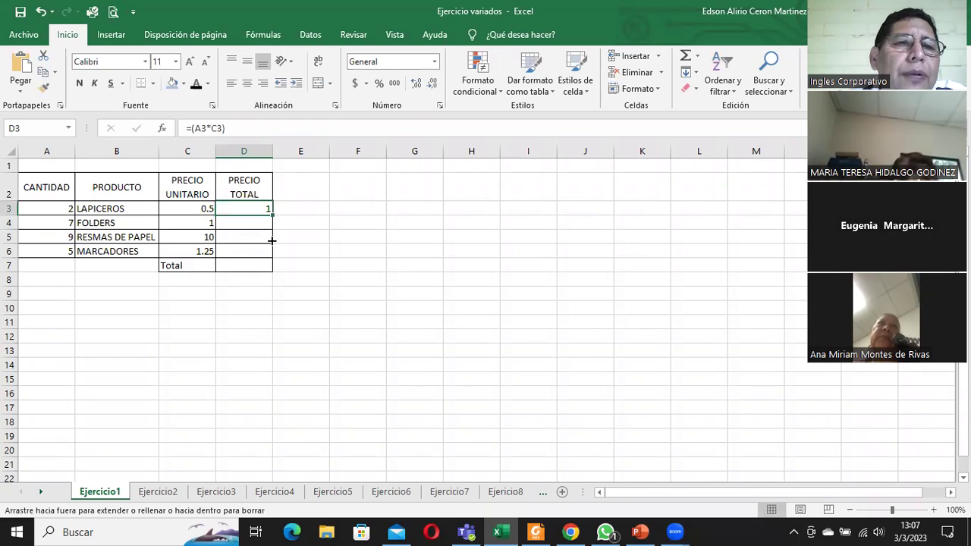
left_click(241, 266)
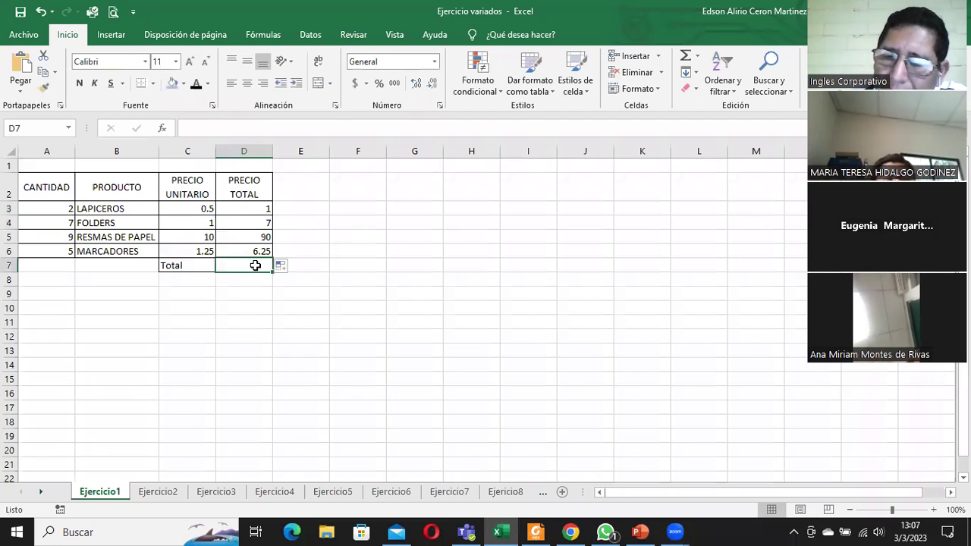
type("=+-")
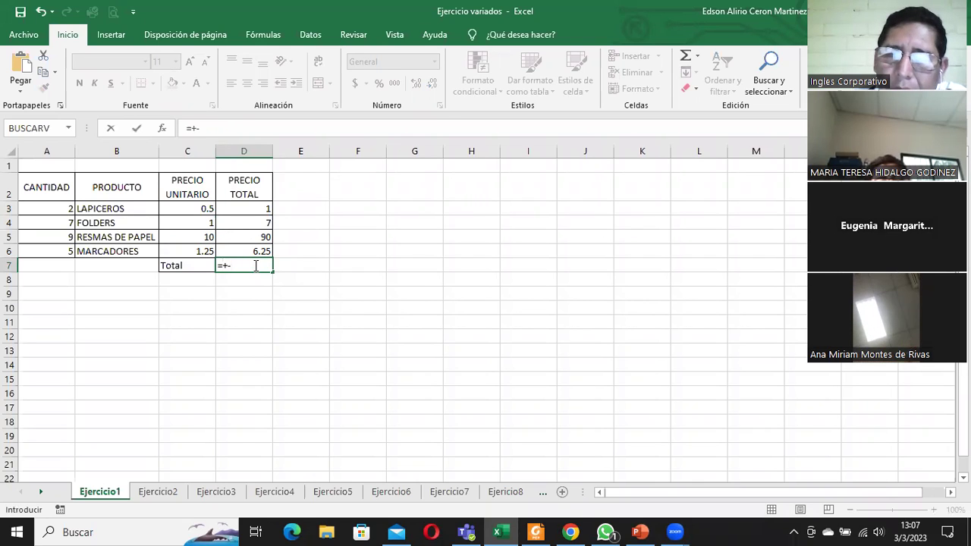
left_click(249, 210)
type("+")
left_click(256, 222)
type("+")
left_click(238, 235)
type("+")
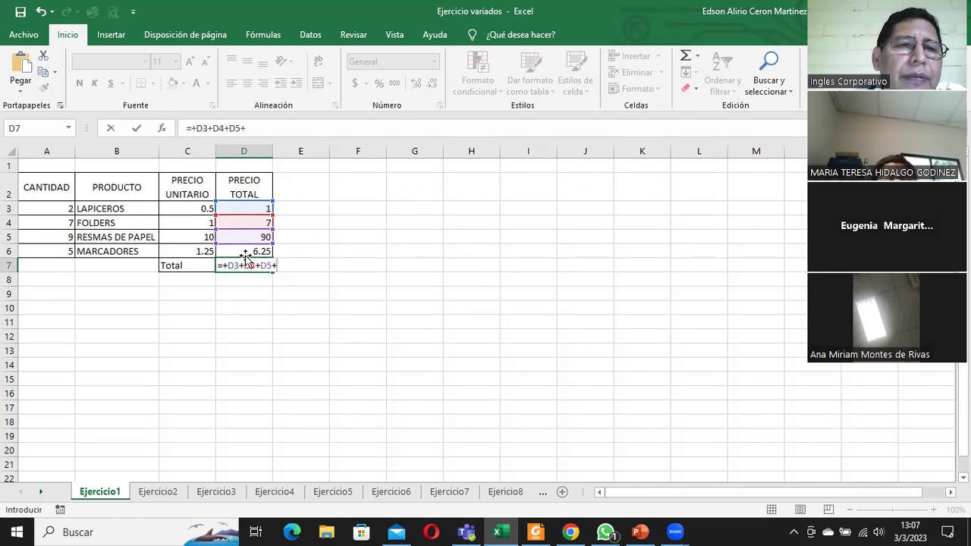
left_click(245, 251)
key("Return")
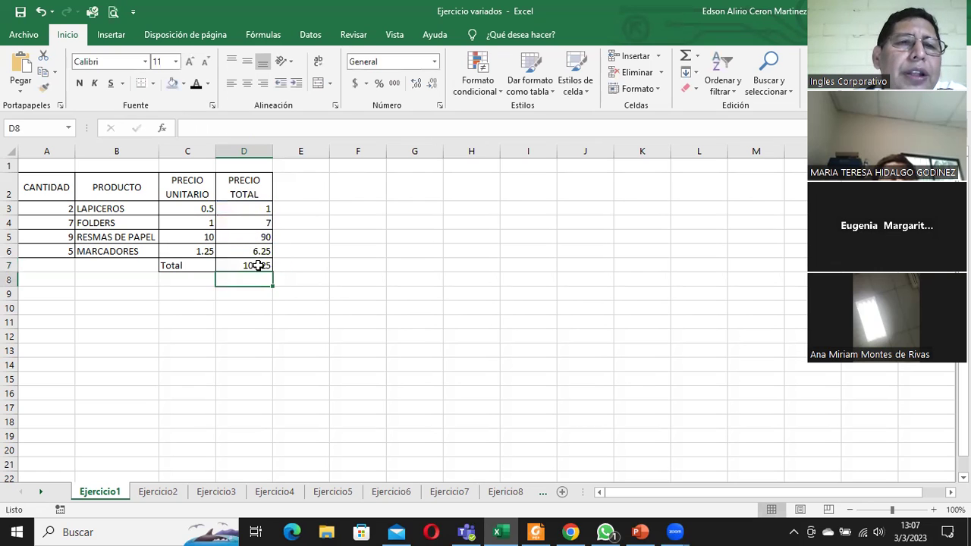
left_click(245, 264)
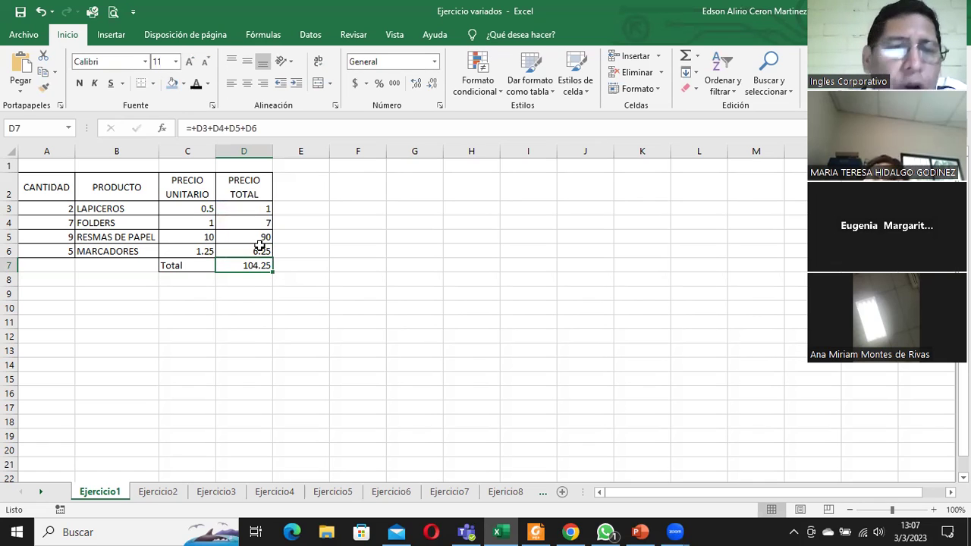
key("Delete")
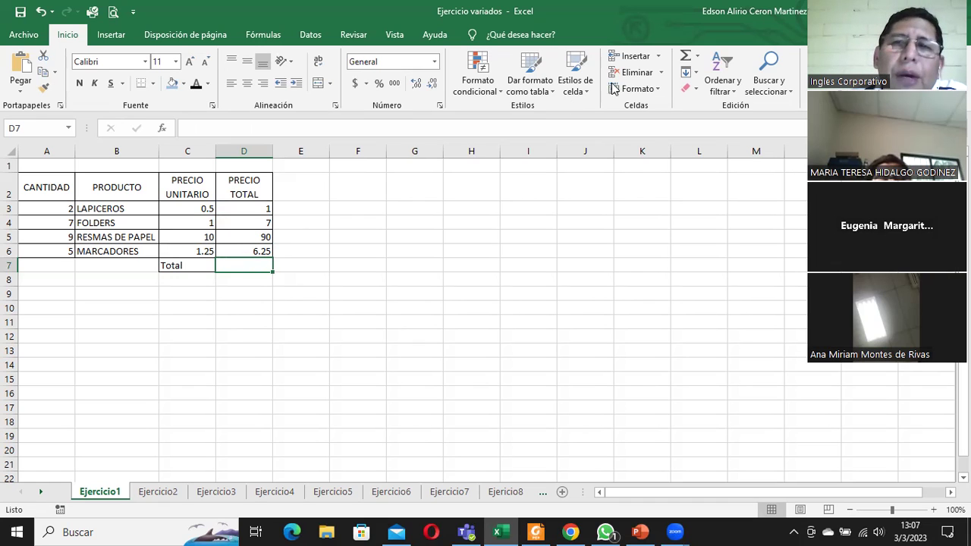
Step: Put =SUMA(D3:D6) in D7 with AutoSum, redoing it once, for a total of 104.25
left_click(686, 57)
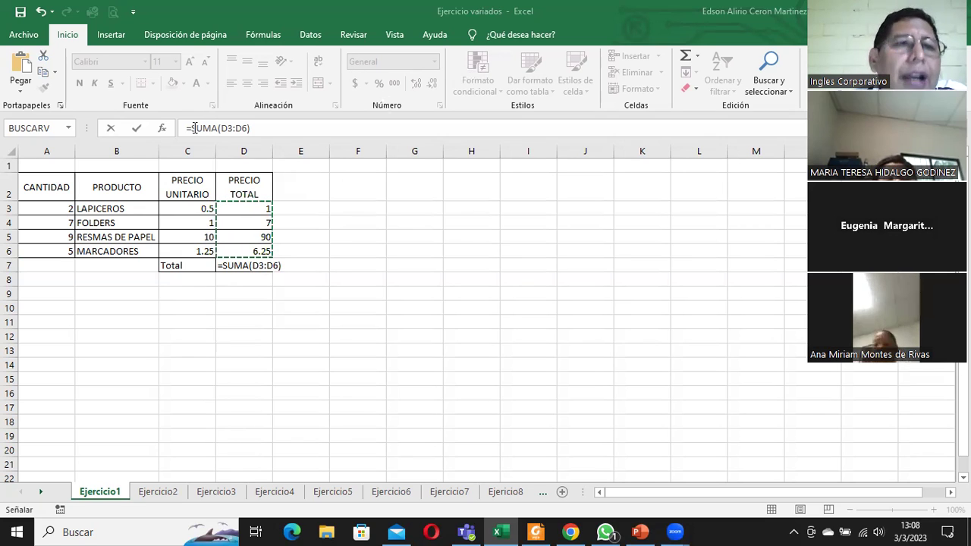
left_click(135, 130)
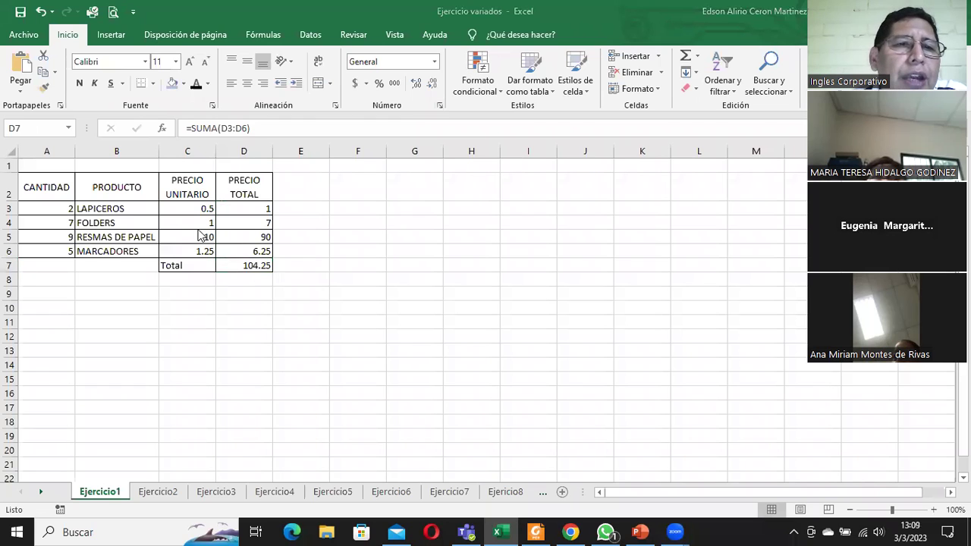
key("Home")
left_click(254, 264)
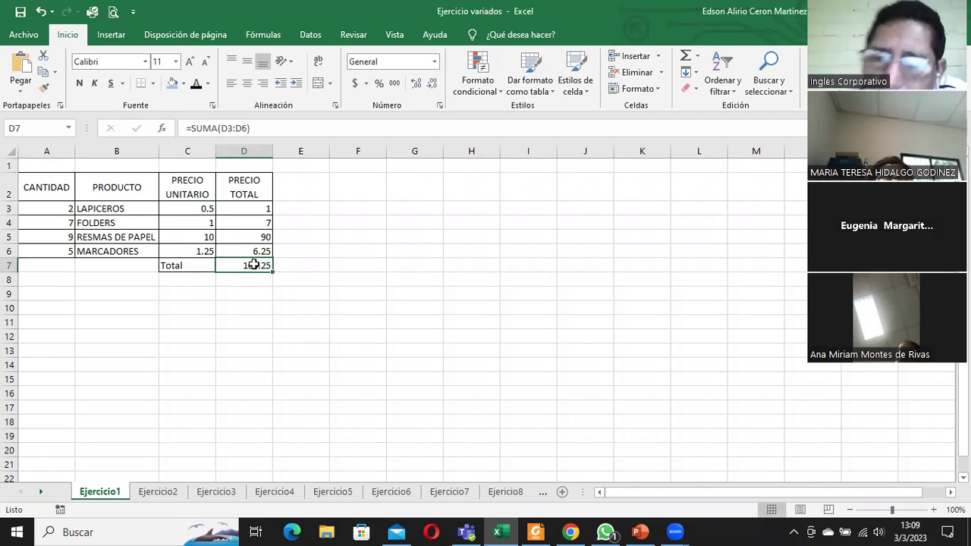
key("Delete")
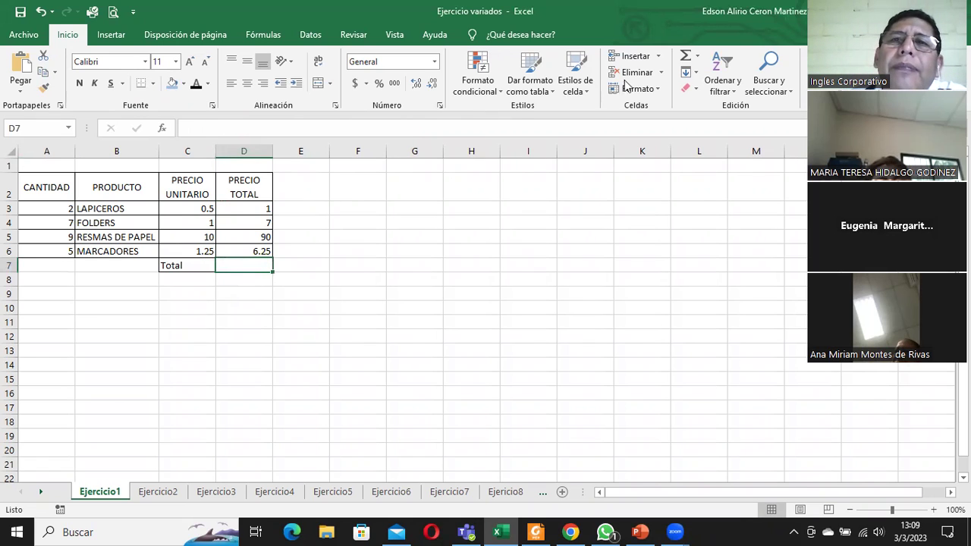
left_click(685, 57)
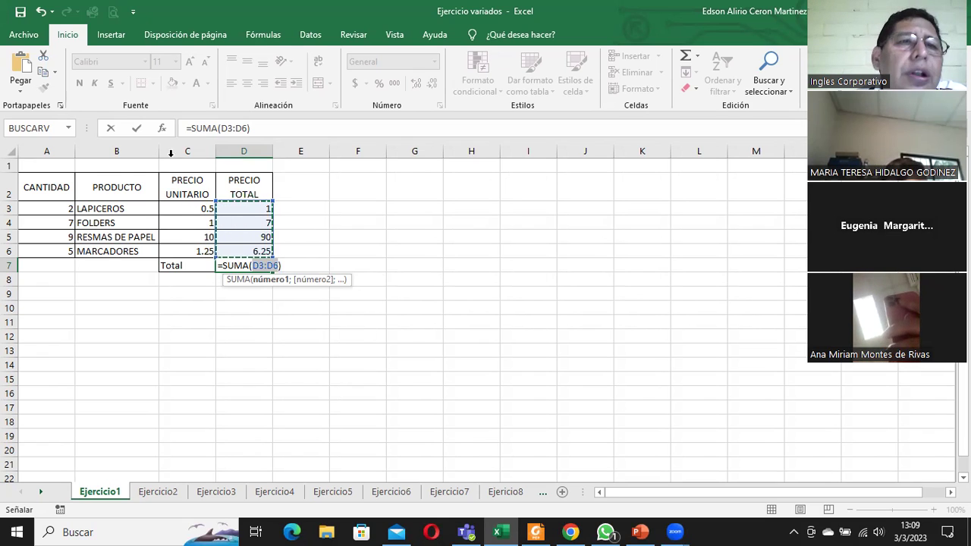
left_click(137, 129)
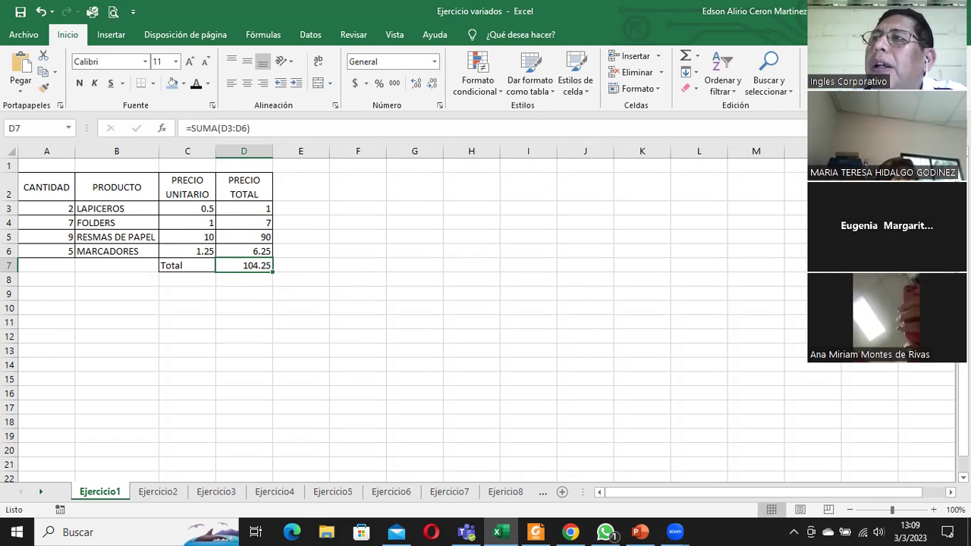
key("alt+Tab")
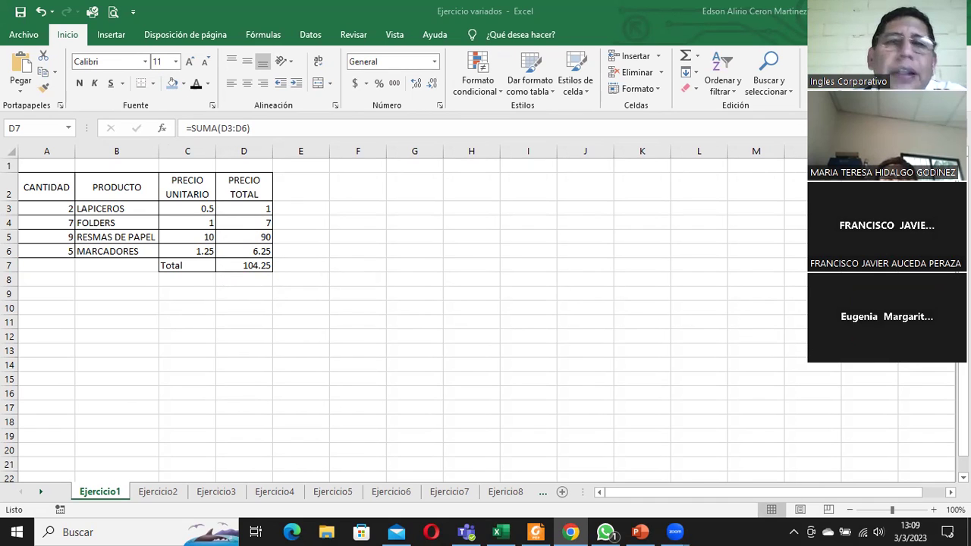
Step: On sheet Ejercicio2, select the vino figures B5:B9 to view their sum, ending on B10
left_click(156, 492)
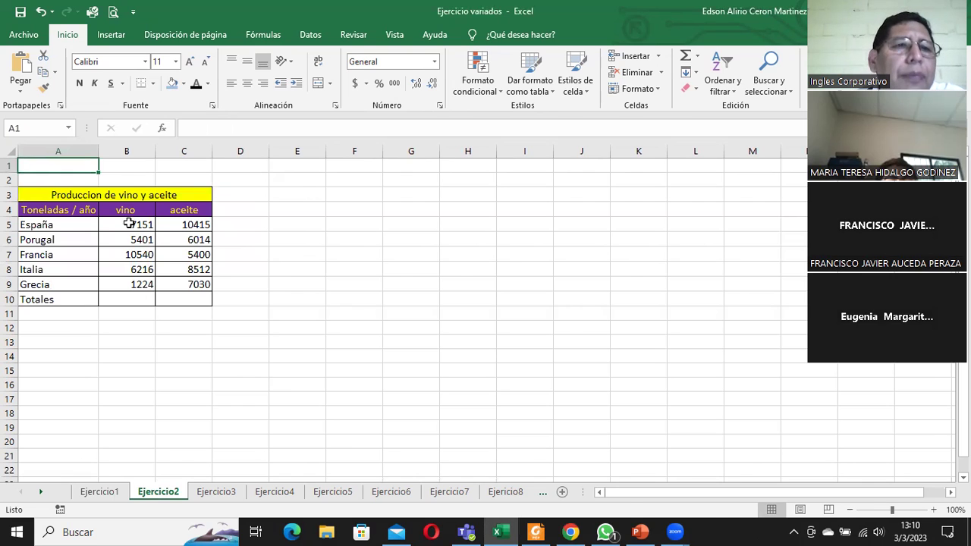
left_click_drag(129, 223, 129, 284)
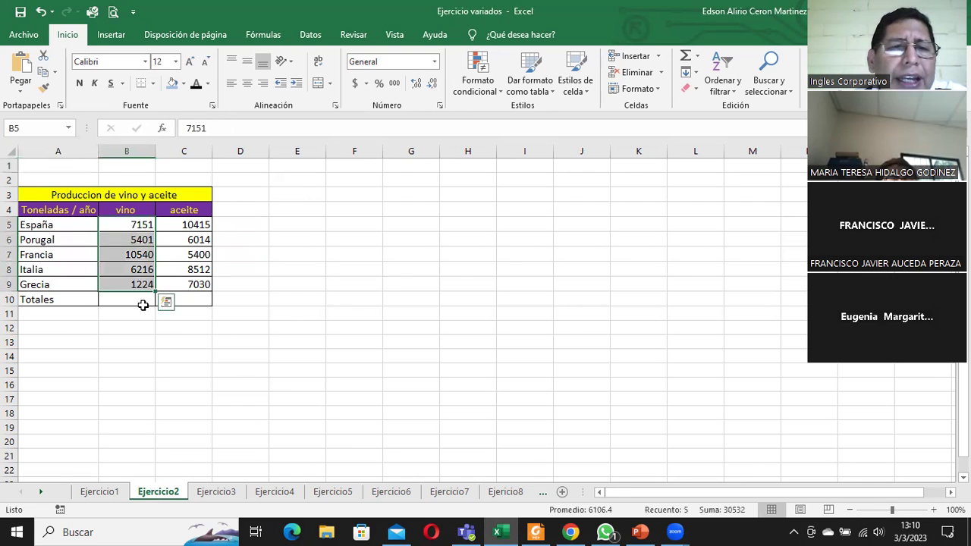
left_click(143, 299)
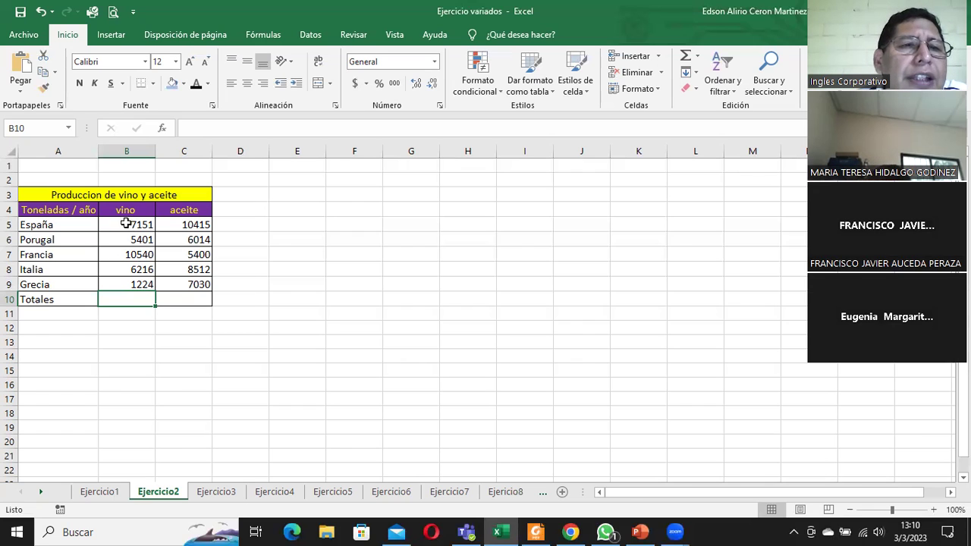
left_click_drag(122, 224, 125, 285)
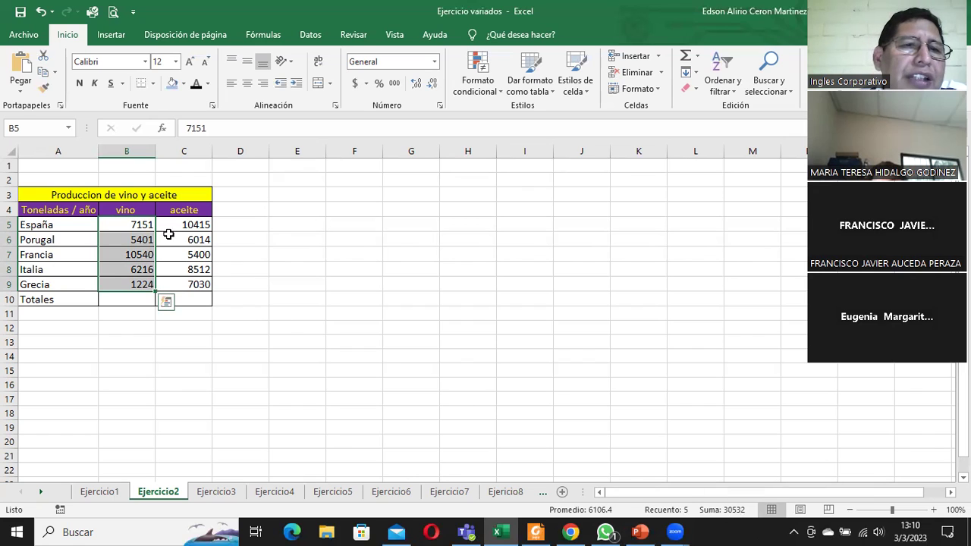
left_click(124, 300)
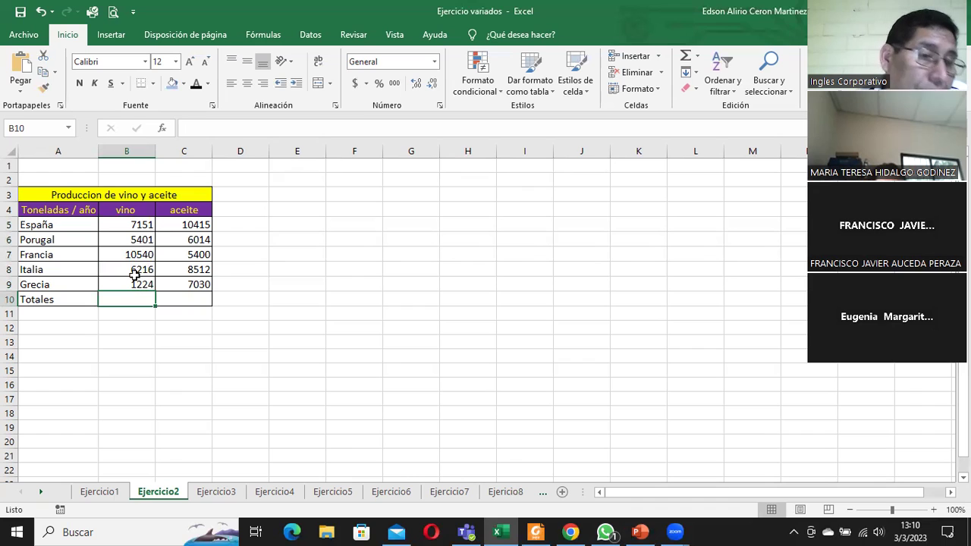
Step: AutoSum B10 as =SUMA(B5:B9), giving 30532, and copy the formula across to C10
left_click(685, 57)
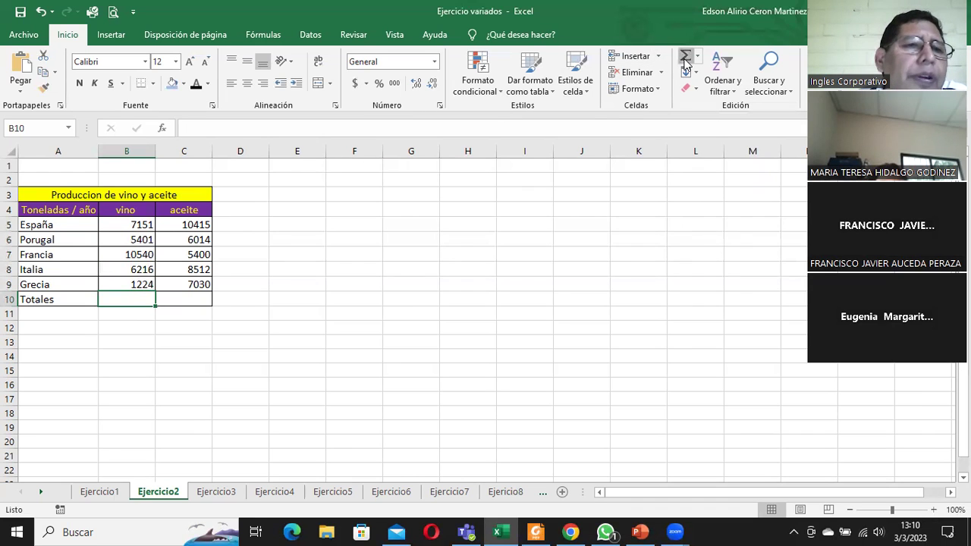
left_click(685, 58)
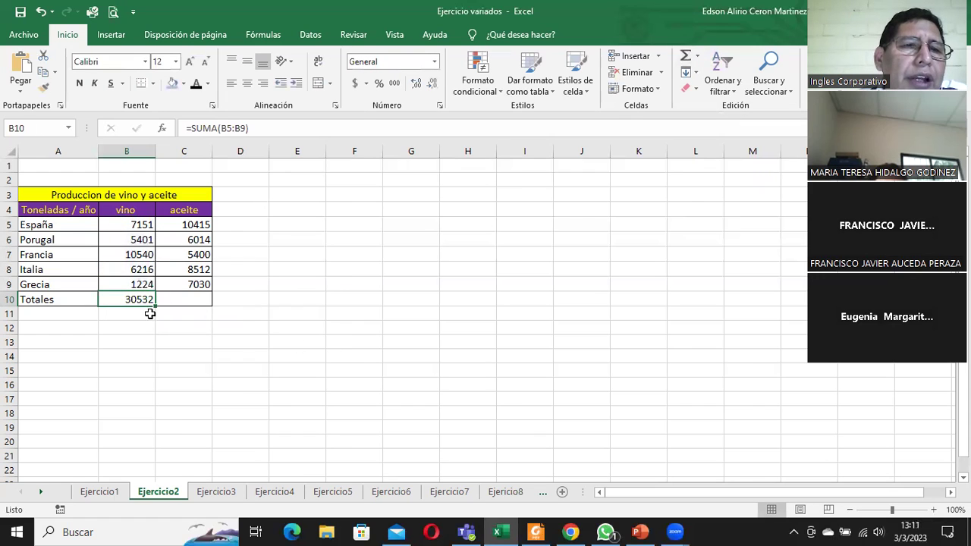
left_click_drag(153, 306, 207, 301)
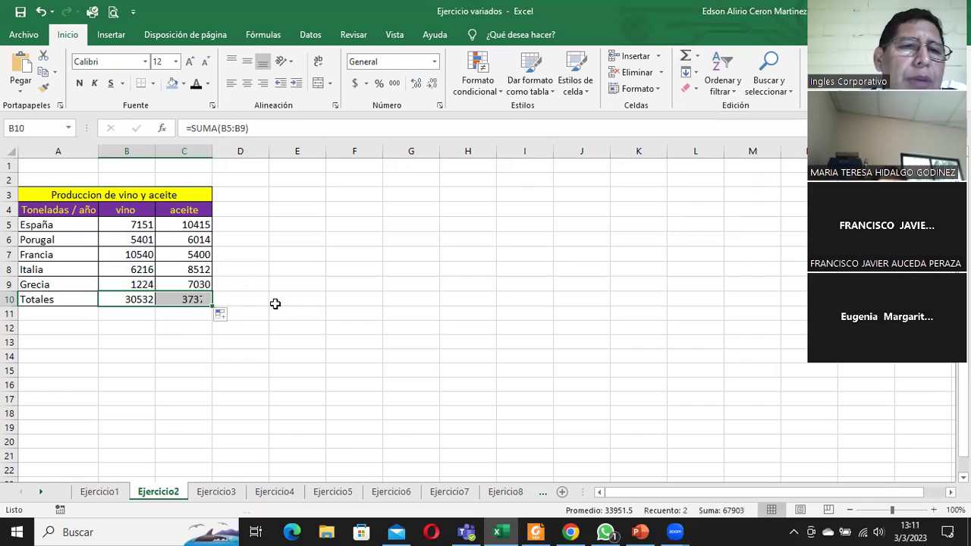
left_click(191, 300)
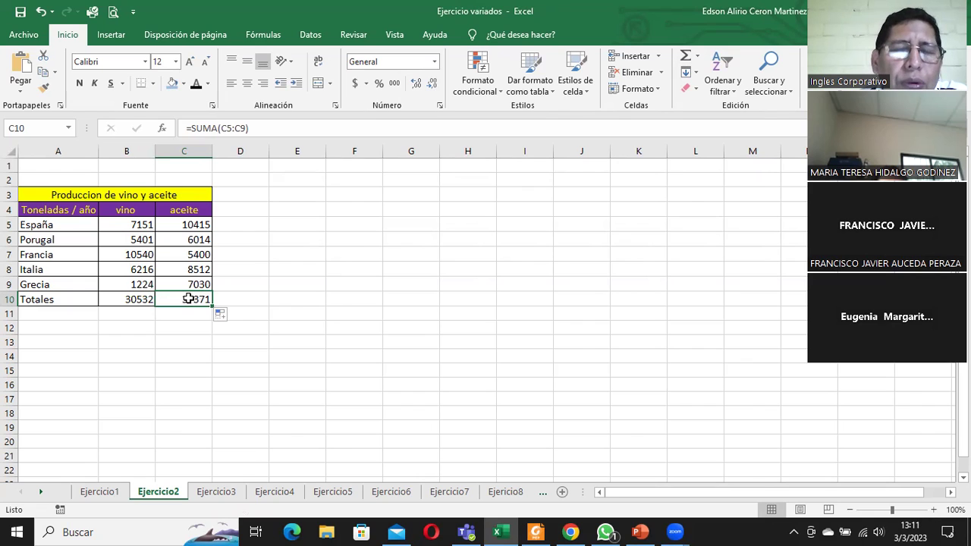
left_click(140, 301)
left_click(170, 297)
left_click(137, 301)
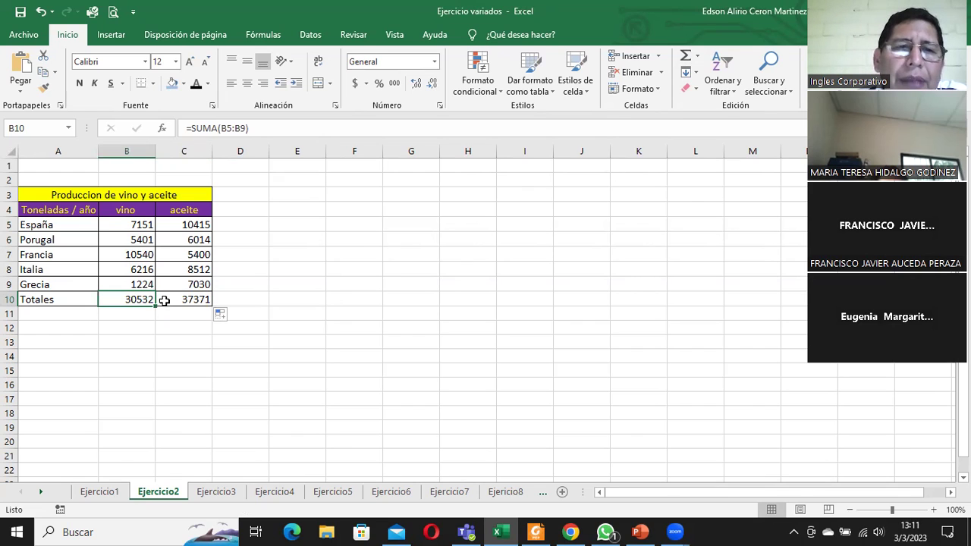
Step: Clear C10 and redo it with AutoSum as =SUMA(C5:C9), giving 37371
left_click(184, 302)
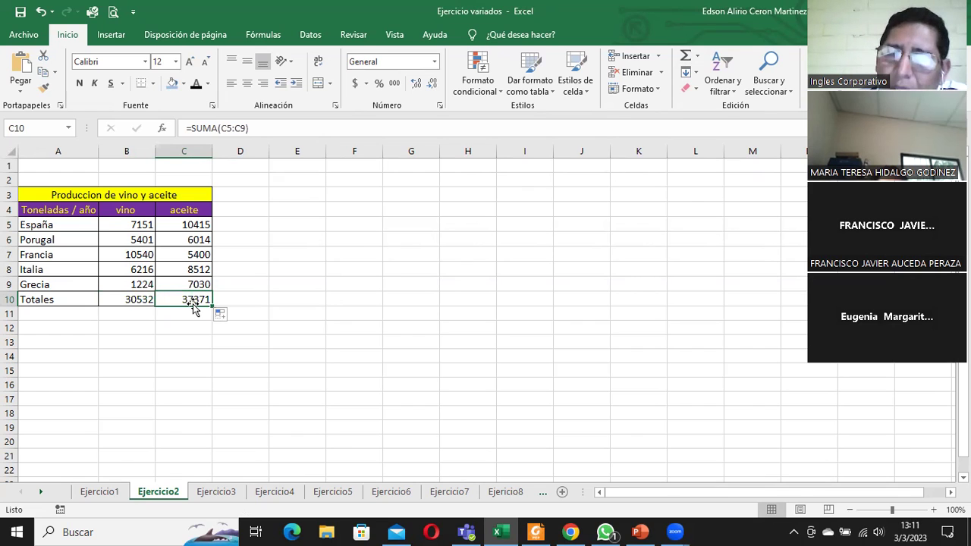
key("Delete")
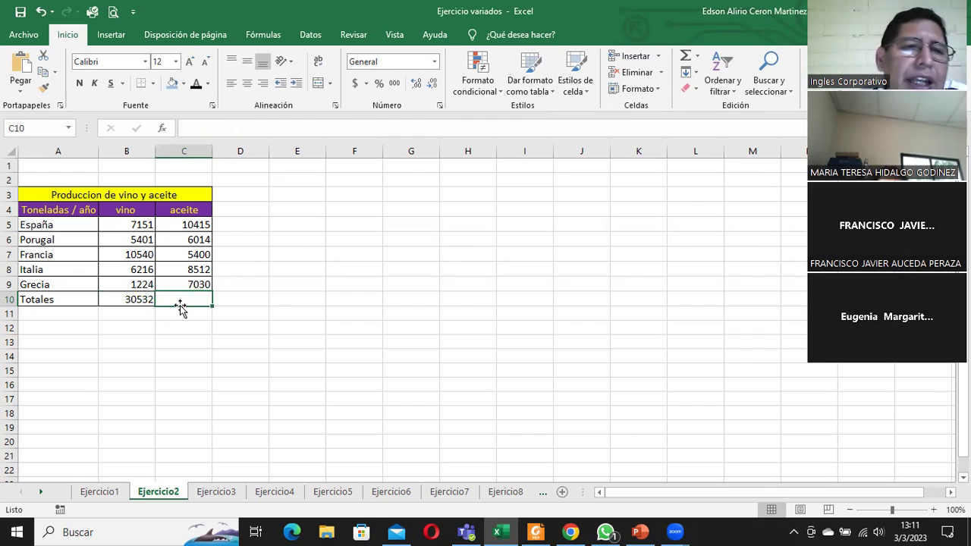
left_click(684, 57)
left_click(686, 59)
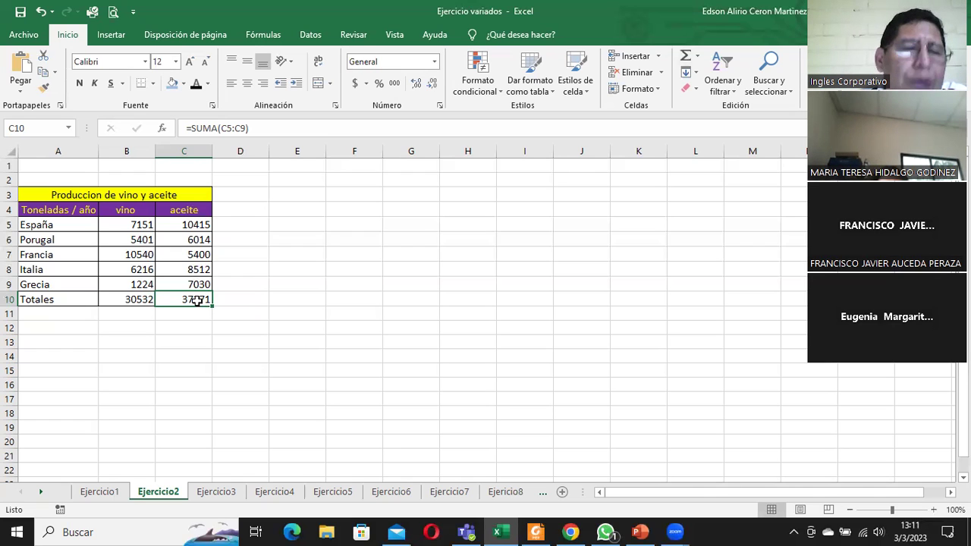
left_click(146, 301)
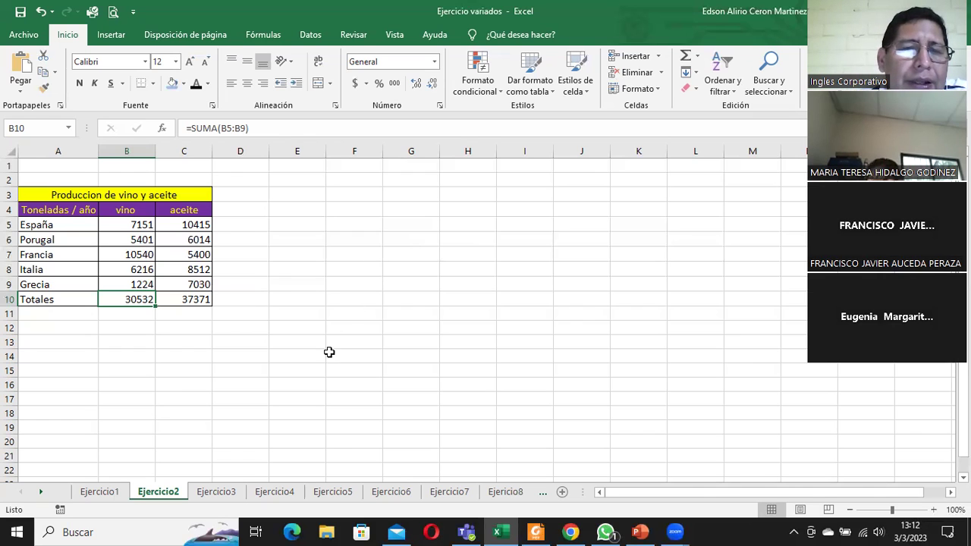
Step: Open the Ejercicio3 sheet and read its row-1 instructions on suma, maximo, minimo and promedio
left_click(213, 492)
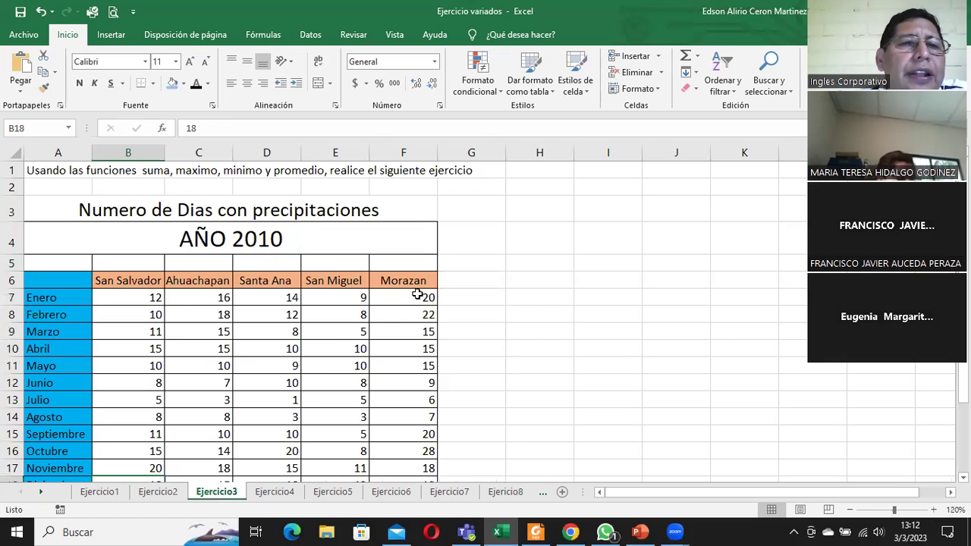
left_click(68, 172)
left_click(120, 172)
left_click(209, 172)
left_click(247, 167)
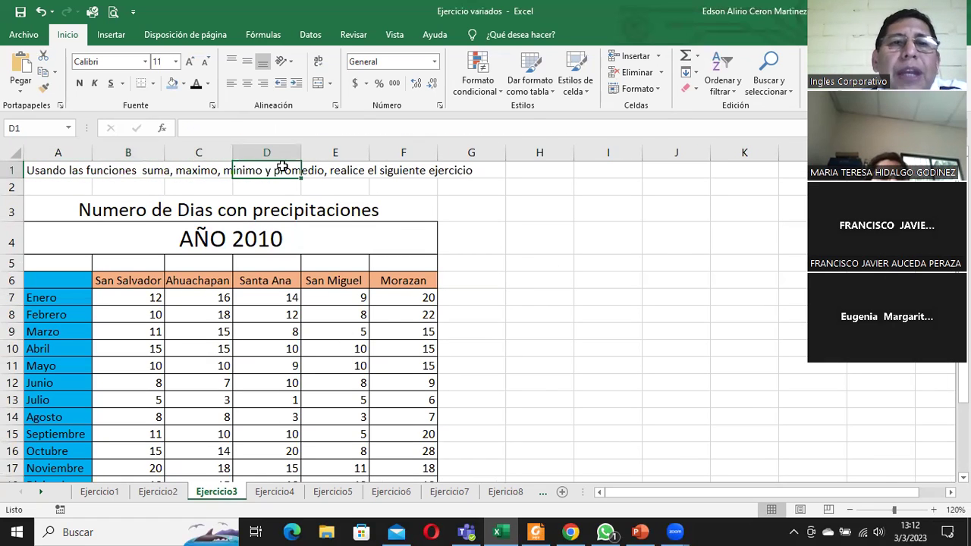
left_click(47, 174)
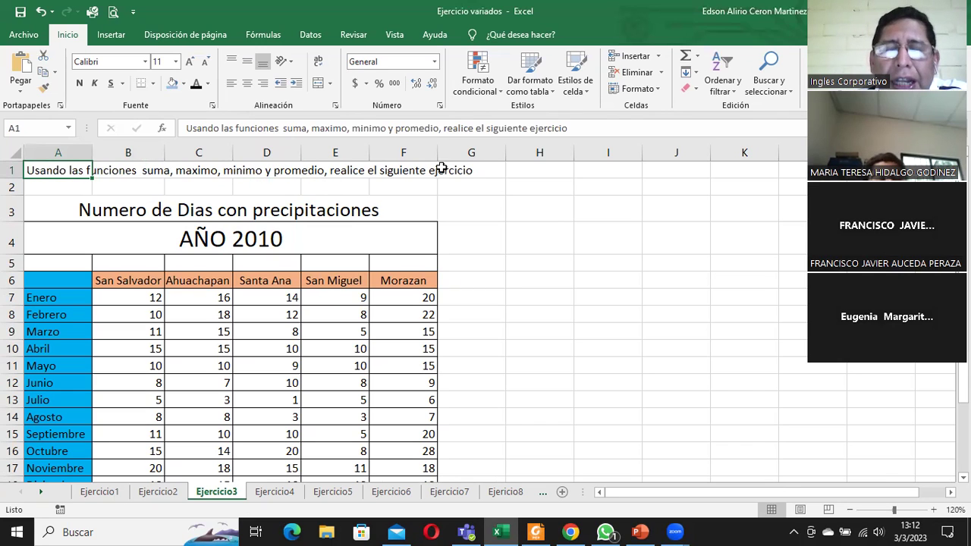
left_click(639, 531)
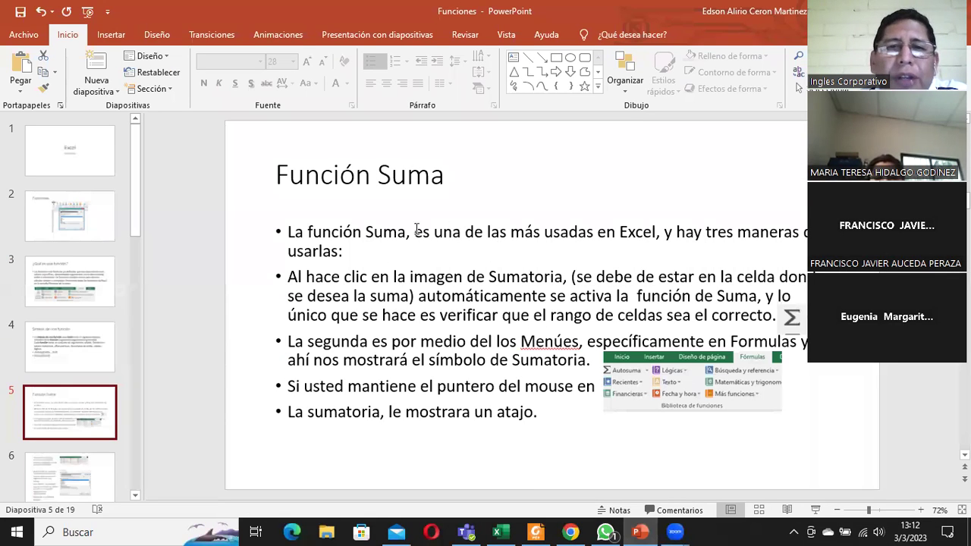
Step: View slides 6 and 7 on inserting functions and function arguments, then return to Excel
left_click(105, 466)
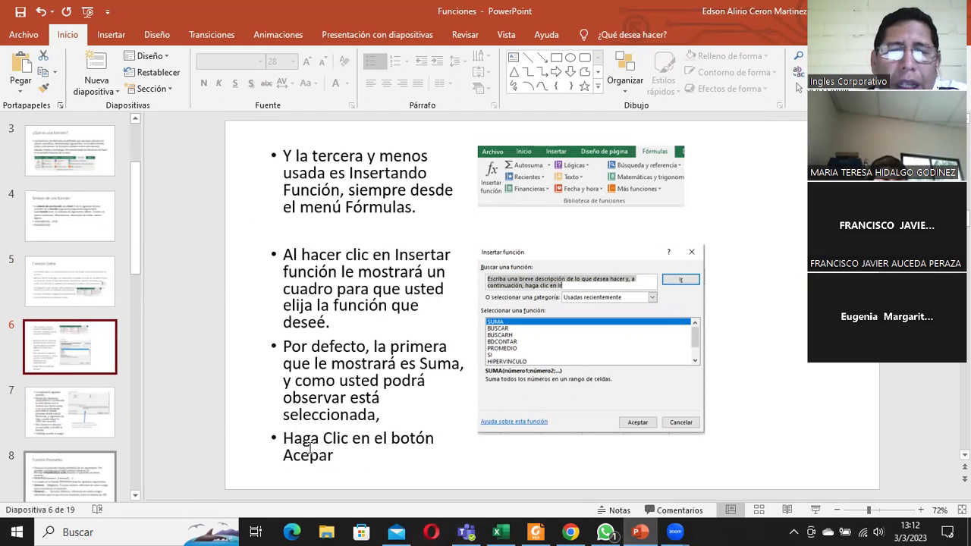
left_click(89, 422)
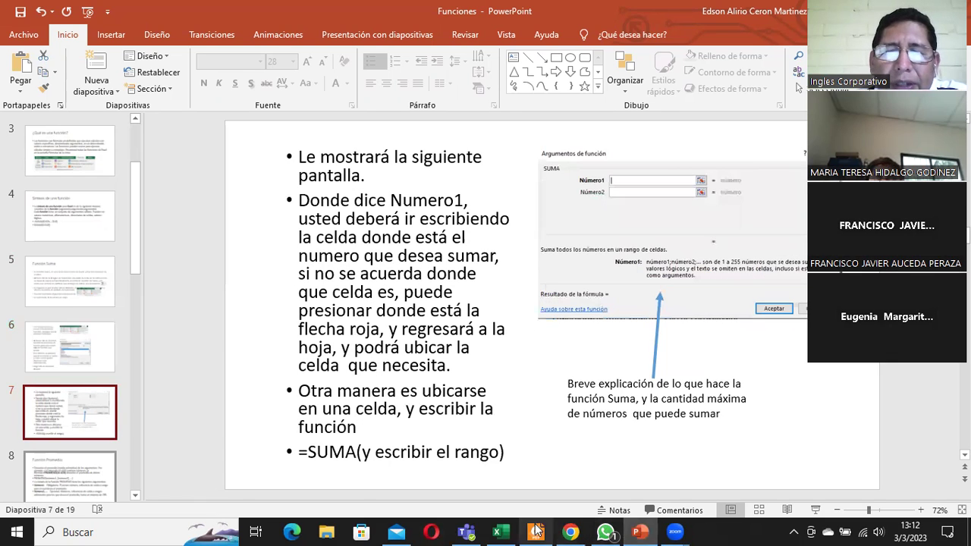
left_click(500, 532)
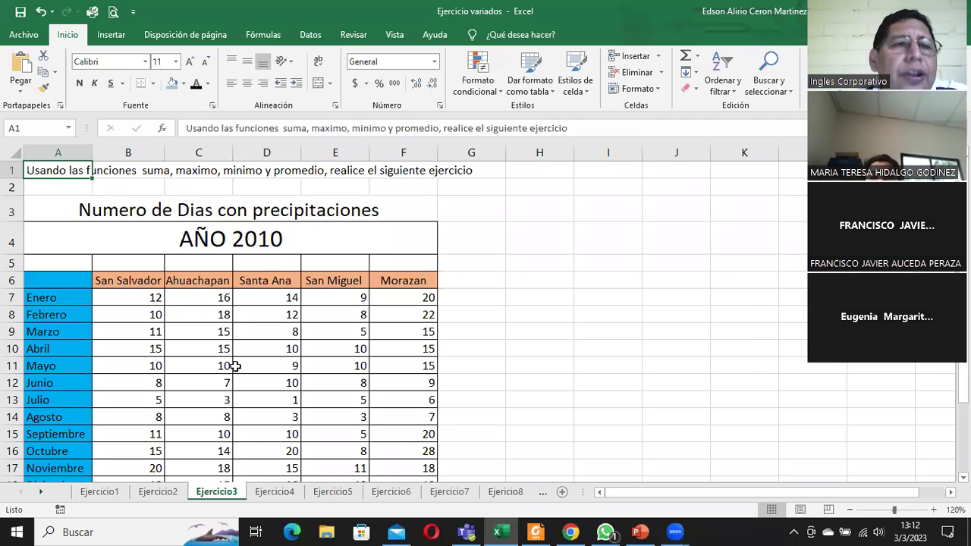
Step: Return to Ejercicio2 and review the SUMA arguments behind the B10 vino total without changing them
scroll(375, 453, "down", 1)
left_click(161, 492)
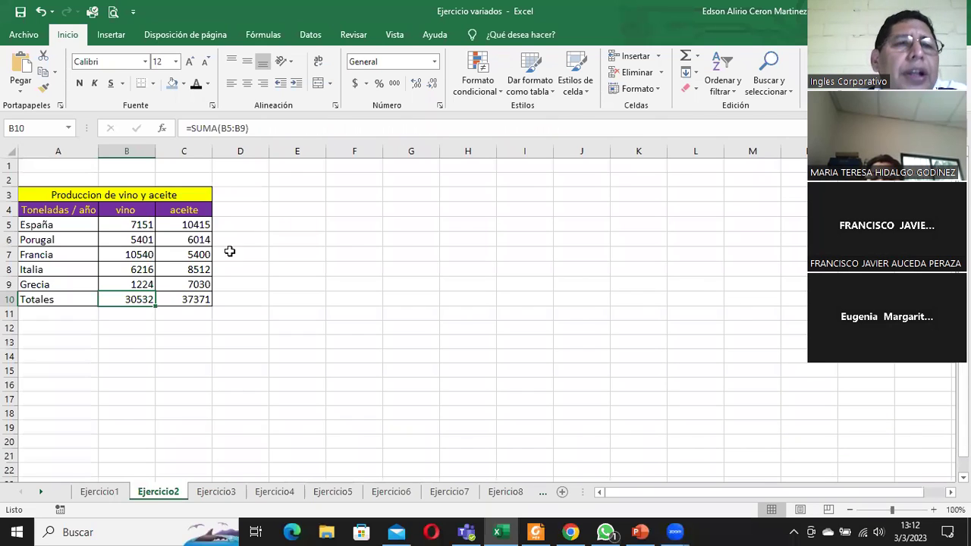
left_click(161, 129)
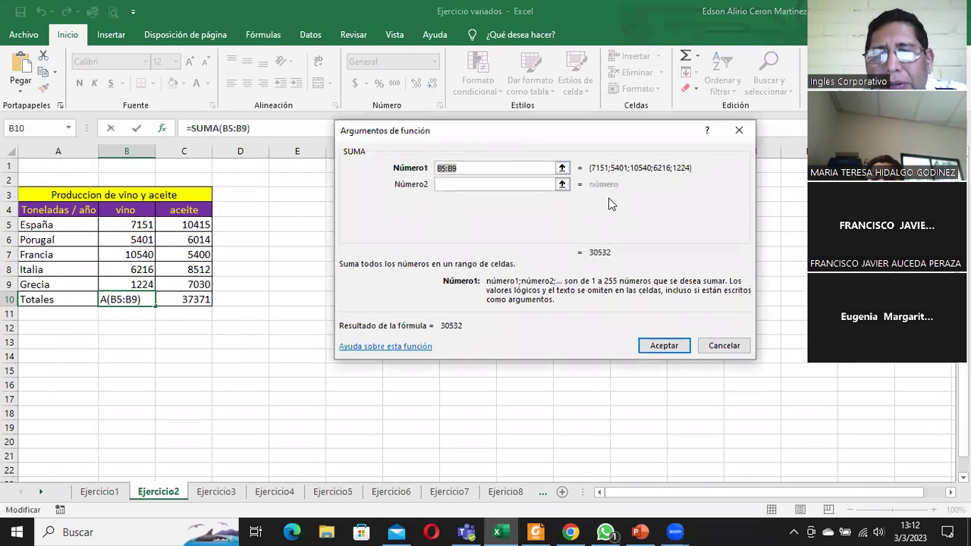
left_click(723, 346)
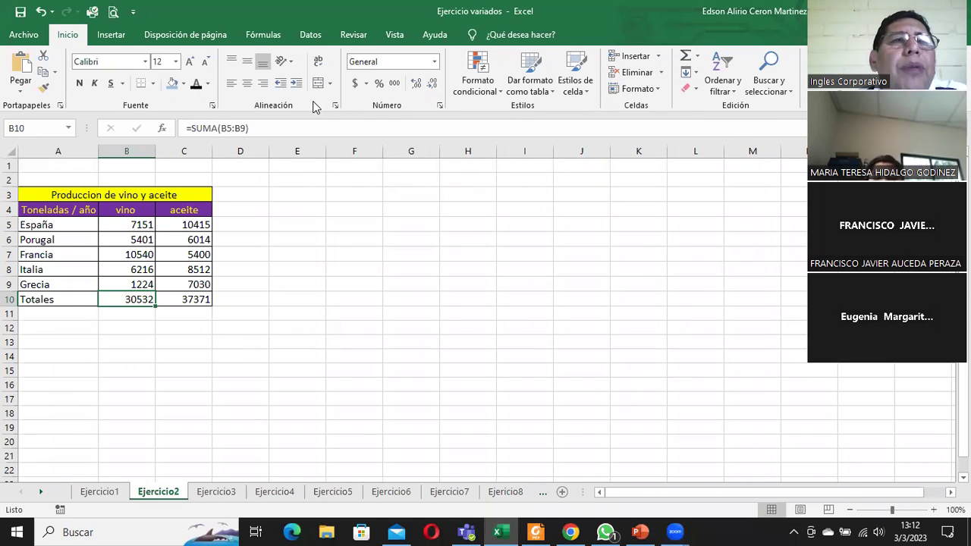
Step: On the Fórmulas tab, recheck the B10 SUMA arguments, then select the empty cell G6
left_click(251, 35)
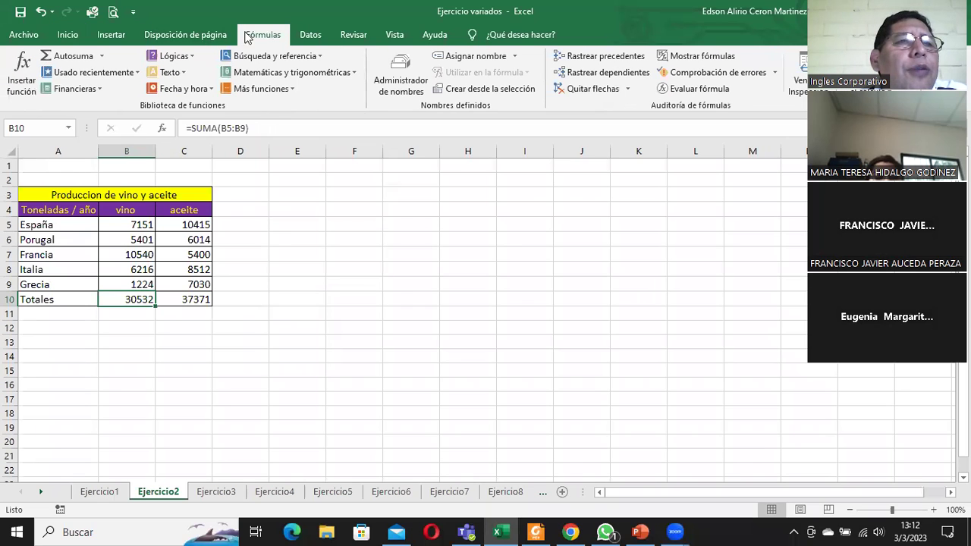
left_click(21, 72)
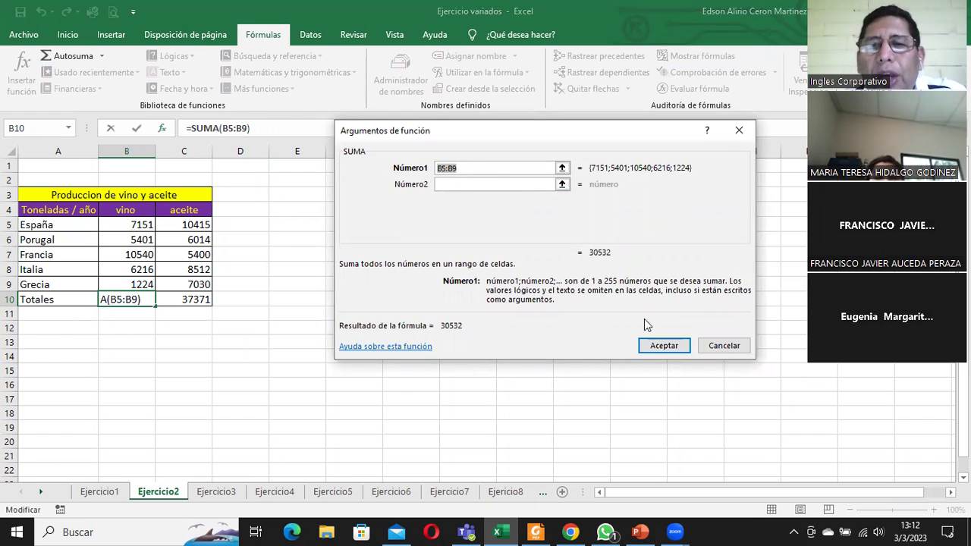
left_click(664, 345)
left_click(413, 239)
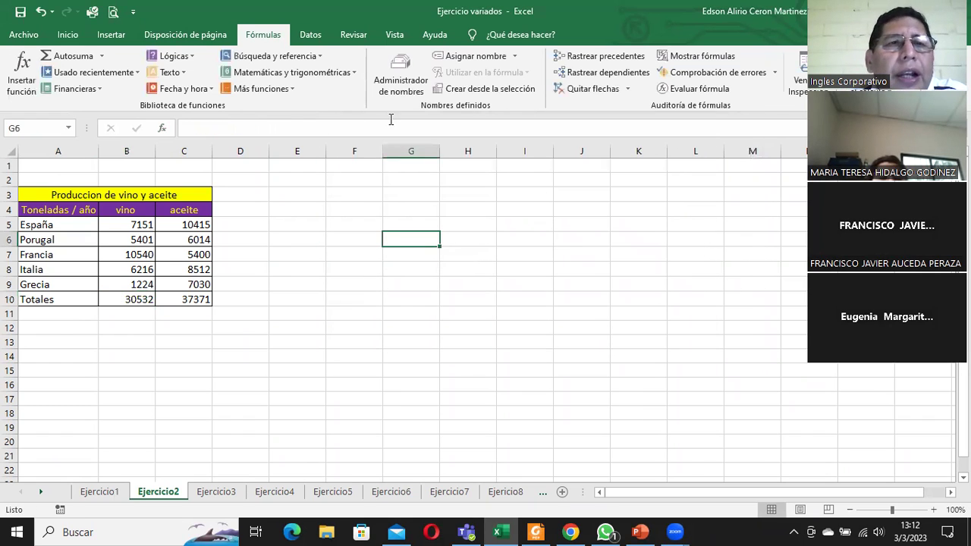
Step: Start inserting a function into G6 and browse the Todo category list
left_click(20, 71)
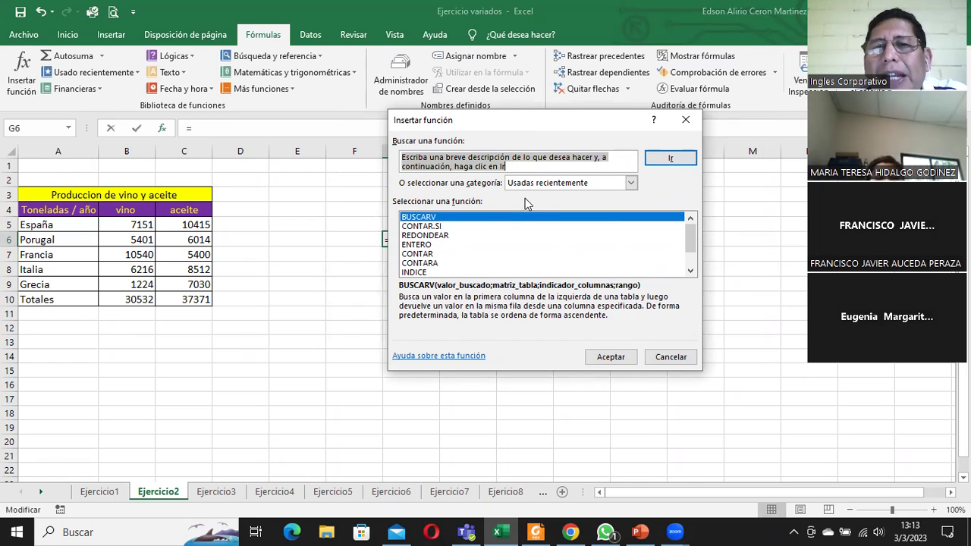
left_click(632, 184)
left_click(573, 208)
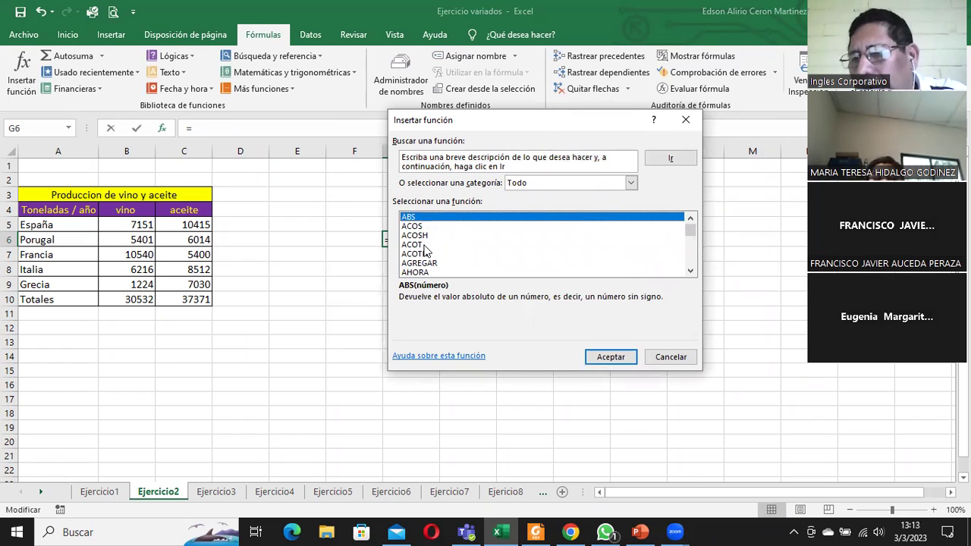
left_click(690, 271)
left_click(690, 272)
left_click(690, 272)
left_click(690, 272)
left_click(691, 272)
left_click(690, 272)
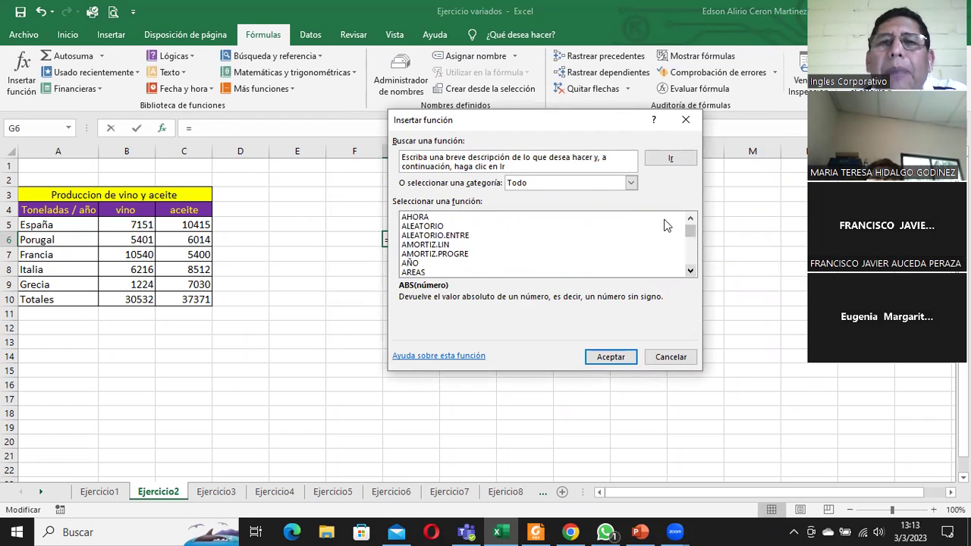
Step: Switch the function category to Financiera and scroll through its functions
left_click(631, 184)
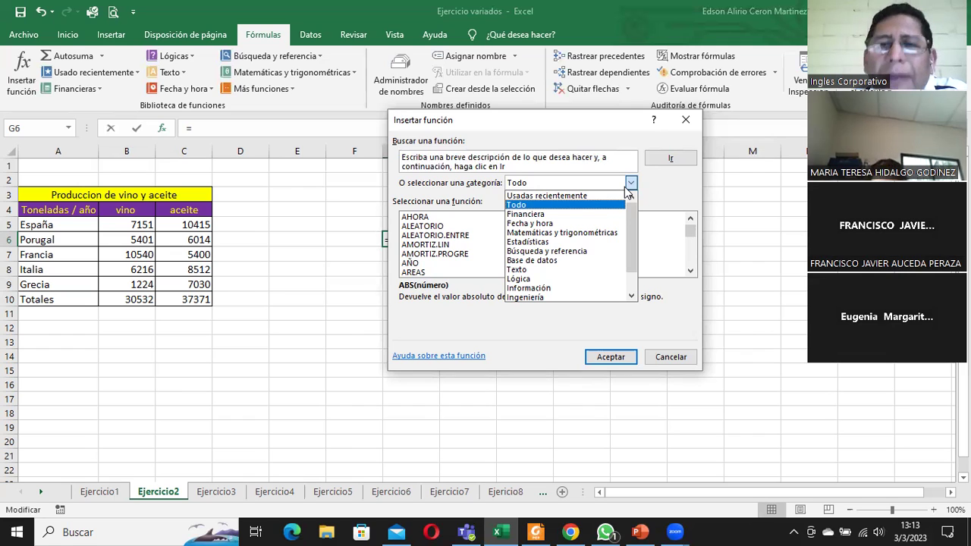
left_click(535, 215)
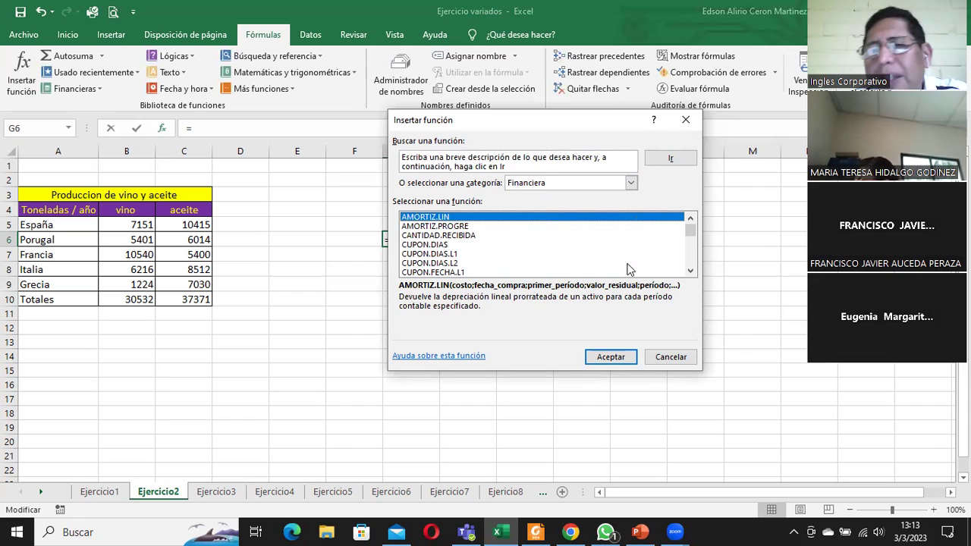
left_click(689, 271)
left_click(689, 272)
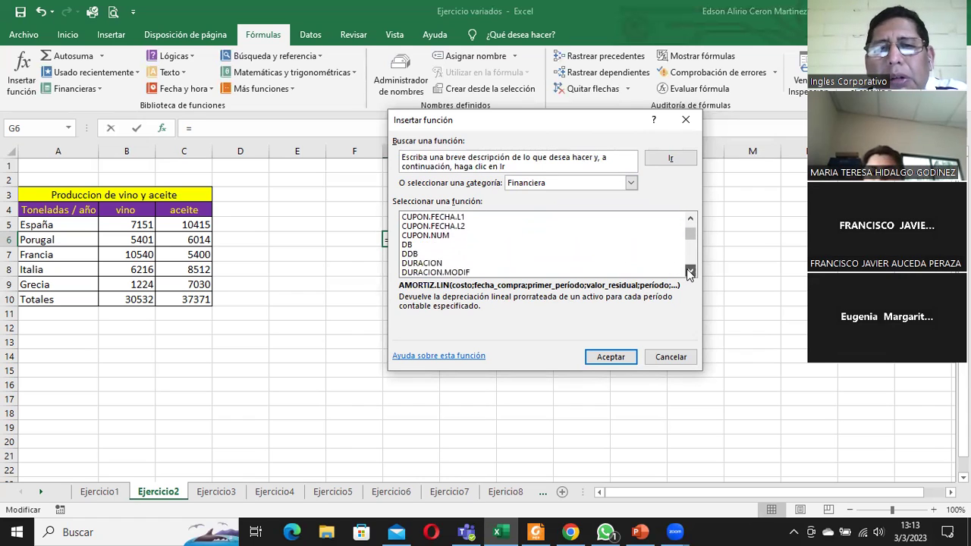
left_click(689, 271)
left_click(689, 271)
left_click(689, 272)
left_click_drag(690, 250, 690, 224)
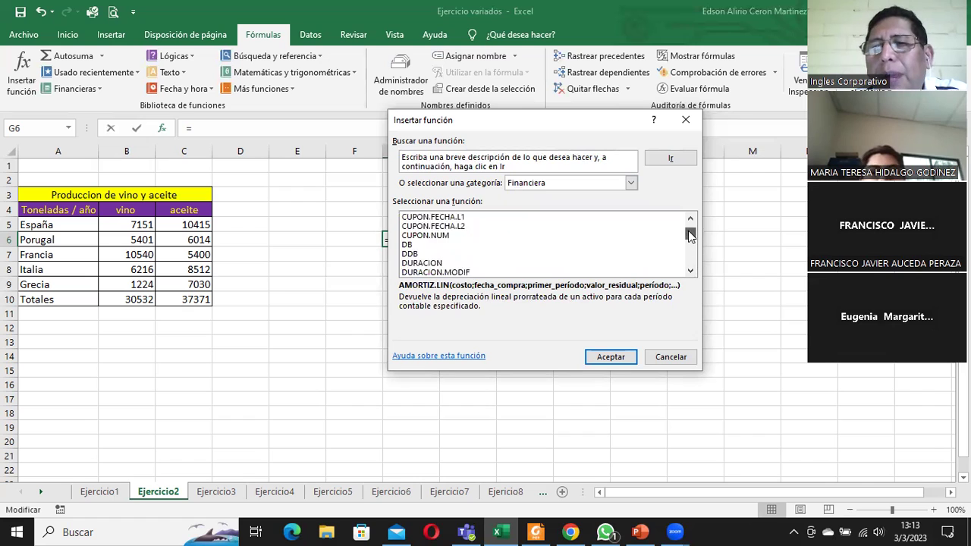
Step: Return to Usadas recientemente and choose SUMA for G6
left_click(630, 183)
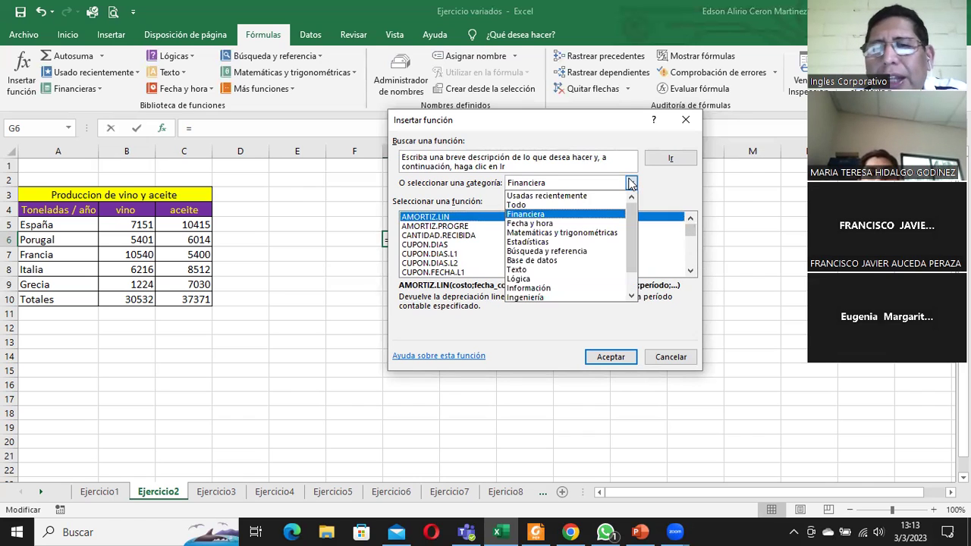
left_click(538, 195)
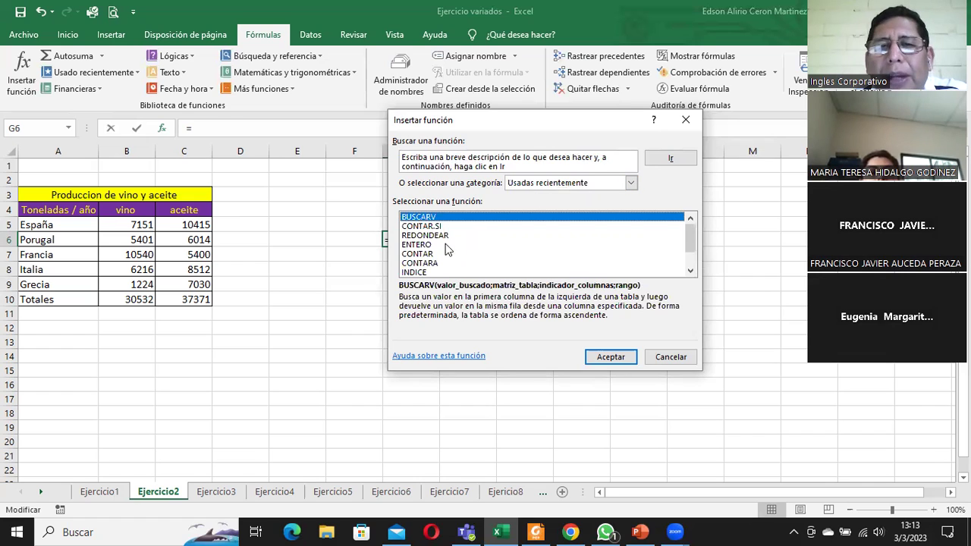
left_click(689, 271)
left_click(689, 271)
left_click(689, 271)
left_click(422, 262)
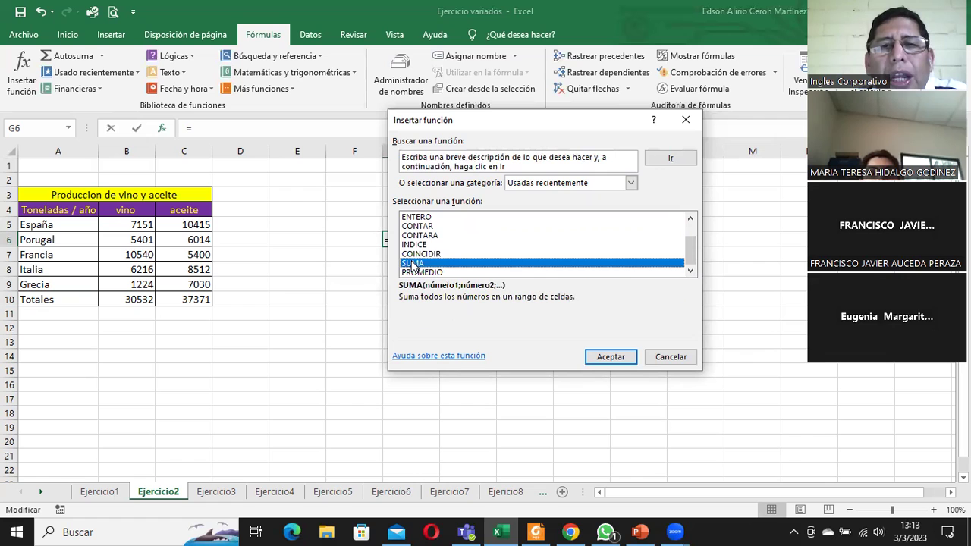
left_click(612, 357)
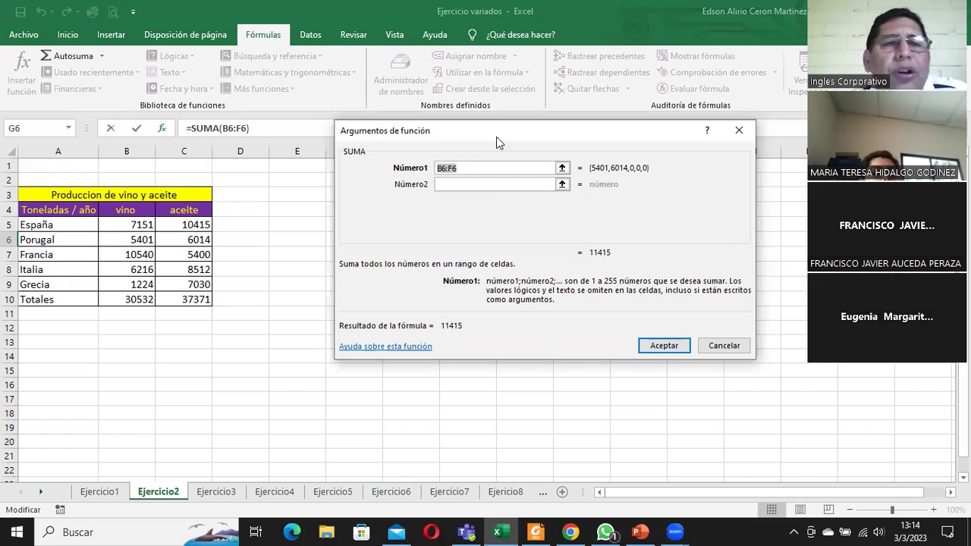
Step: Replace the suggested B6:F6 range with B5, B6 and B7 as the first SUMA arguments
left_click_drag(496, 136, 549, 146)
left_click(549, 177)
key("BackSpace")
key("BackSpace")
key("BackSpace")
key("BackSpace")
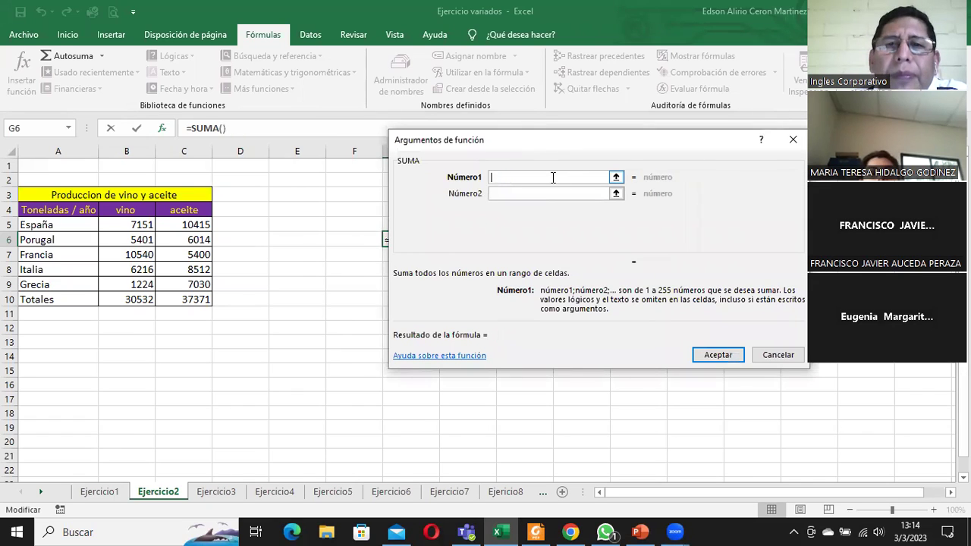
left_click(138, 225)
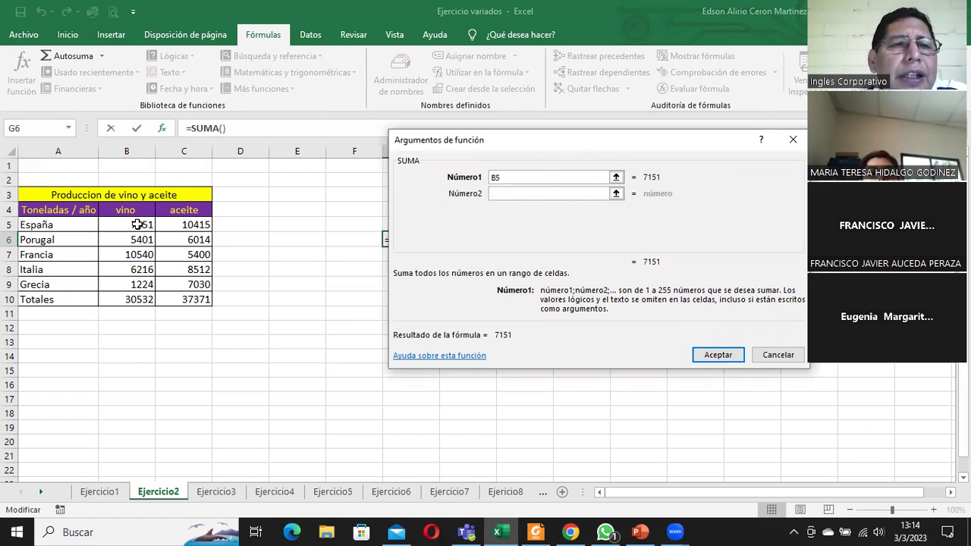
left_click(491, 193)
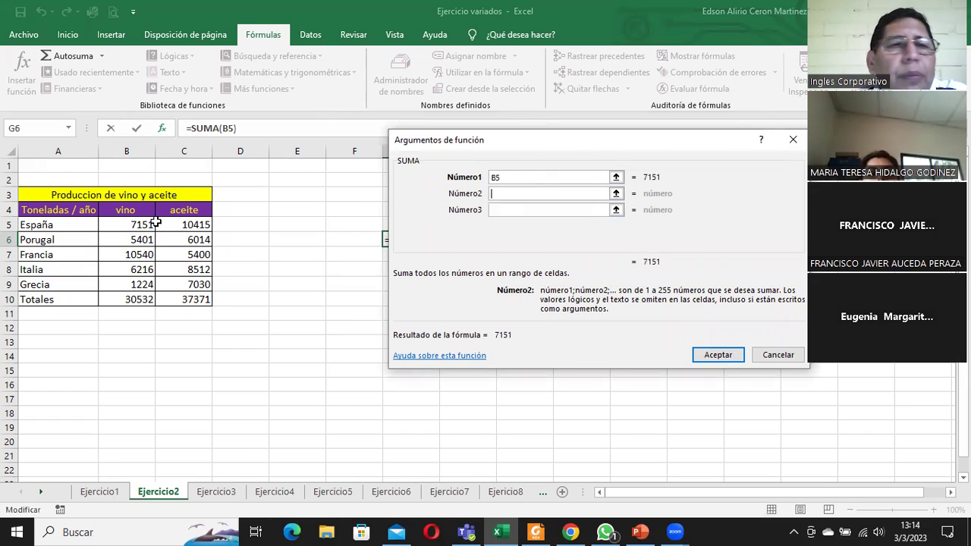
left_click(138, 239)
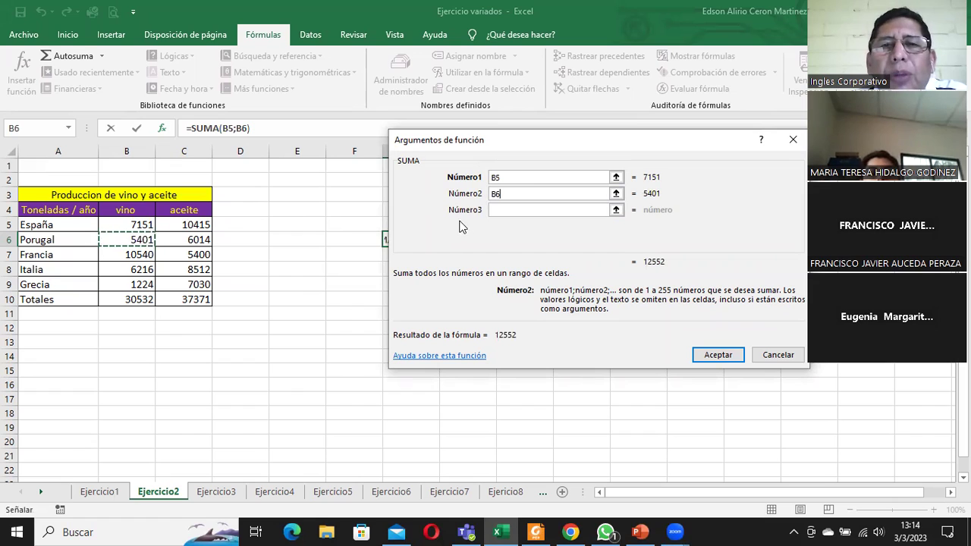
left_click(513, 209)
left_click(144, 255)
Step: Add B8, B9 and the B10 total as further arguments and confirm, giving 61064
key("Tab")
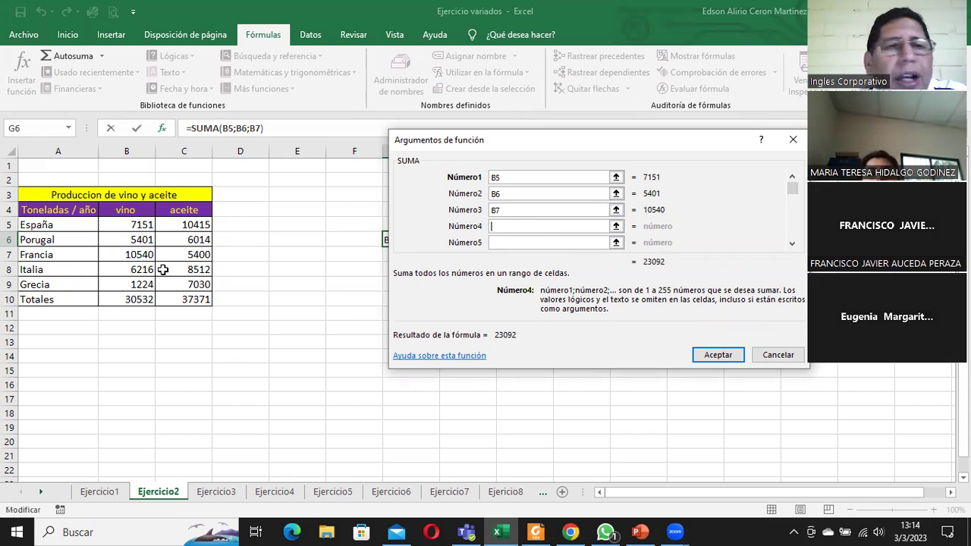
left_click(136, 270)
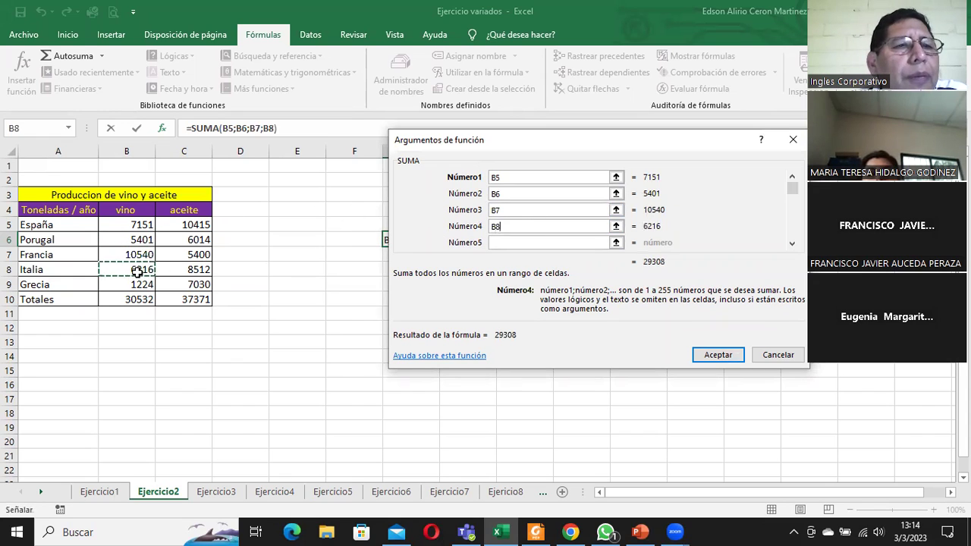
left_click(500, 241)
left_click(138, 287)
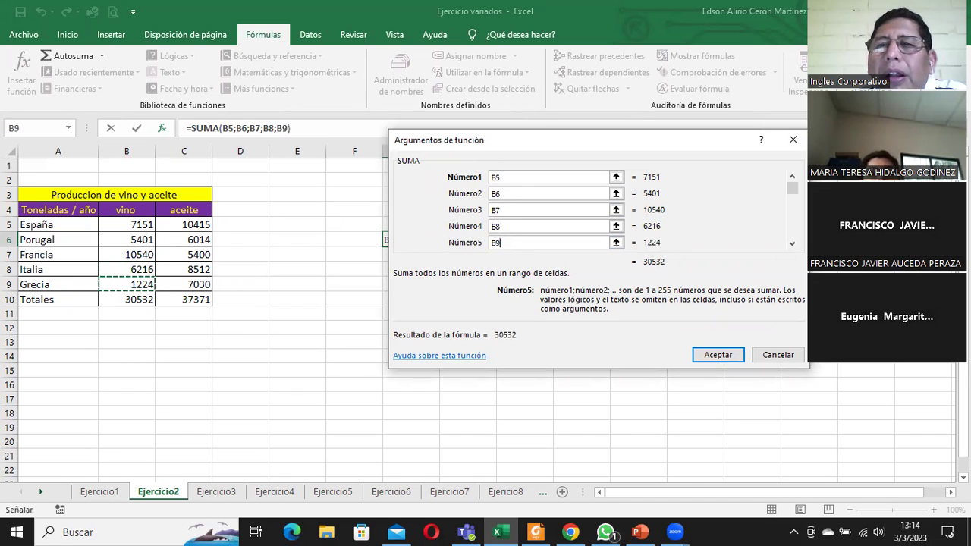
double_click(792, 244)
left_click(499, 226)
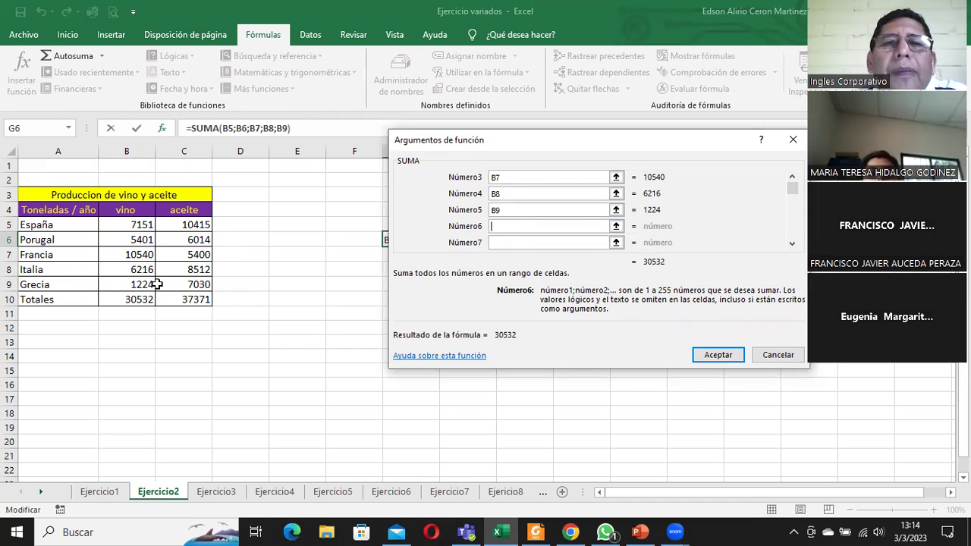
left_click(125, 299)
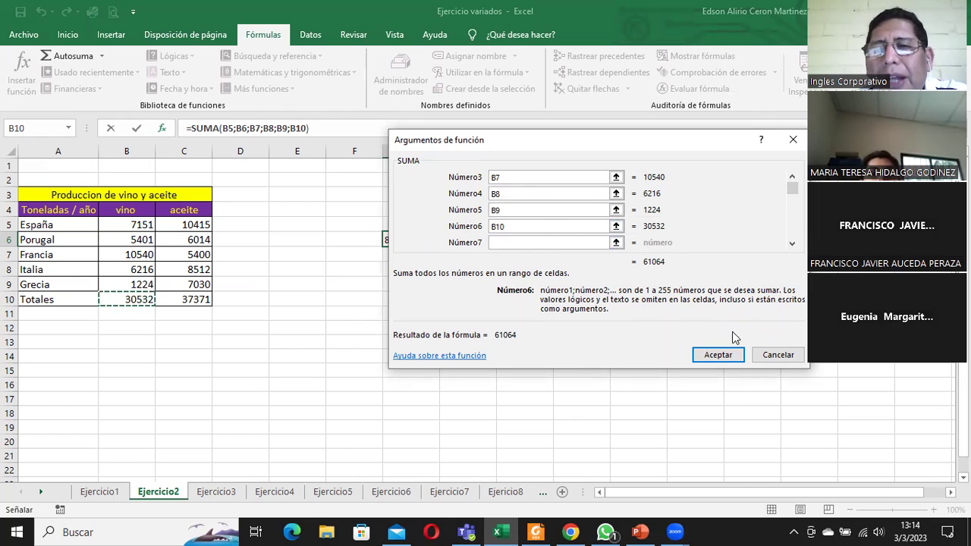
left_click(712, 351)
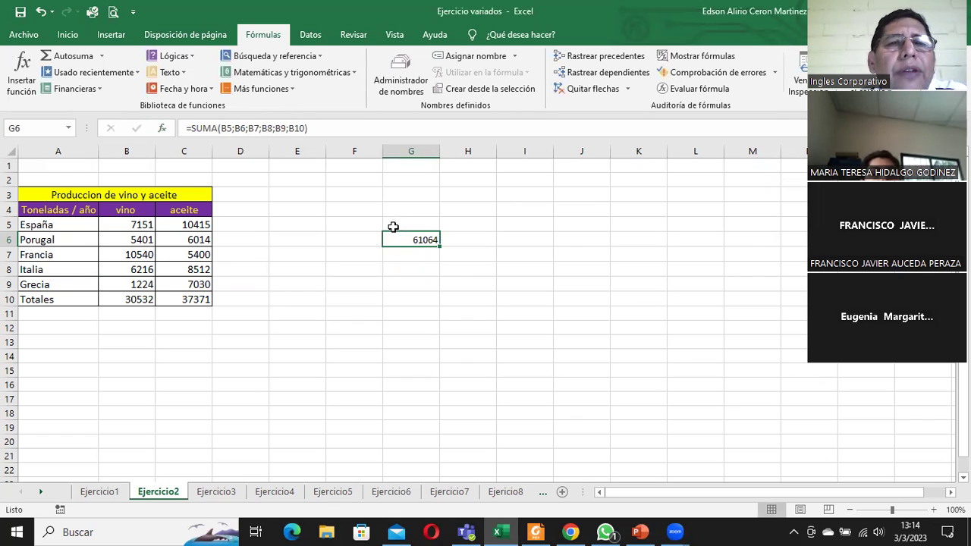
Step: Remove ;B10 from the G6 formula so it sums B5 through B9, showing 30532
double_click(408, 238)
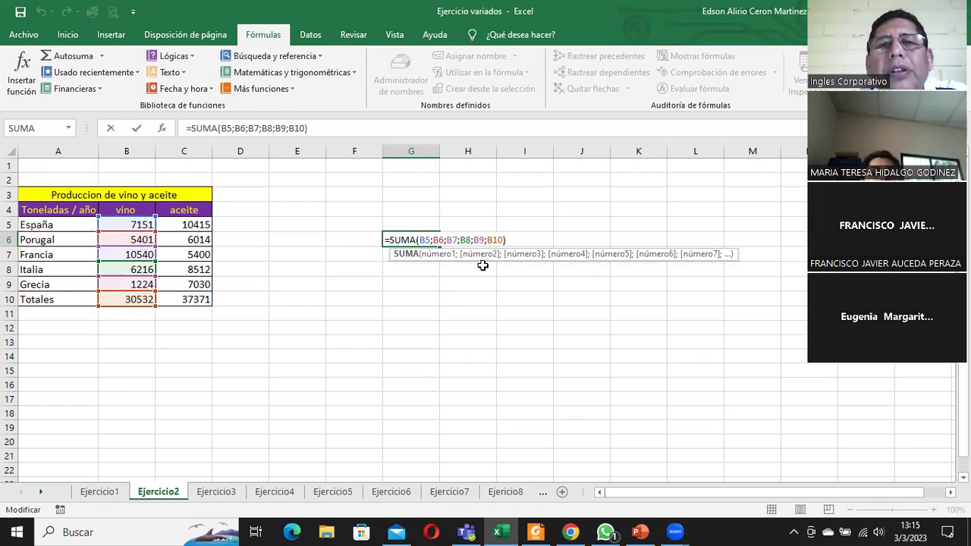
key("ctrl+Return")
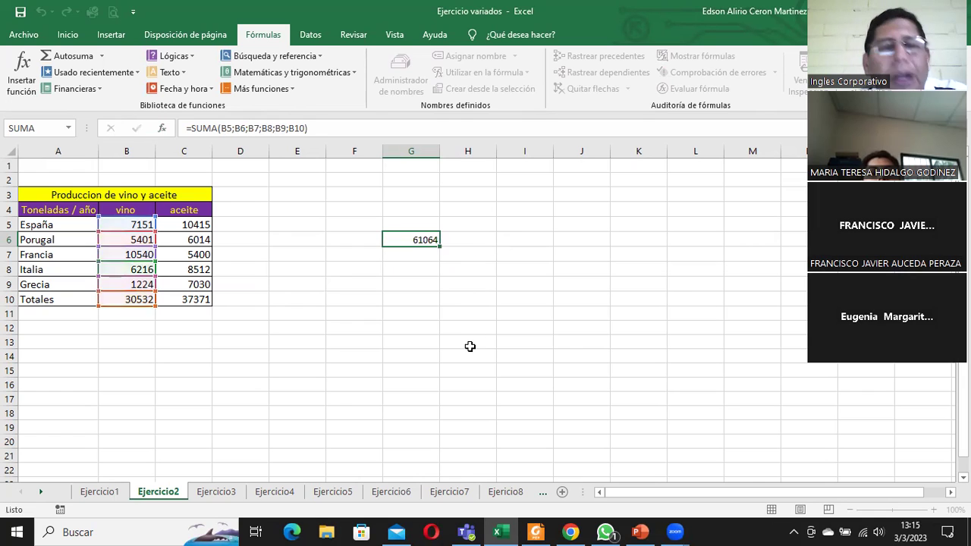
double_click(411, 240)
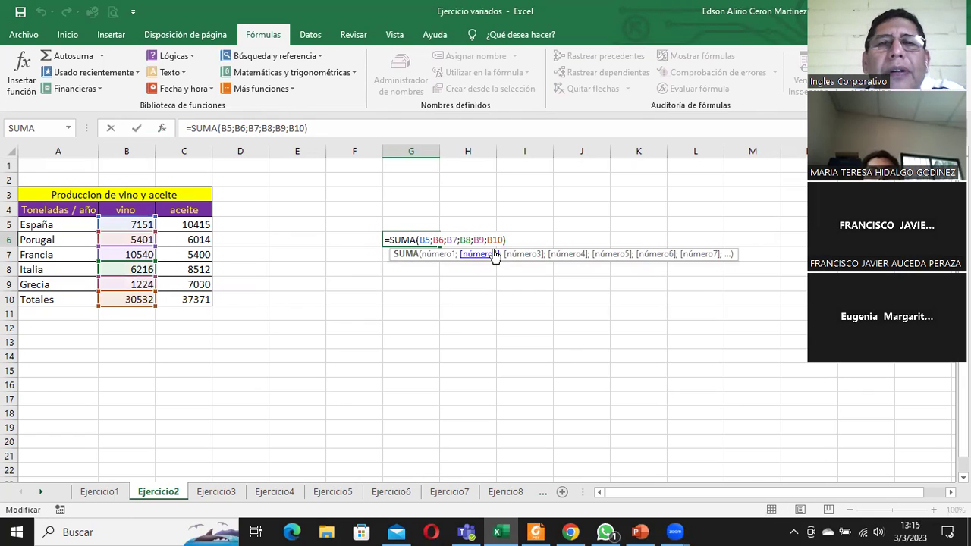
left_click_drag(488, 239, 499, 239)
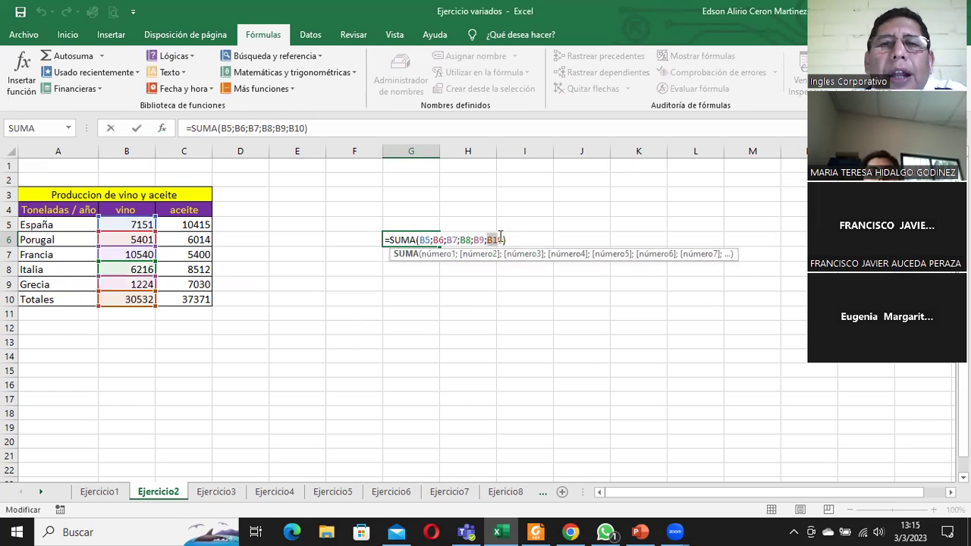
key("BackSpace")
key("BackSpace")
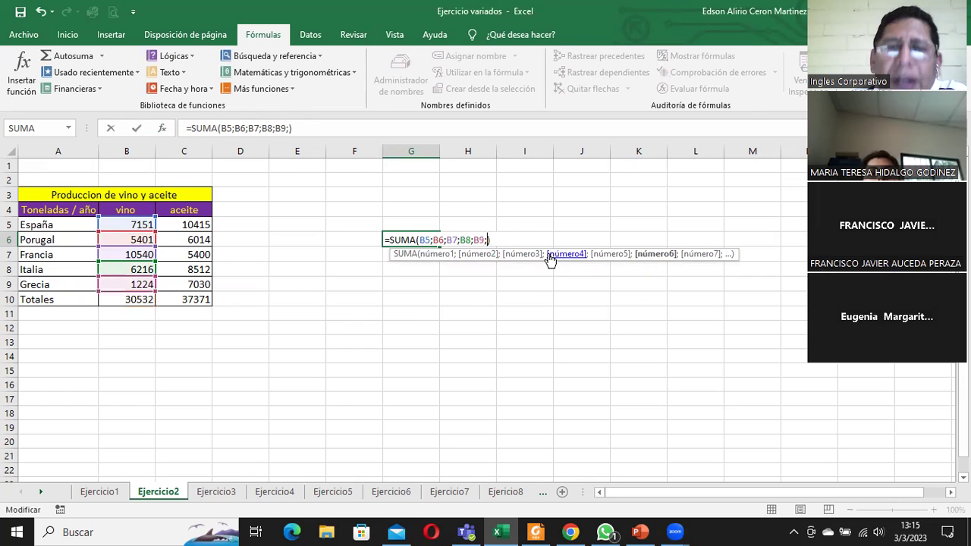
key("Return")
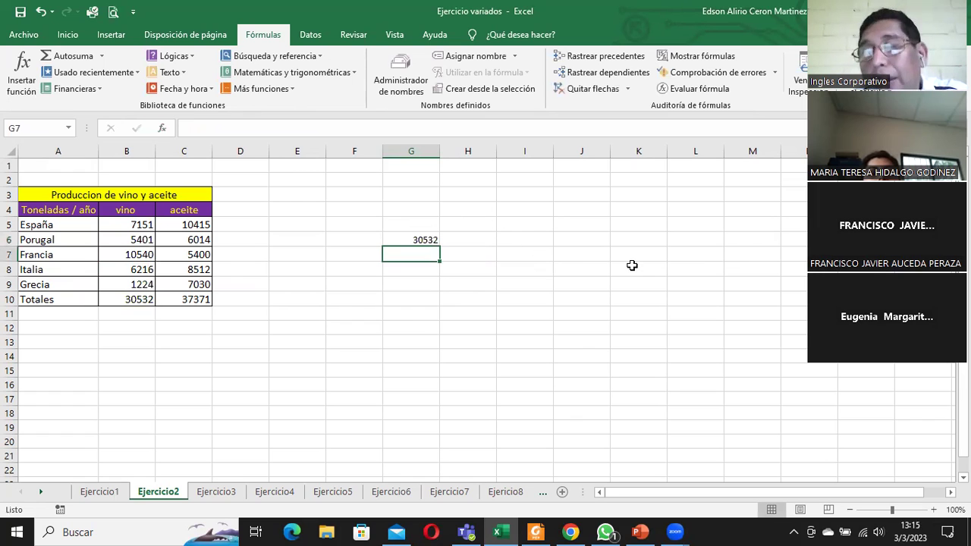
Step: Enter =suma(B5:B9) in G7 for 30532, then delete the contents of G6 and G7
double_click(416, 254)
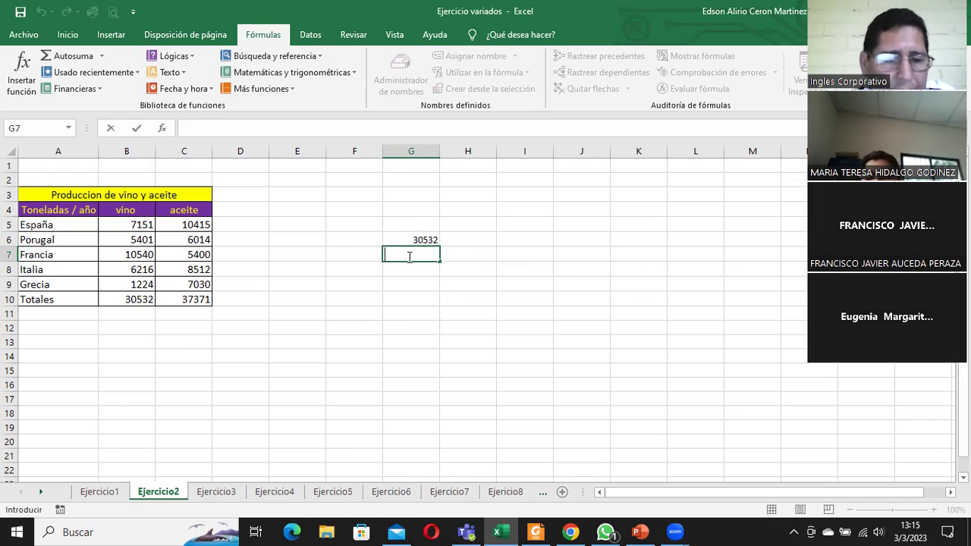
type("=")
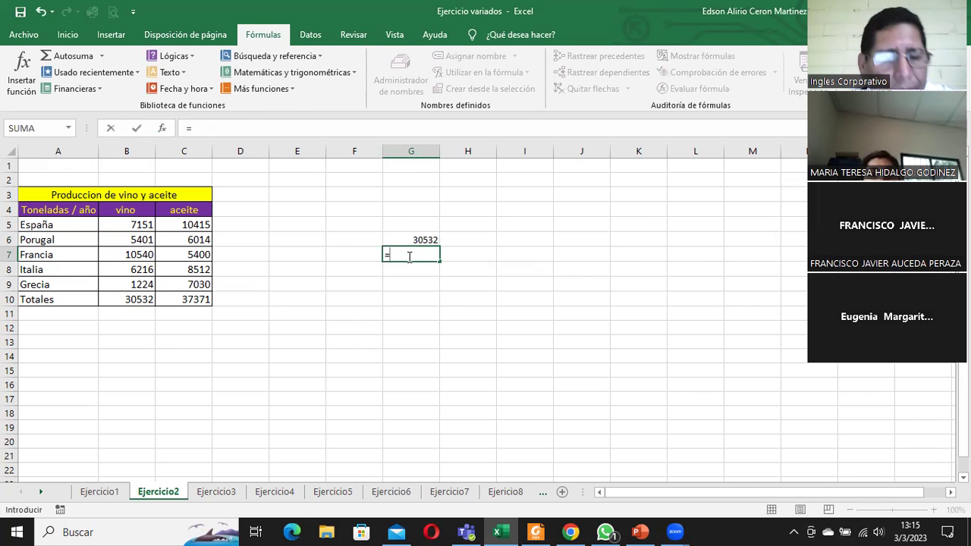
type("suma")
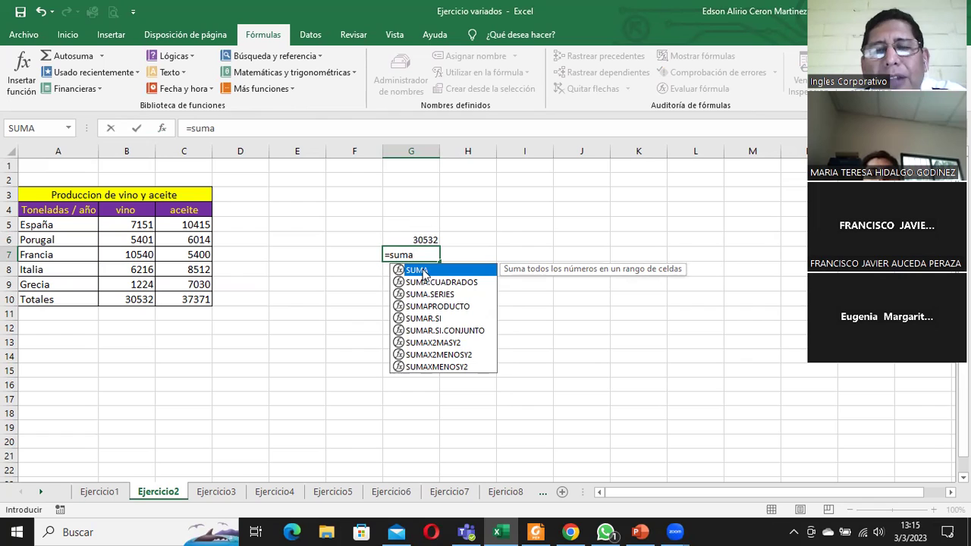
type("(")
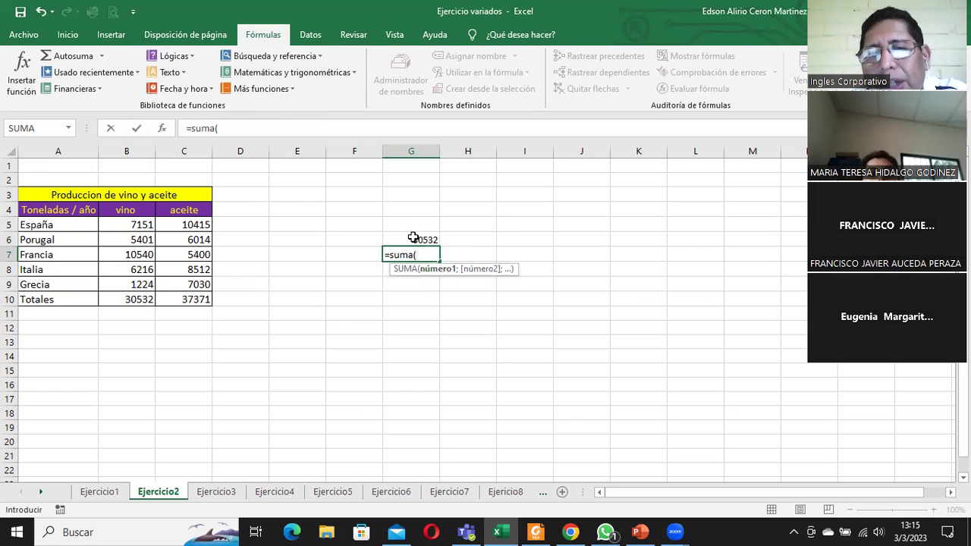
left_click_drag(130, 223, 133, 282)
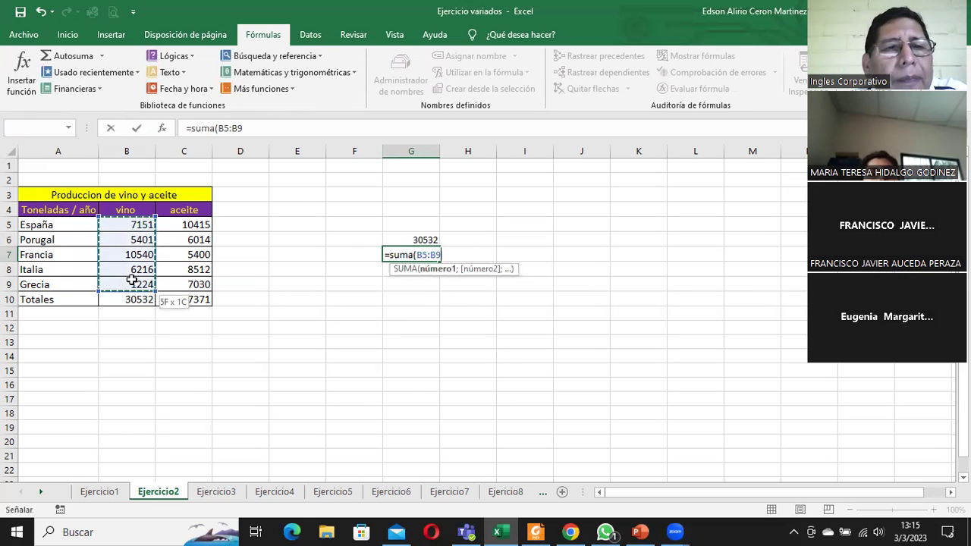
type(")")
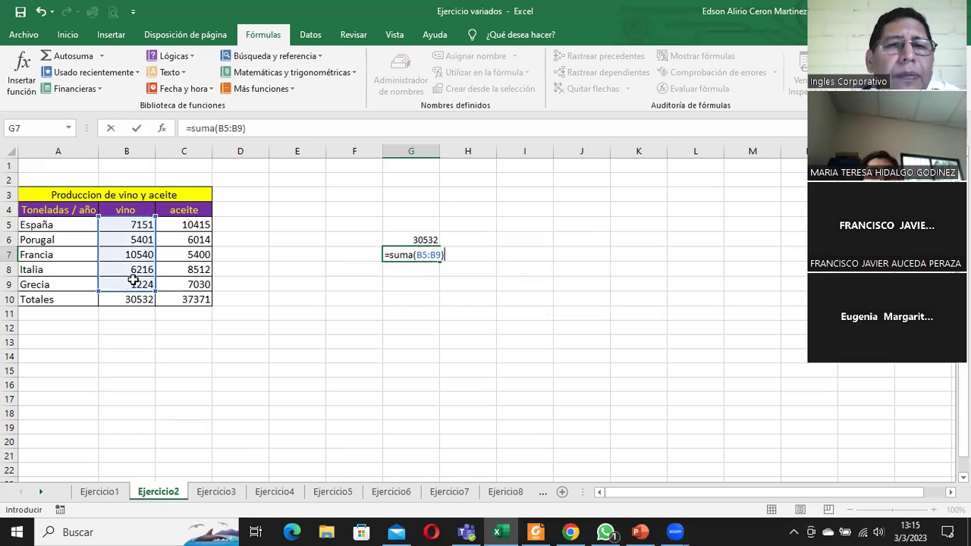
key("Return")
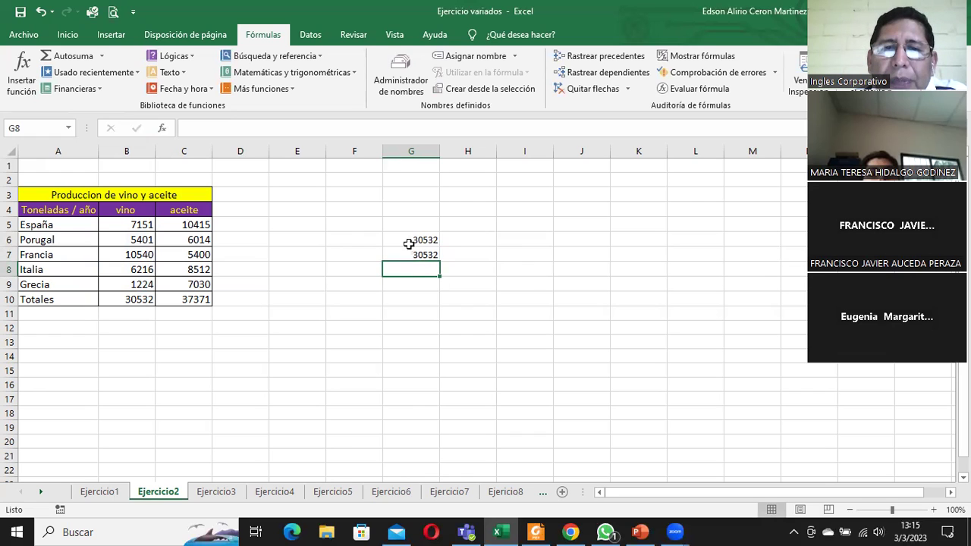
left_click_drag(408, 243, 411, 254)
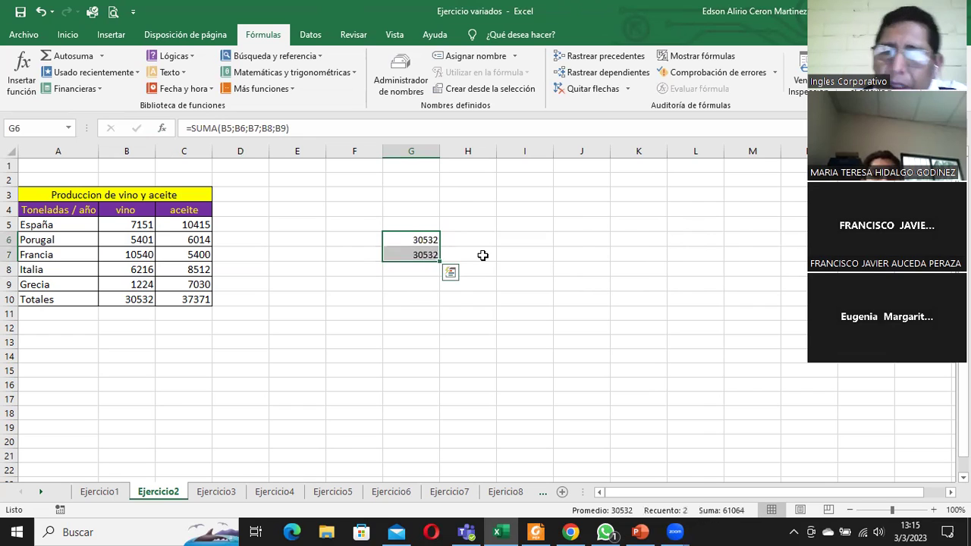
key("Delete")
left_click(407, 241)
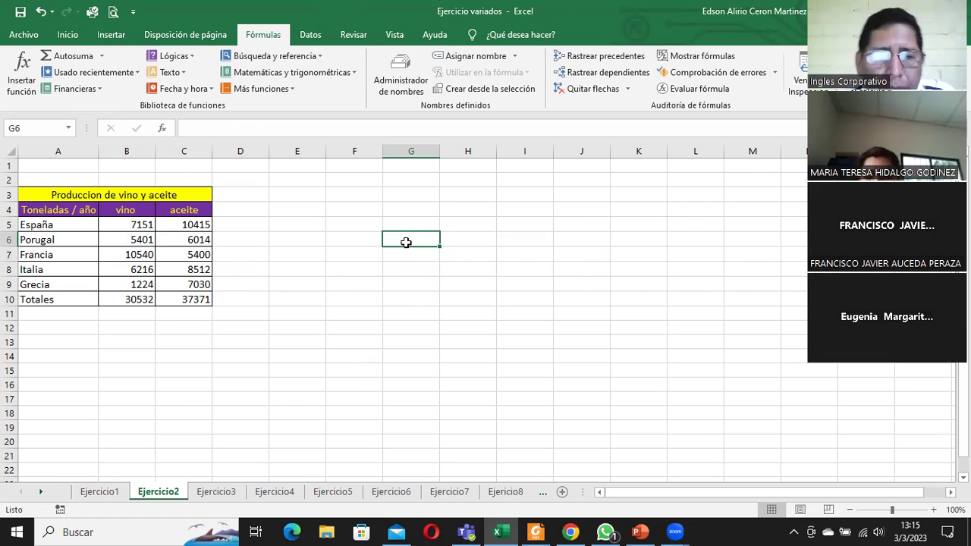
type("=")
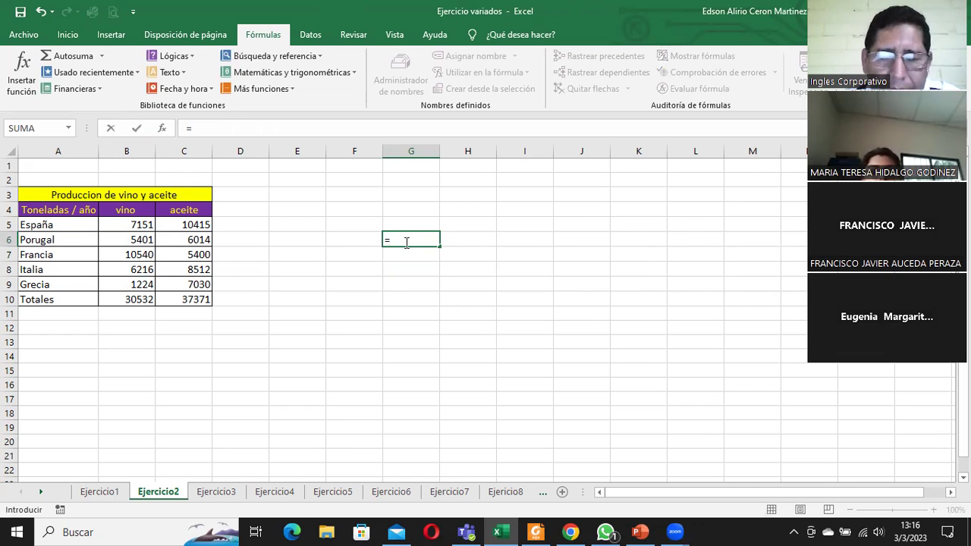
type("promedio")
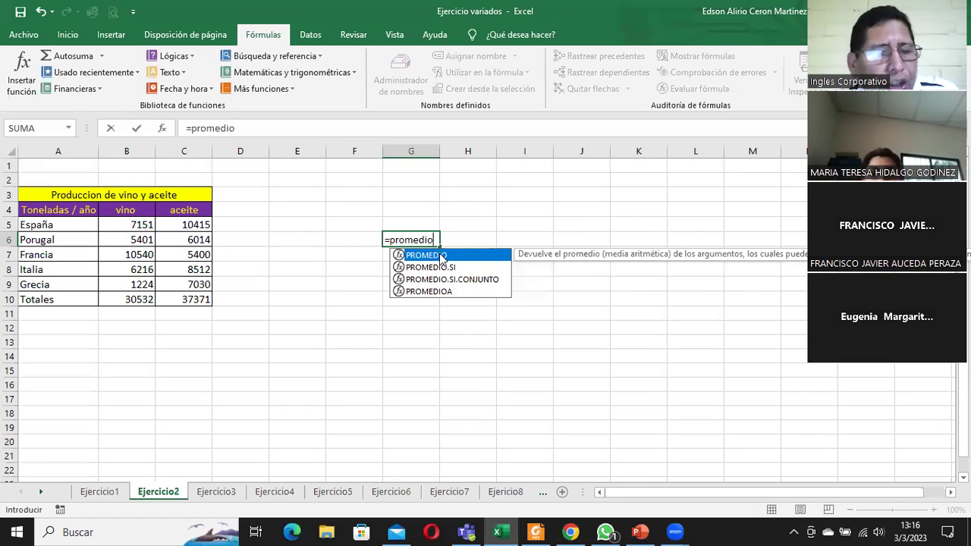
key("Escape")
key("Escape")
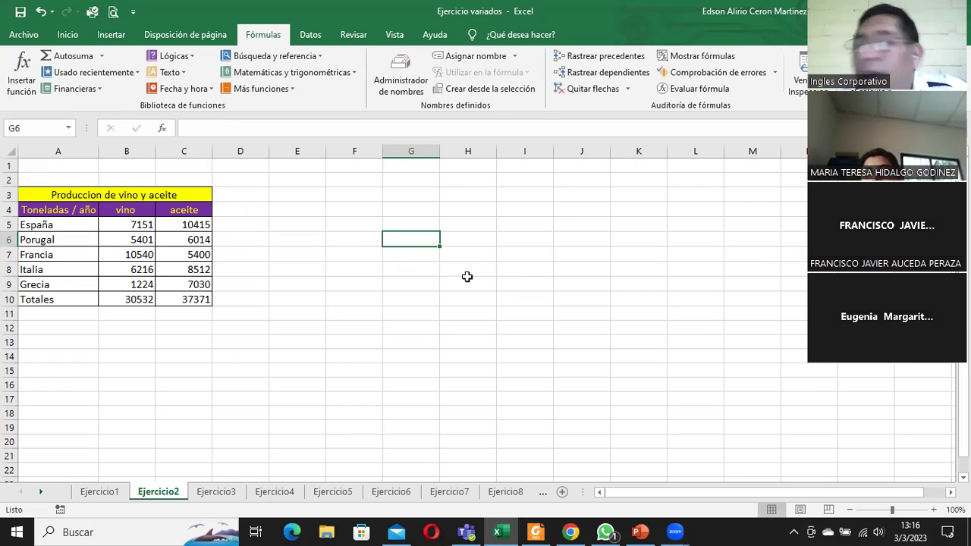
Step: Choose the PROMEDIO function to insert into G6
left_click(23, 75)
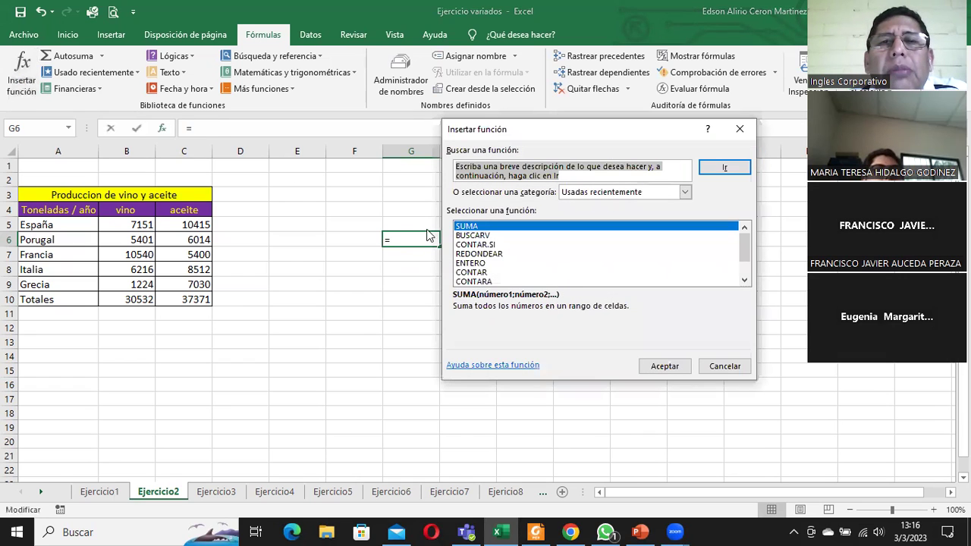
left_click(744, 281)
left_click(743, 280)
left_click(744, 281)
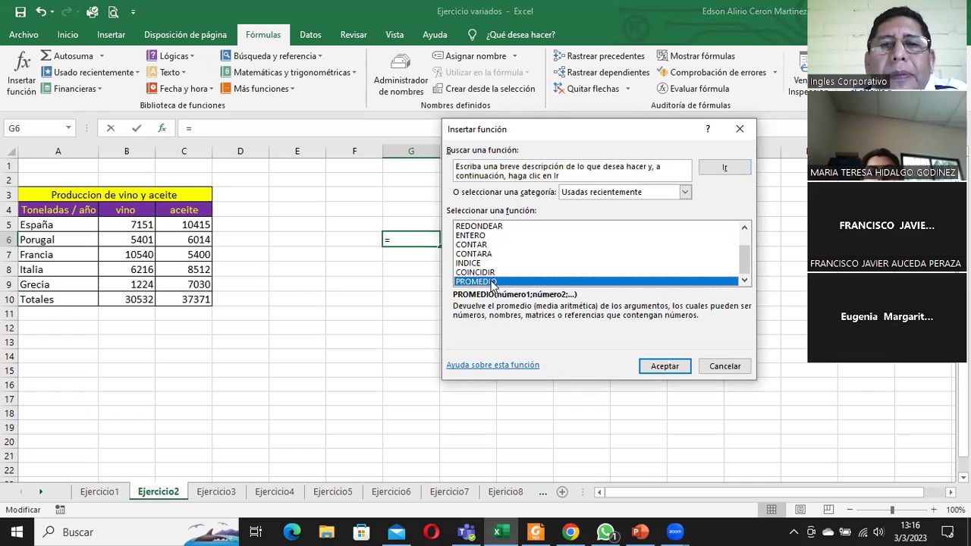
double_click(487, 281)
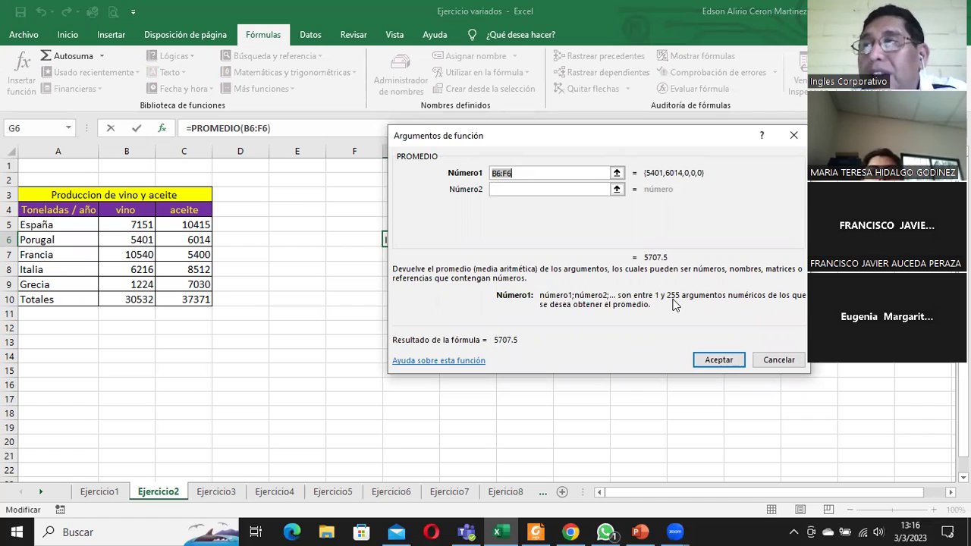
Step: Set the PROMEDIO arguments to B5, B6, B7, B8 and B9 and confirm, giving 6106.4
left_click(132, 226)
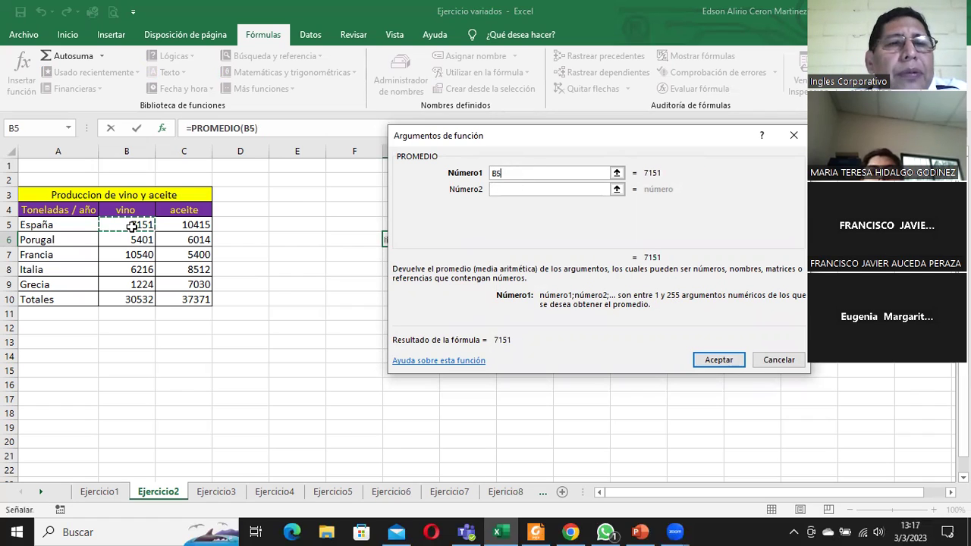
left_click(501, 189)
left_click(123, 238)
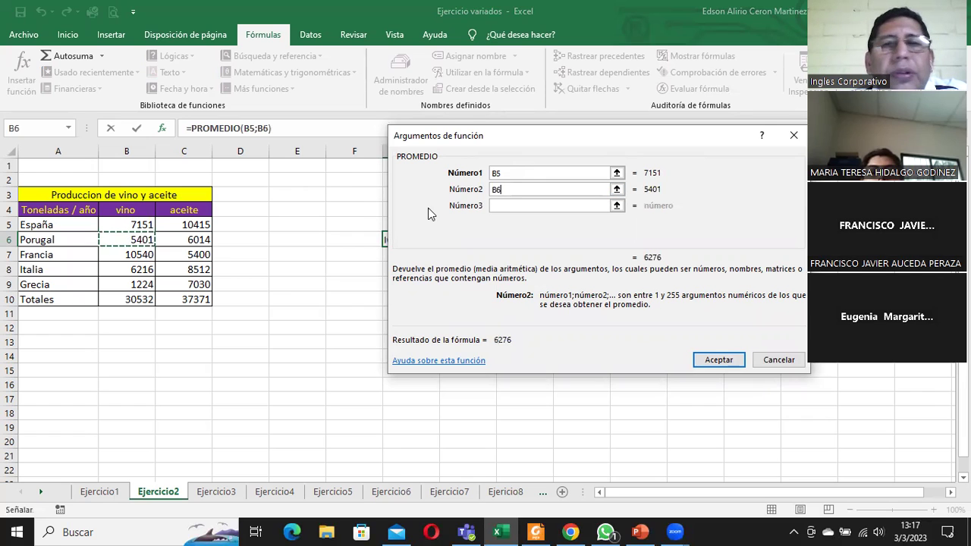
left_click(491, 206)
left_click(135, 255)
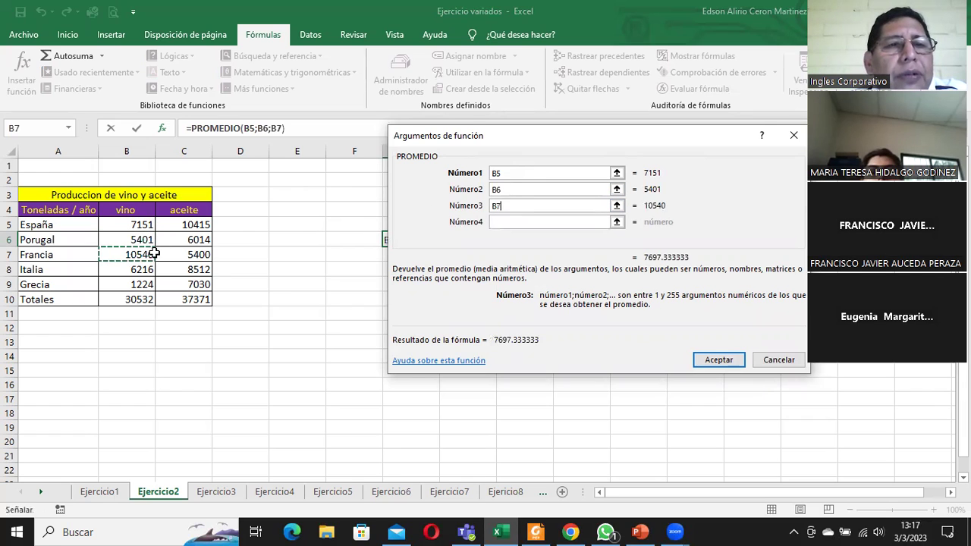
left_click(500, 222)
left_click(136, 266)
left_click(497, 237)
left_click(138, 285)
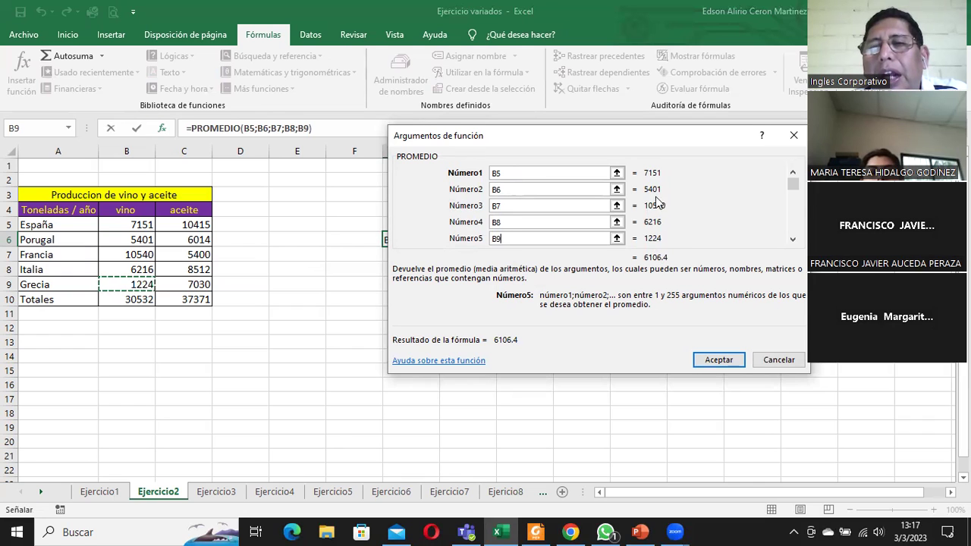
left_click(728, 360)
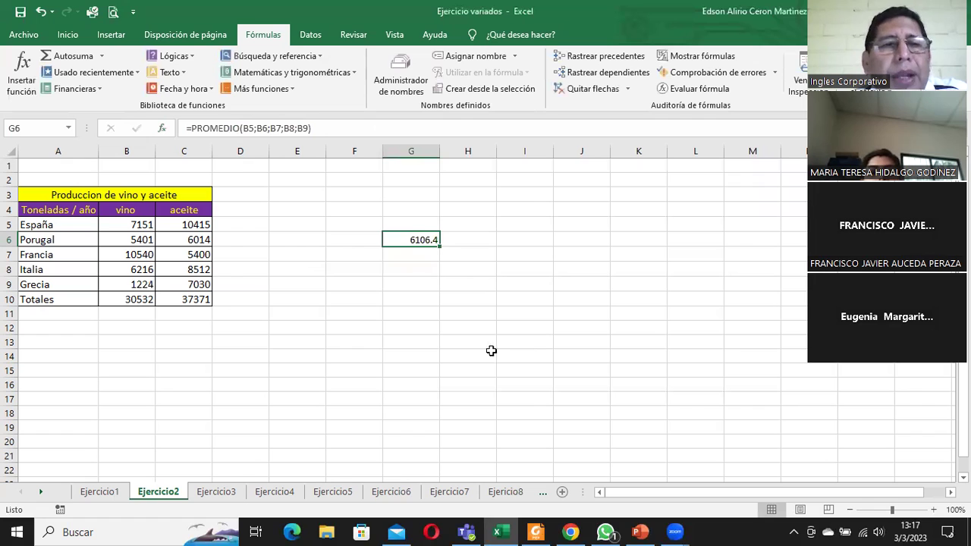
Step: Label cell A11 'Promedio'
left_click(66, 313)
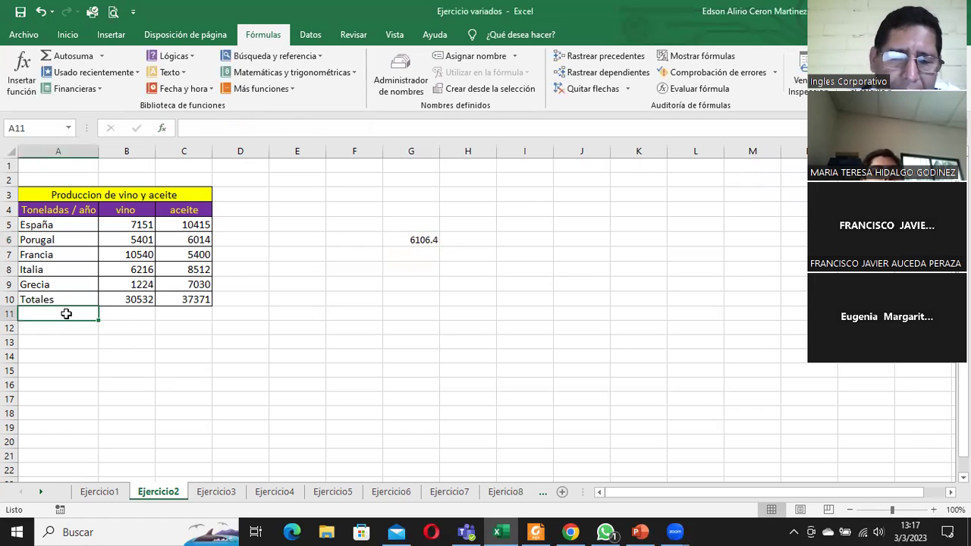
type("Mi")
key("BackSpace")
key("BackSpace")
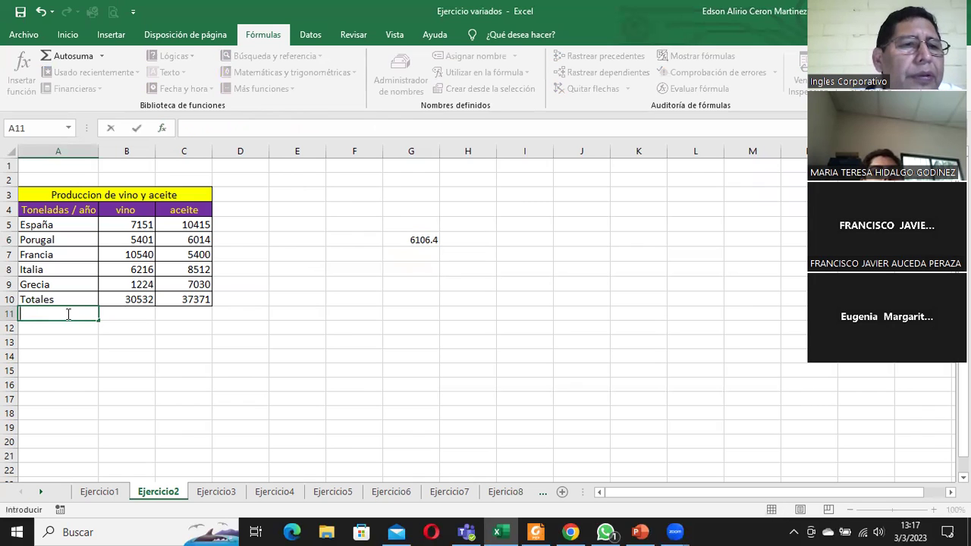
type("Promedio")
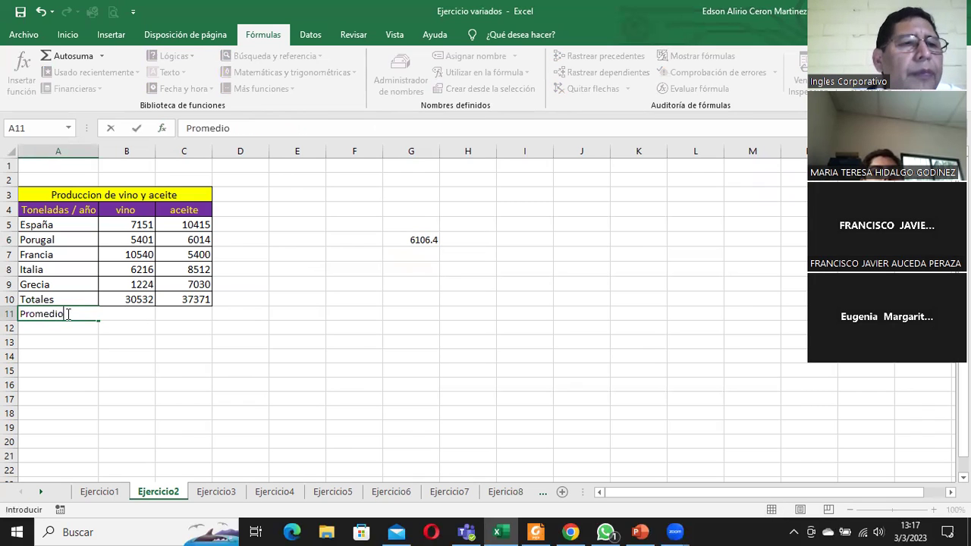
key("Tab")
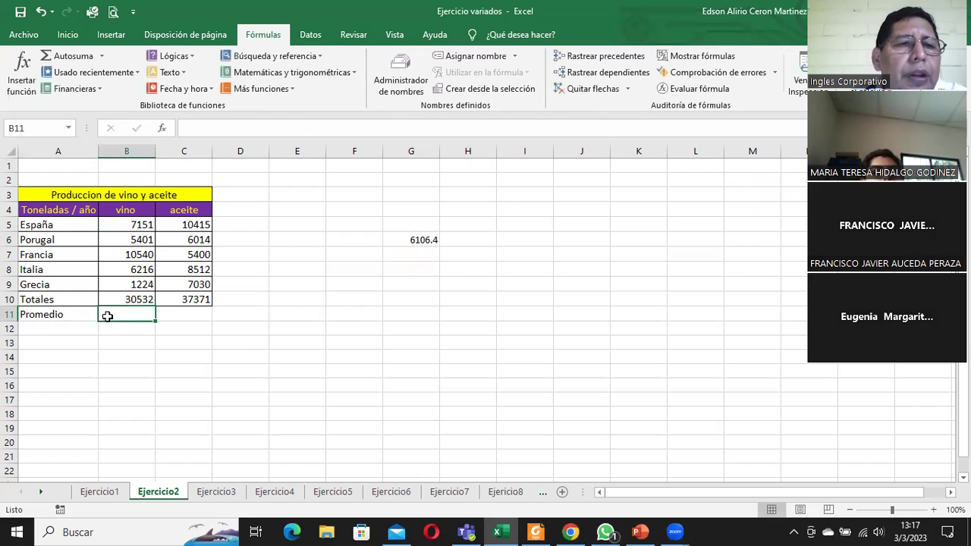
Step: Enter =promedio(B5:B9) in B11 for the vino average
double_click(108, 315)
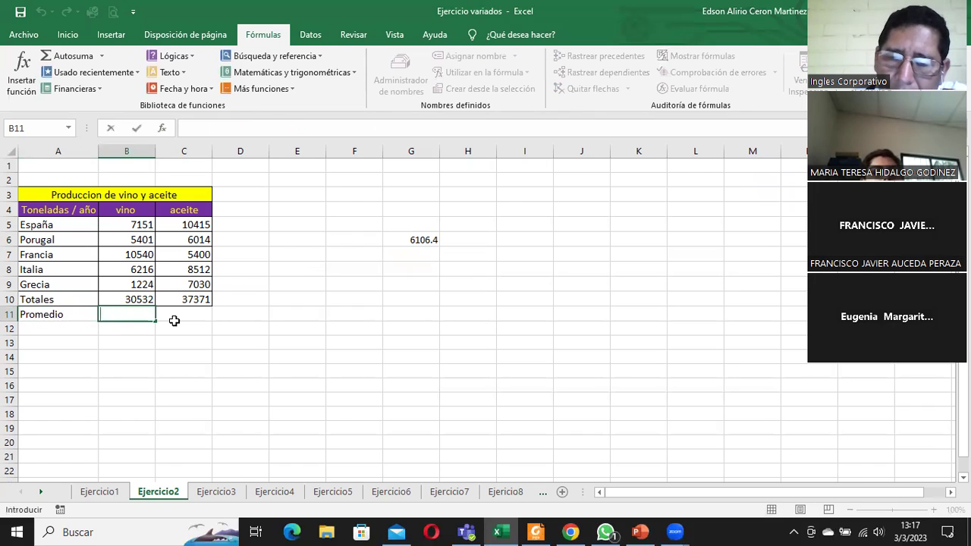
type("=")
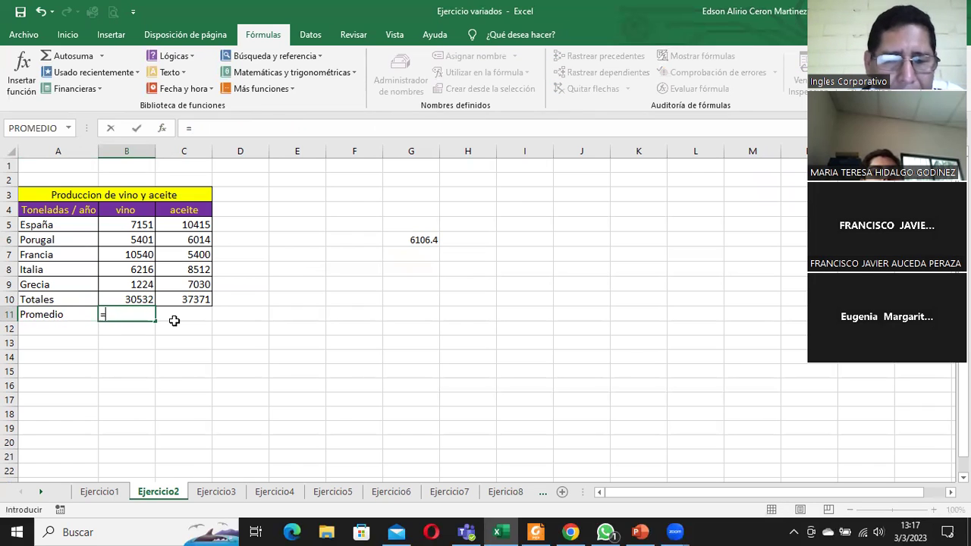
type("promedio")
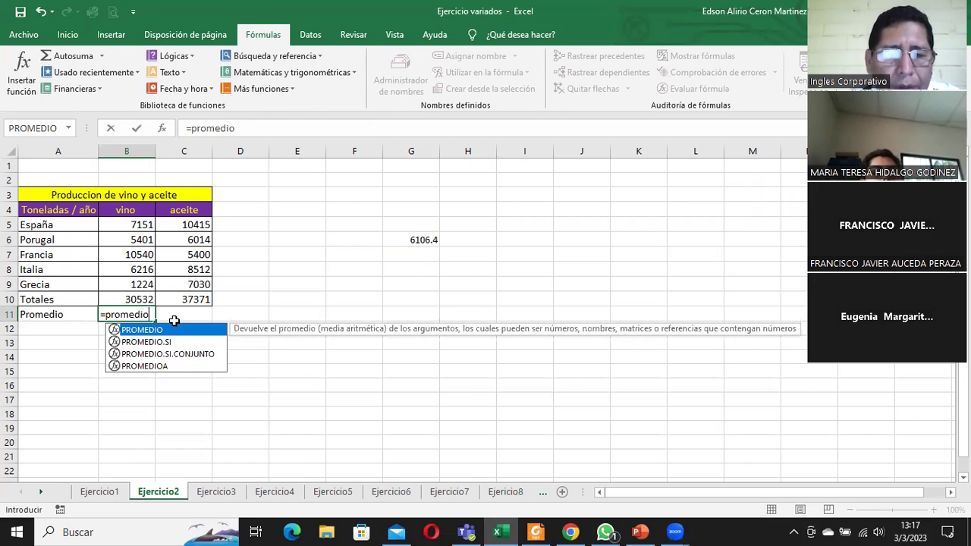
type("(")
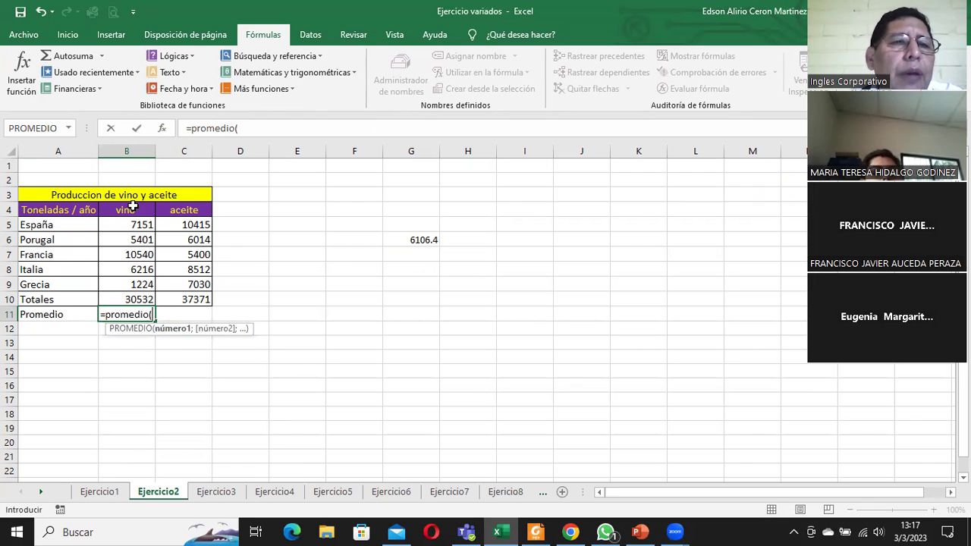
left_click_drag(126, 221, 126, 282)
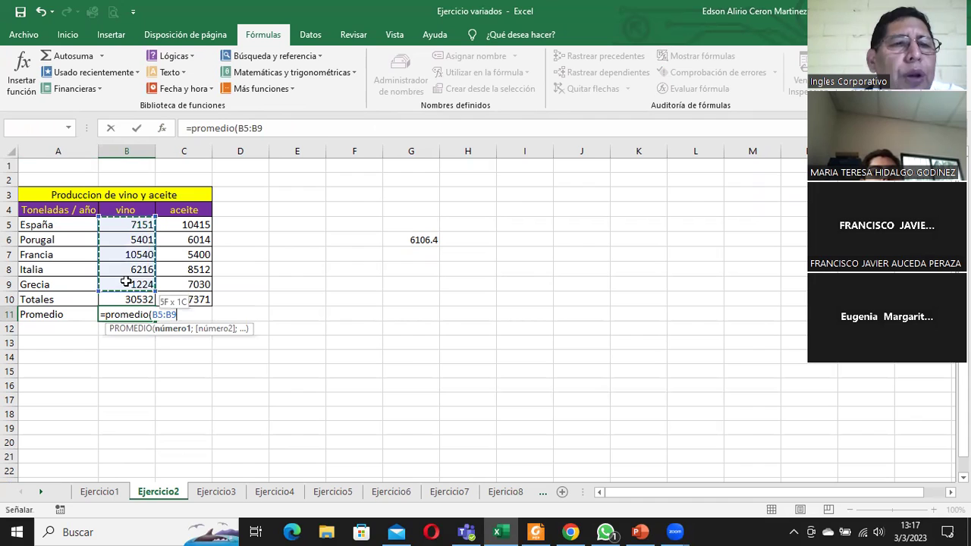
type(")")
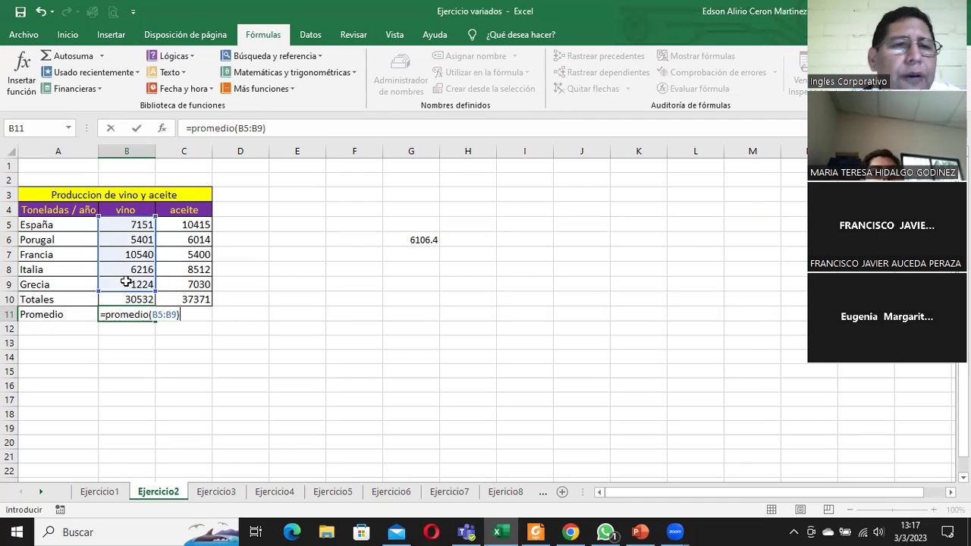
key("Return")
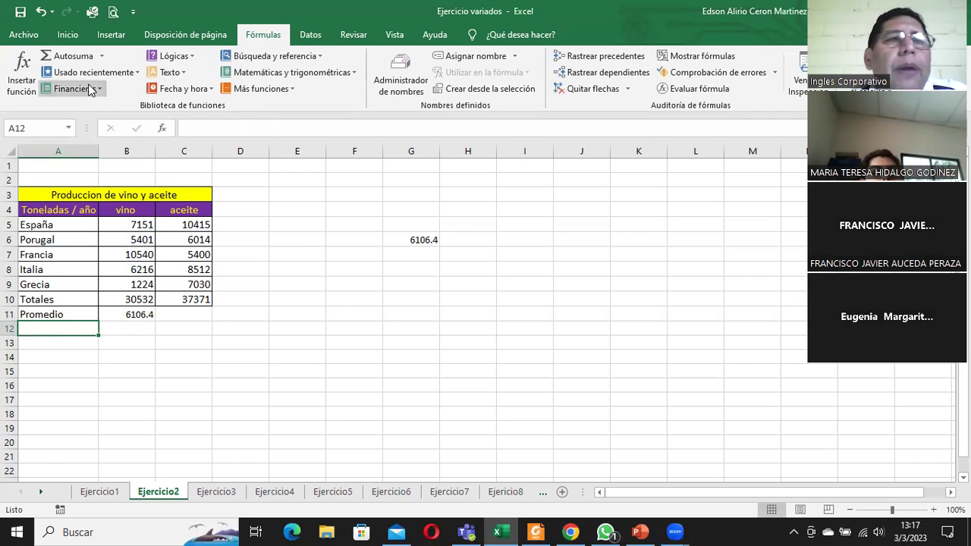
Step: Clear B11 and rebuild it with Autosuma's Promedio over B5:B9, showing 6106.4
left_click(68, 36)
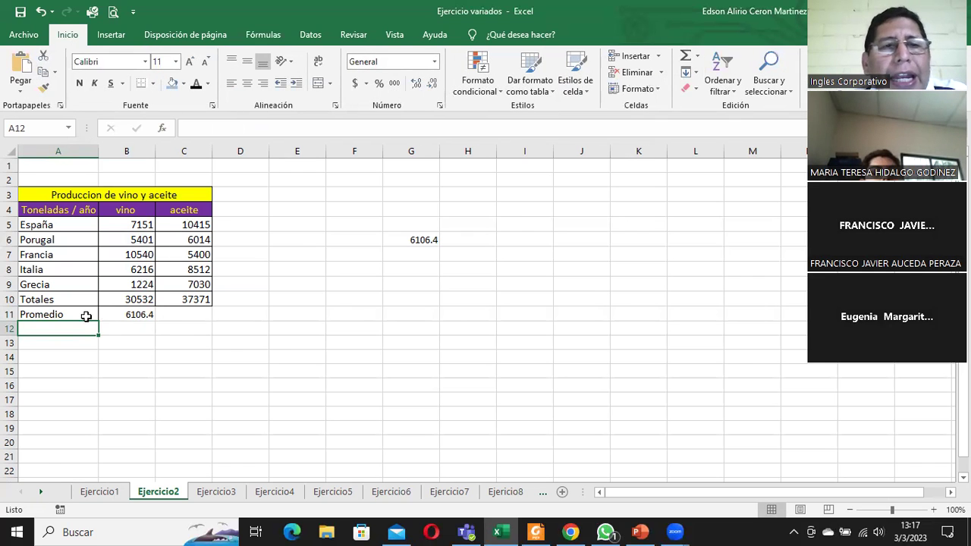
left_click(118, 316)
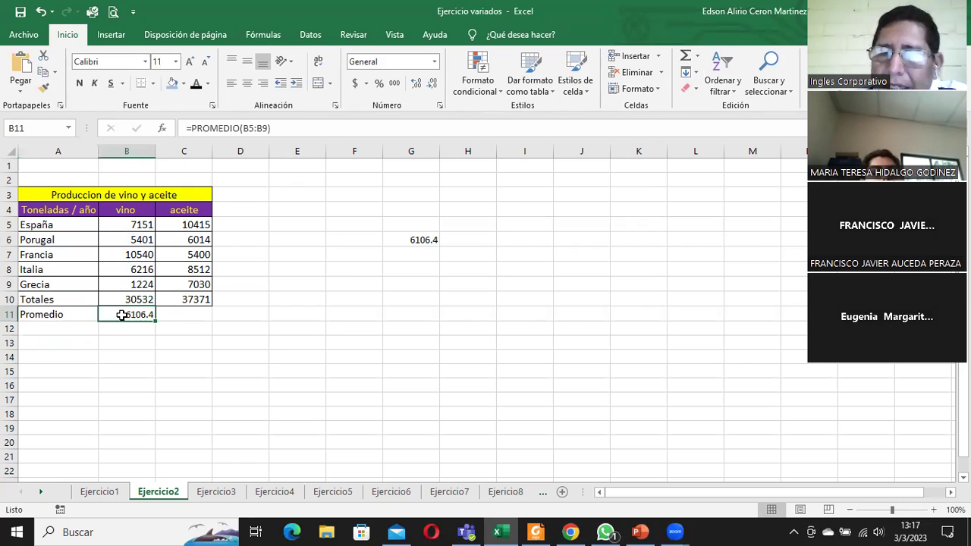
key("Delete")
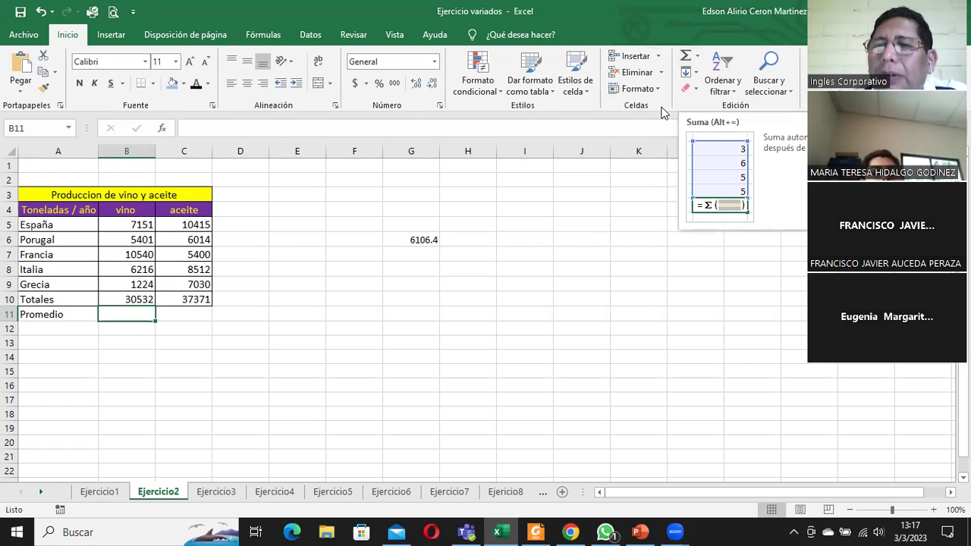
left_click(697, 60)
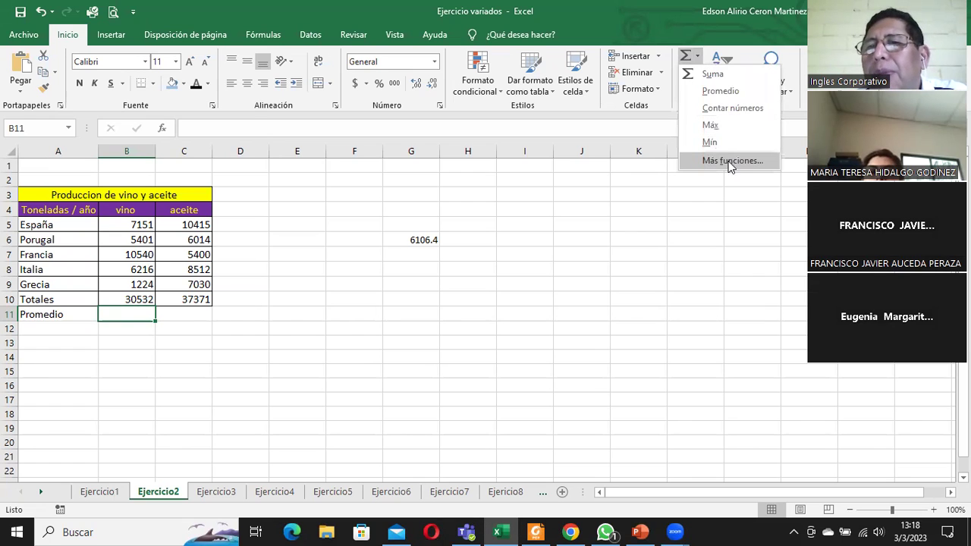
left_click(718, 93)
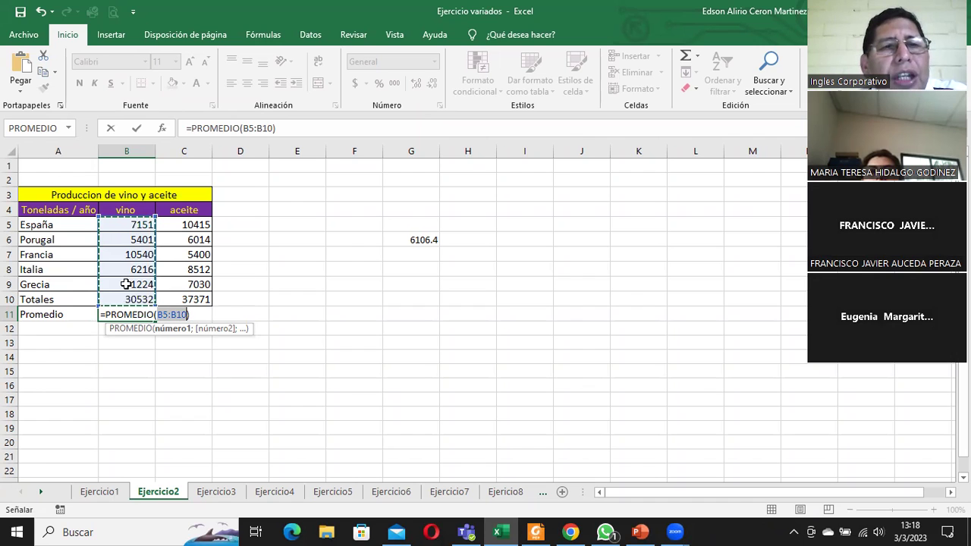
left_click_drag(123, 222, 121, 284)
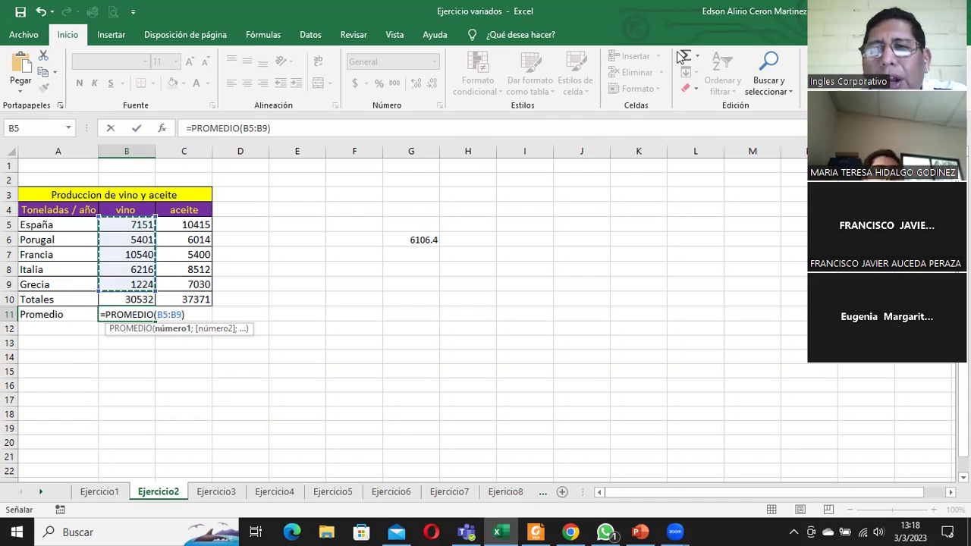
key("ctrl+Return")
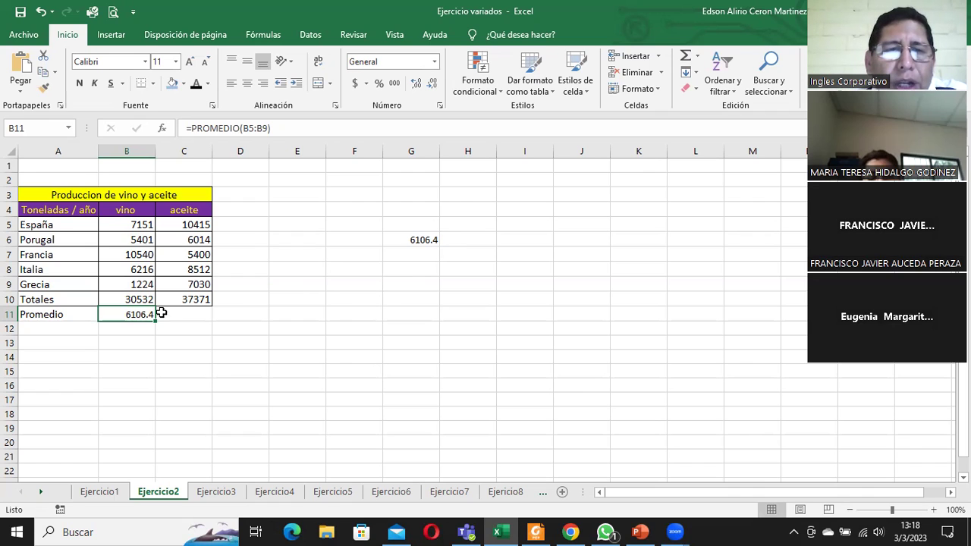
left_click_drag(135, 224, 134, 279)
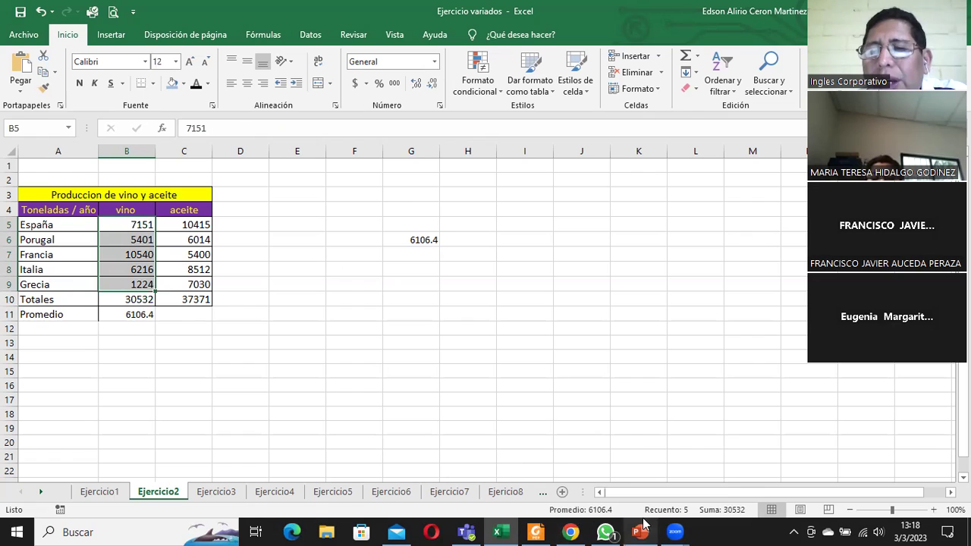
mouse_move(641, 526)
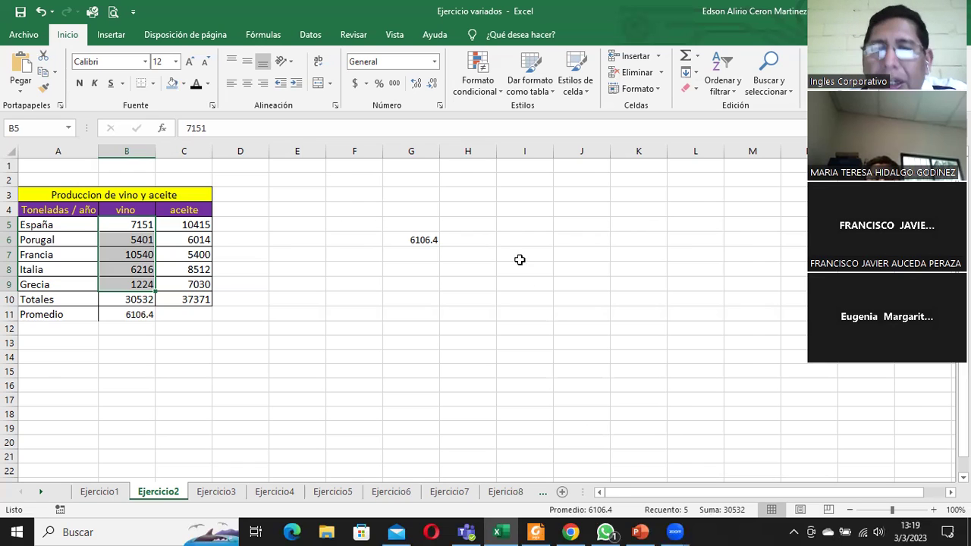
left_click_drag(516, 235, 519, 342)
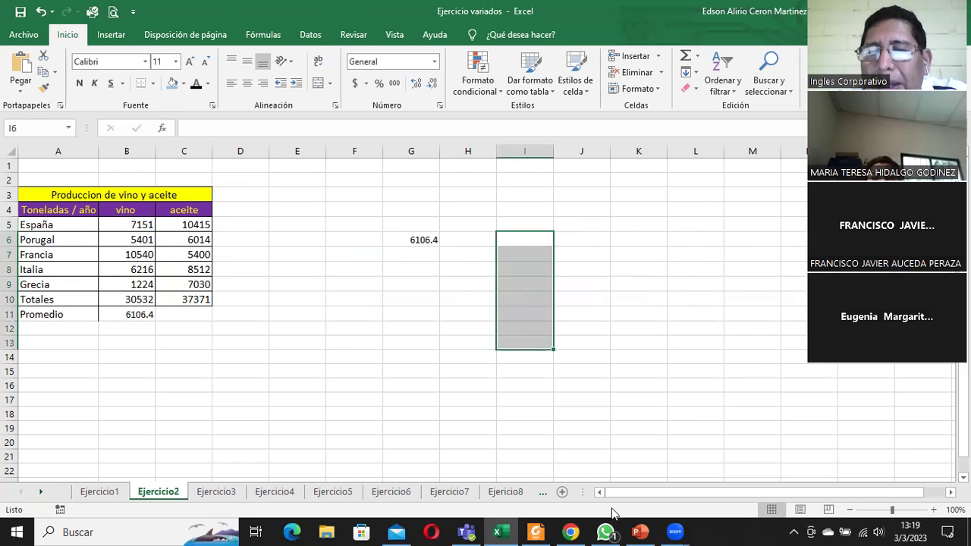
left_click(625, 315)
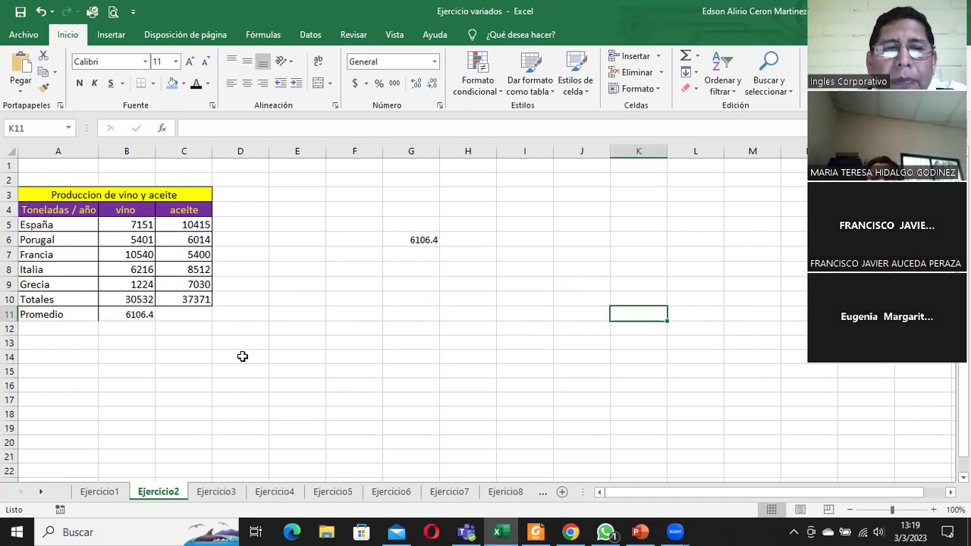
left_click(60, 316)
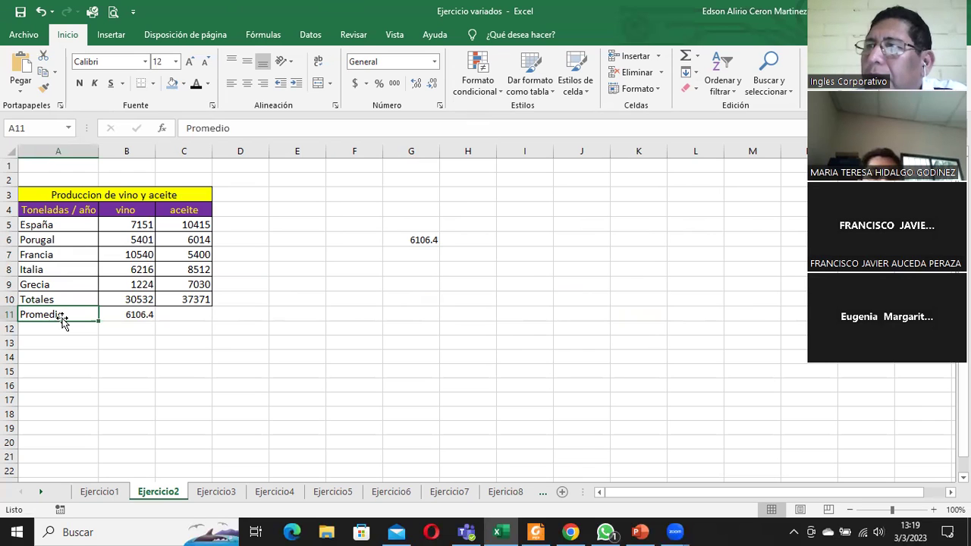
left_click(67, 327)
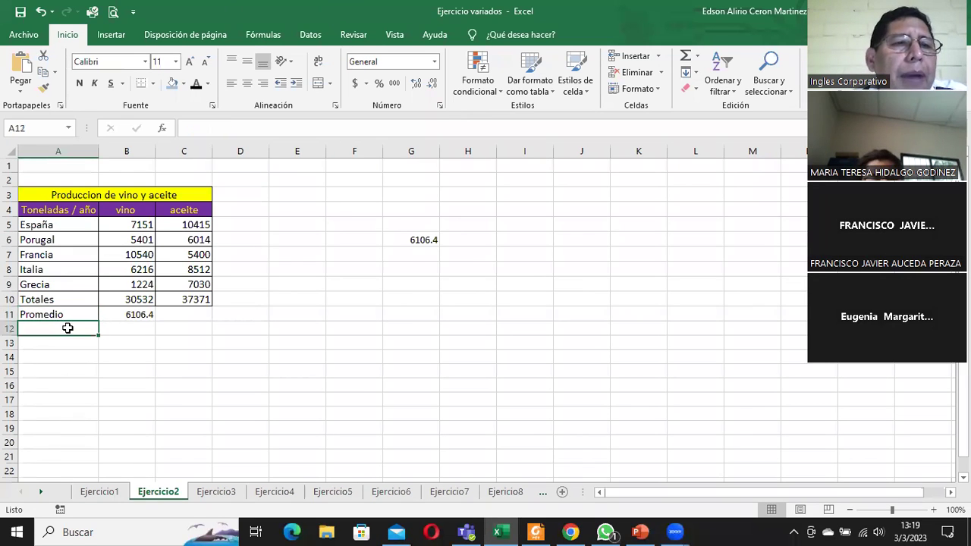
type("Max")
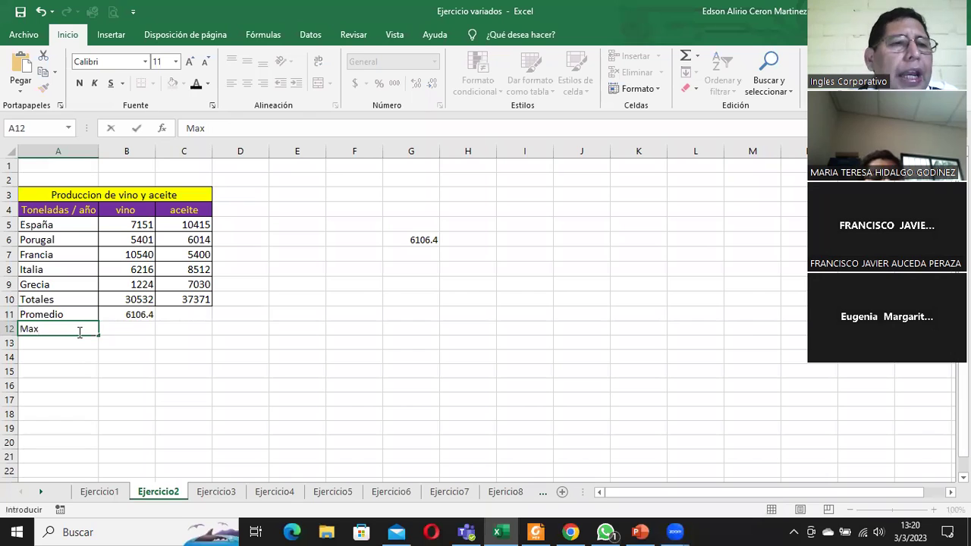
key("Tab")
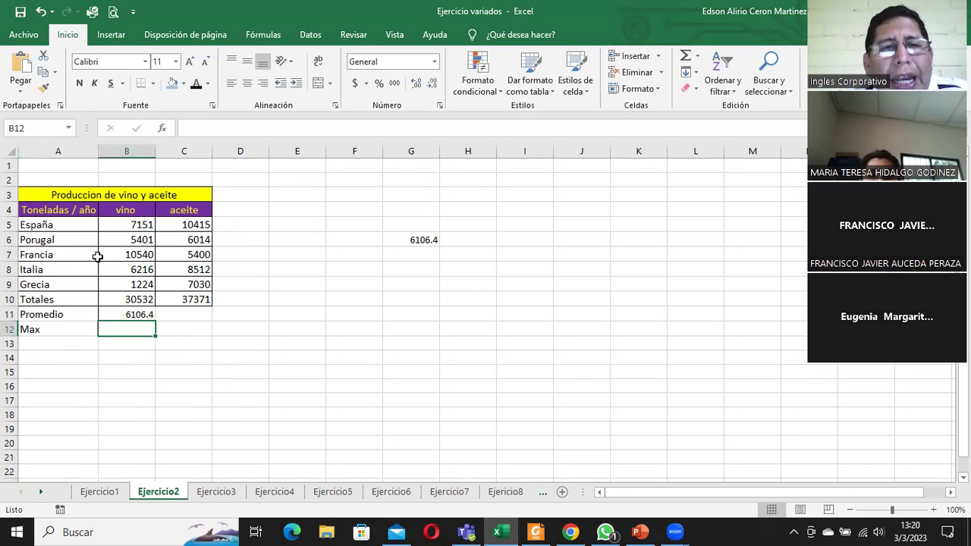
mouse_move(128, 225)
left_mouse_down()
mouse_move(121, 299)
mouse_move(115, 285)
left_mouse_up()
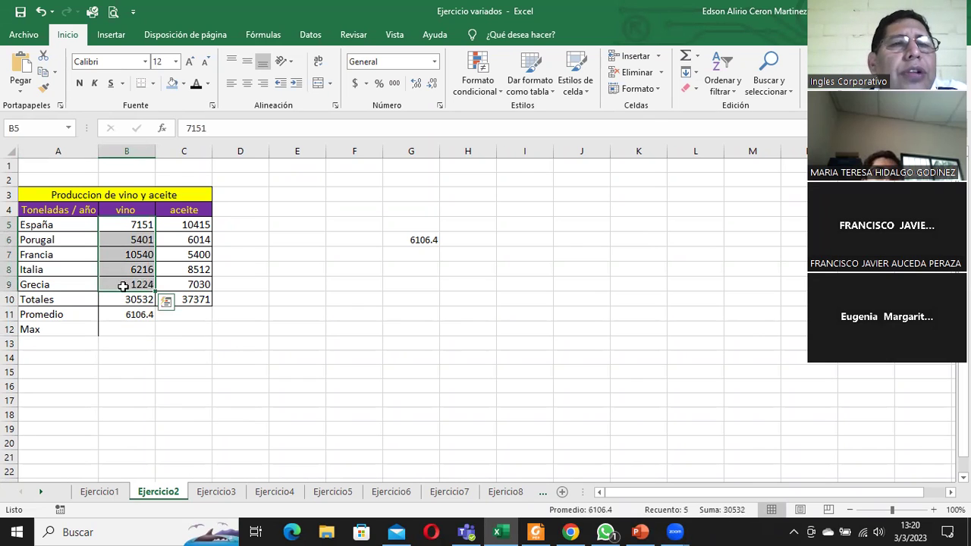
left_click(124, 331)
left_click(132, 256)
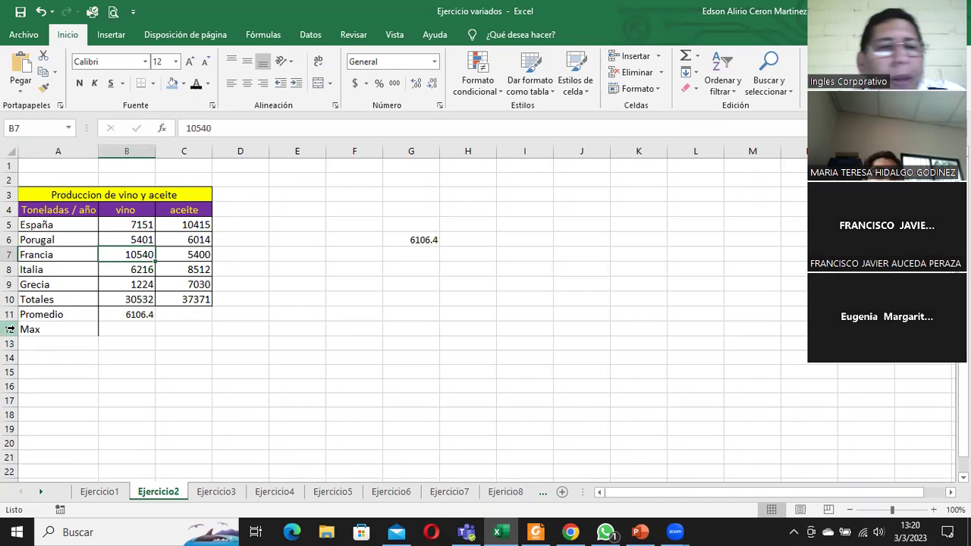
left_click(122, 328)
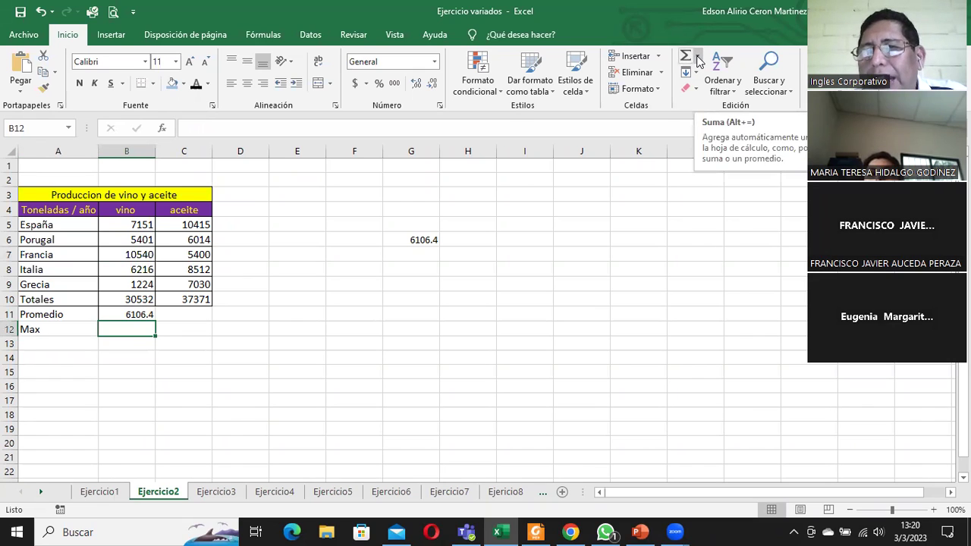
left_click(698, 59)
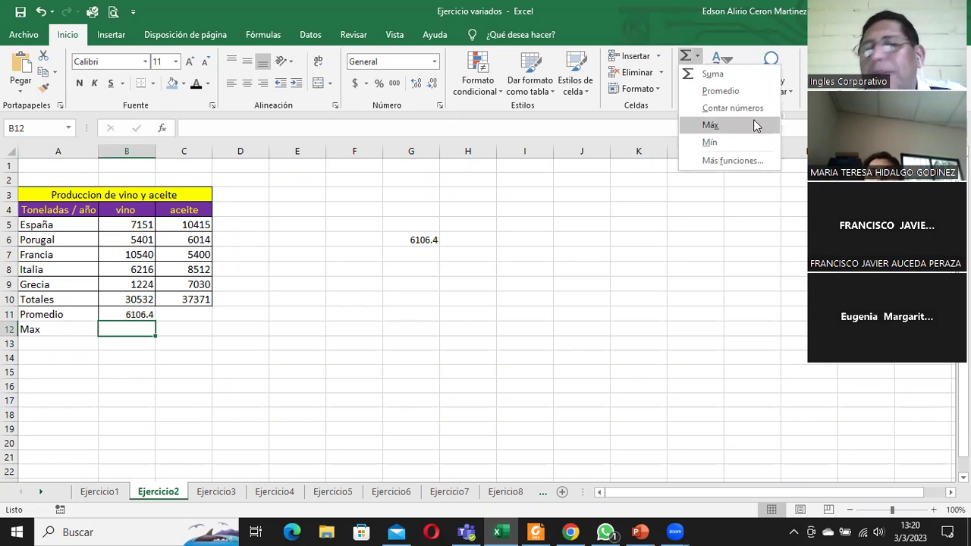
left_click(710, 125)
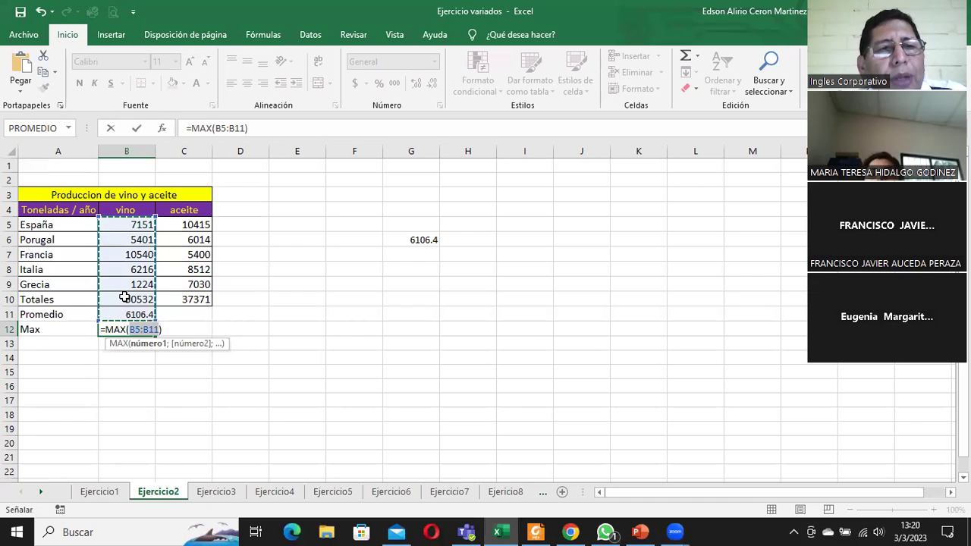
left_click_drag(125, 224, 128, 286)
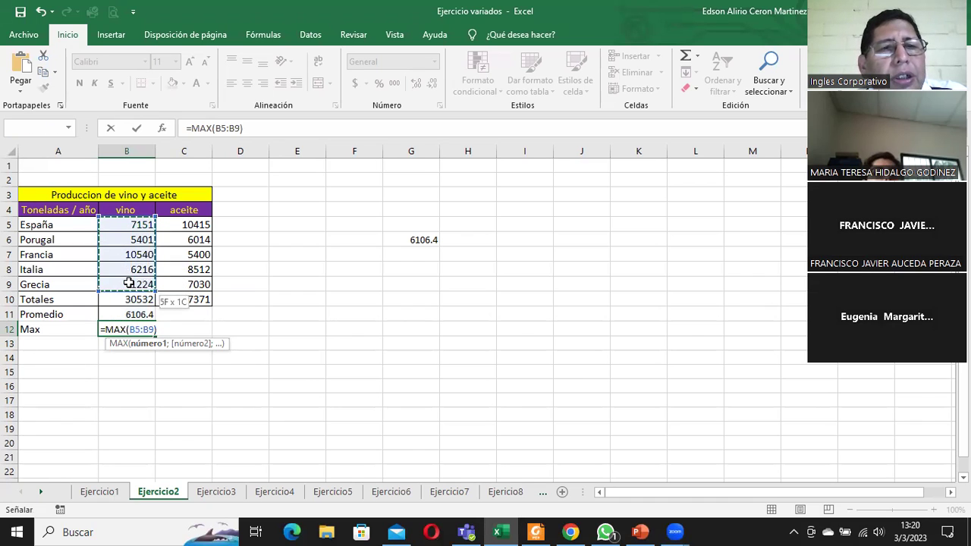
left_click(135, 128)
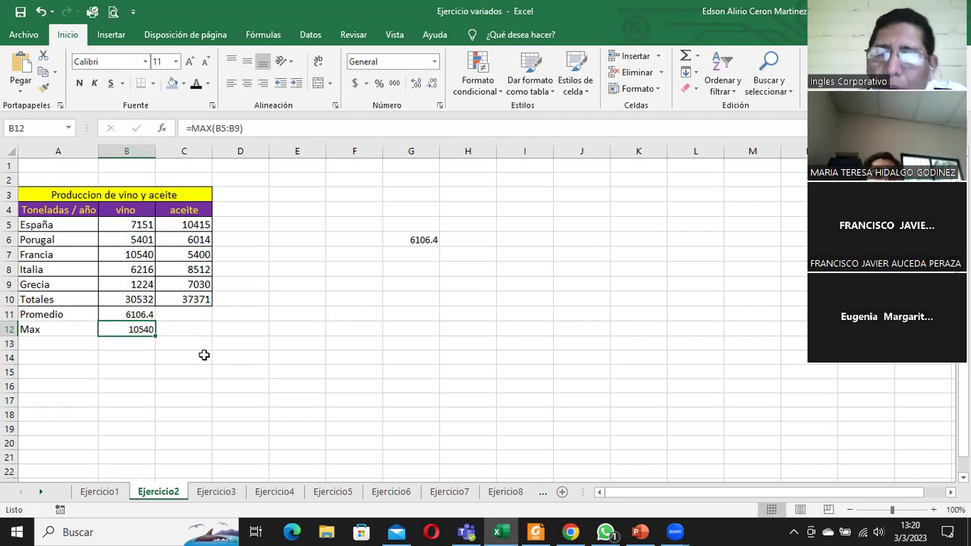
key("Delete")
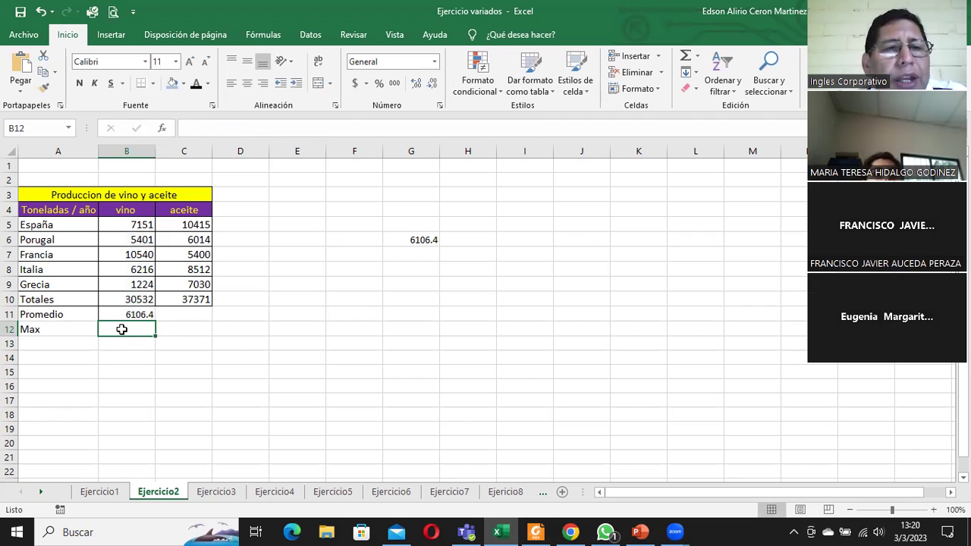
left_click(697, 60)
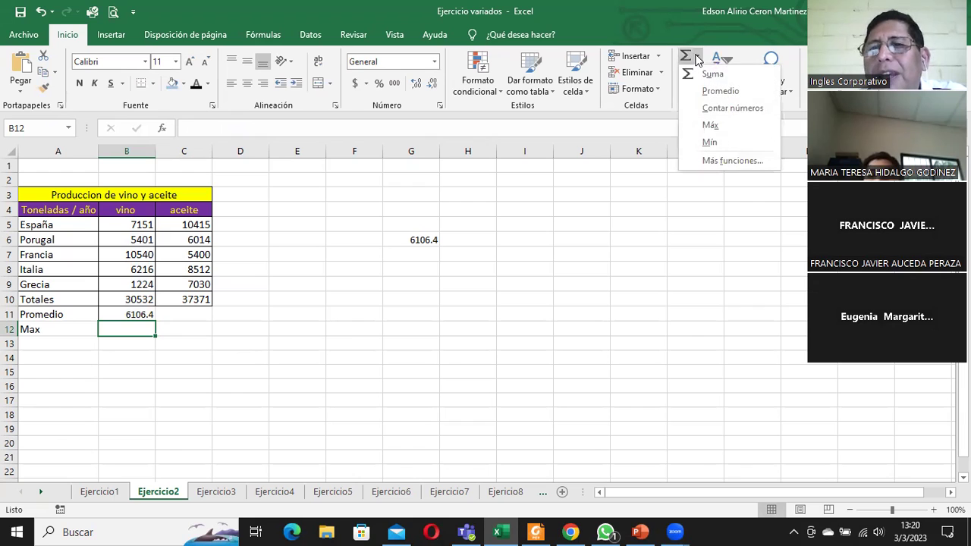
left_click(718, 127)
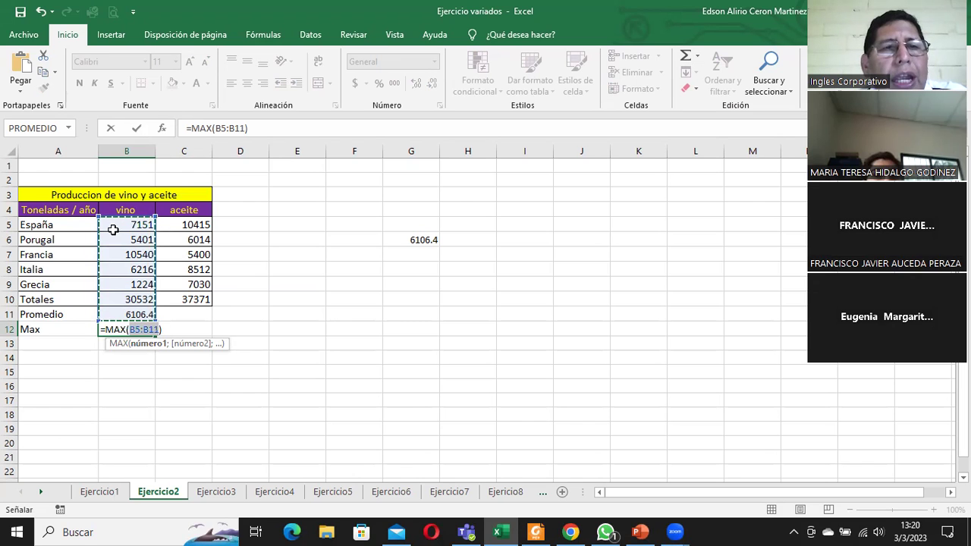
mouse_move(152, 319)
left_mouse_down()
mouse_move(133, 296)
mouse_move(133, 326)
left_mouse_up()
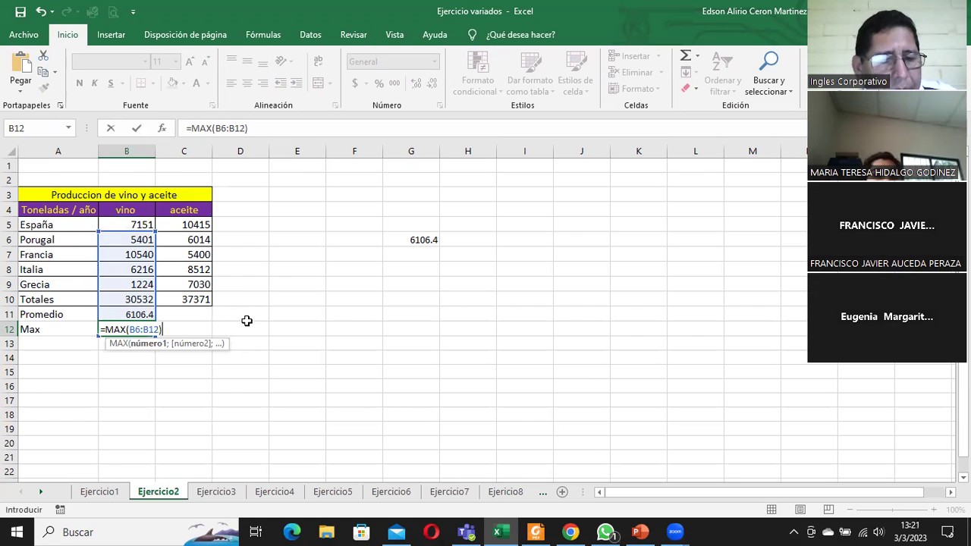
key("Escape")
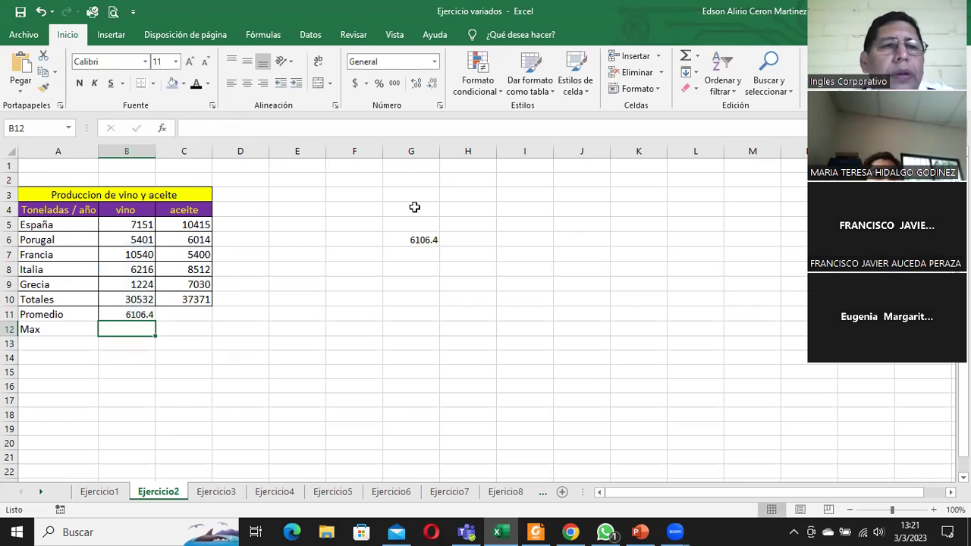
left_click(696, 56)
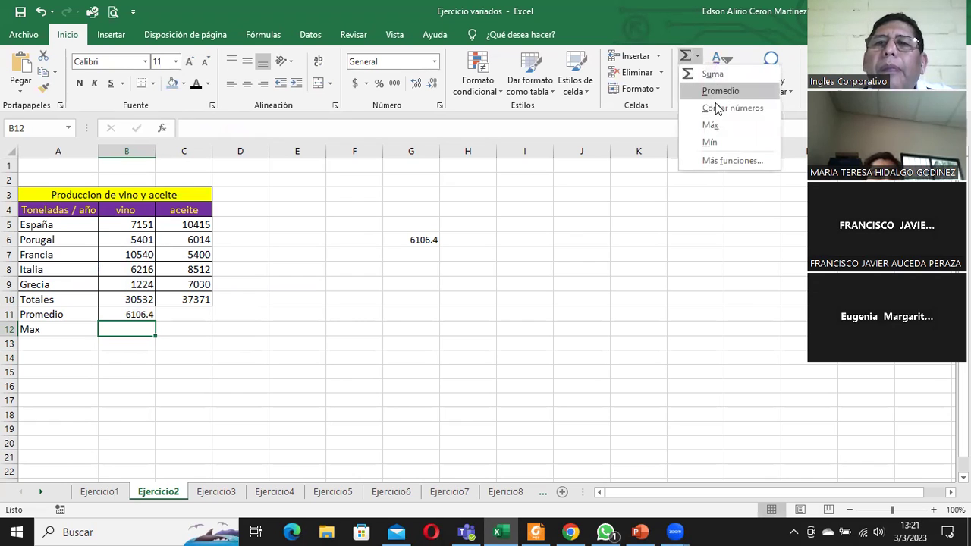
left_click(711, 125)
left_click_drag(128, 223, 125, 282)
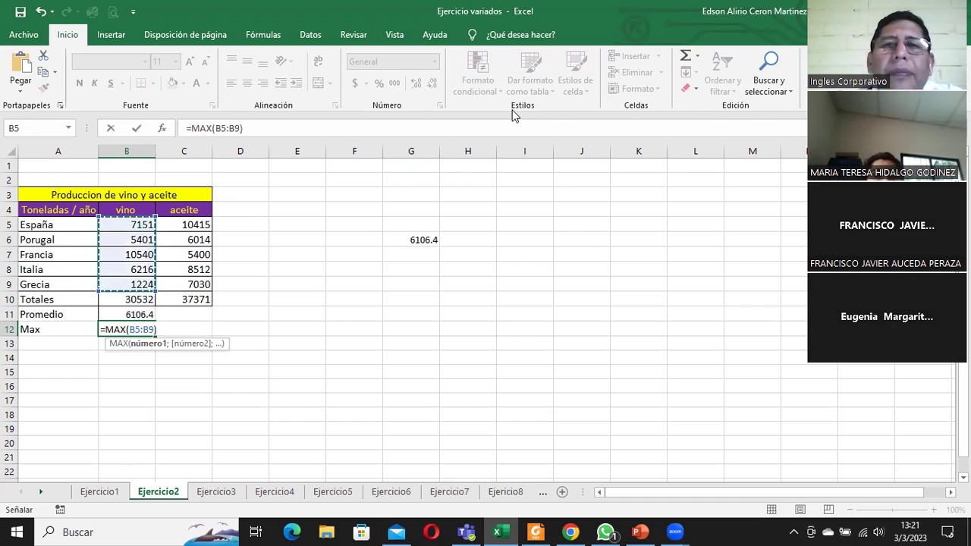
left_click(137, 128)
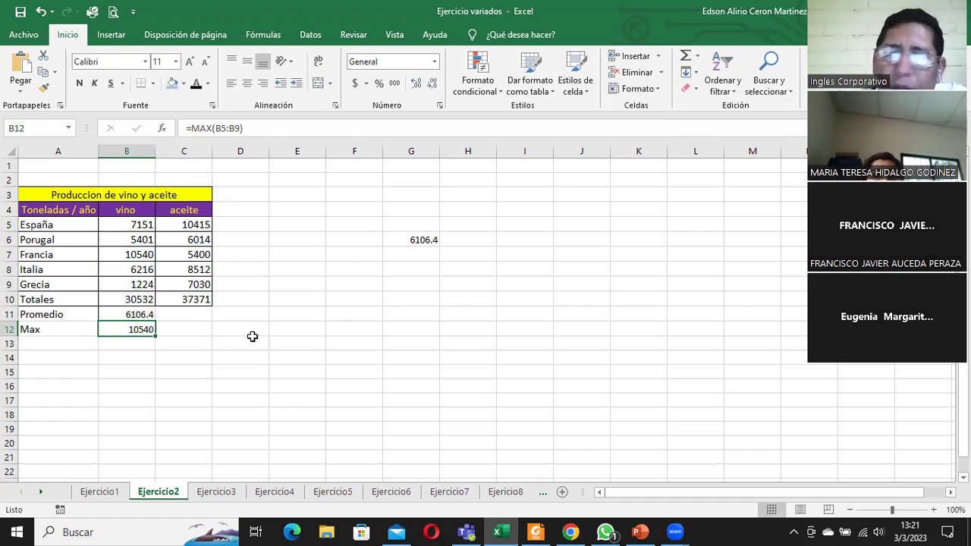
key("Delete")
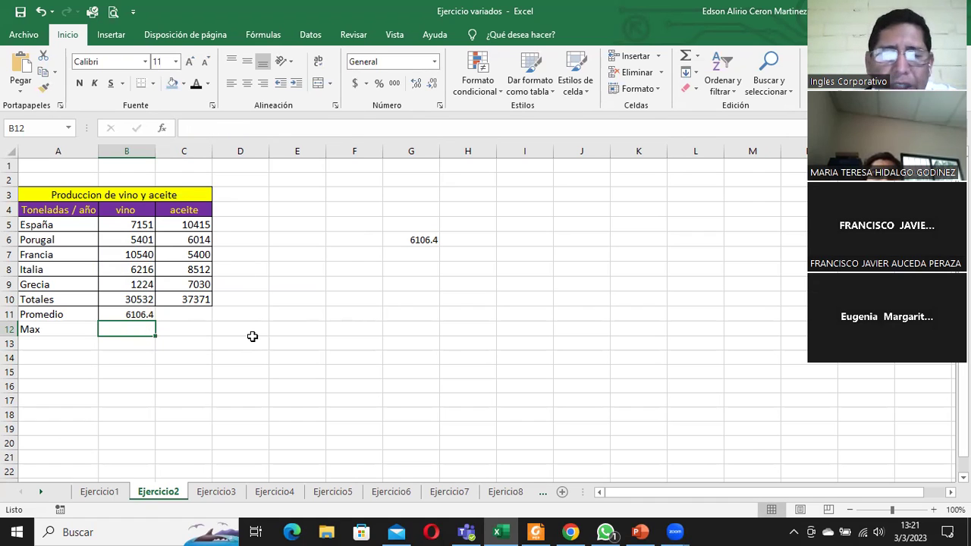
Step: Enter =MAX(B5:B9) in B12 to get the highest vino production, 10540
type("=")
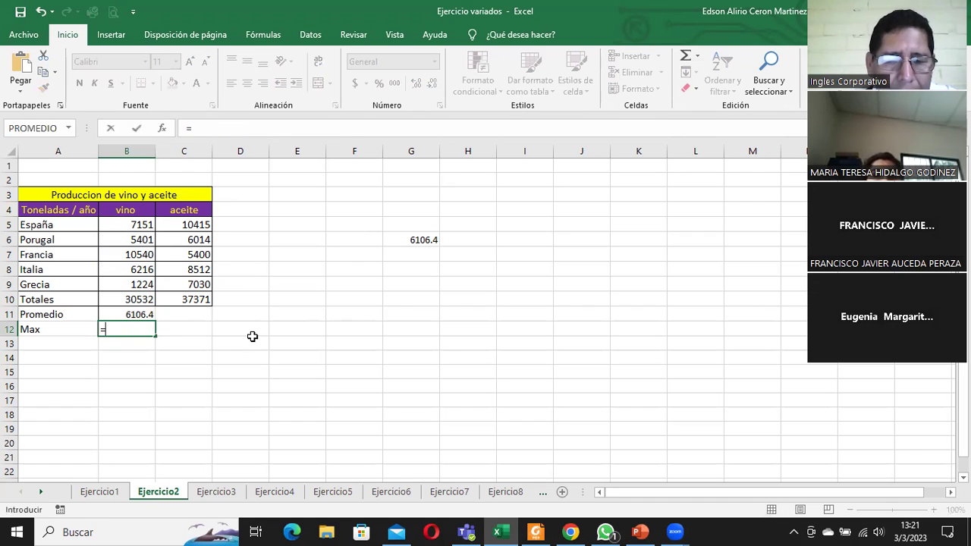
type("max")
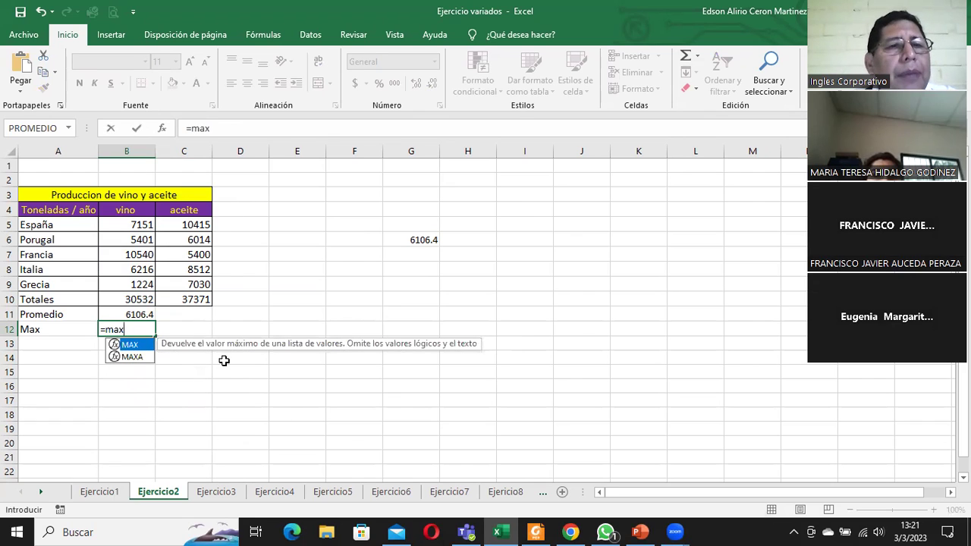
double_click(125, 344)
left_click_drag(135, 225, 134, 284)
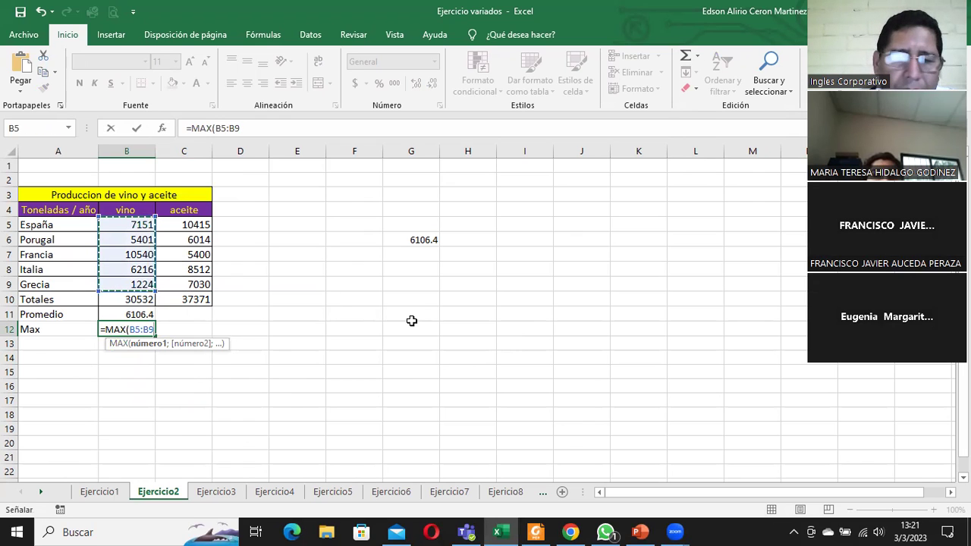
type(")")
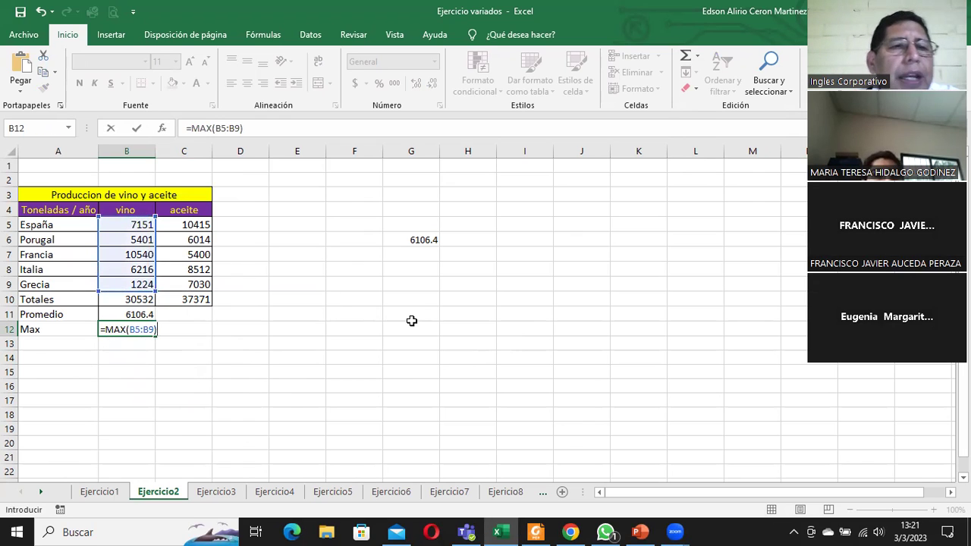
key("Return")
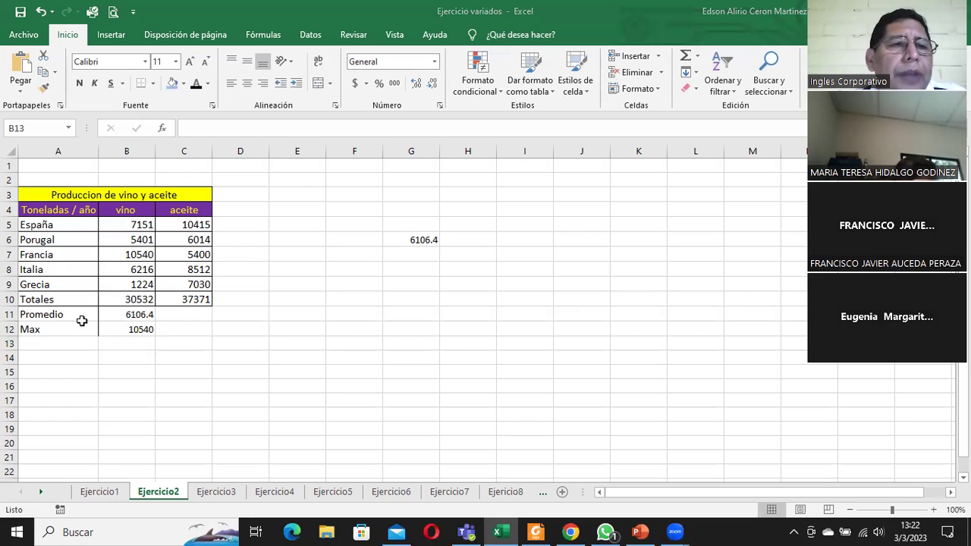
Step: Review the summary row labels, then try a Mín AutoSum in A13 and cancel it
left_click(47, 301)
left_click(50, 314)
left_click(43, 331)
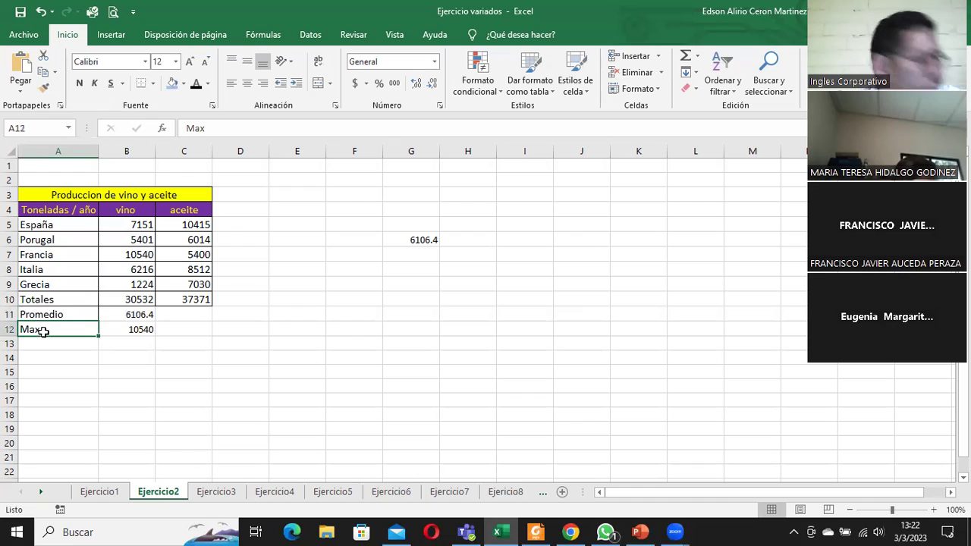
left_click(43, 343)
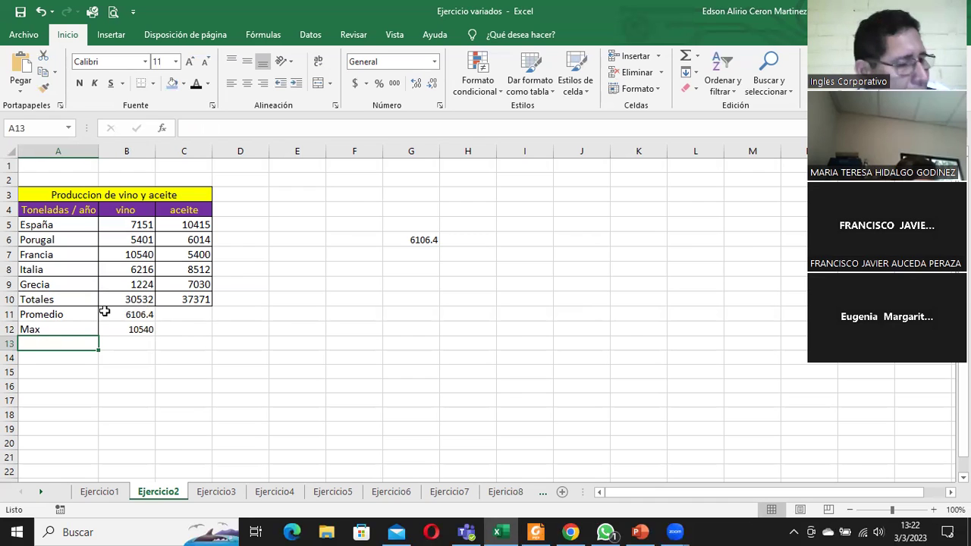
left_click(699, 57)
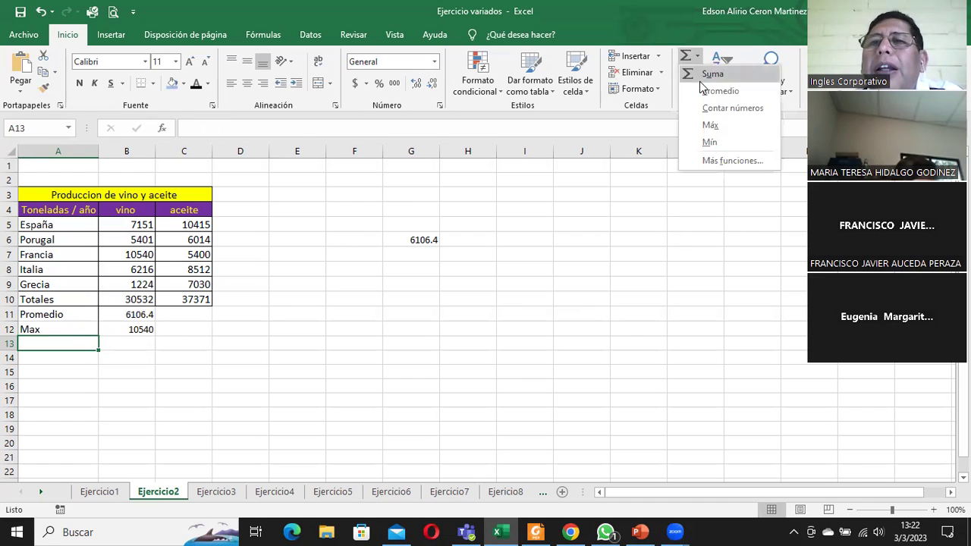
left_click(710, 142)
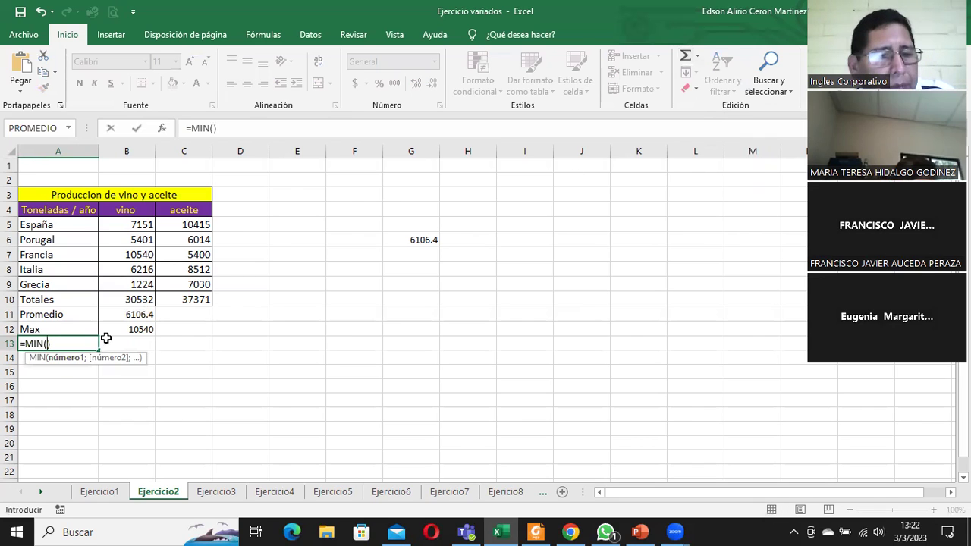
key("Escape")
Step: Label row 13 'Minimo' and correct the row 12 label to 'Maximo'
left_click(138, 342)
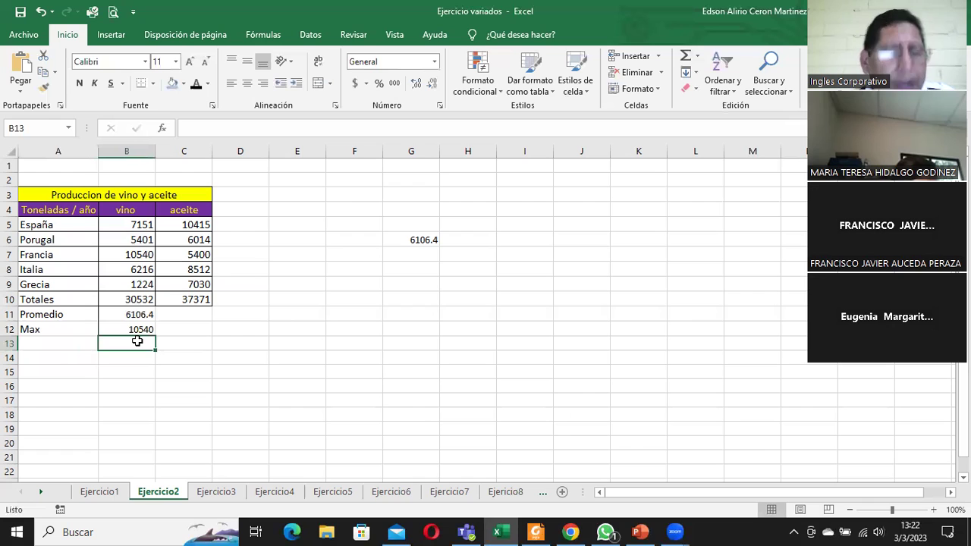
left_click(83, 343)
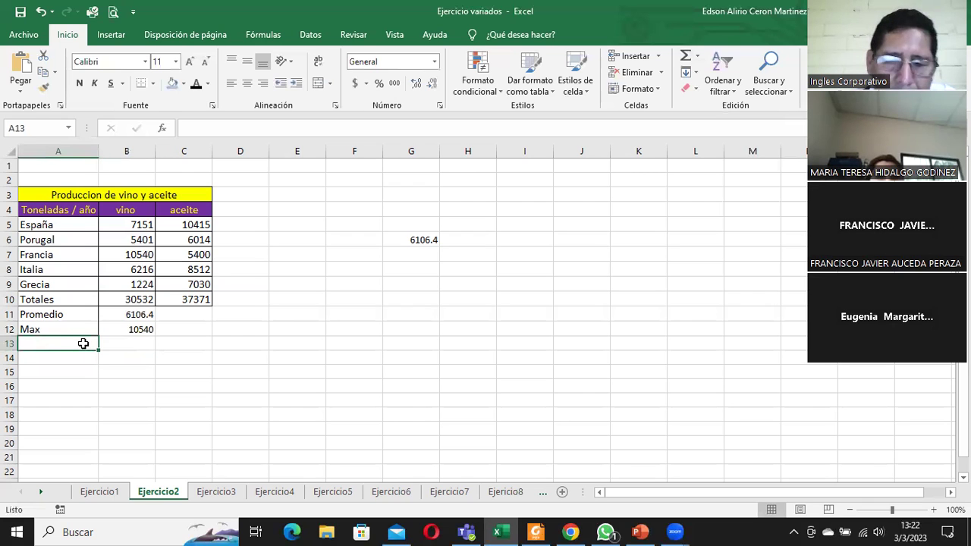
type("Mn")
type("inimo")
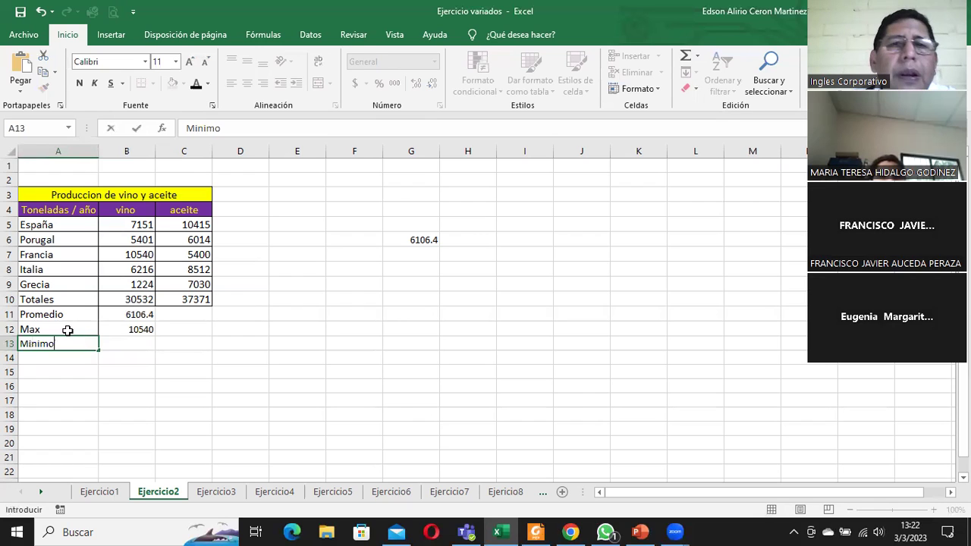
left_click(62, 329)
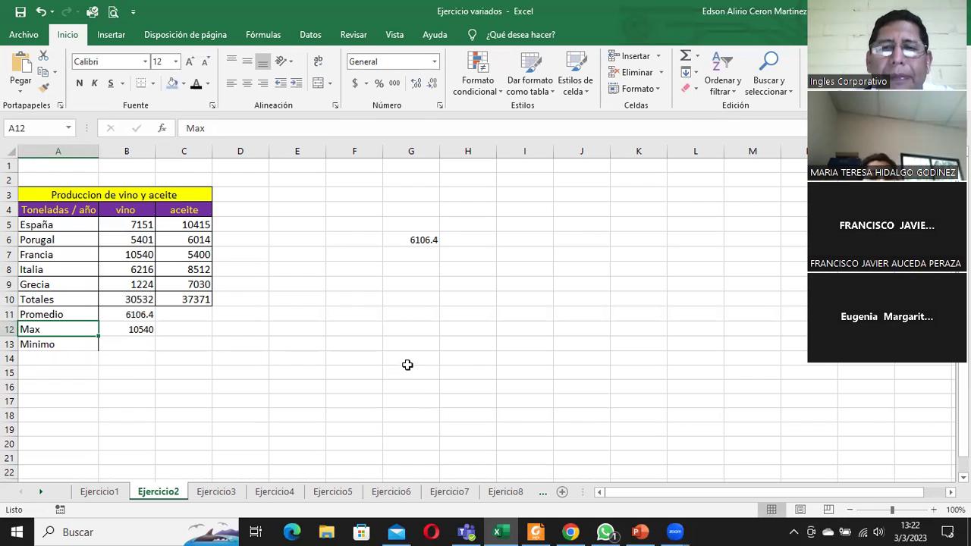
double_click(49, 329)
type("nim")
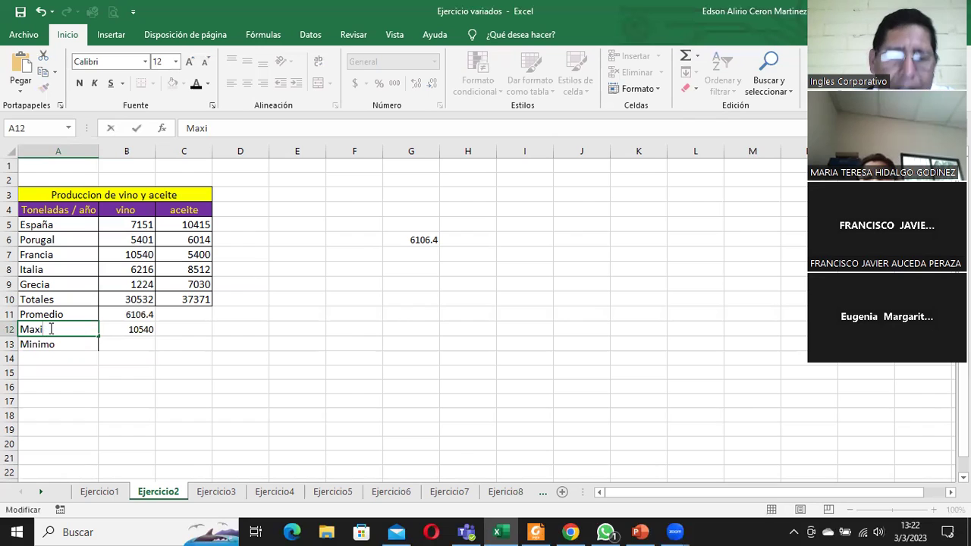
type("o")
key("Tab")
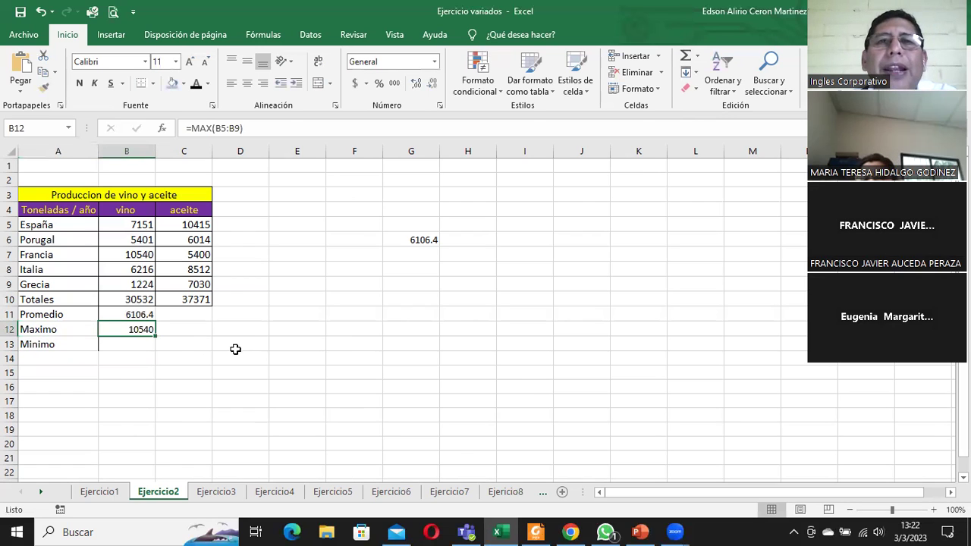
left_click(130, 345)
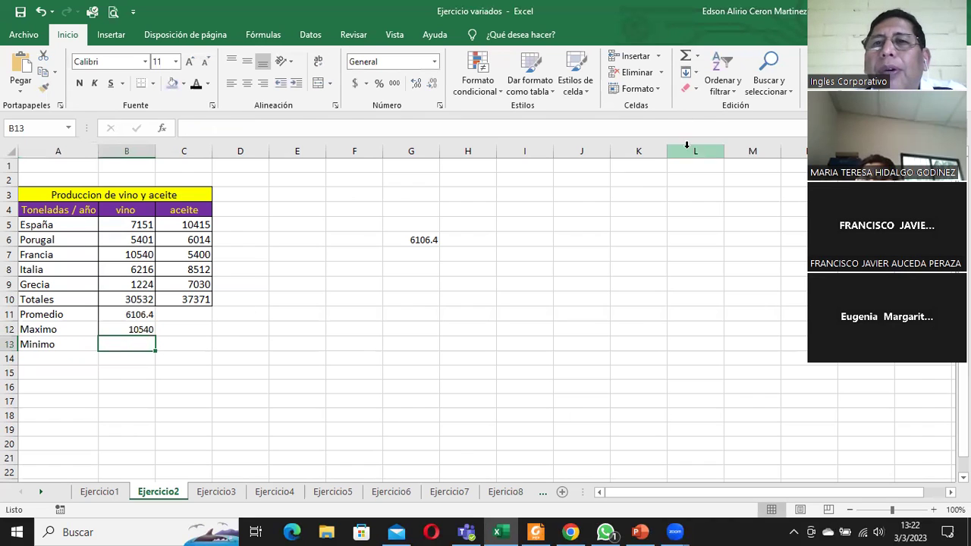
Step: Try a MAX formula over B5:B9 in B13, then delete it
left_click(696, 60)
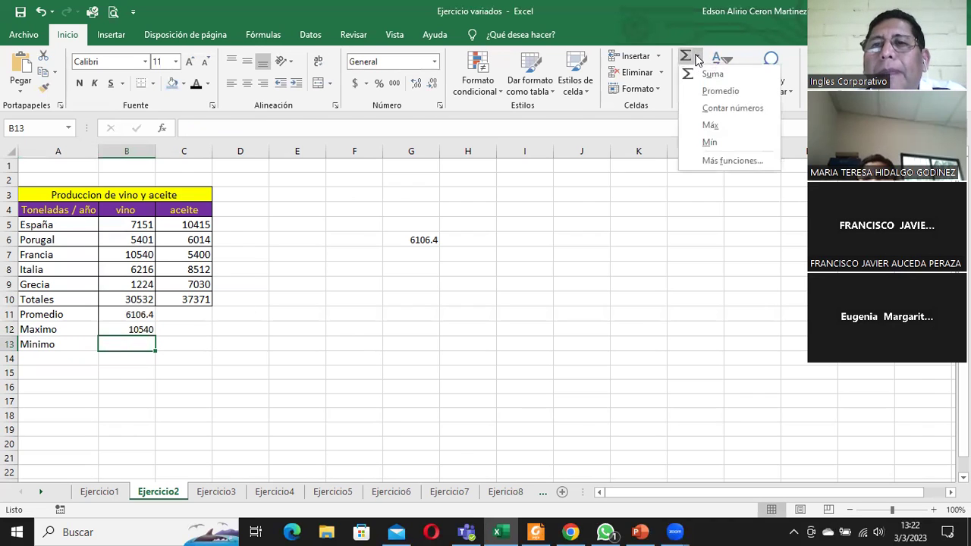
left_click(726, 125)
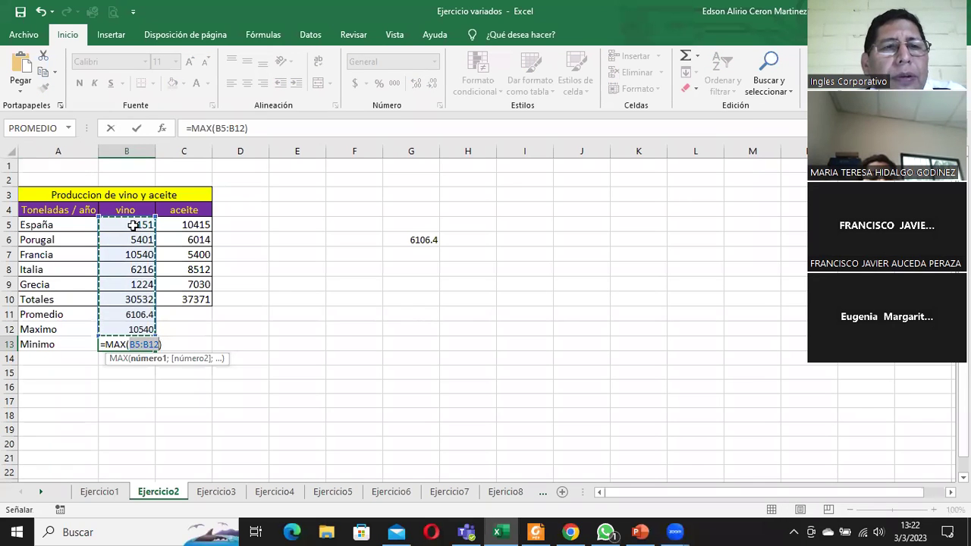
left_click_drag(134, 224, 134, 283)
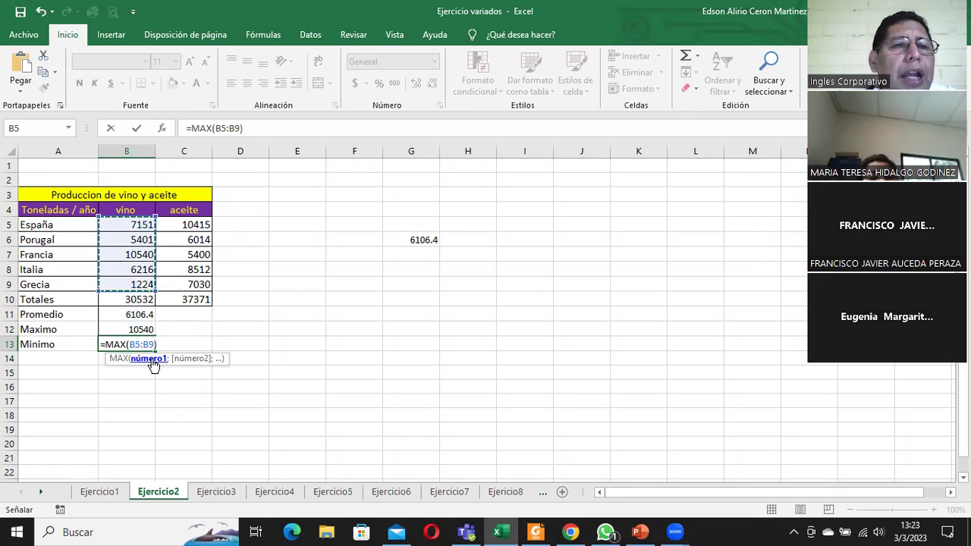
type(")")
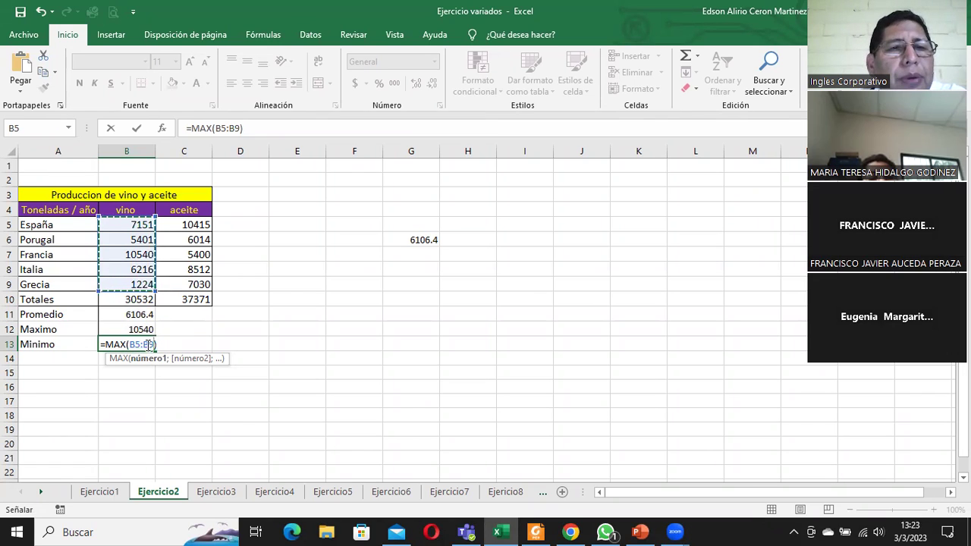
left_click(135, 128)
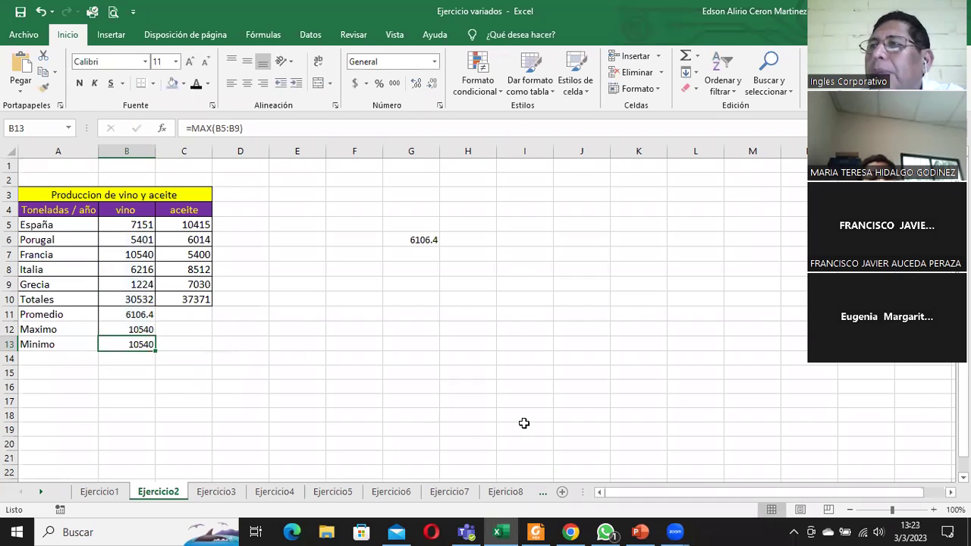
key("Delete")
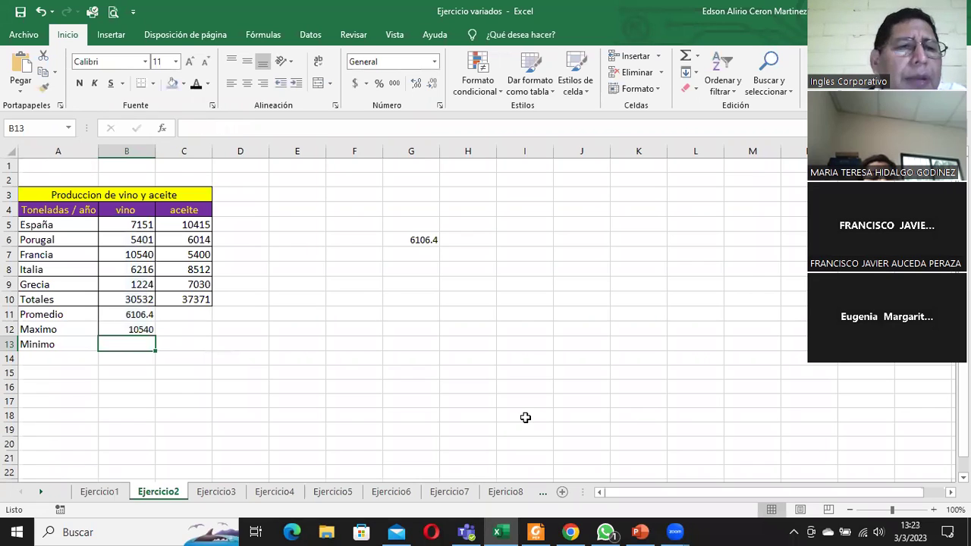
Step: Insert a MIN formula in B13, clear it, then restart it with range B5:B9
left_click(696, 56)
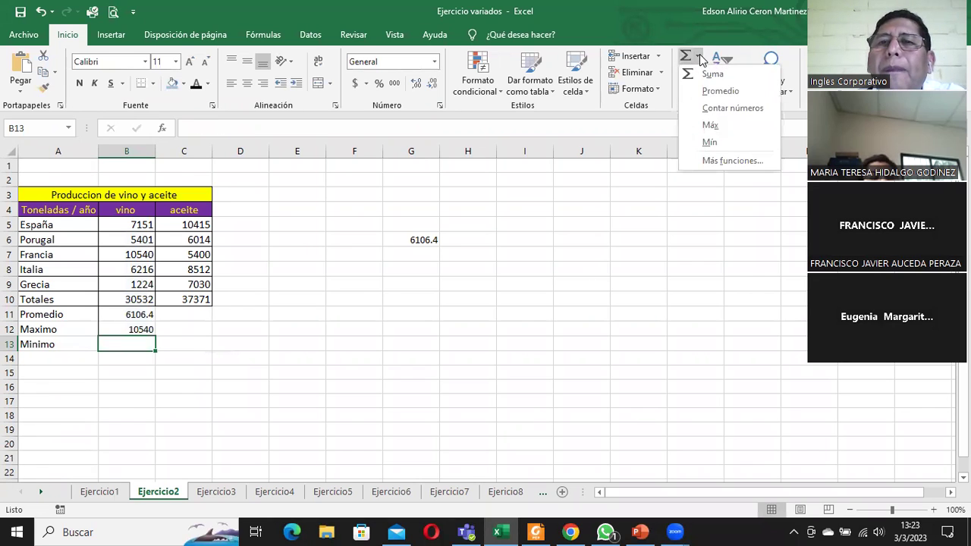
left_click(730, 143)
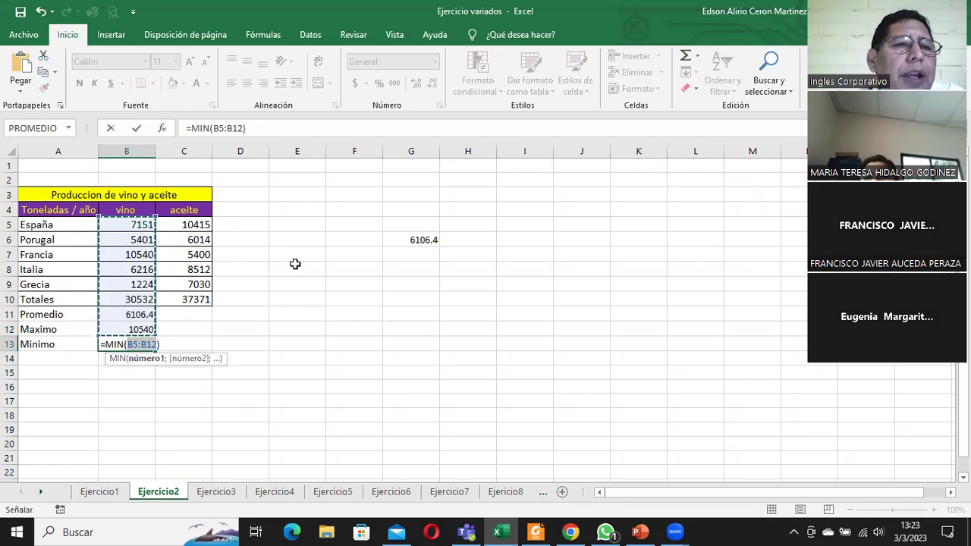
left_click(136, 128)
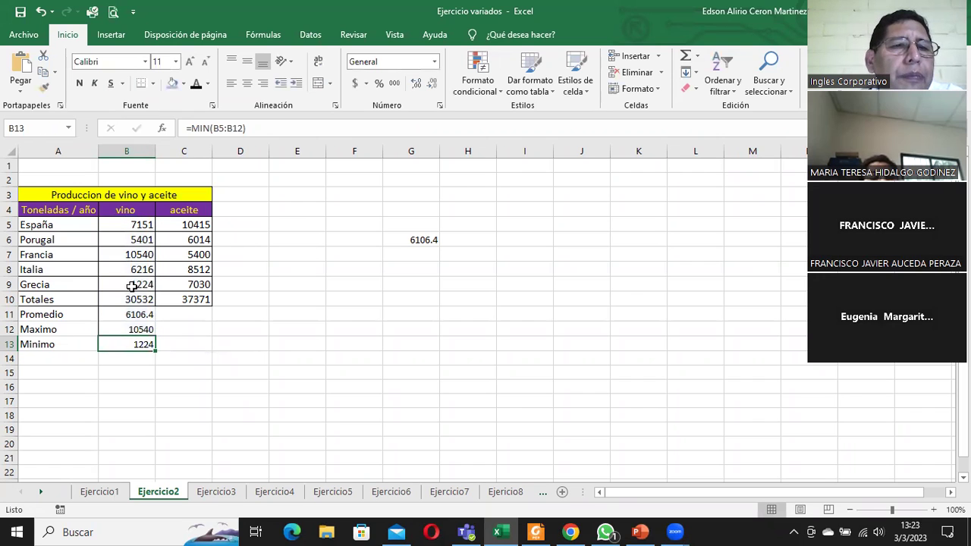
key("Delete")
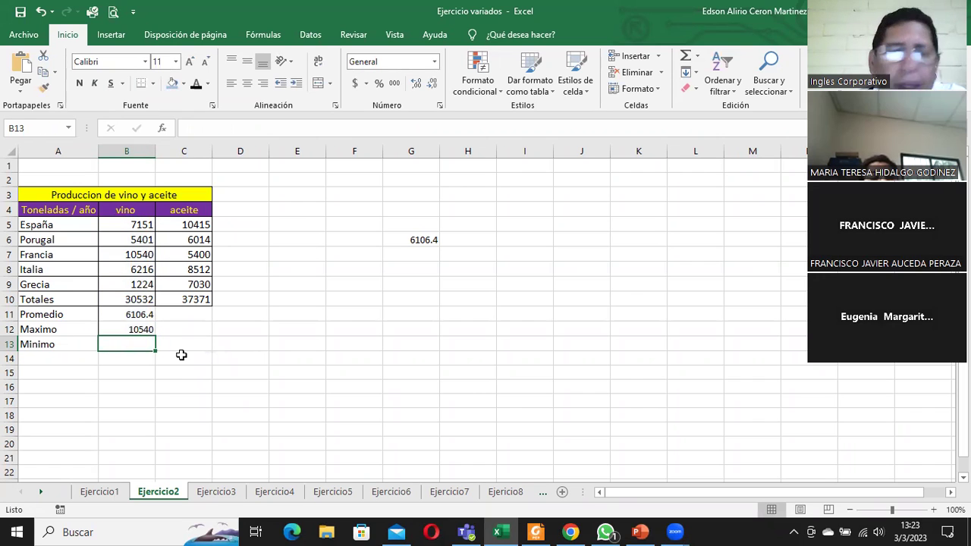
left_click(696, 56)
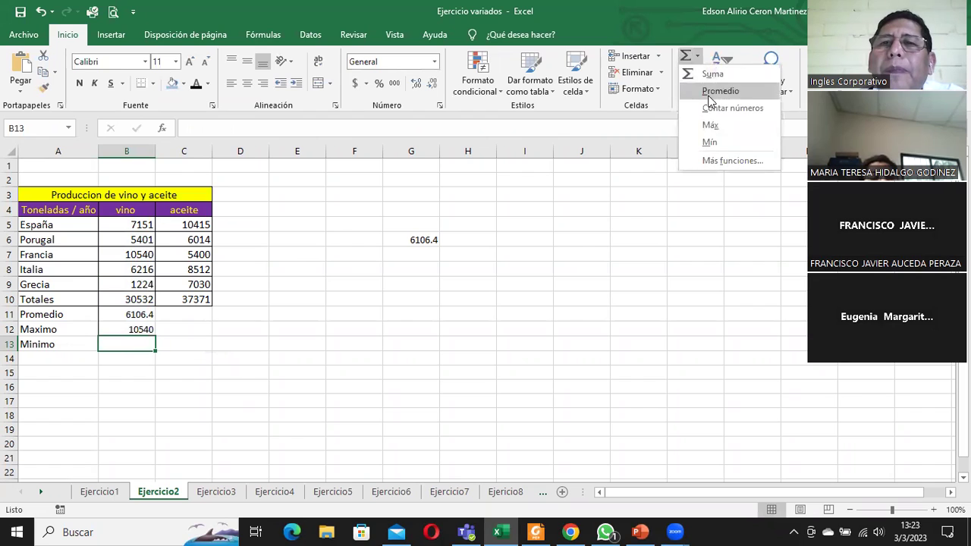
left_click(713, 142)
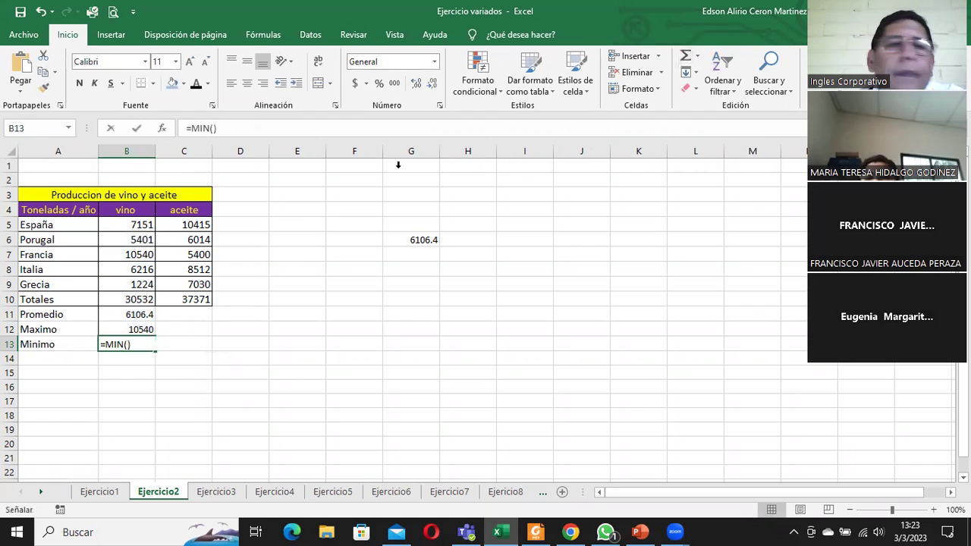
left_click(136, 225)
left_click_drag(136, 260, 137, 284)
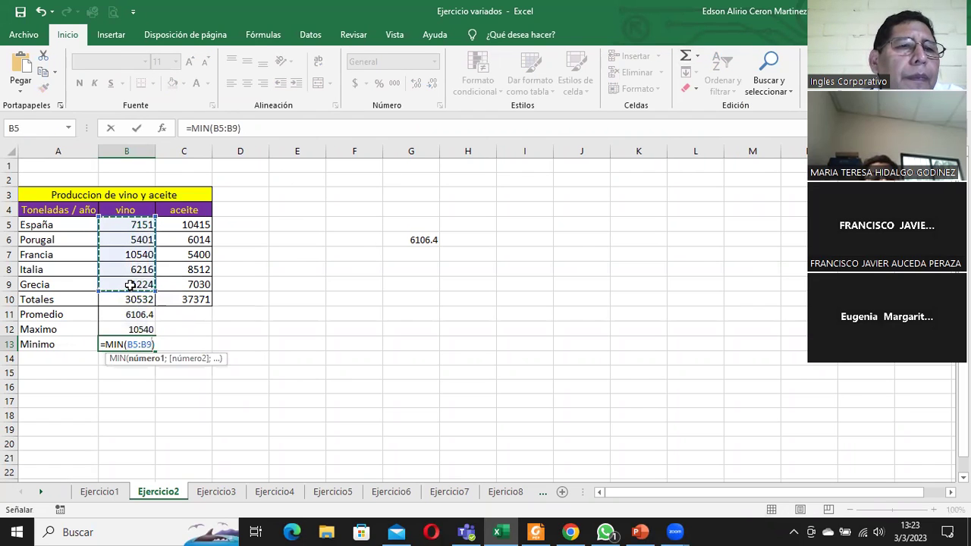
Step: Commit =MIN(B5:B9) in B13, showing 1224, and highlight the summary row labels
left_click(137, 129)
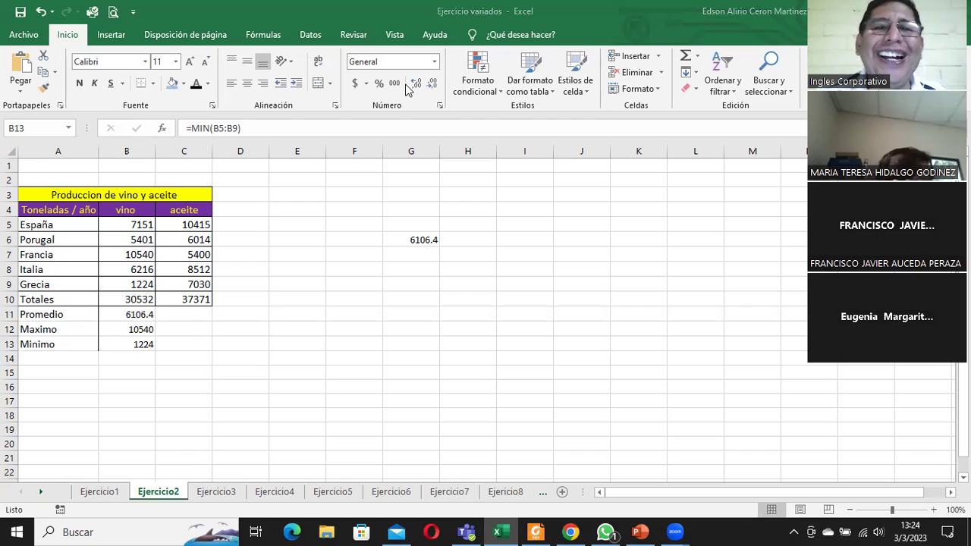
left_click(100, 309)
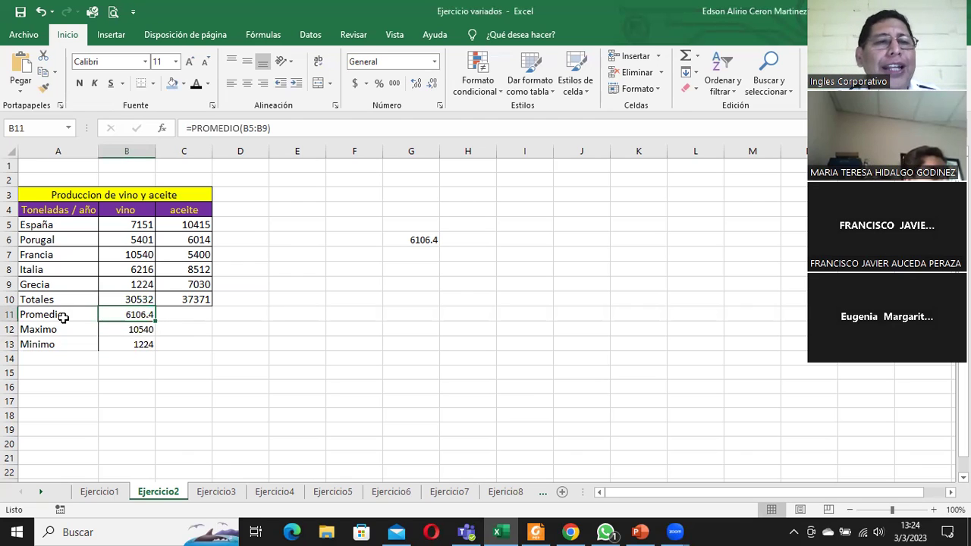
left_click_drag(65, 310, 60, 344)
left_click(55, 298)
left_click(57, 314)
left_click(58, 329)
Step: Select the Totales through Minimo labels, then switch to the Funciones presentation in PowerPoint
left_click(60, 357)
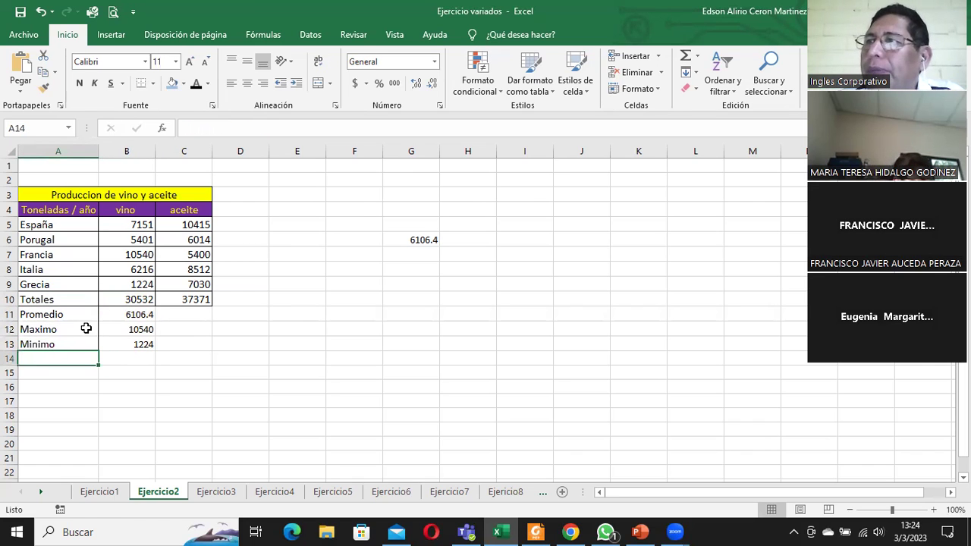
left_click_drag(60, 300, 59, 341)
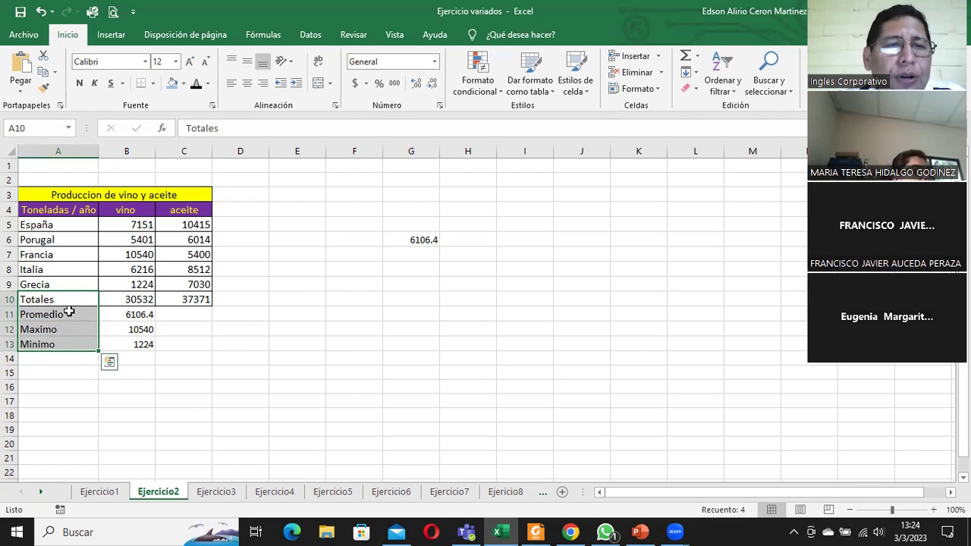
left_click(59, 312)
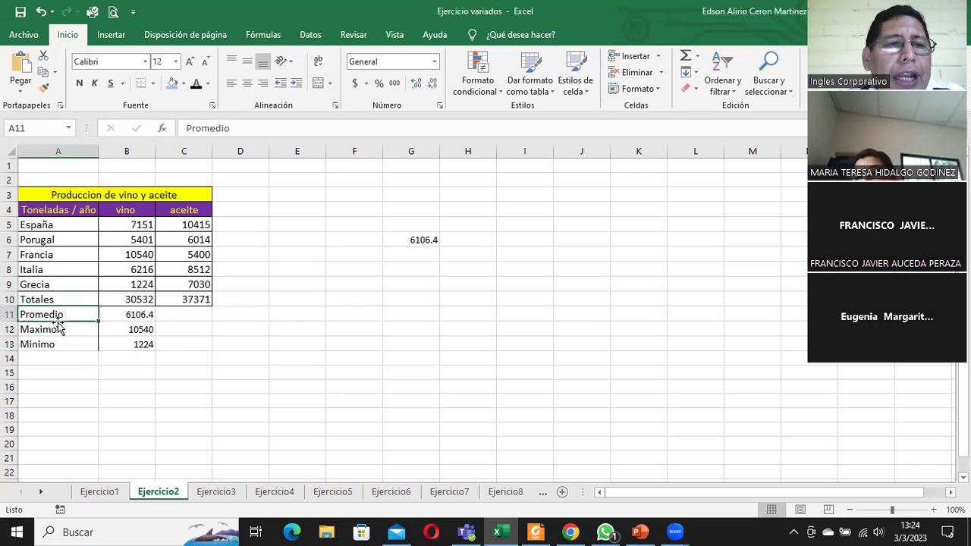
left_click(53, 330)
left_click(57, 345)
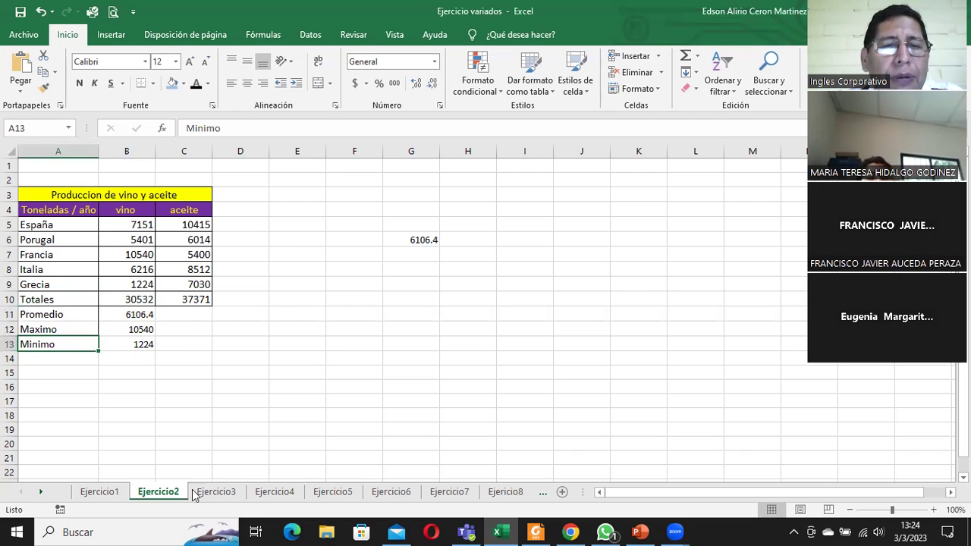
left_click(639, 532)
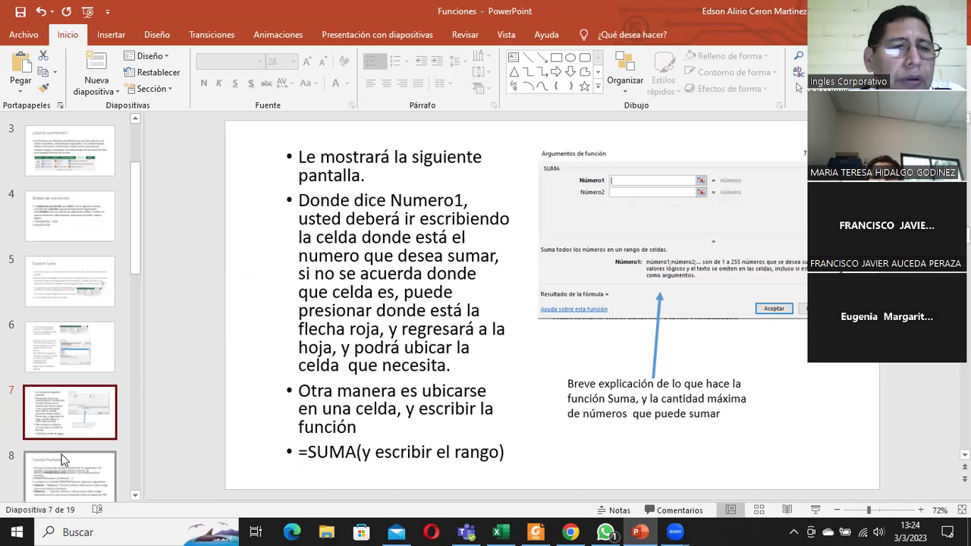
Step: Page through slides 8–11 on inserting the Promedio function, then return to Excel
left_click(76, 474)
left_click(67, 415)
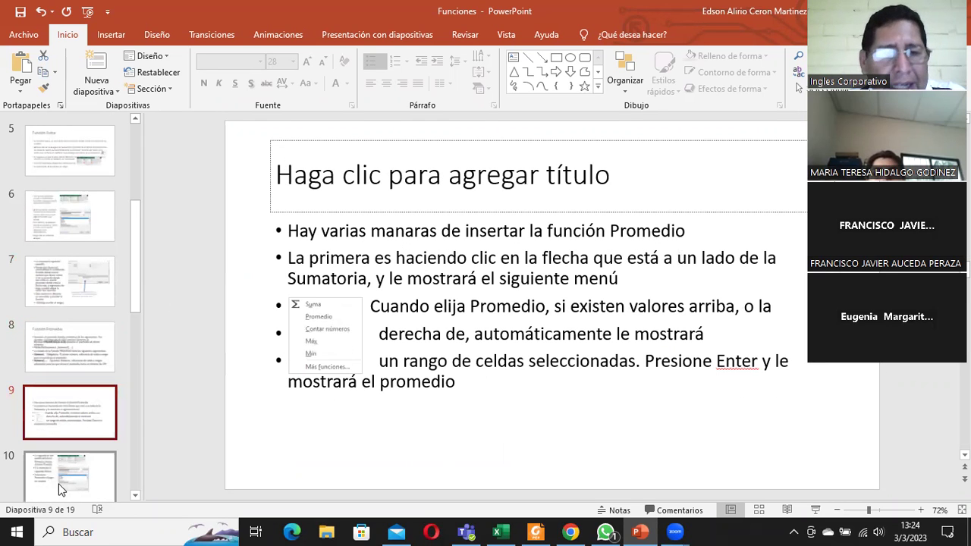
left_click(84, 468)
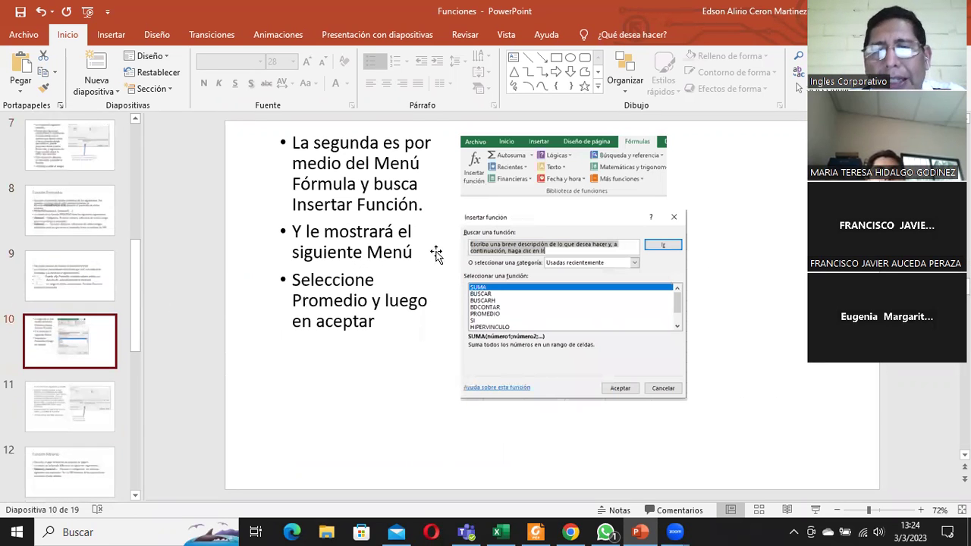
left_click(67, 406)
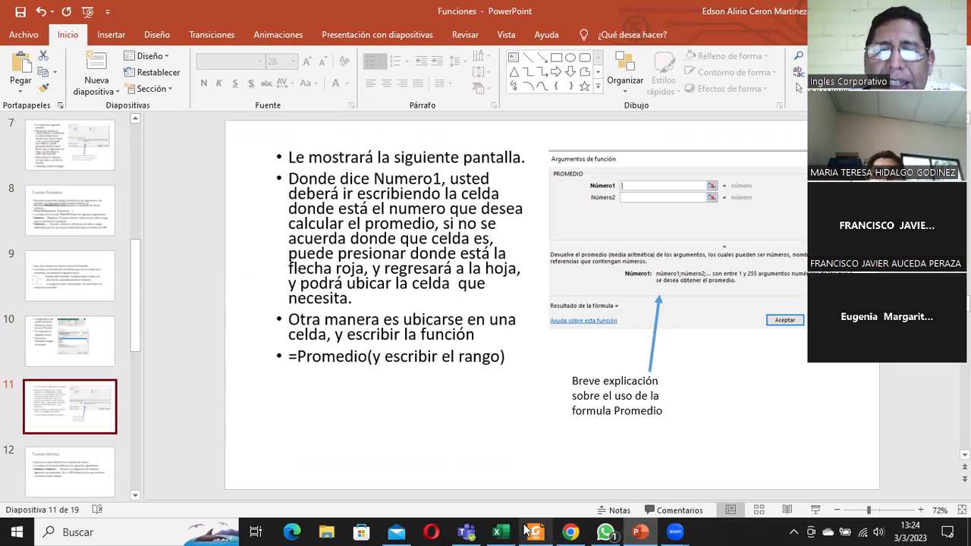
left_click(497, 532)
Step: Delete the stray 6106.4 average in G6 and cancel a sample =funcion(argumentos) entry
left_click(429, 238)
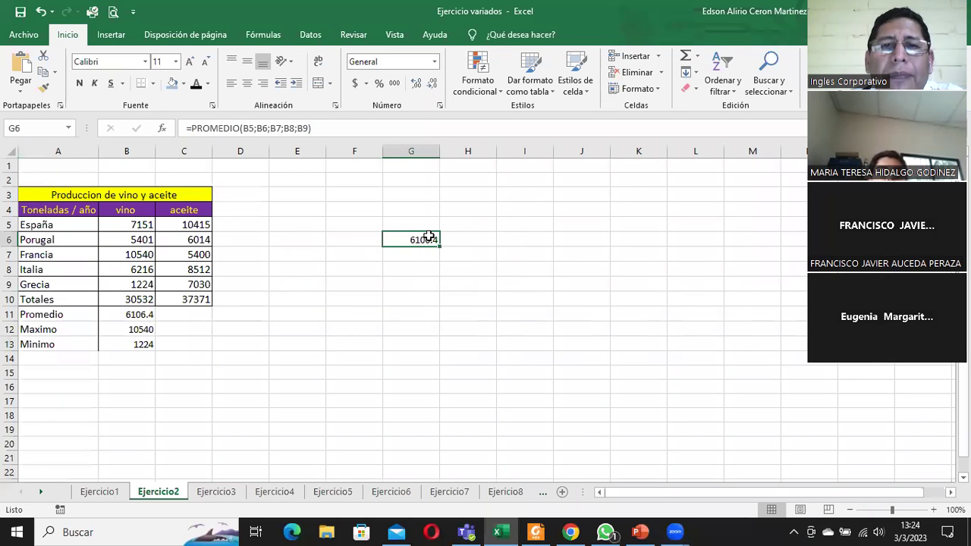
key("Delete")
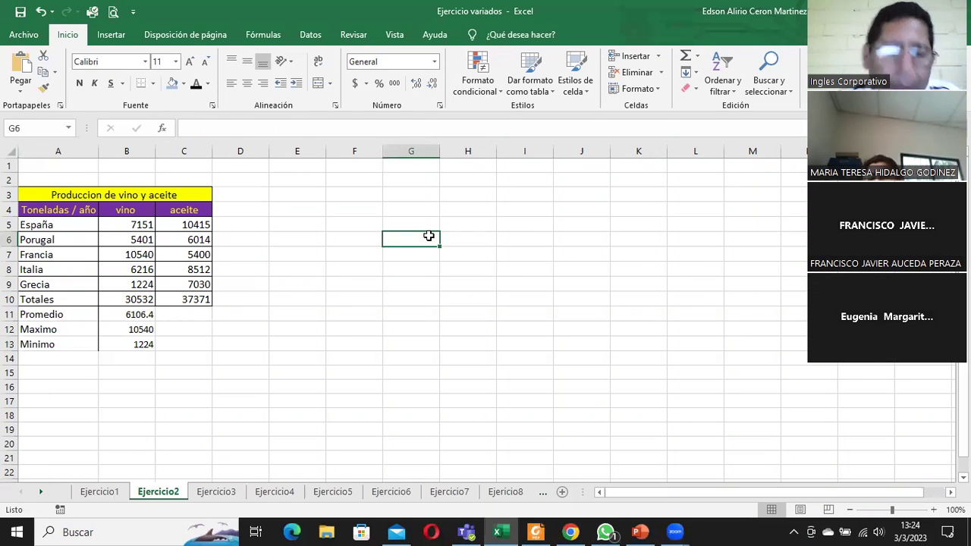
type("=funcion(argumentos")
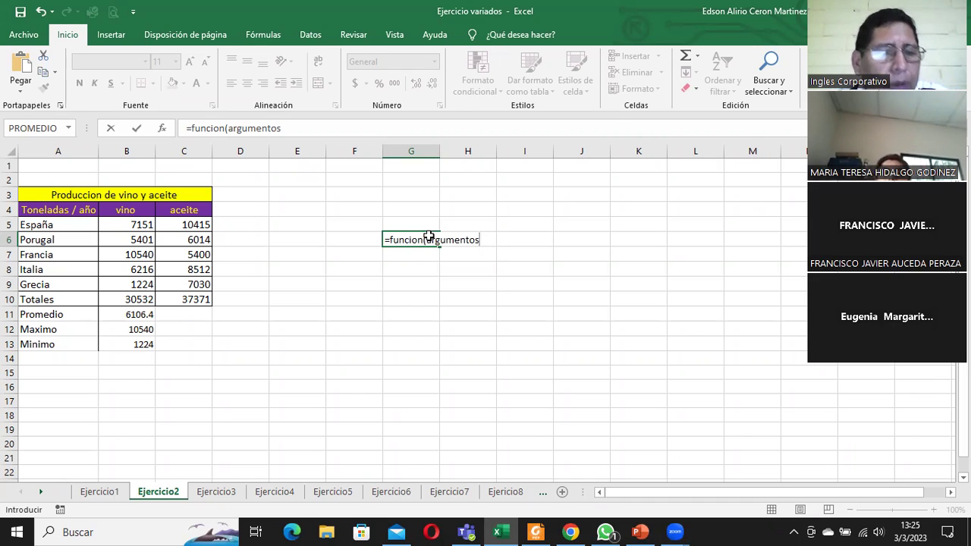
key("Escape")
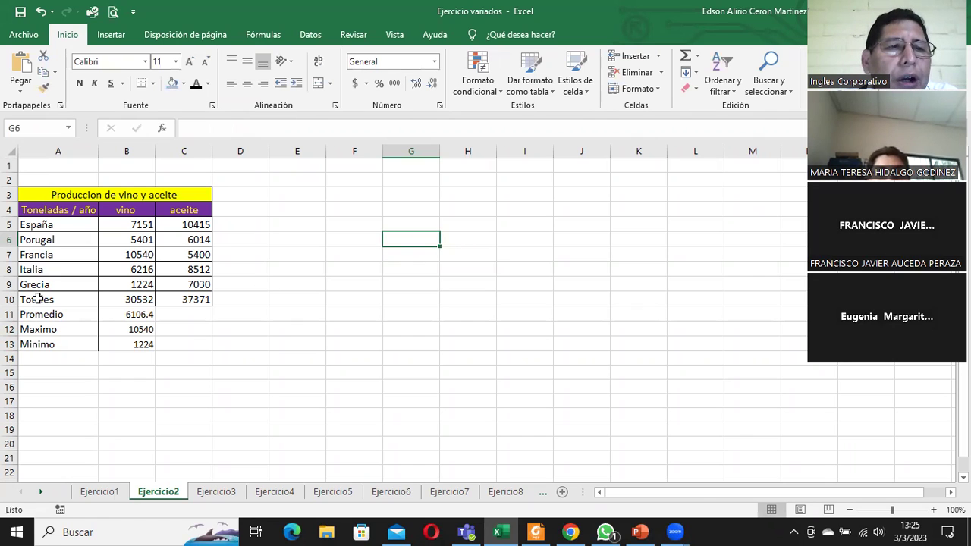
left_click_drag(37, 298, 56, 343)
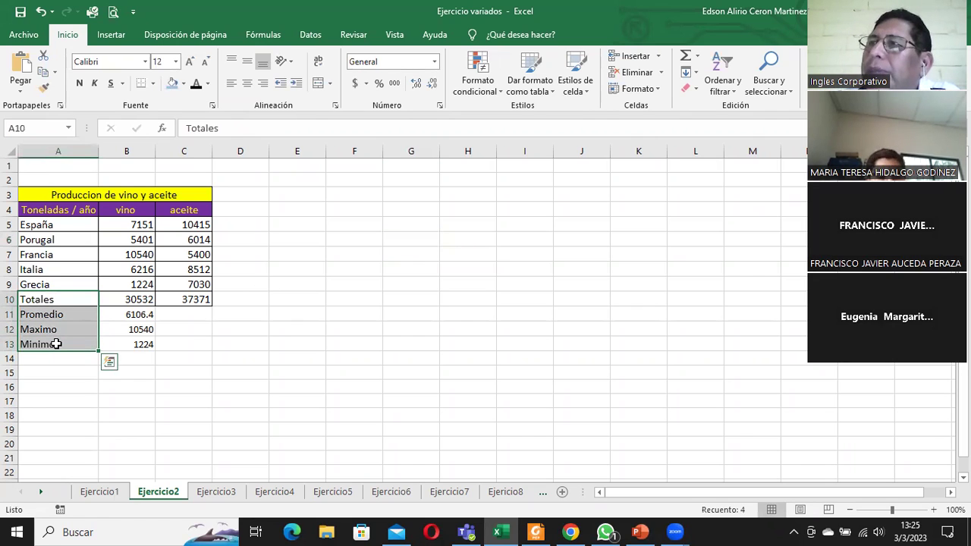
Step: On the Ejercicio3 sheet, enter =MIN(B7:B19) in B20, giving San Salvador's minimum of 5
left_click(222, 492)
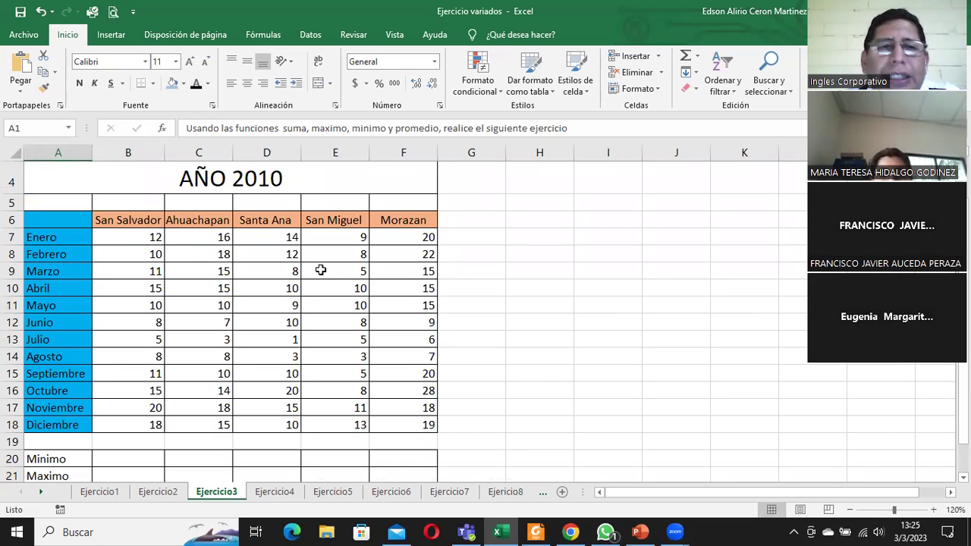
left_click(137, 237)
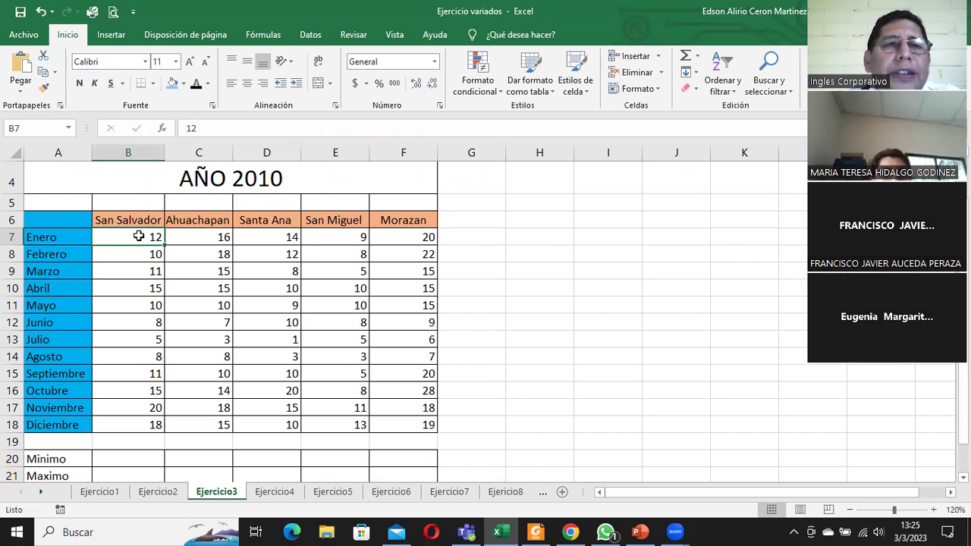
scroll(341, 292, "down", 1)
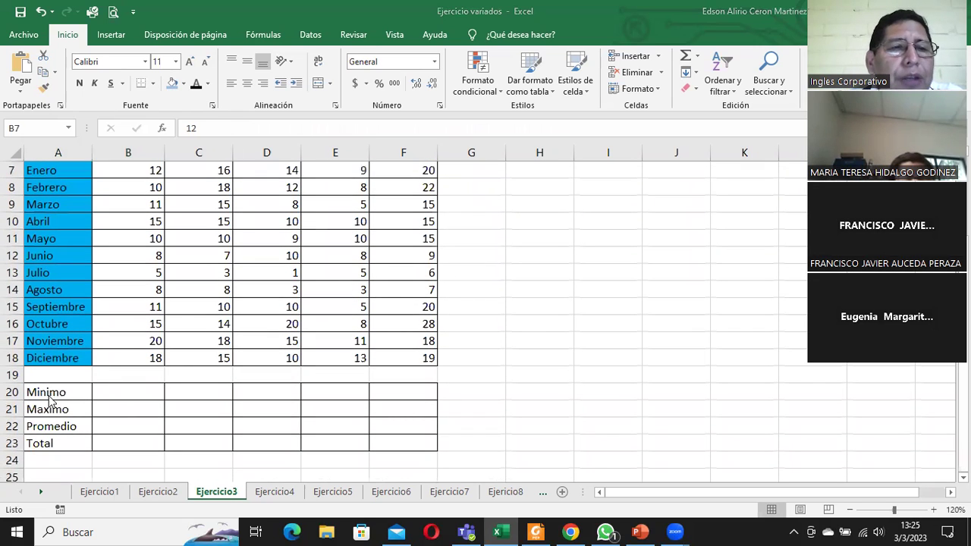
left_click(106, 392)
scroll(139, 270, "up", 1)
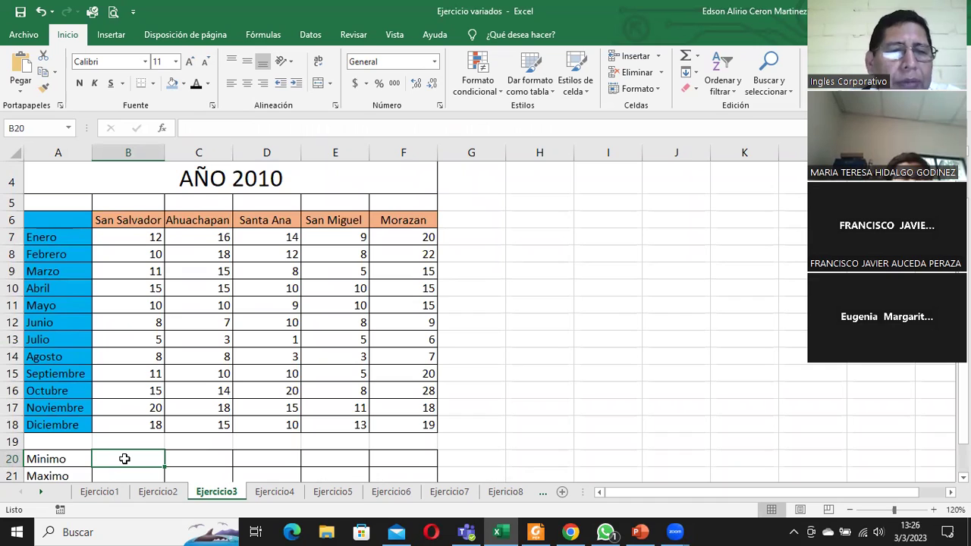
left_click(695, 60)
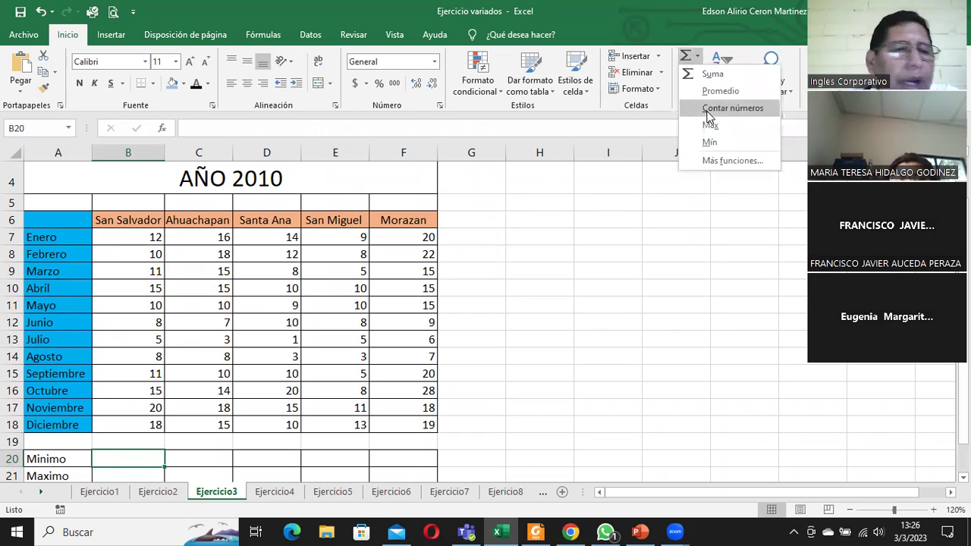
left_click(710, 142)
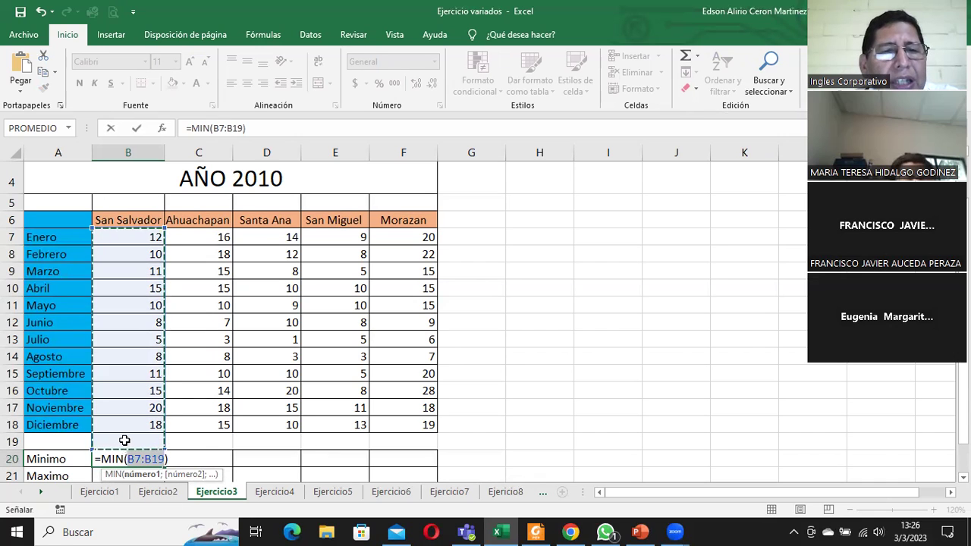
left_click(137, 129)
scroll(387, 334, "down", 1)
scroll(386, 334, "down", 1)
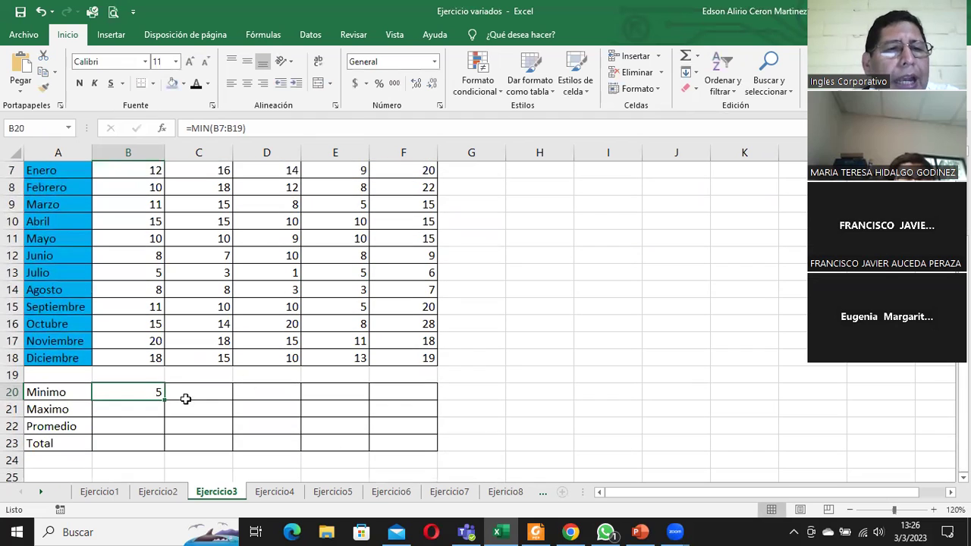
left_click(132, 409)
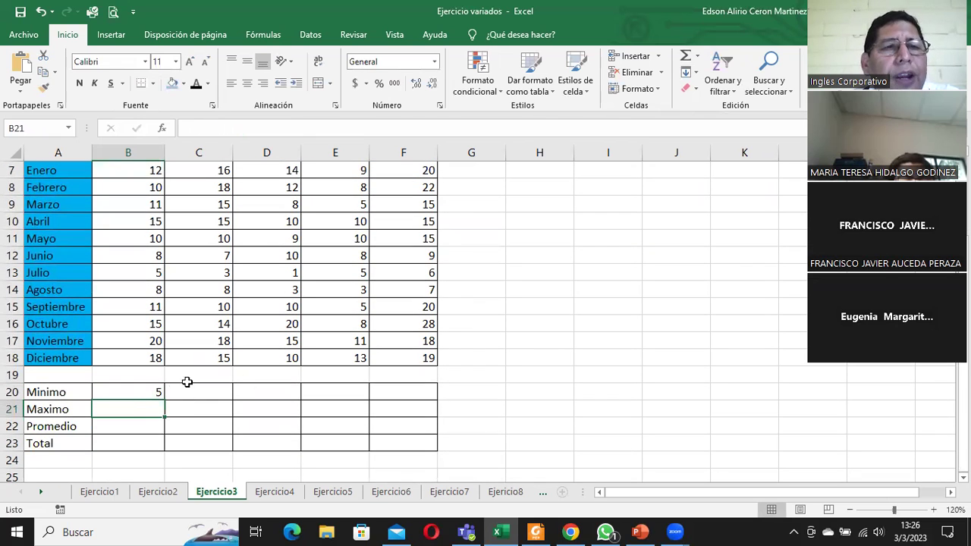
Step: Enter =MAX(B7:B18) in B21, giving San Salvador's maximum of 20
scroll(279, 355, "up", 1)
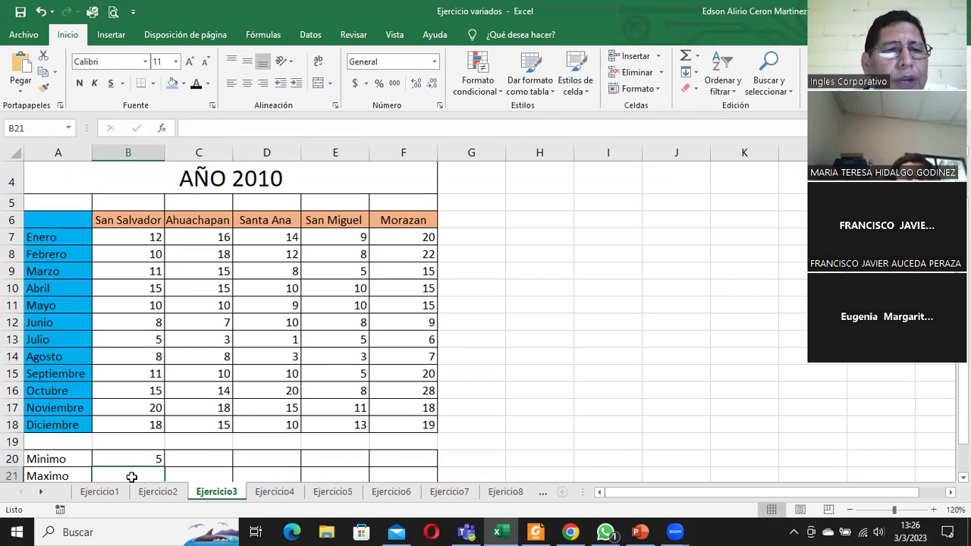
left_click(696, 56)
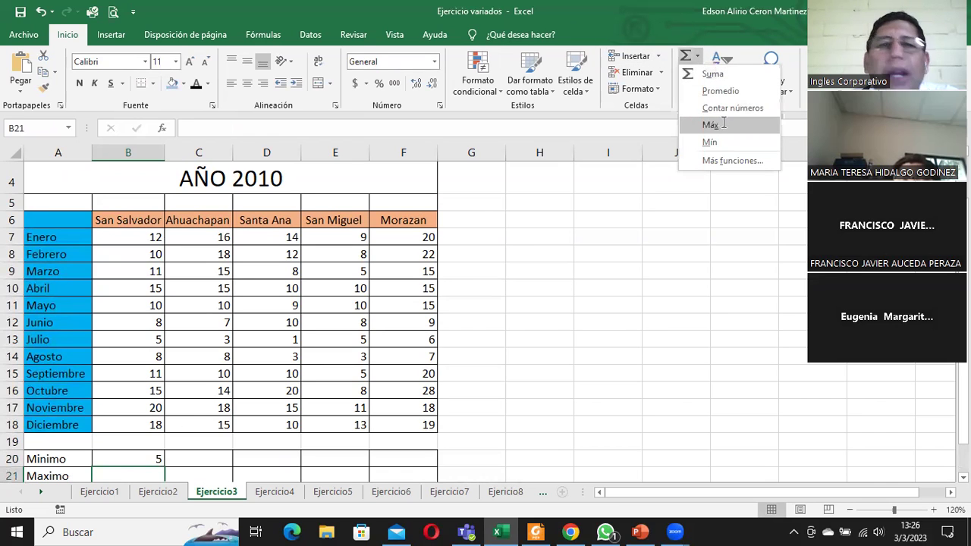
left_click(710, 124)
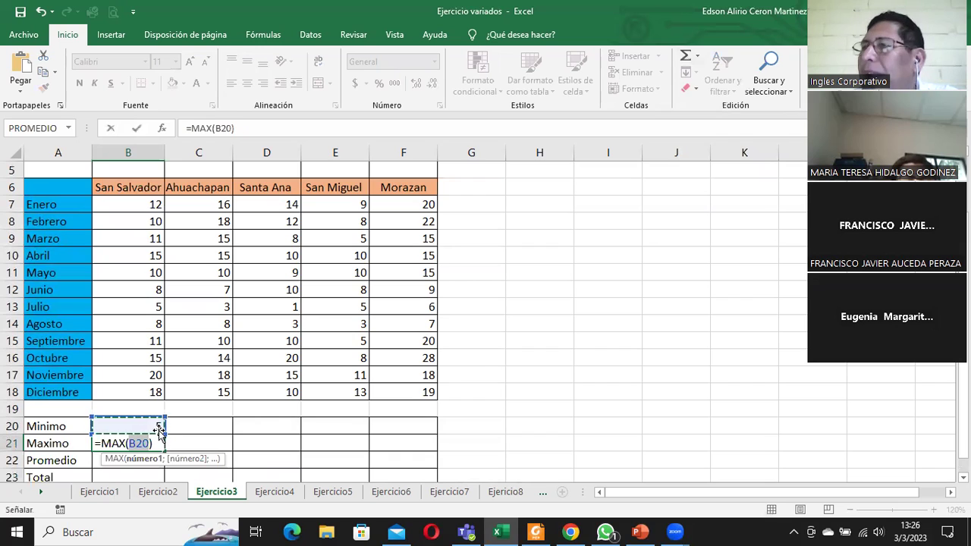
left_click_drag(121, 203, 144, 389)
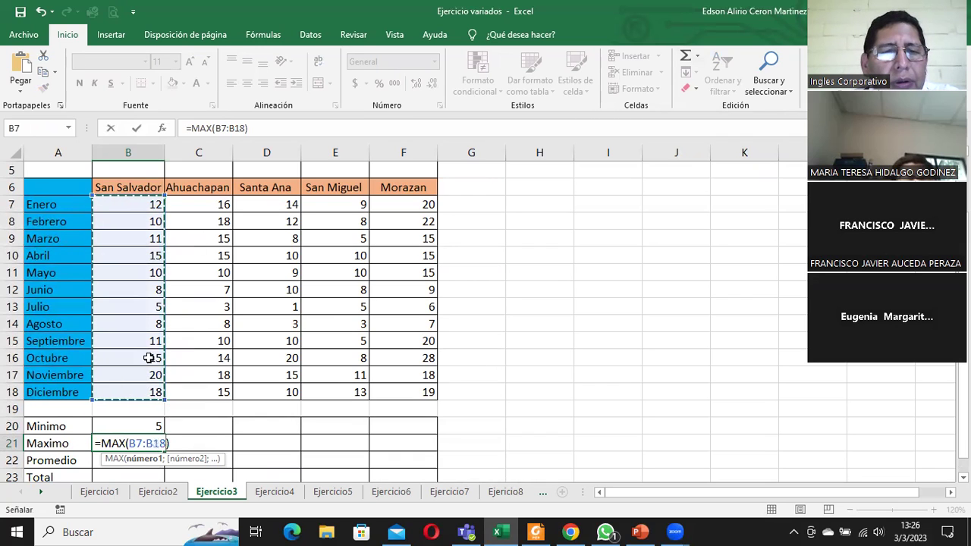
left_click(136, 129)
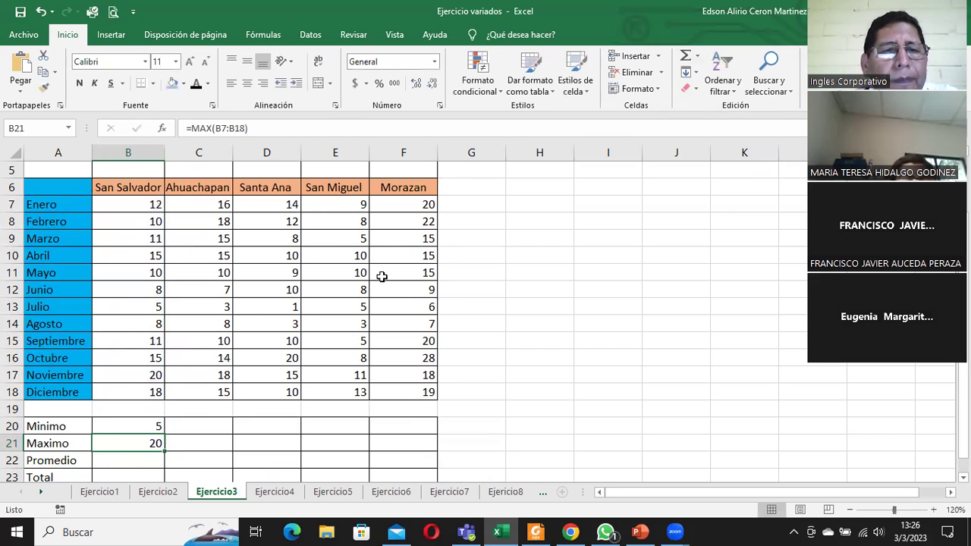
Step: Enter =PROMEDIO(B7:B18) in B22, giving an average of 11.9166667
left_click(121, 461)
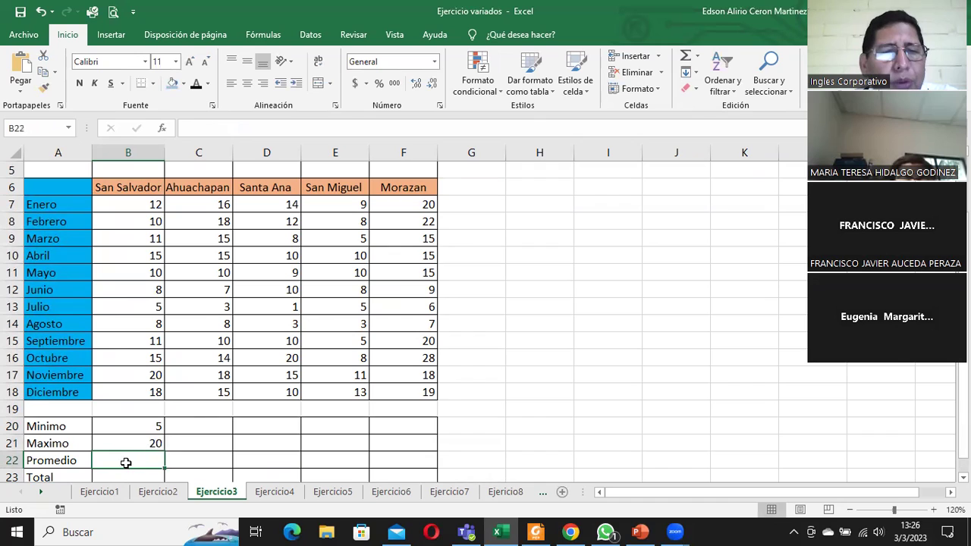
left_click(699, 56)
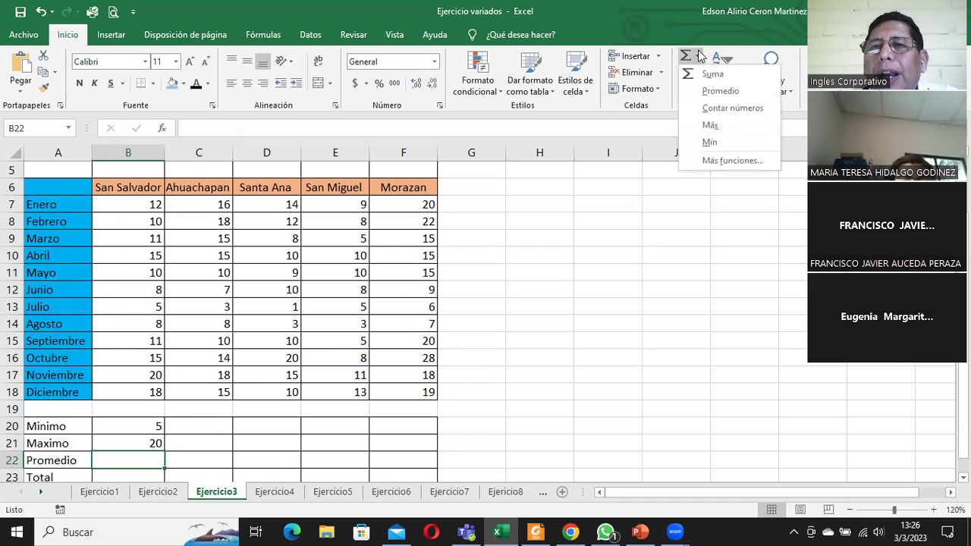
left_click(721, 94)
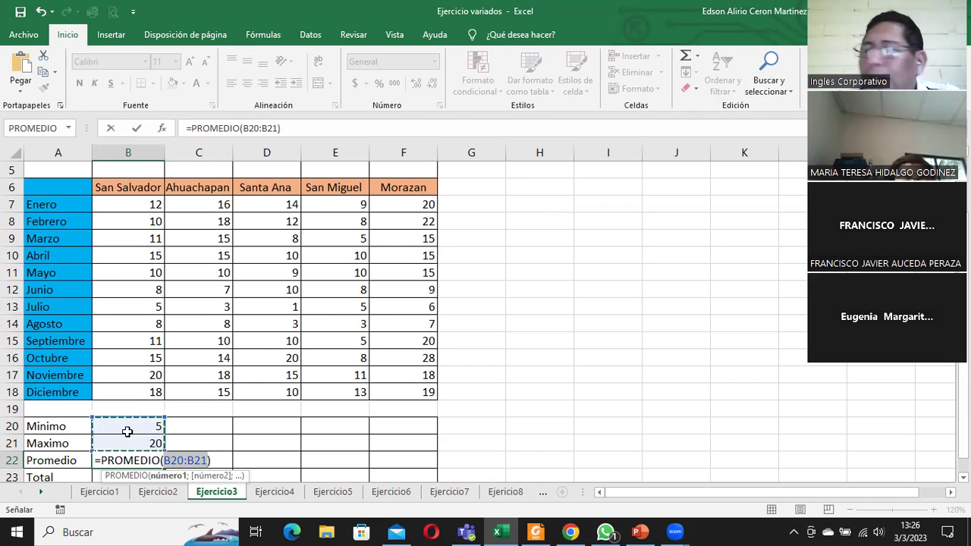
left_click_drag(110, 203, 130, 392)
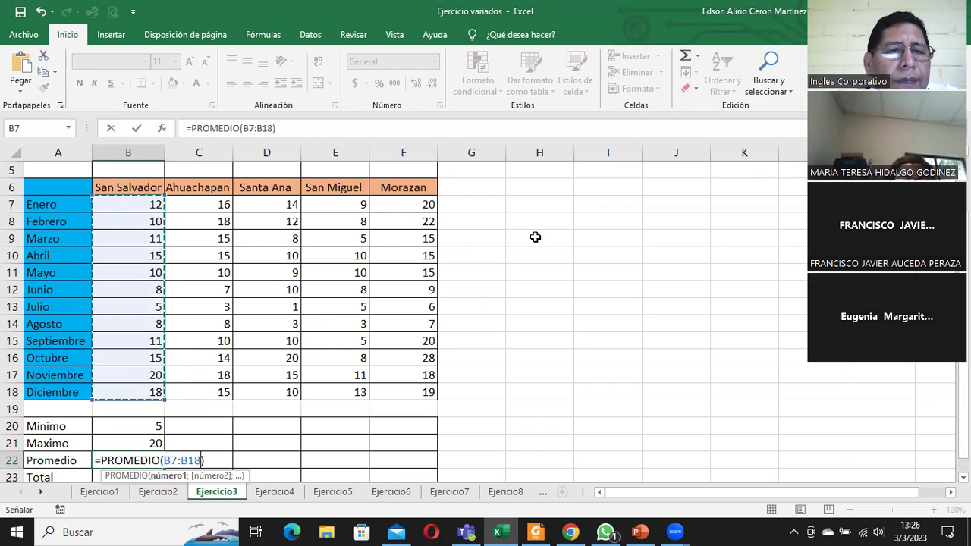
left_click(136, 130)
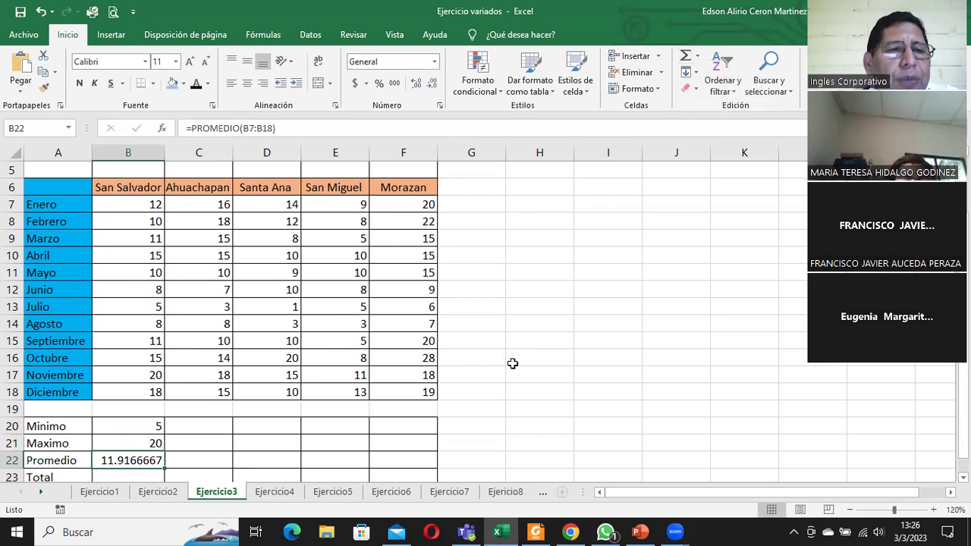
Step: Enter =SUMA(B7:B18) in B23 for a San Salvador total of 143
left_click(111, 474)
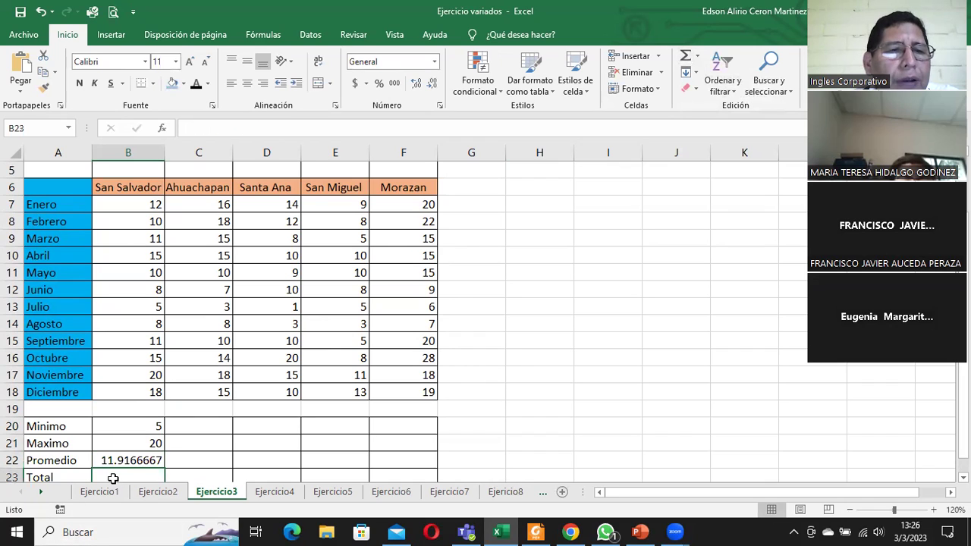
left_click(697, 57)
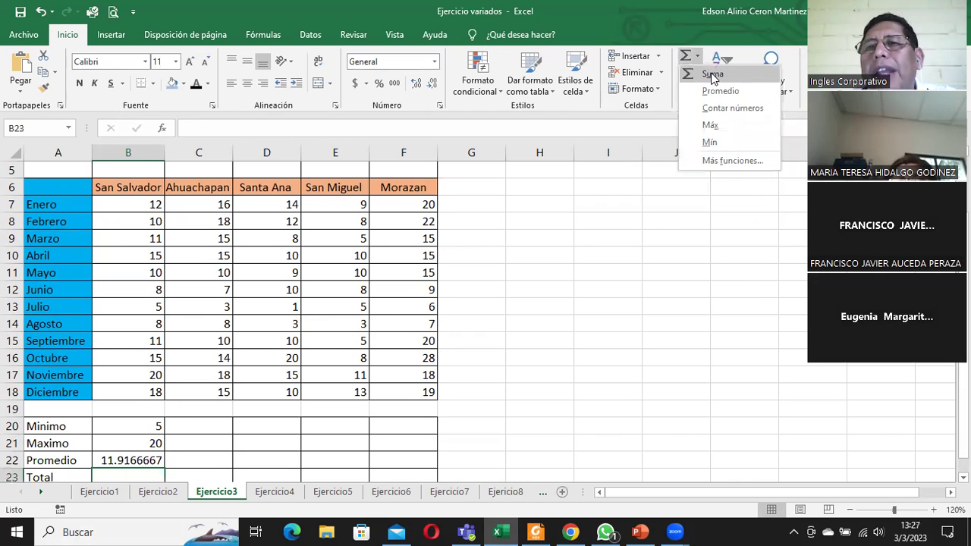
left_click(712, 74)
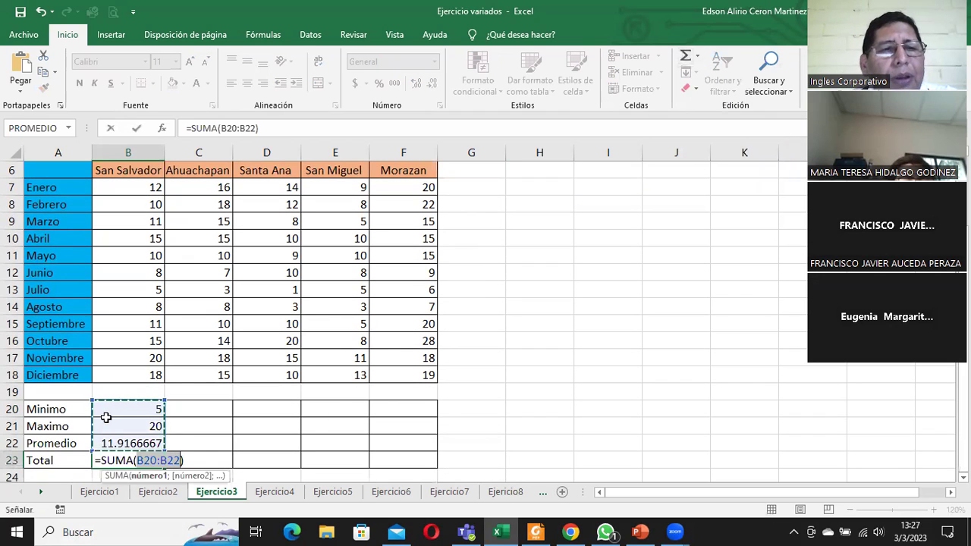
left_click_drag(119, 189, 133, 373)
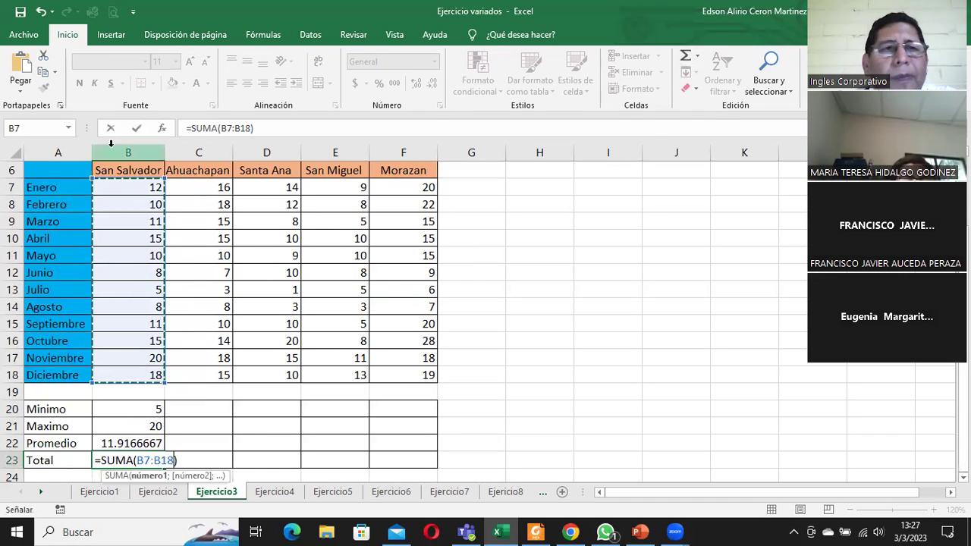
left_click(136, 128)
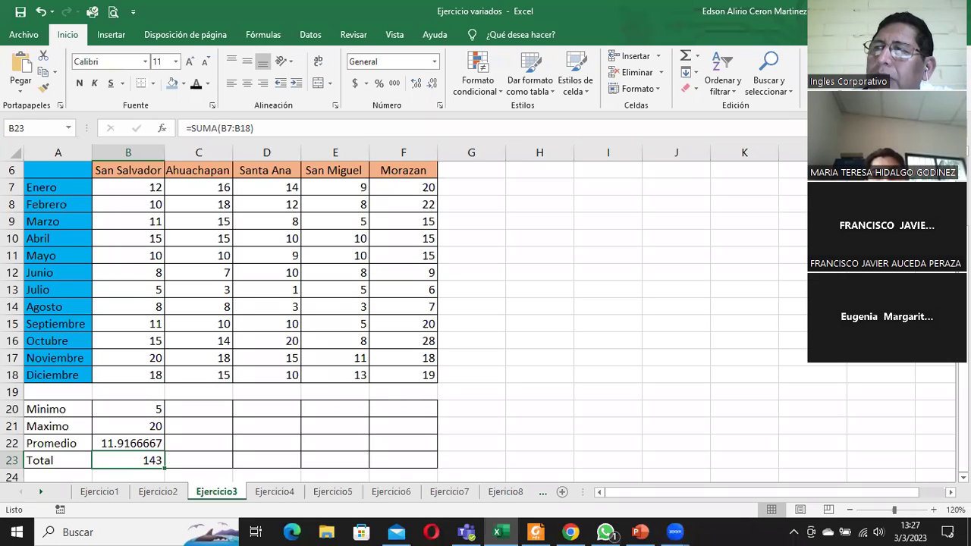
Step: Fill the Minimo, Maximo, Promedio and Total formulas in B20:B23 right to column F
left_click(116, 407)
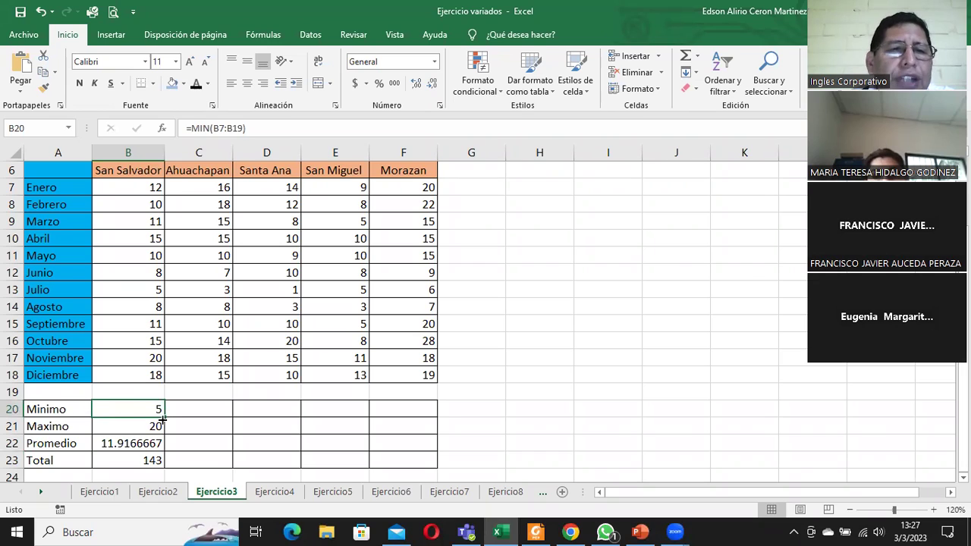
left_click_drag(165, 416, 421, 414)
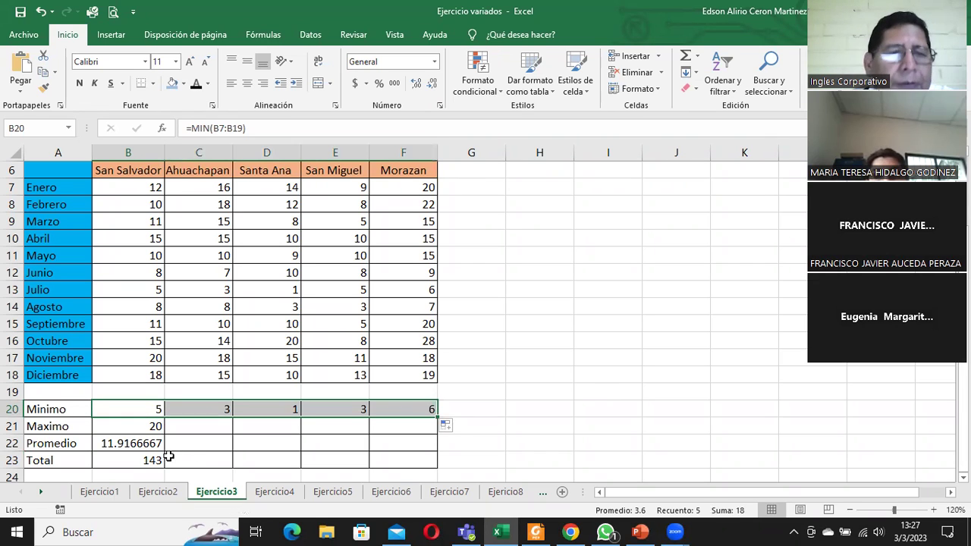
left_click(140, 432)
left_click_drag(164, 432, 408, 430)
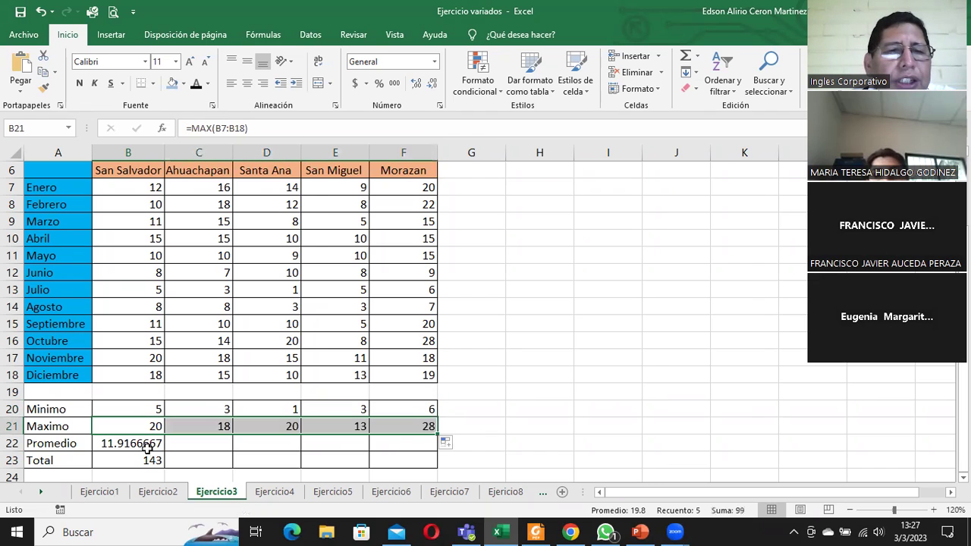
left_click(156, 445)
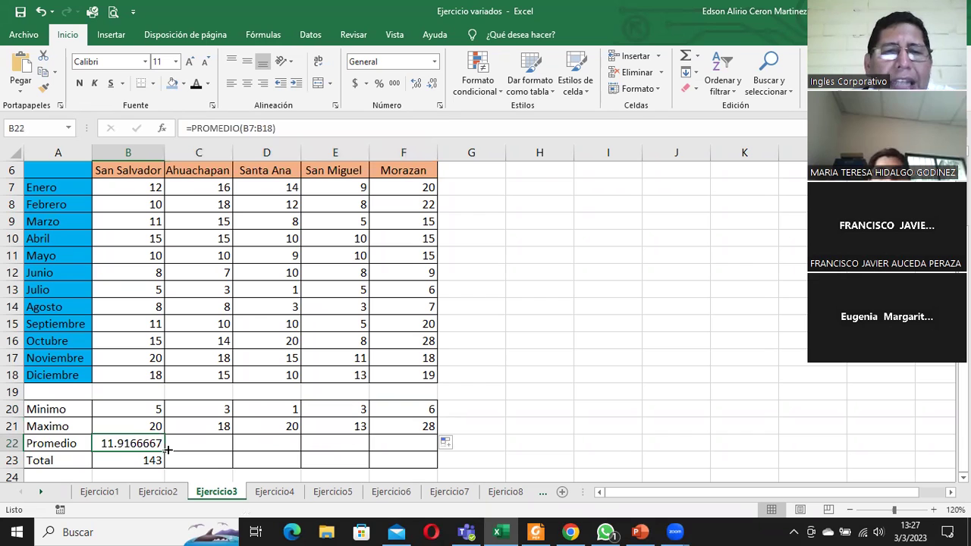
left_click_drag(168, 449, 417, 453)
left_click(140, 462)
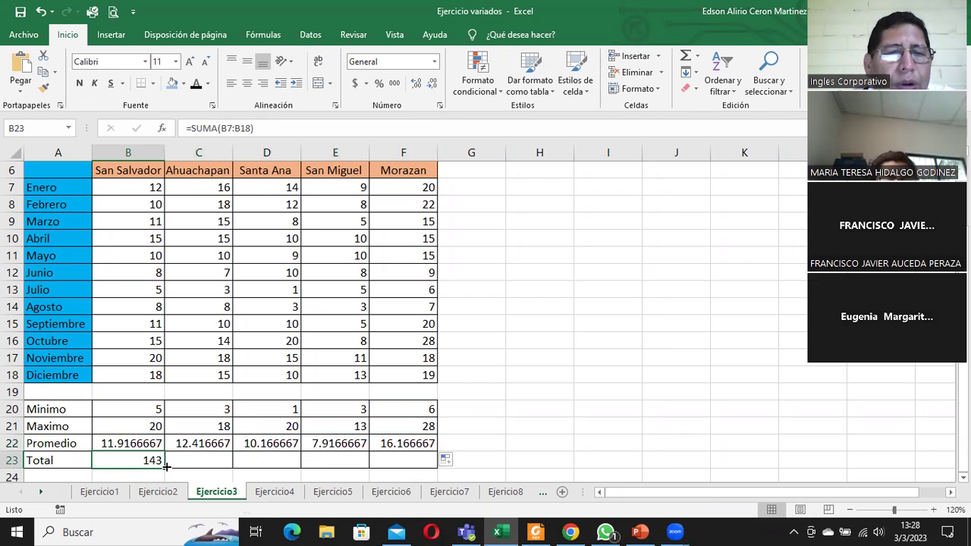
left_click_drag(167, 466, 408, 466)
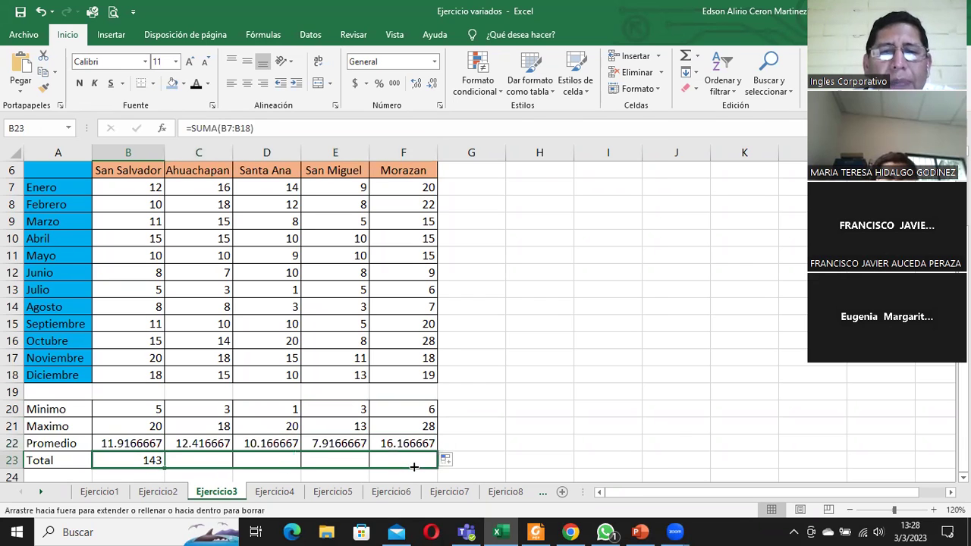
left_click(494, 65)
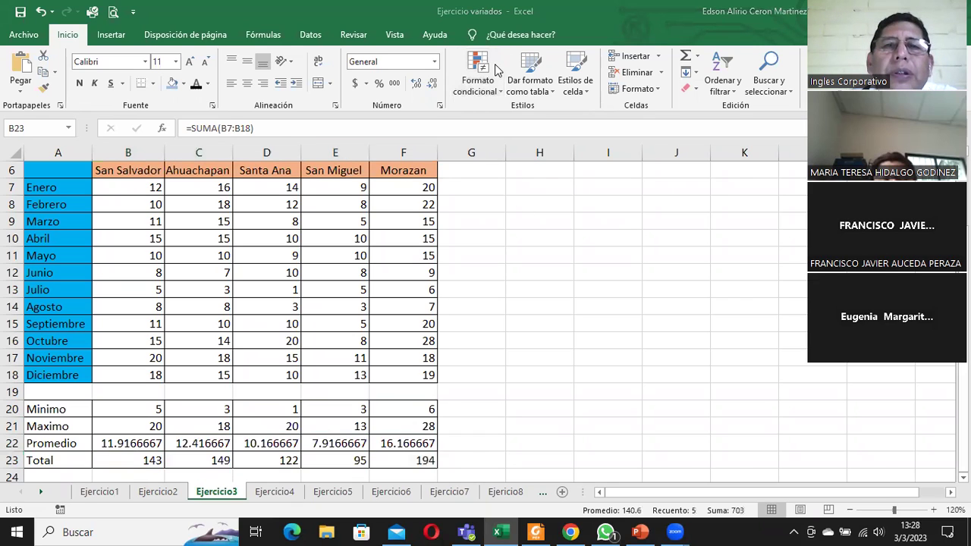
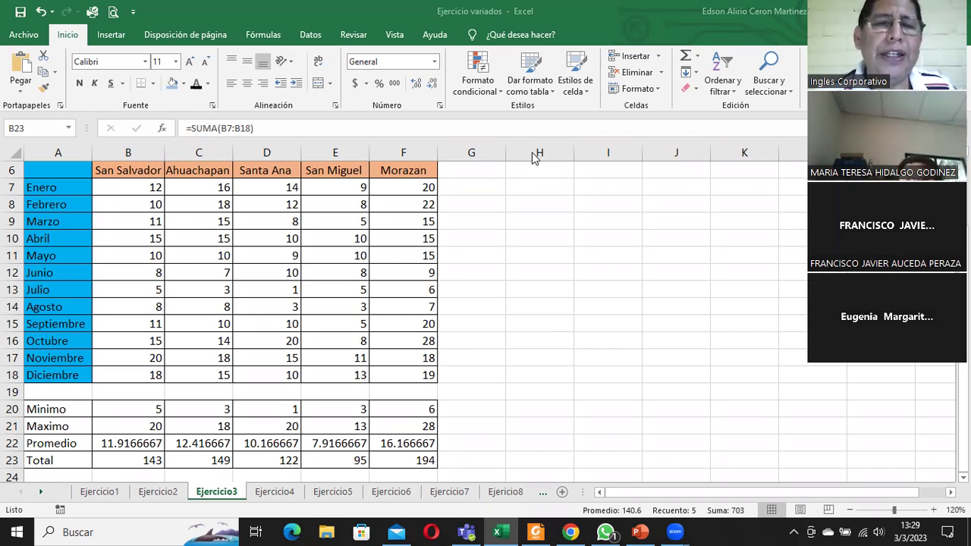
Step: Open the Ejercicio4 sheet and review the T.V. units, unit price and product total cells D3:D7
left_click(273, 493)
left_click(275, 491)
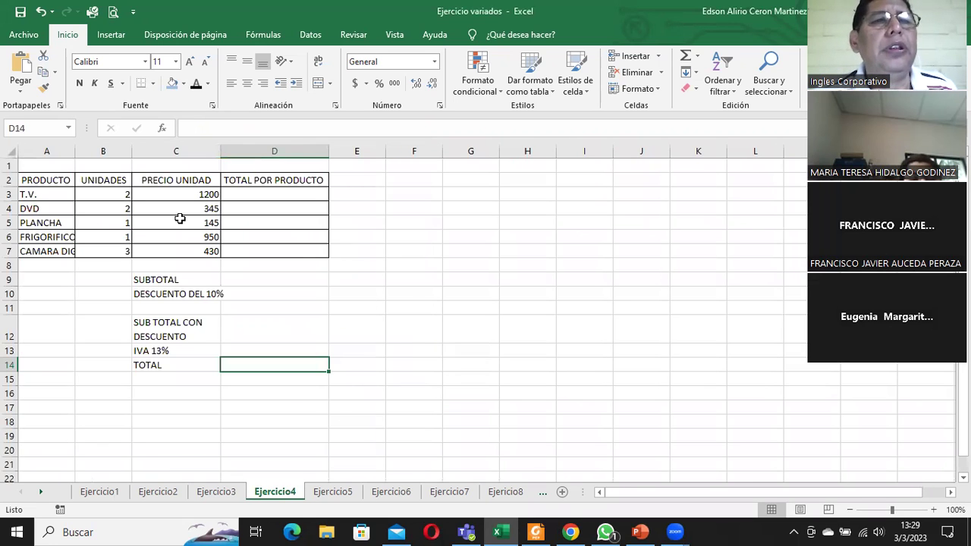
left_click(114, 195)
left_click(163, 194)
left_click(262, 195)
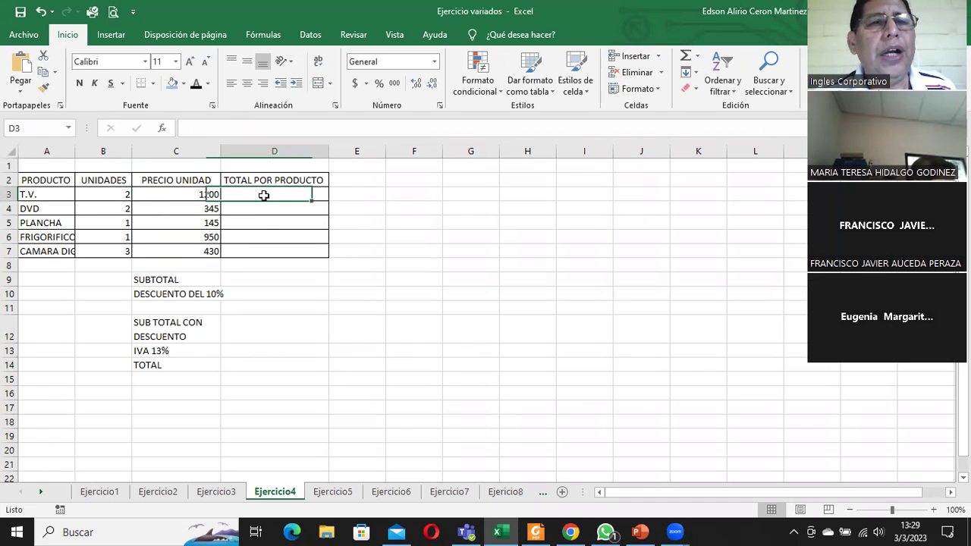
left_click(274, 280)
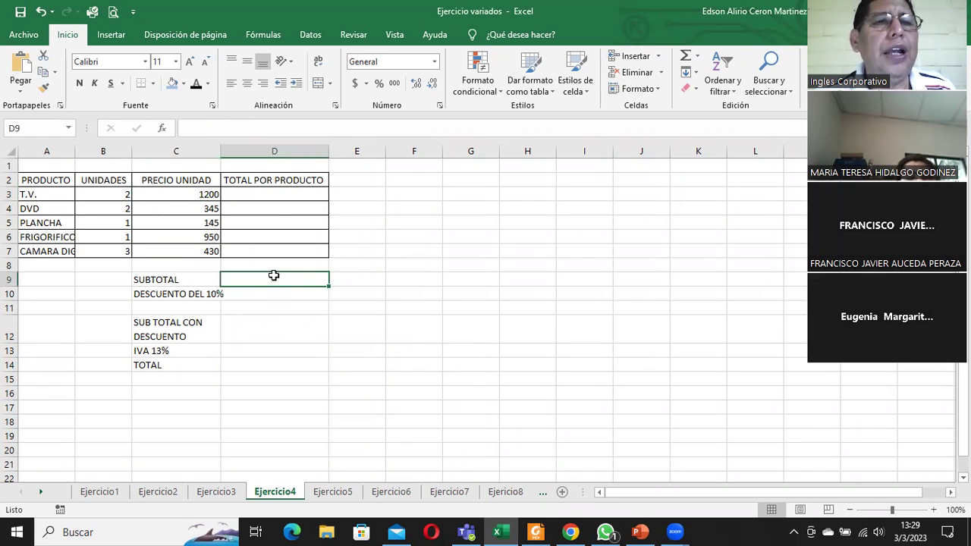
left_click_drag(270, 192, 272, 250)
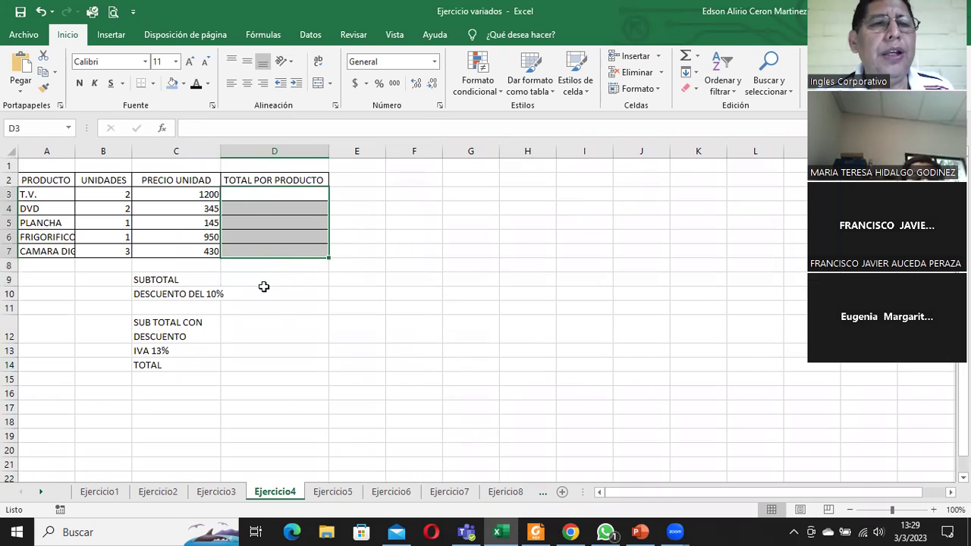
Step: Go over the 10% discount, discounted subtotal, IVA 13% and TOTAL cells, ending on D3
left_click(263, 293)
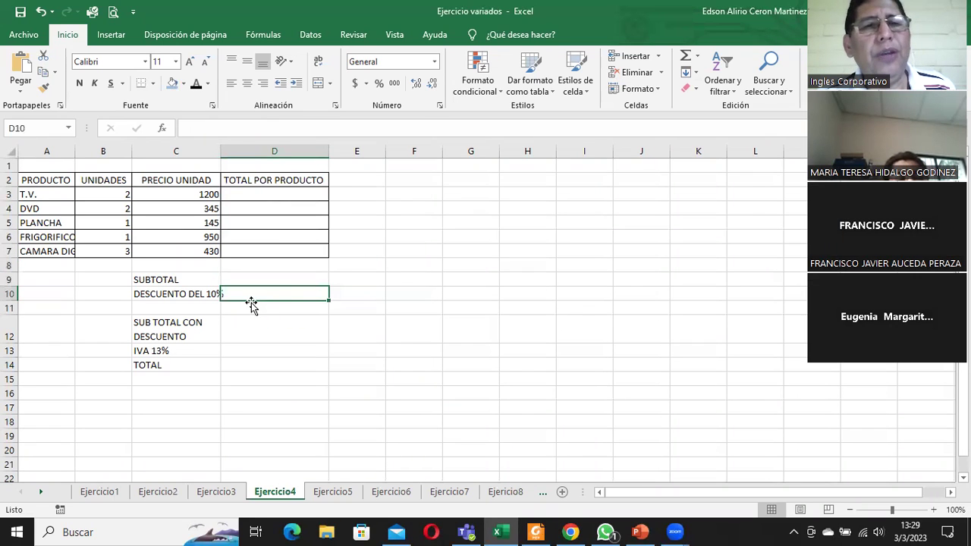
left_click(250, 326)
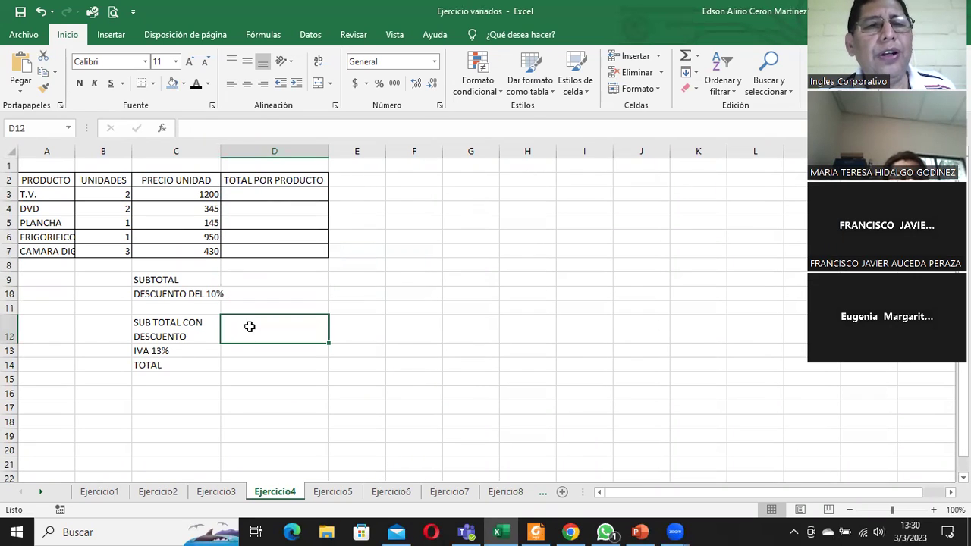
left_click(250, 285)
left_click(250, 297)
left_click(242, 349)
left_click(243, 365)
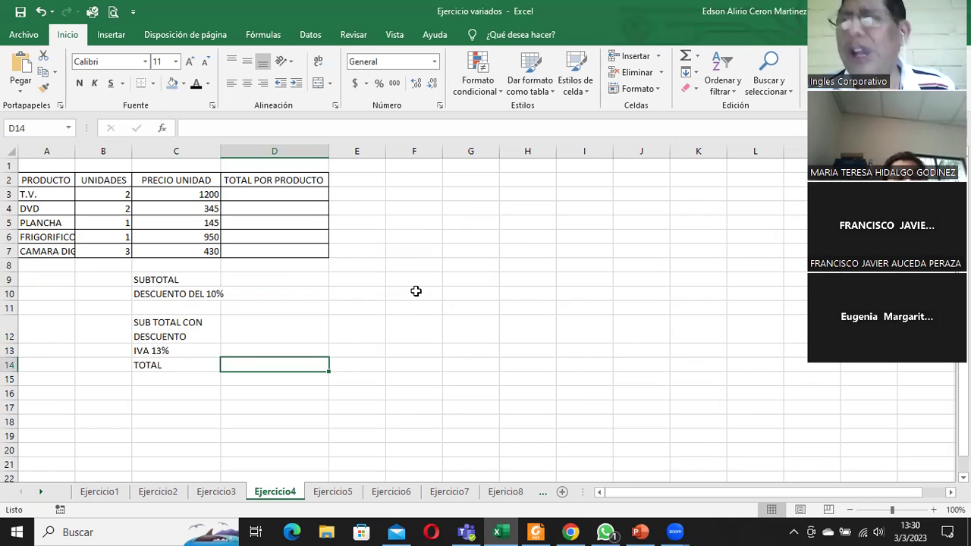
left_click(281, 195)
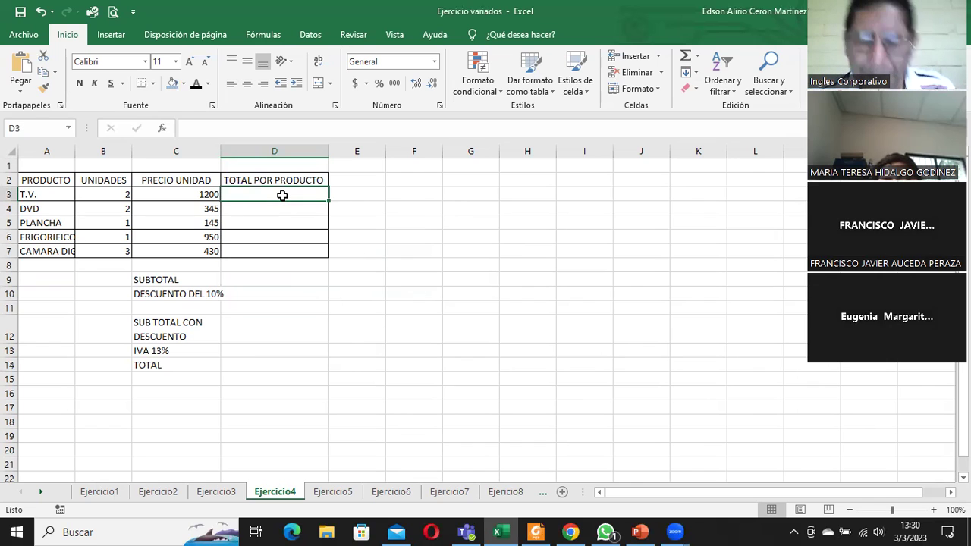
Step: Enter =(B3*C3) in D3 and fill it down to D7 for each product total
type("=(")
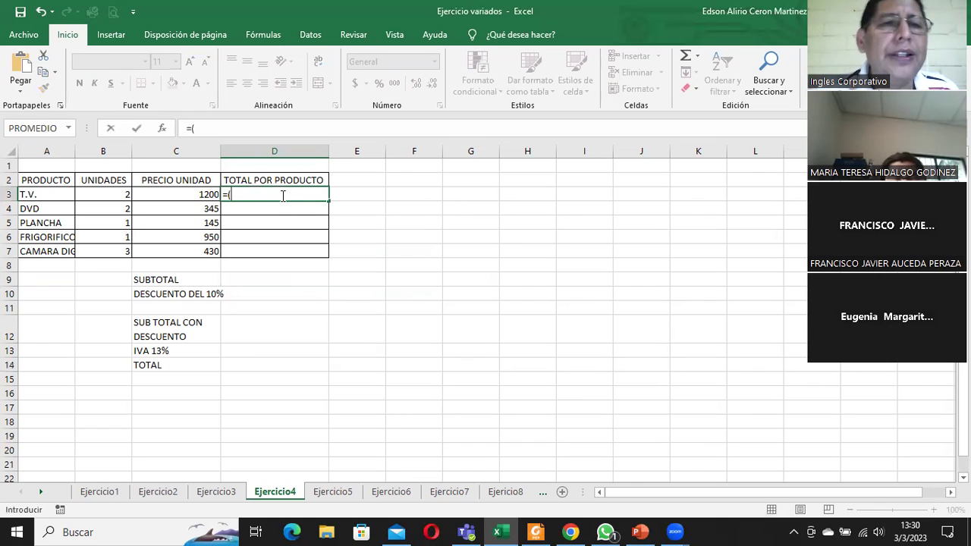
left_click(121, 191)
type("*")
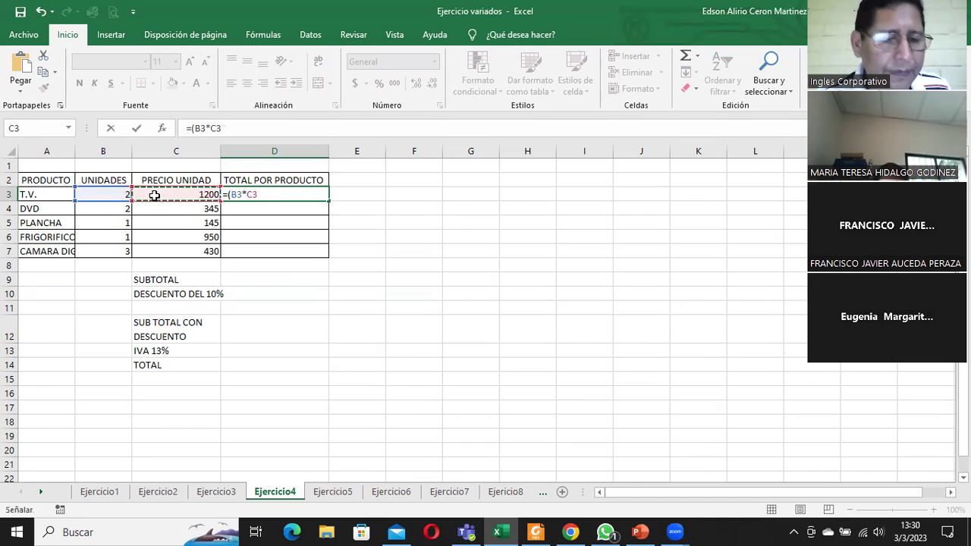
type(")")
key("Return")
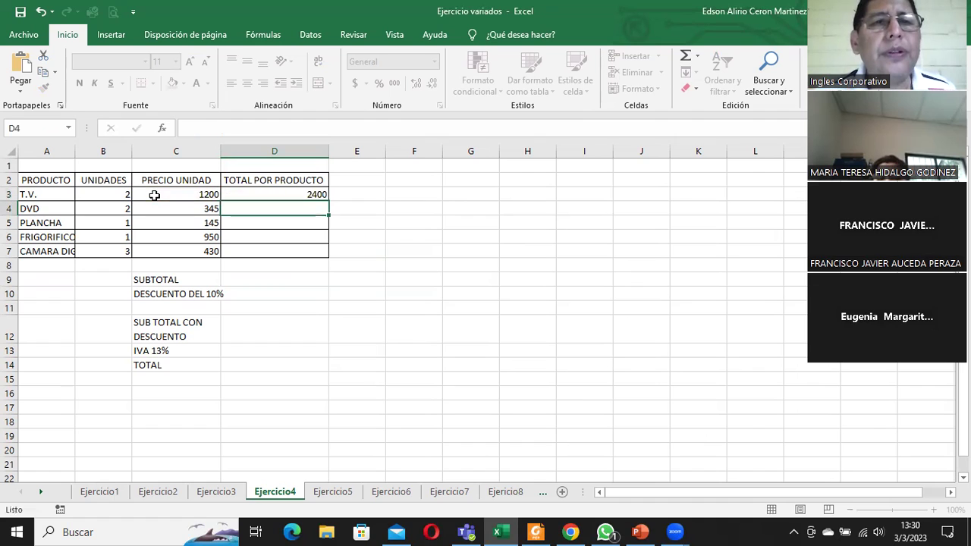
left_click(290, 194)
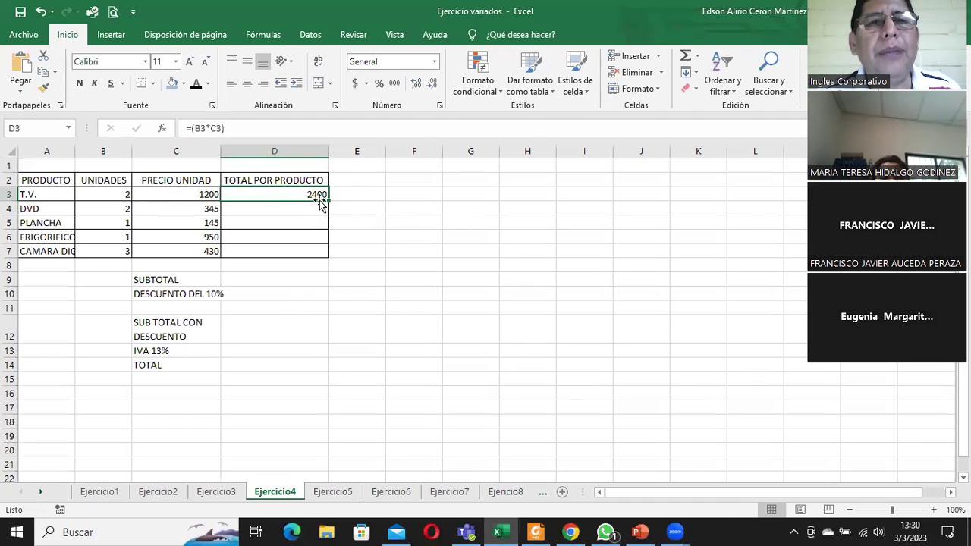
left_click_drag(328, 201, 325, 255)
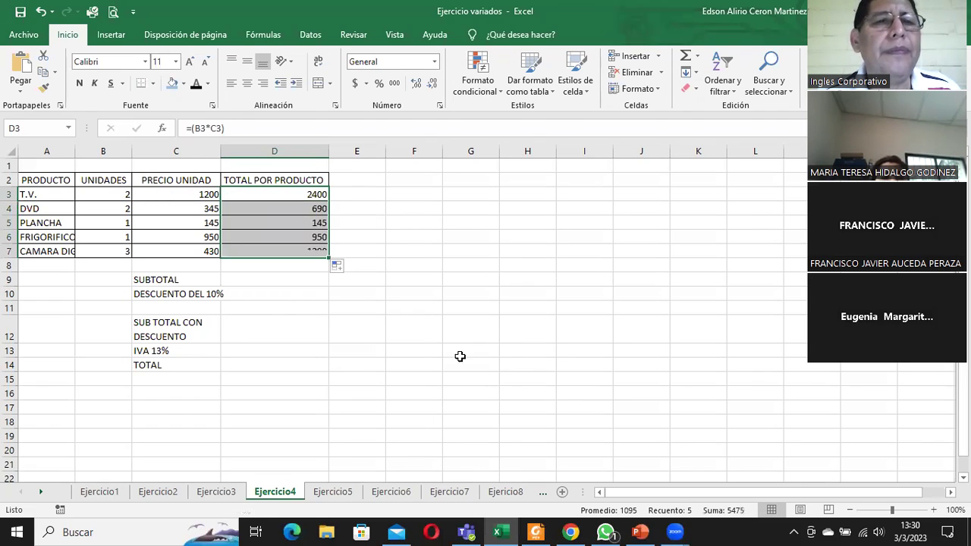
Step: AutoSum the product totals into the SUBTOTAL cell D9, giving 5475
left_click(235, 280)
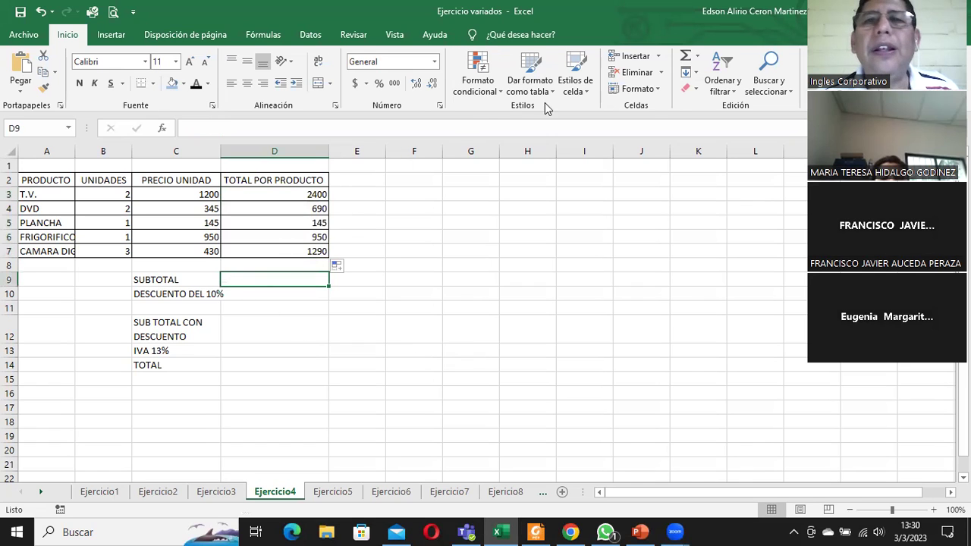
left_click(685, 57)
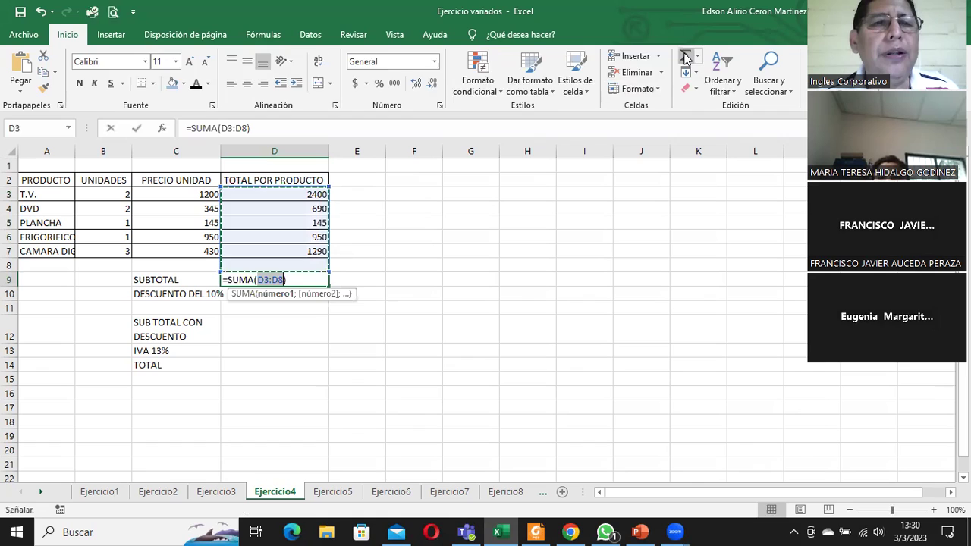
left_click(686, 57)
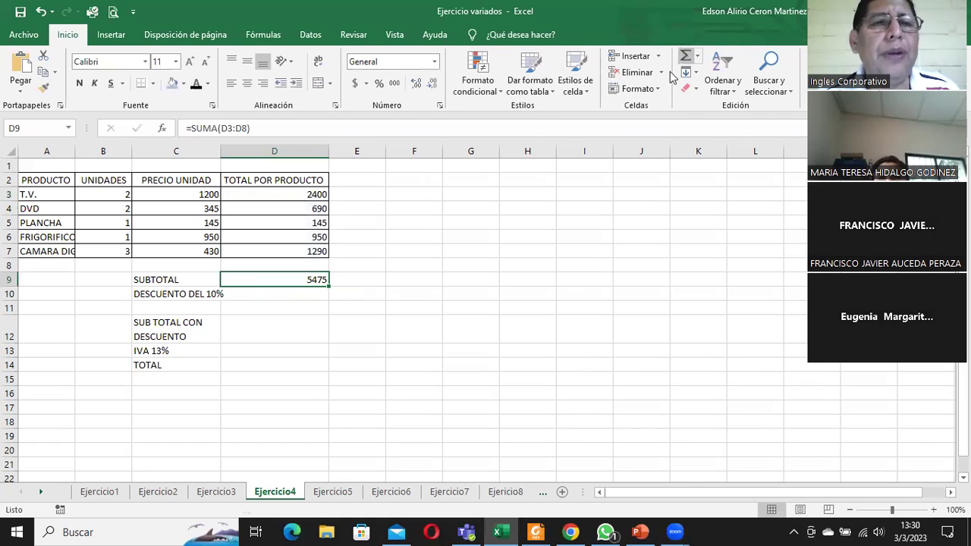
Step: Enter =(D9*10%) in D10 for the 547.5 discount
left_click(255, 293)
type("=(")
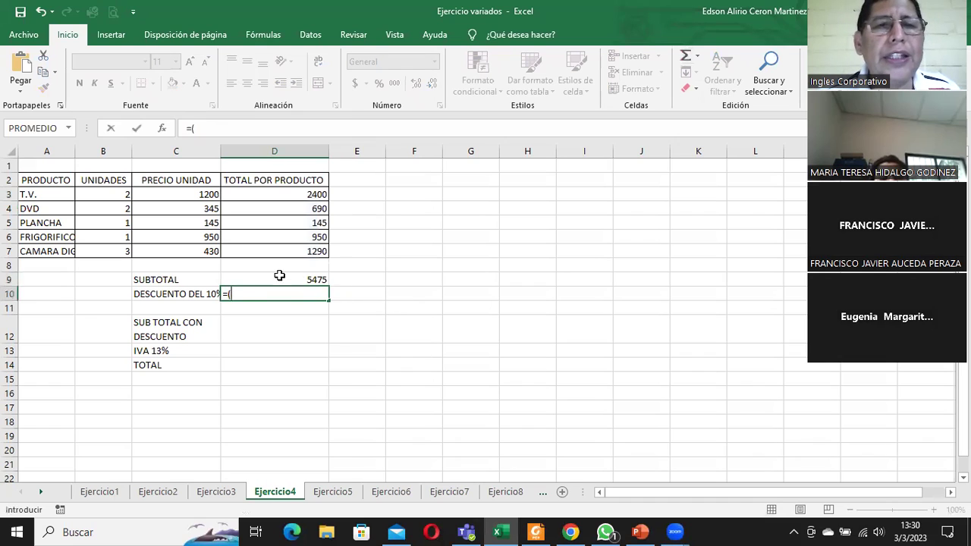
left_click(279, 278)
type("*10")
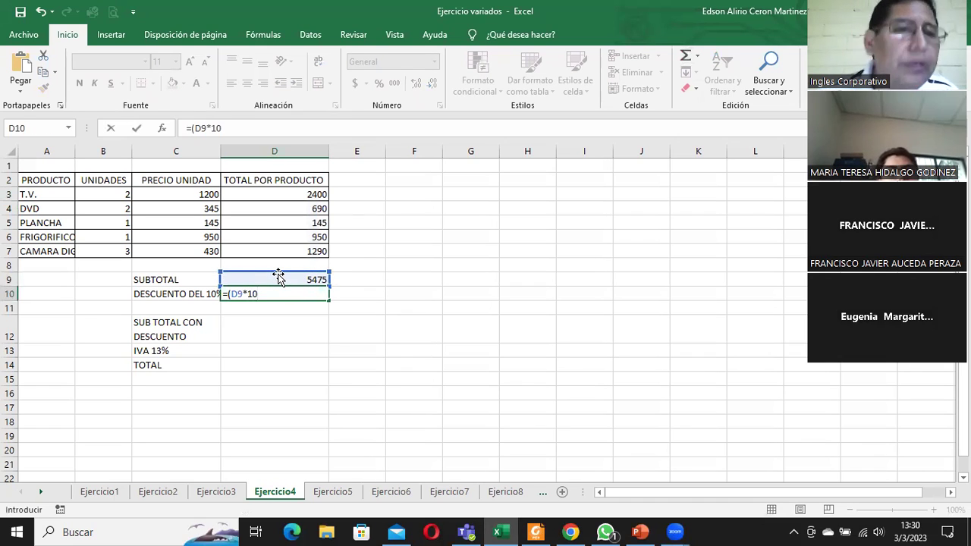
type("%")
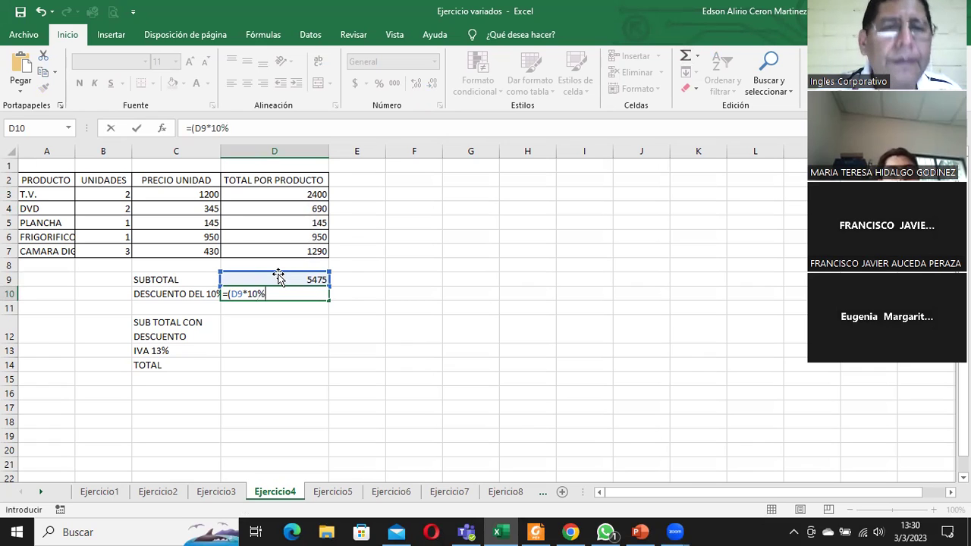
type(")")
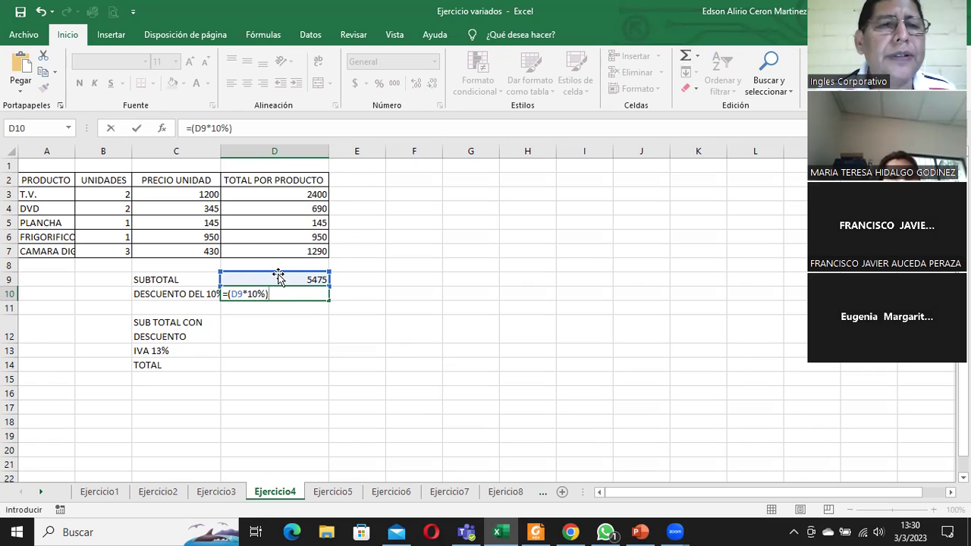
key("Return")
Step: Enter =(D9-D10) in D12 for the 4927.5 discounted subtotal
left_click(278, 327)
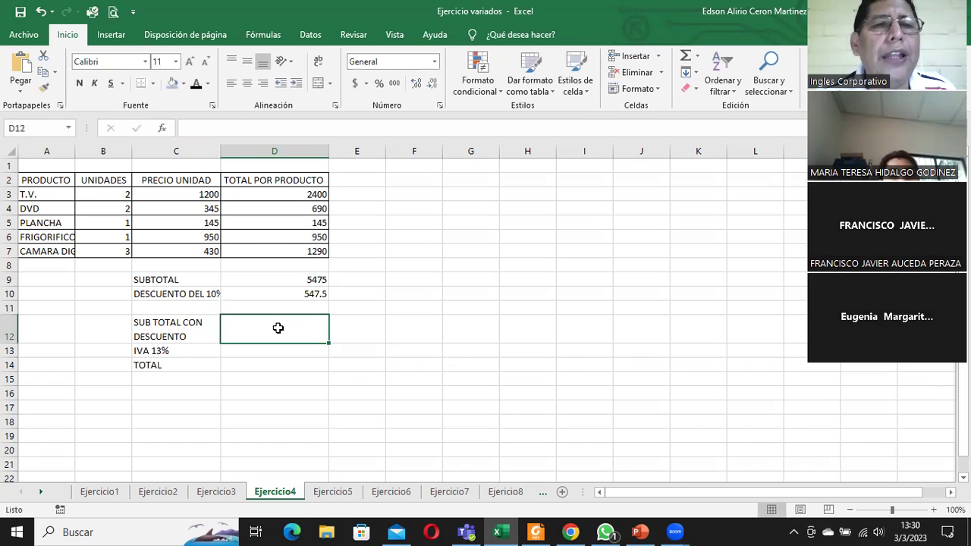
type("=(")
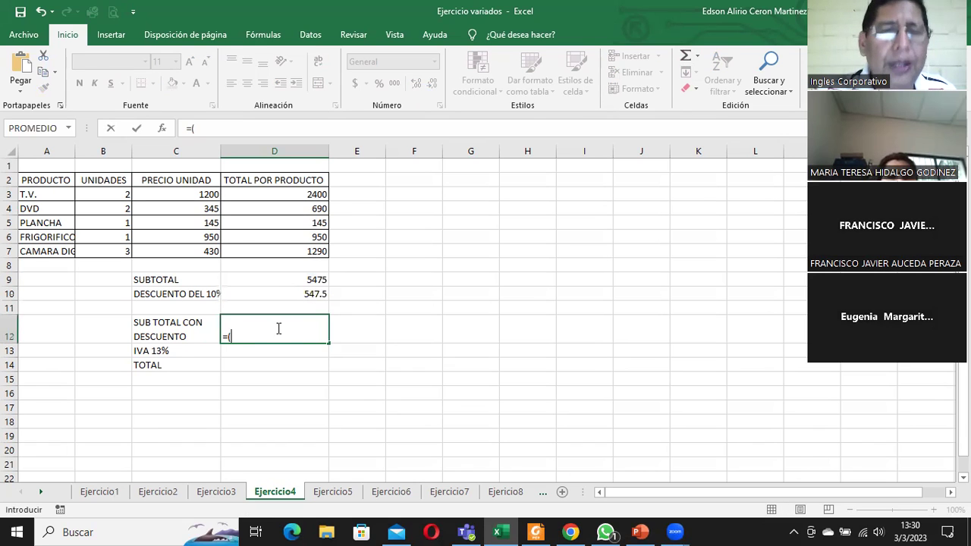
left_click(276, 279)
type("-")
left_click(277, 293)
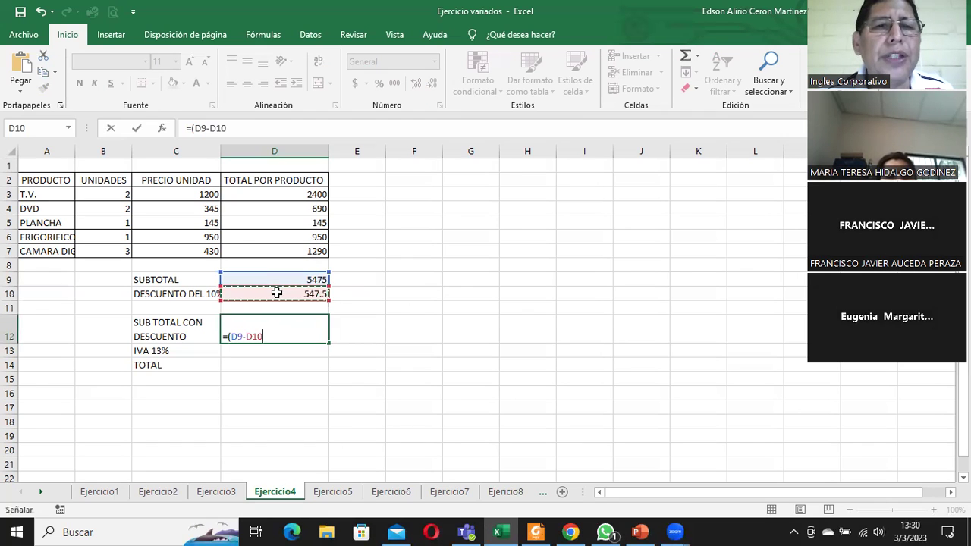
type(")")
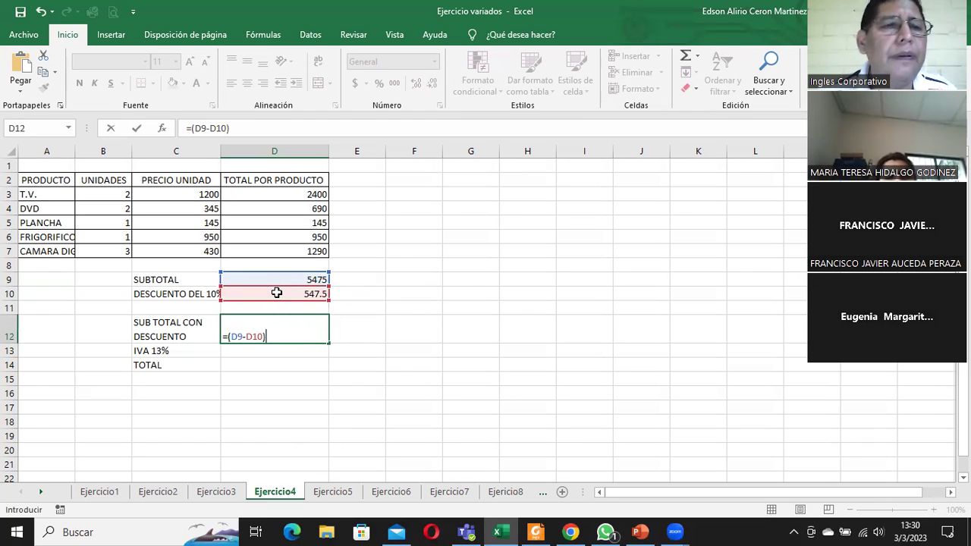
key("Return")
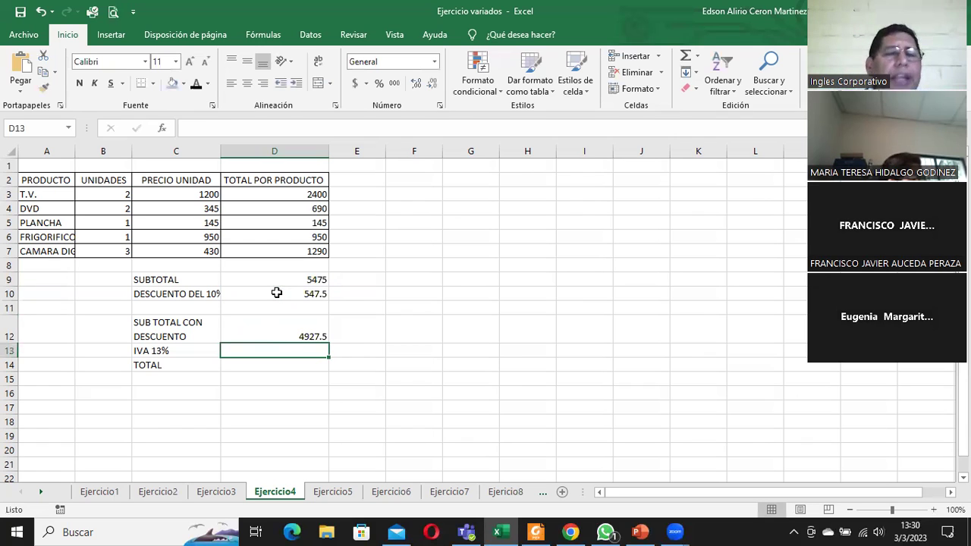
Step: Enter =(D12*13% in D13 for the 640.575 IVA
type(")/")
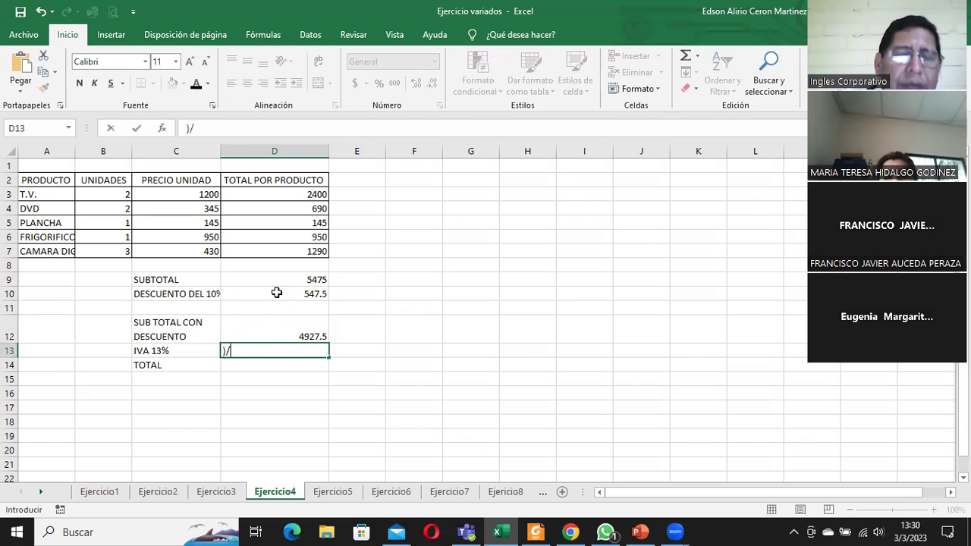
key("BackSpace")
key("BackSpace")
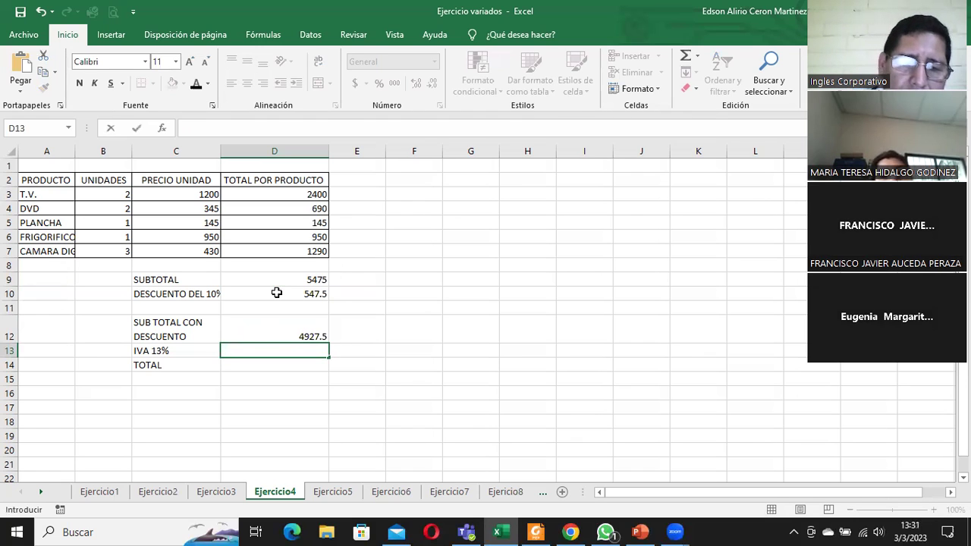
type("=(")
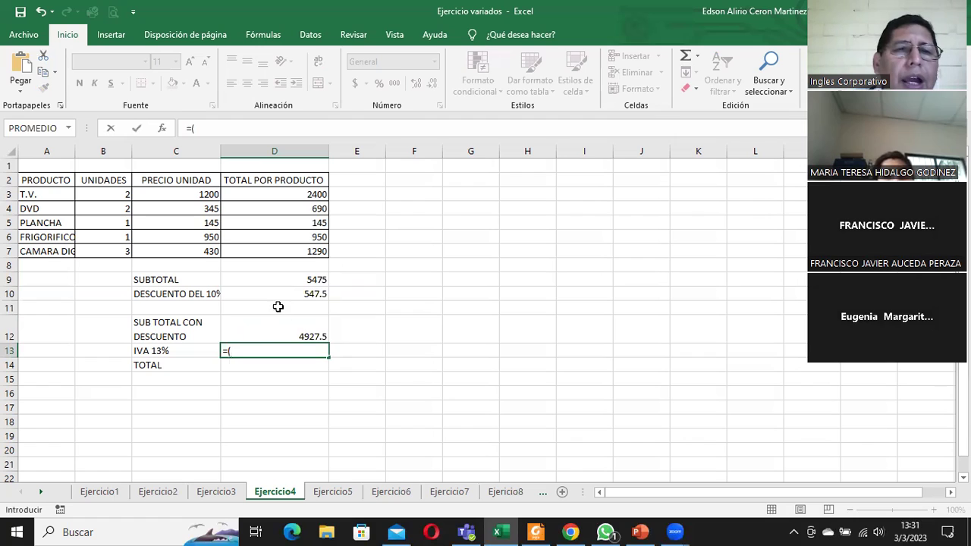
left_click(279, 331)
type("*13%")
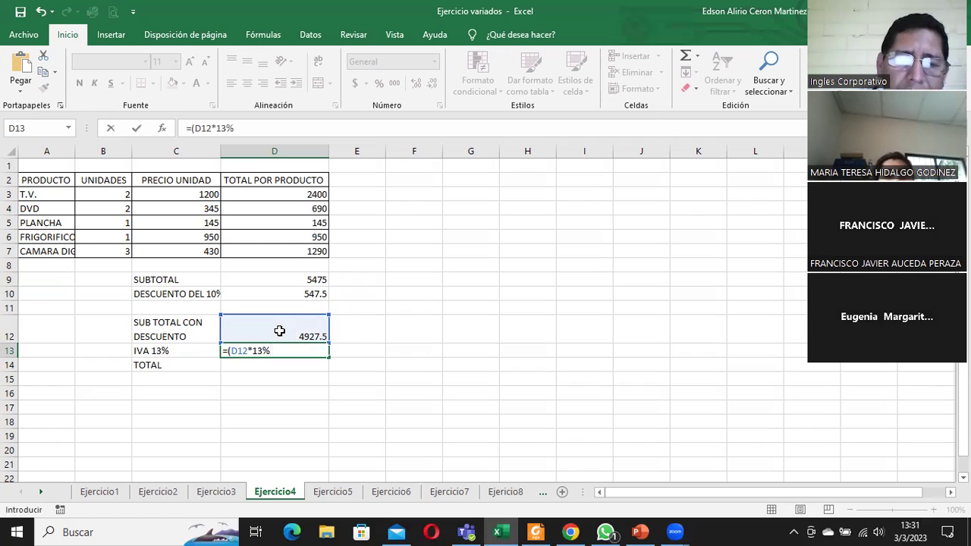
key("Return")
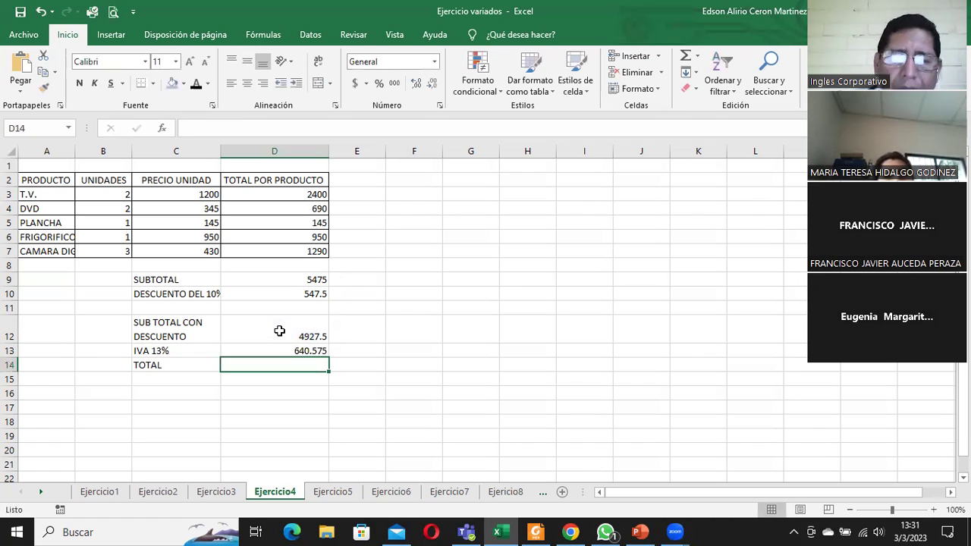
Step: Enter =SUMA(D12:D13) in D14 for the 5568.075 TOTAL
type("=")
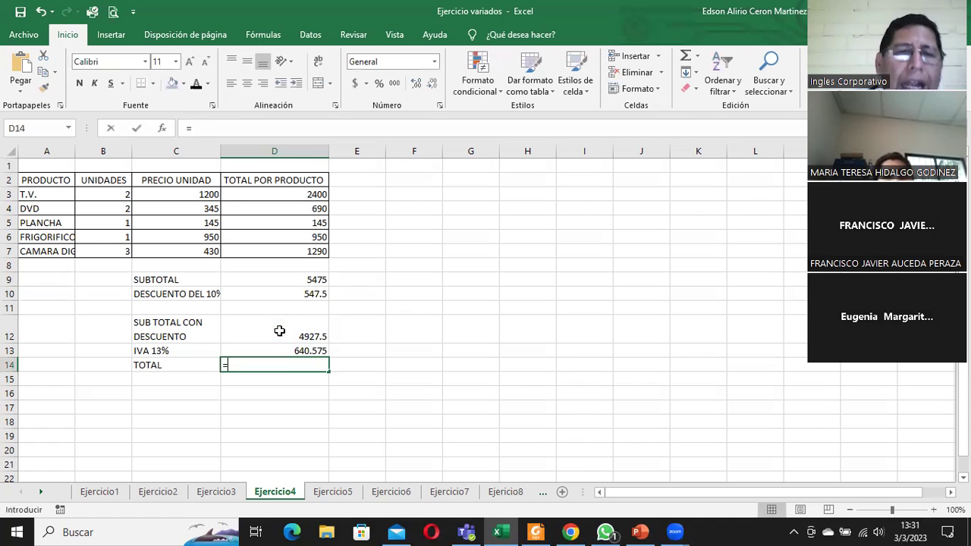
key("BackSpace")
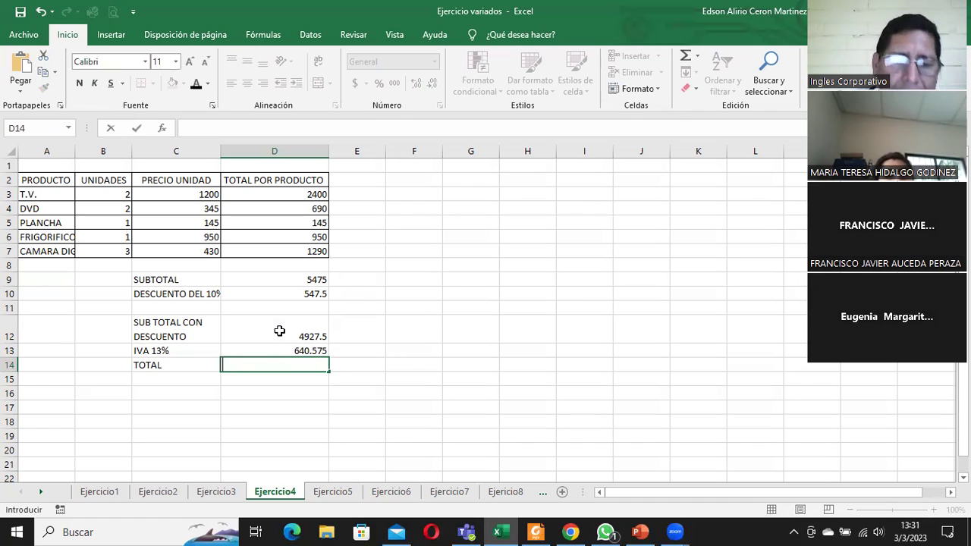
type("=")
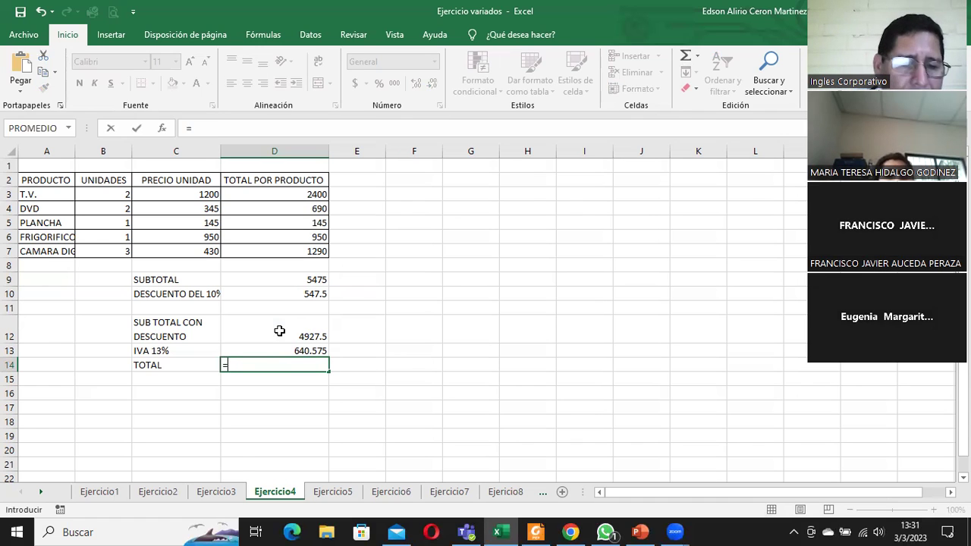
type("suma")
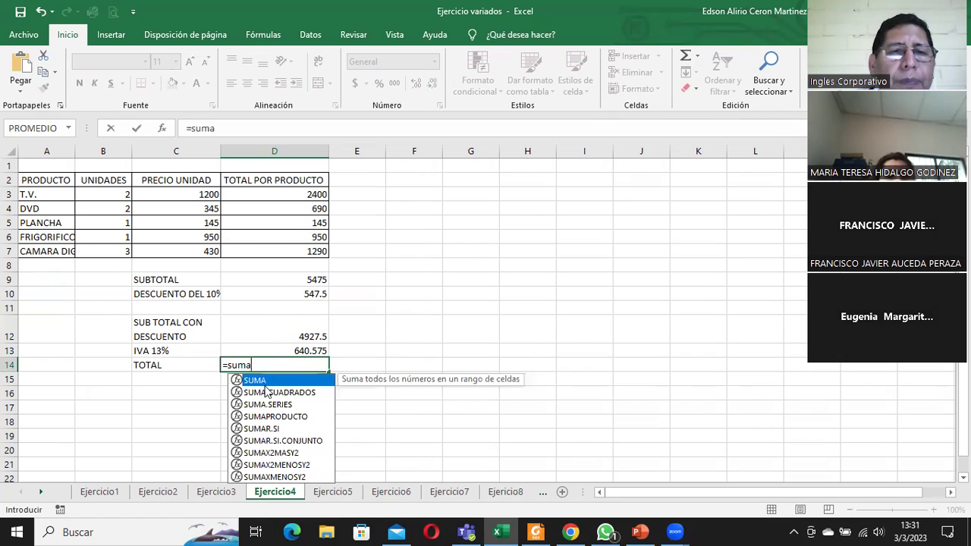
double_click(267, 384)
left_click_drag(277, 334, 278, 350)
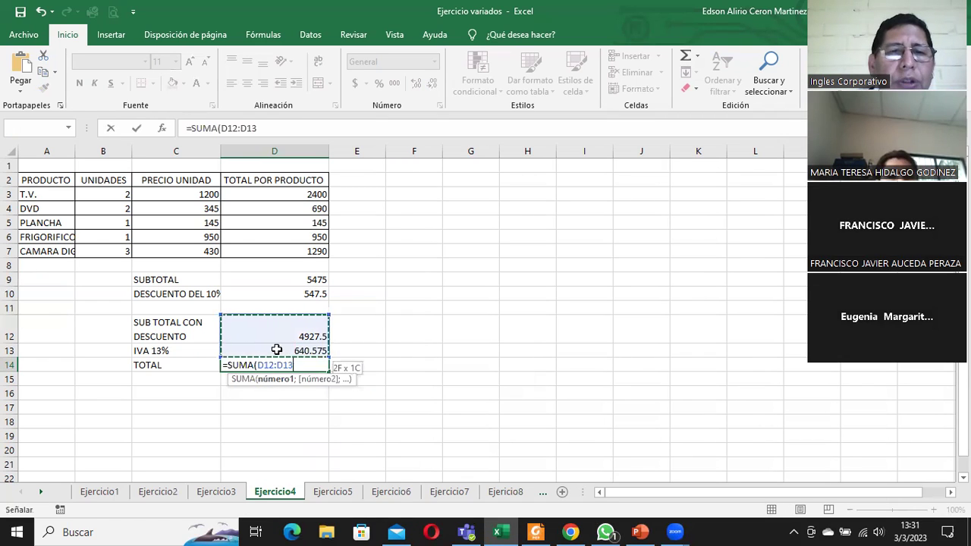
type(")")
key("Return")
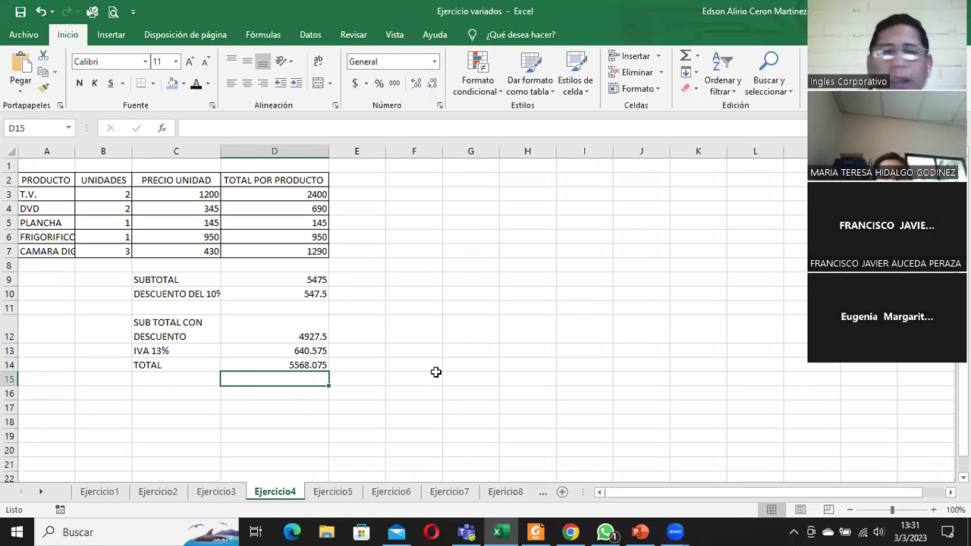
Step: Enter =D12+D13 in E14 to get 5568.075 beside the TOTAL
left_click(373, 364)
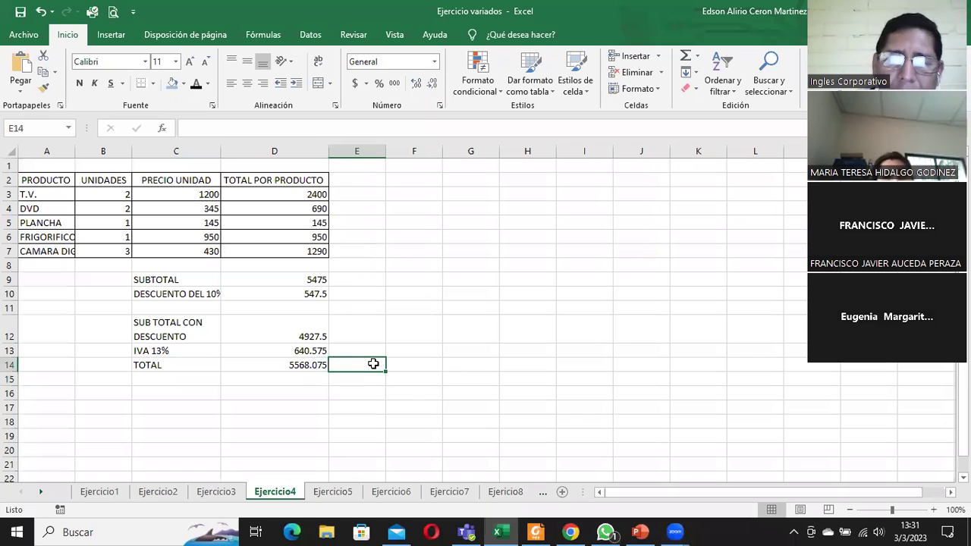
type("=")
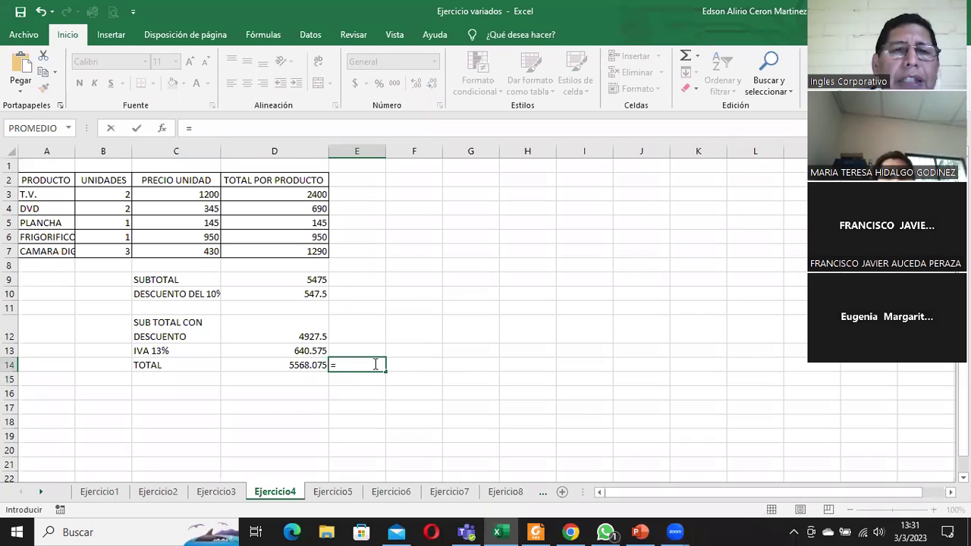
left_click(292, 341)
type("+")
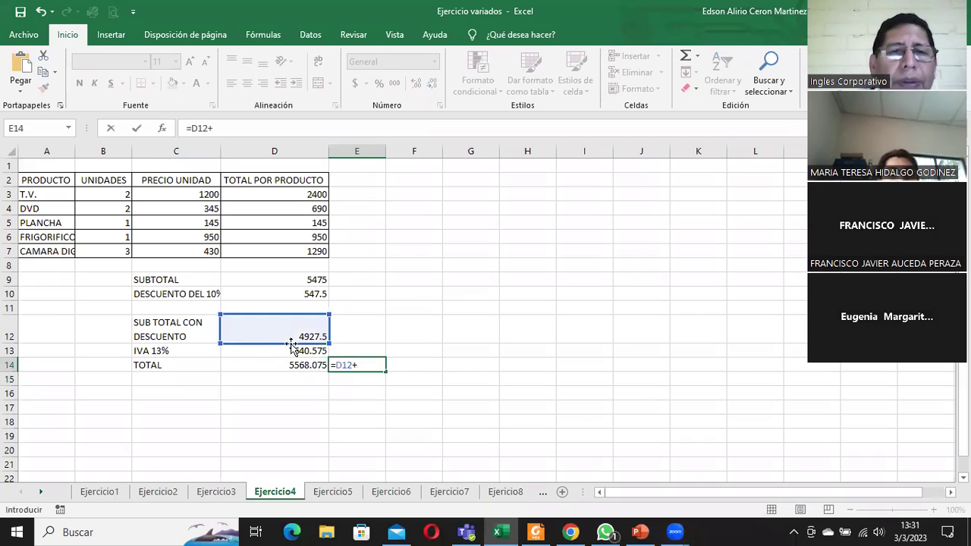
left_click(293, 350)
key("Return")
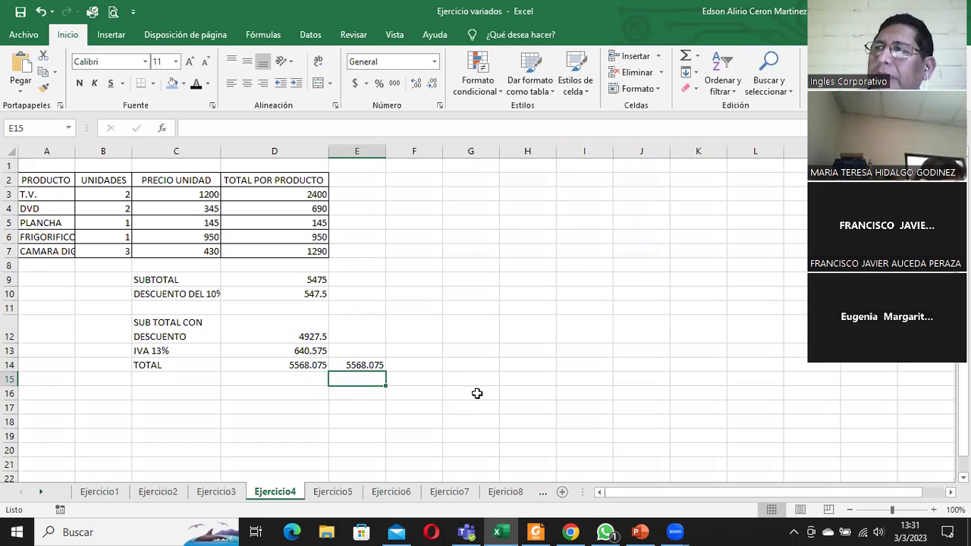
Step: Switch to the Ejercicio5 sheet with the participants' ages table
left_click(340, 498)
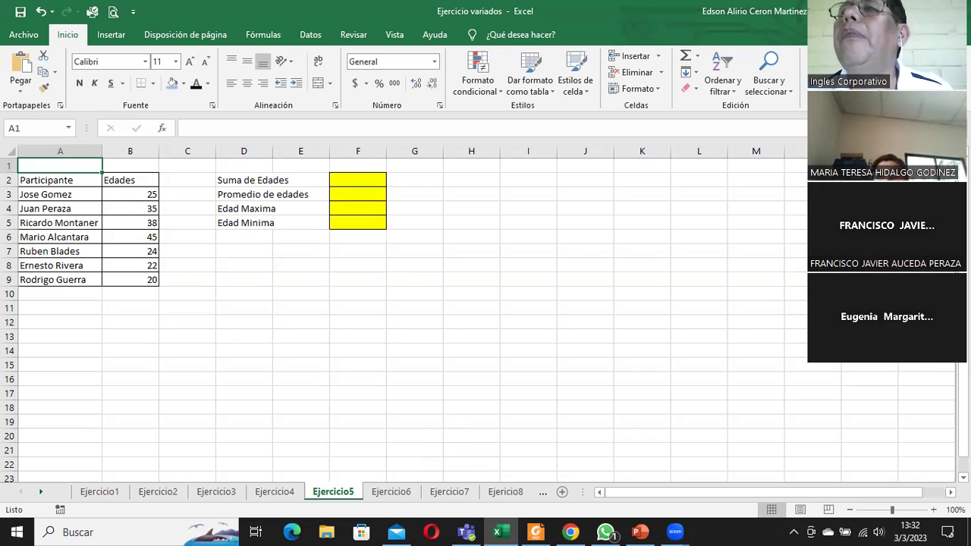
Step: Step away to the browser, then return to Excel and open the Ejercicio6 sheet
key("alt+Tab")
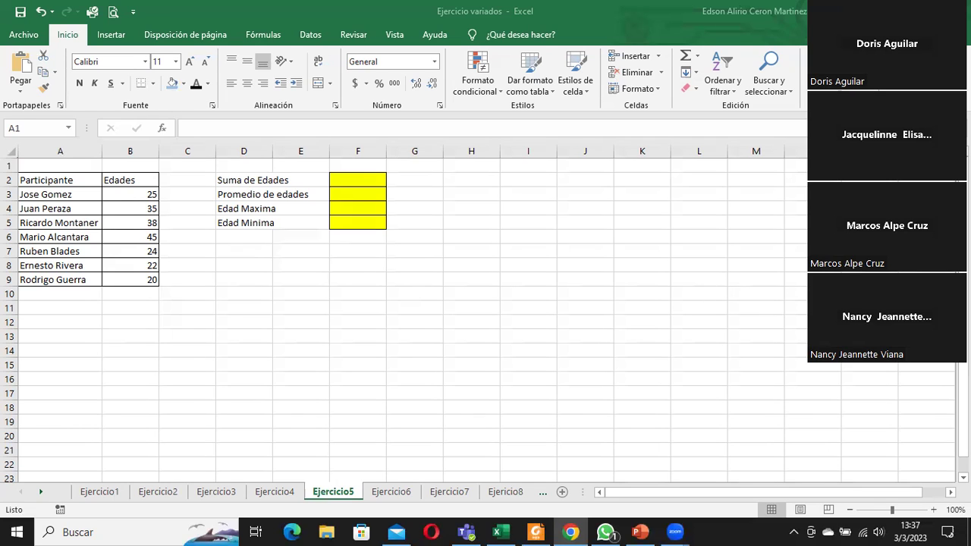
left_click(501, 532)
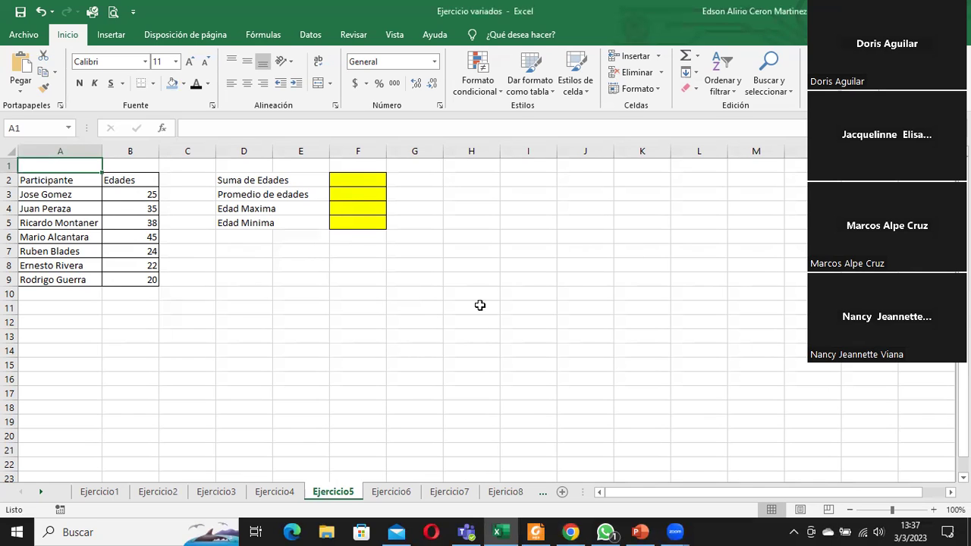
left_click(392, 493)
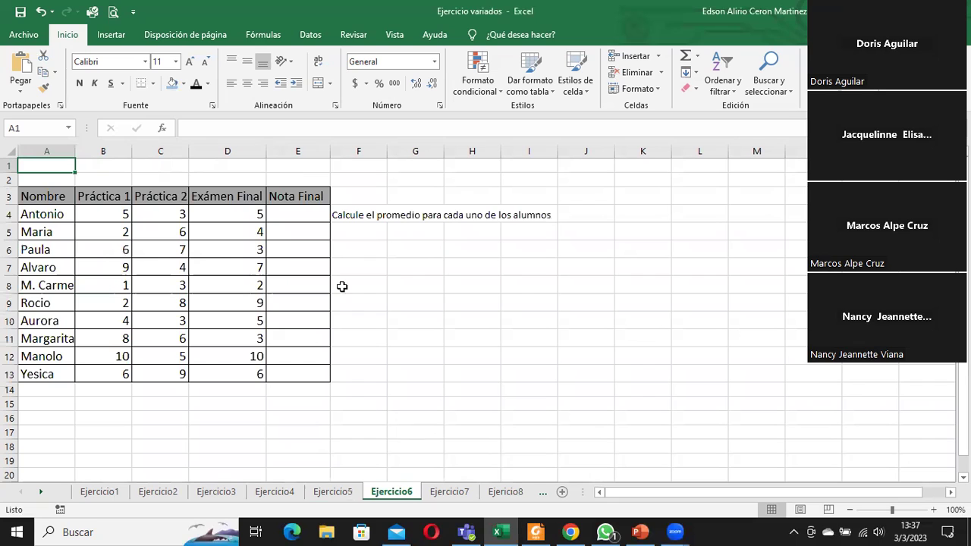
Step: Insert =PROMEDIO(B4:D4) in E4 via AutoSum Promedio and fill it down to E13
left_click(313, 220)
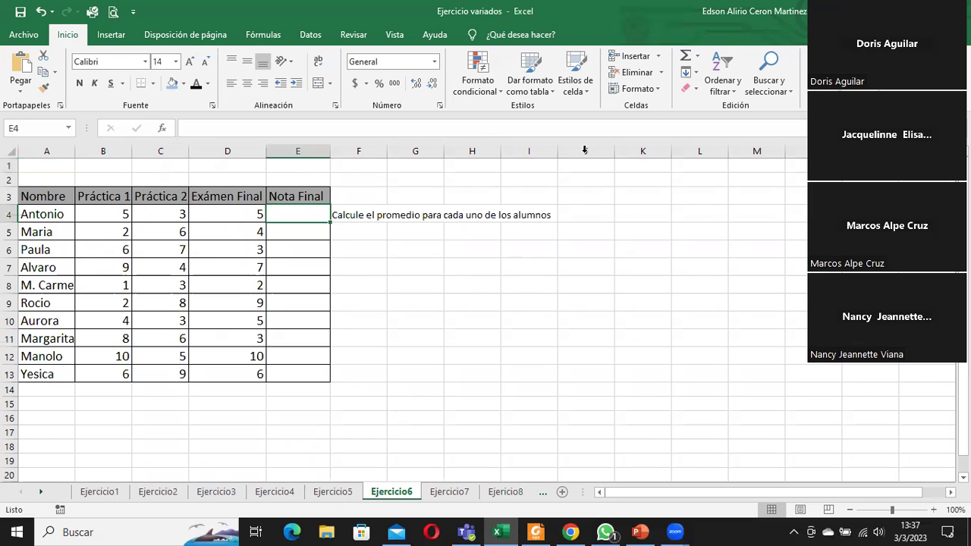
left_click(697, 58)
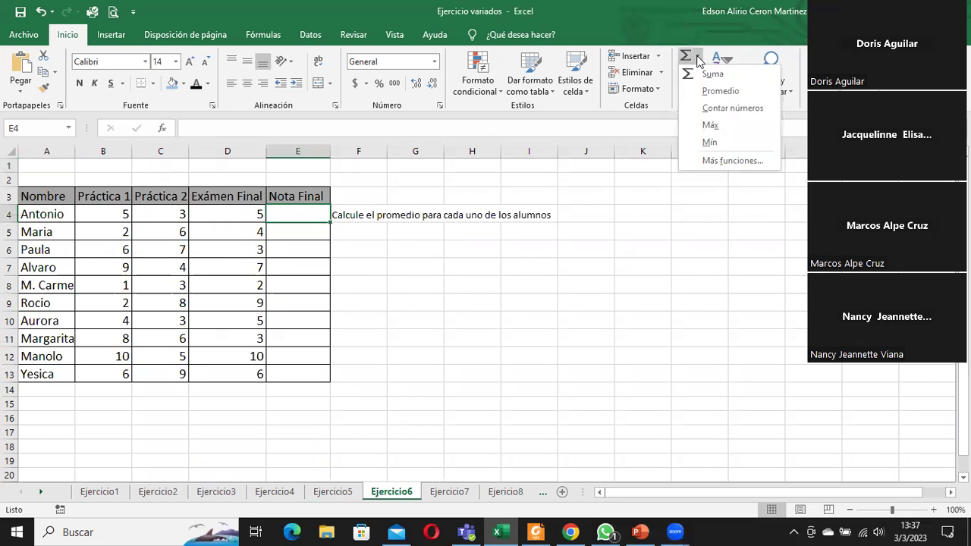
left_click(717, 91)
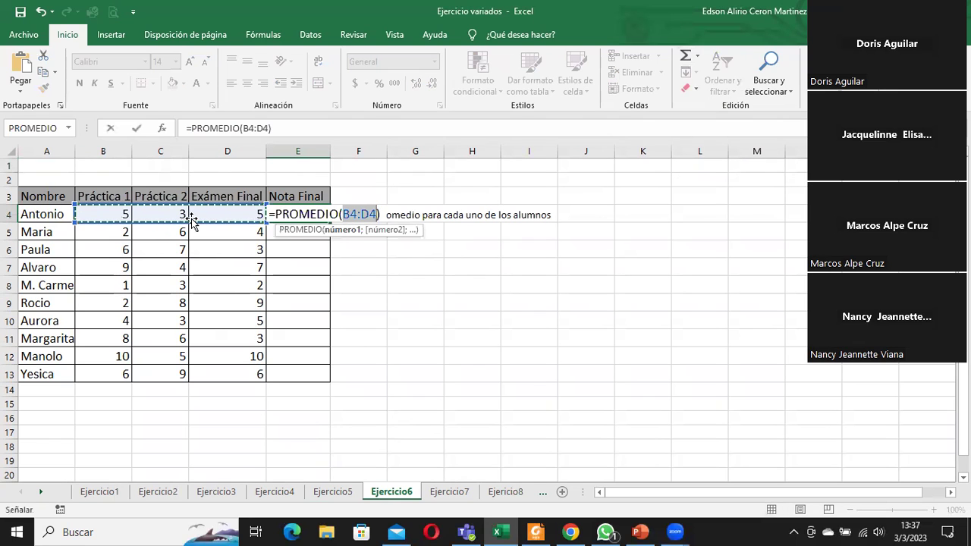
left_click(138, 129)
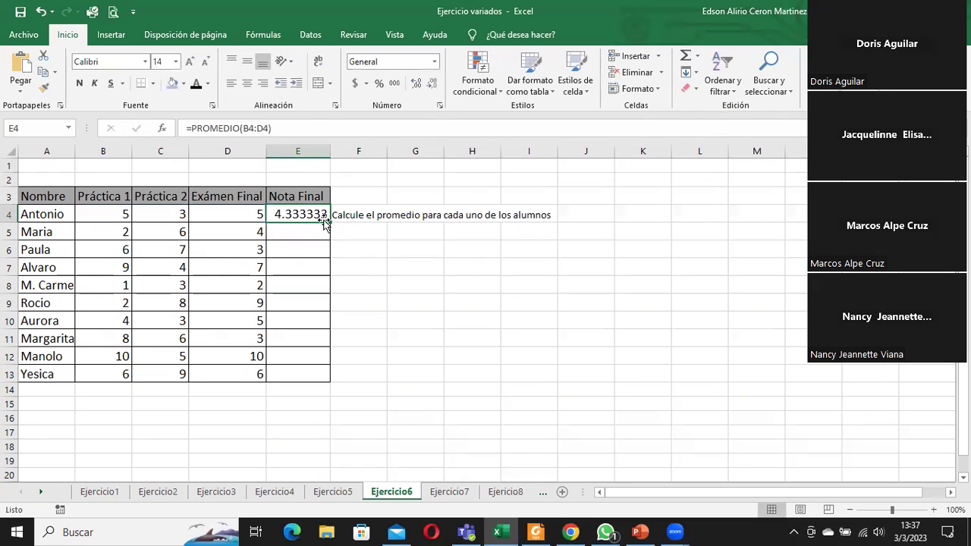
left_click_drag(329, 222, 326, 381)
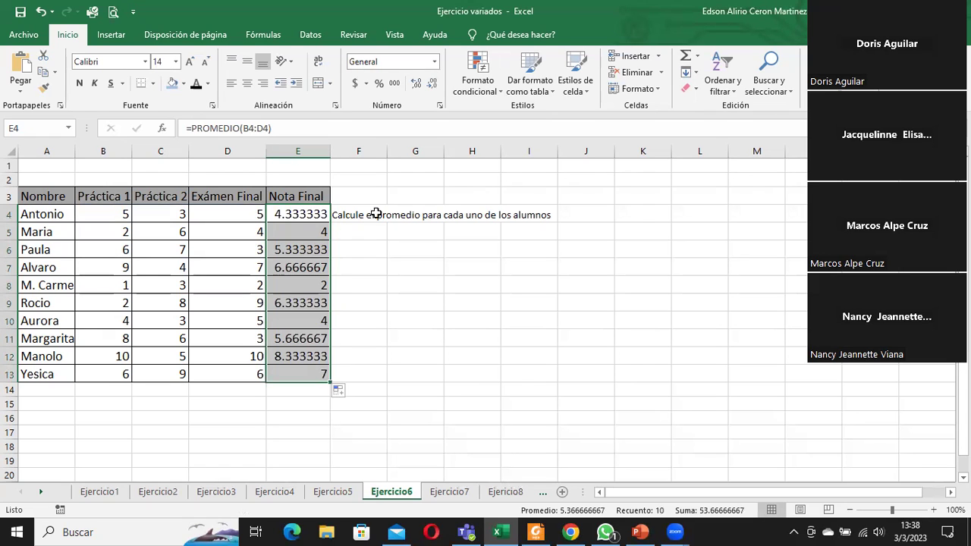
left_click(433, 292)
Step: Select the Nota Final results E4:E13 and delete them
left_click_drag(301, 217, 312, 373)
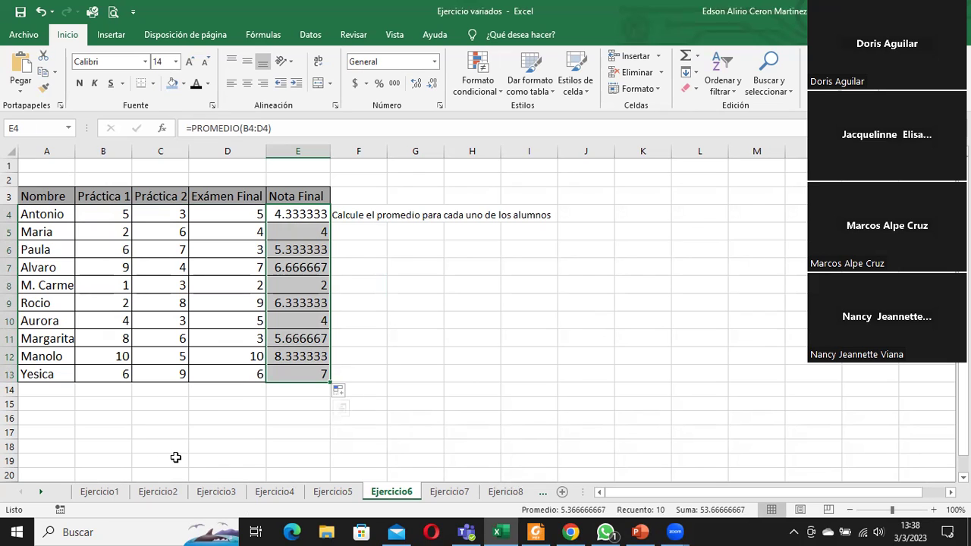
left_click_drag(292, 215, 293, 376)
key("Delete")
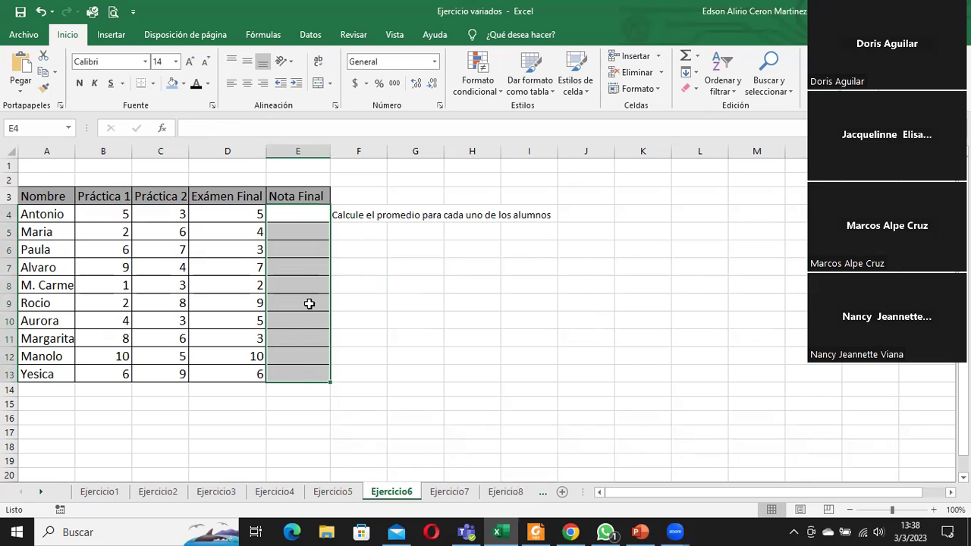
Step: Insert an AutoSum Promedio average of B4:D4 into E4
left_click(292, 212)
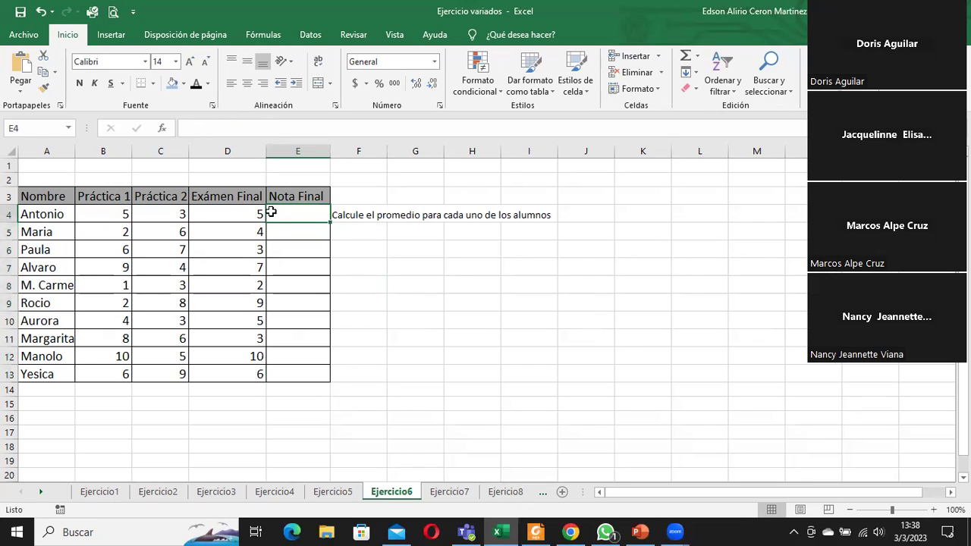
left_click(696, 57)
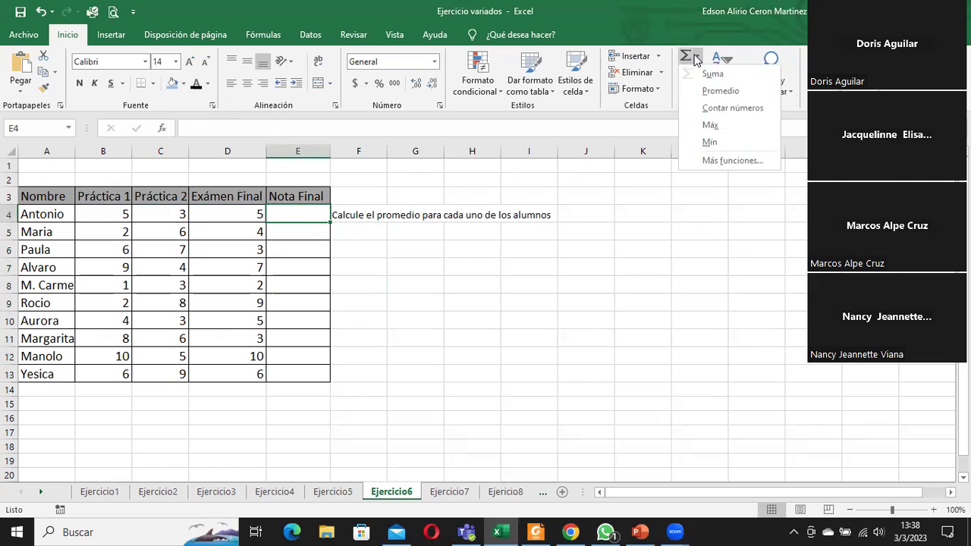
left_click(723, 95)
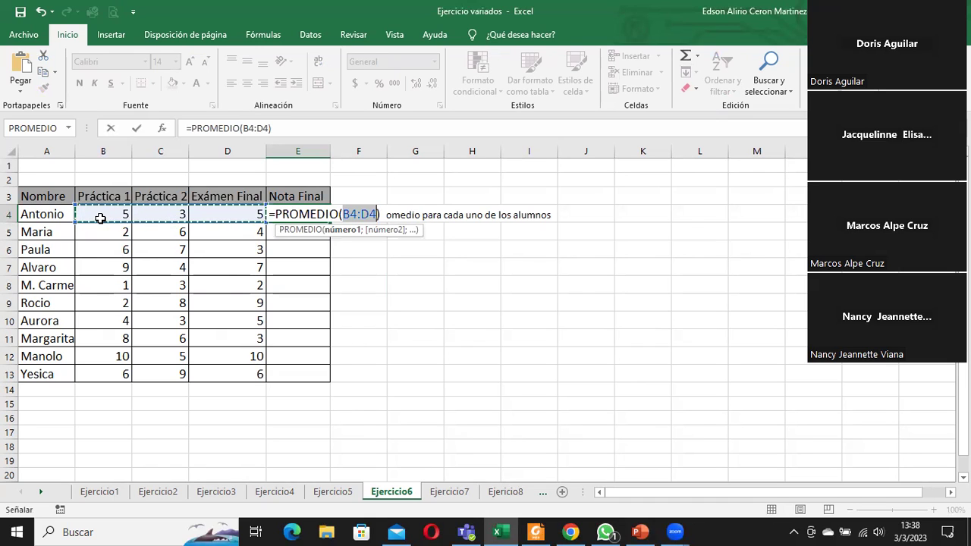
left_click(138, 129)
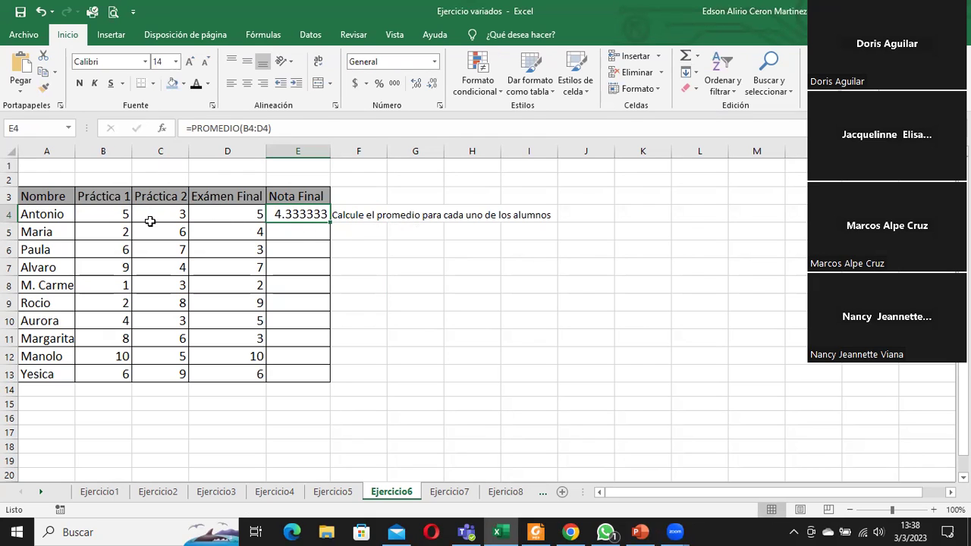
Step: Average B5:D5 in E5, fill it down to E13, and move to Ejercicio7
left_click(296, 231)
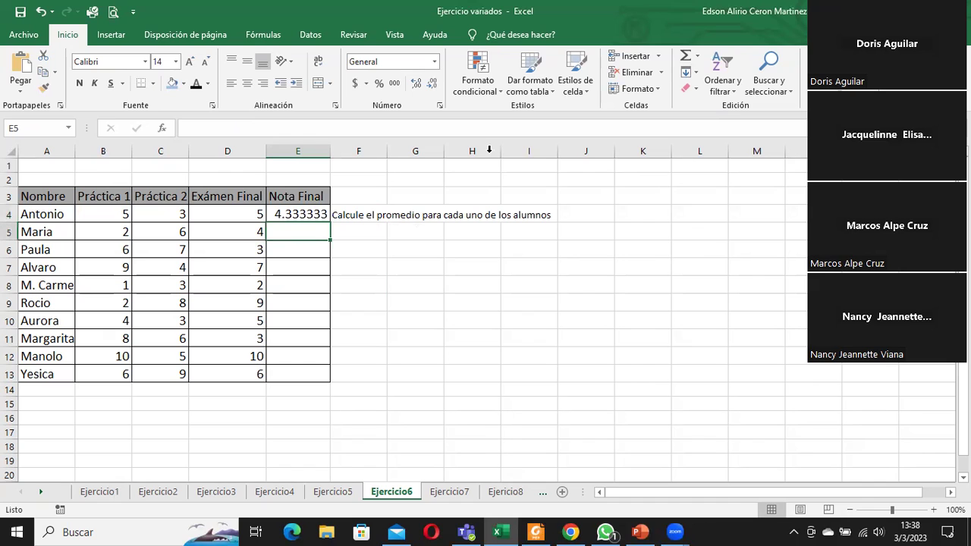
left_click(699, 58)
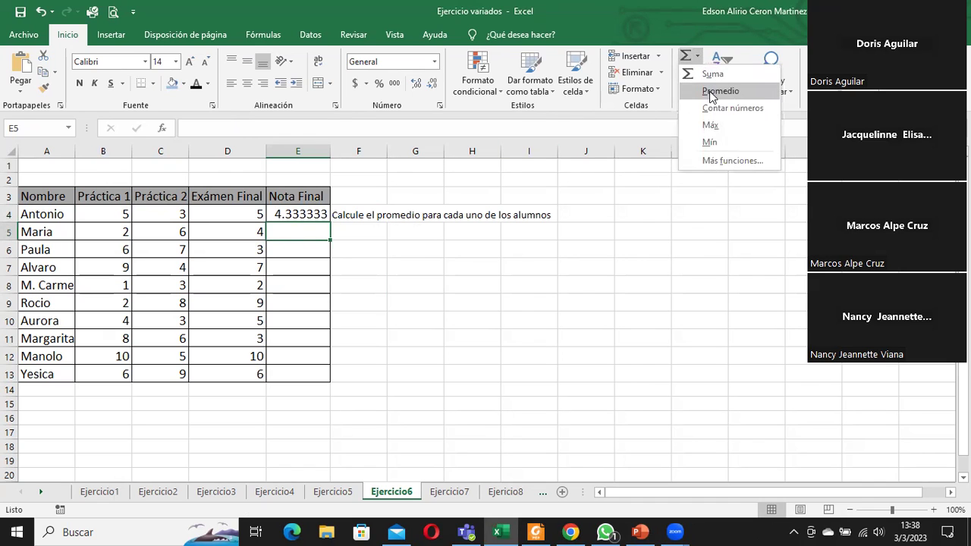
left_click(710, 91)
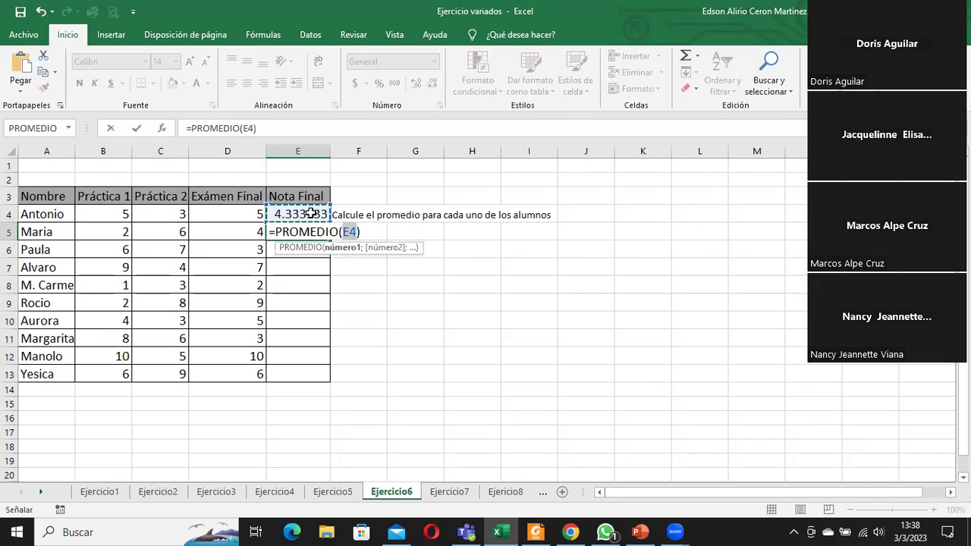
mouse_move(119, 237)
left_mouse_down()
mouse_move(236, 222)
mouse_move(244, 231)
left_mouse_up()
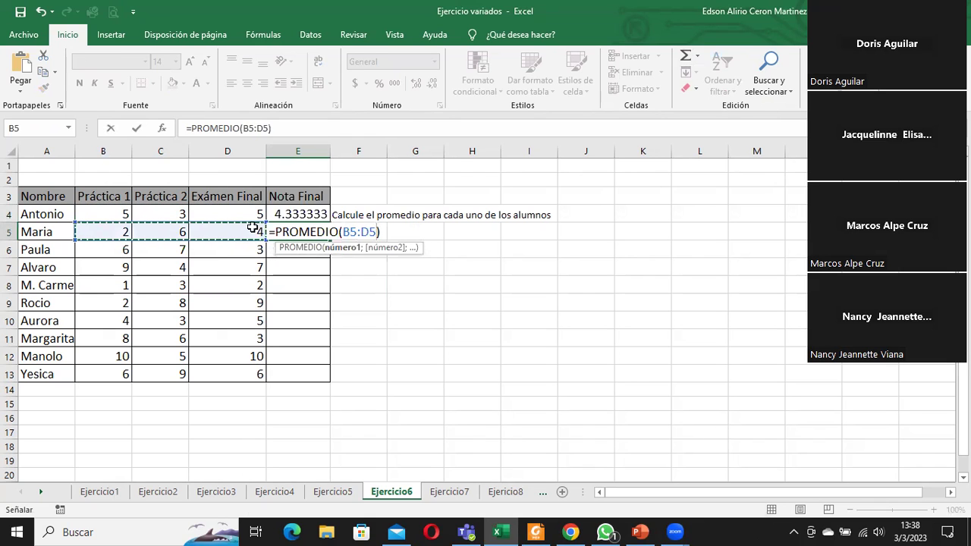
left_click(141, 129)
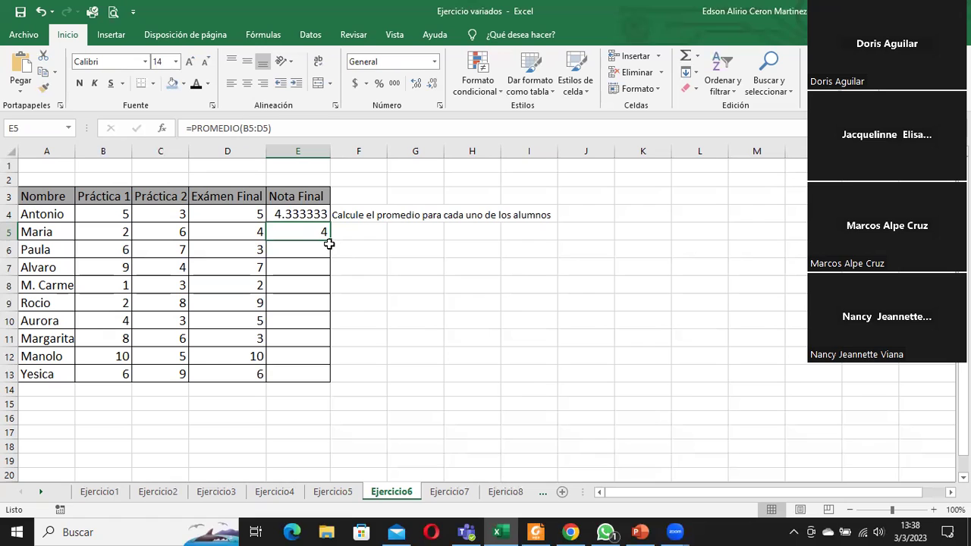
left_click_drag(329, 238, 329, 377)
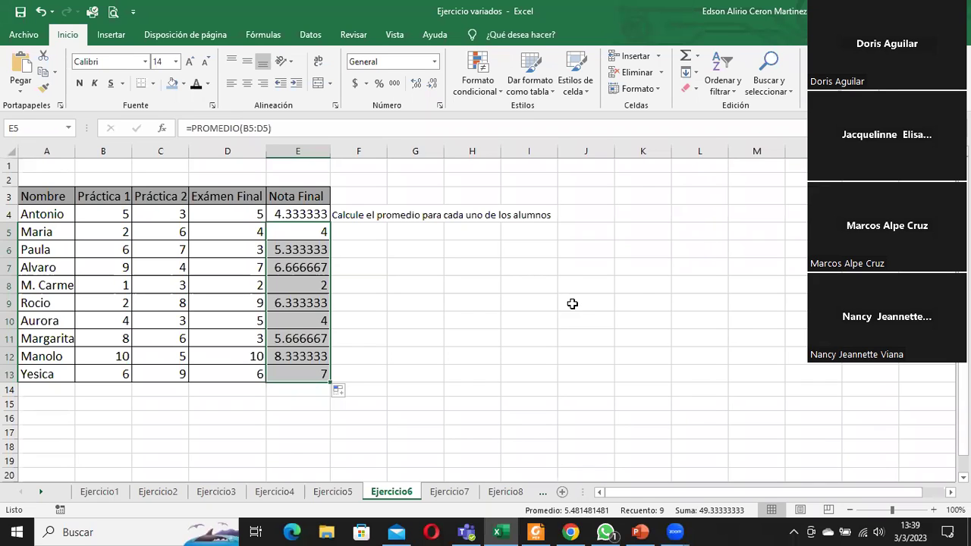
left_click(447, 491)
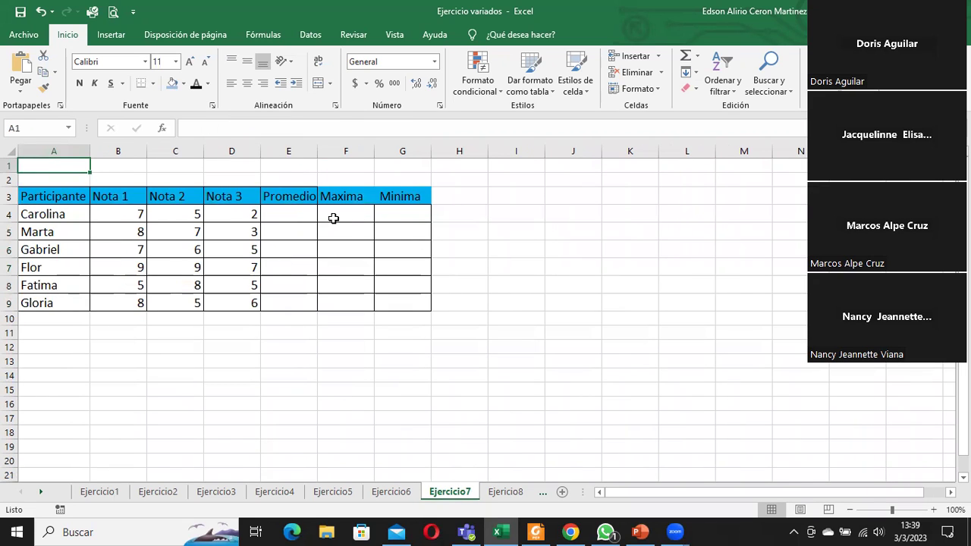
Step: Browse the Ejercicio14 to Ejercicio11 sheets, then open Ejercicio10 and select F3
left_click(40, 493)
left_click(40, 492)
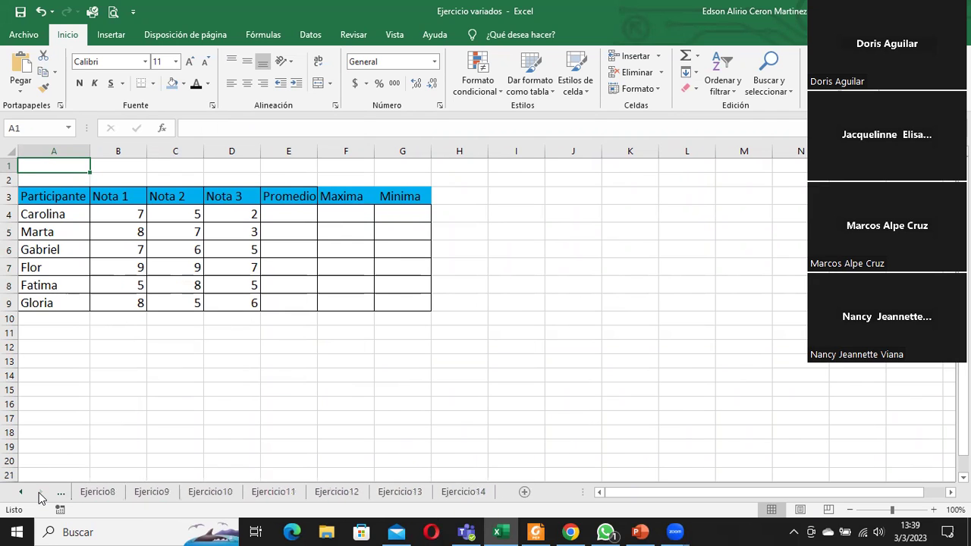
left_click(465, 493)
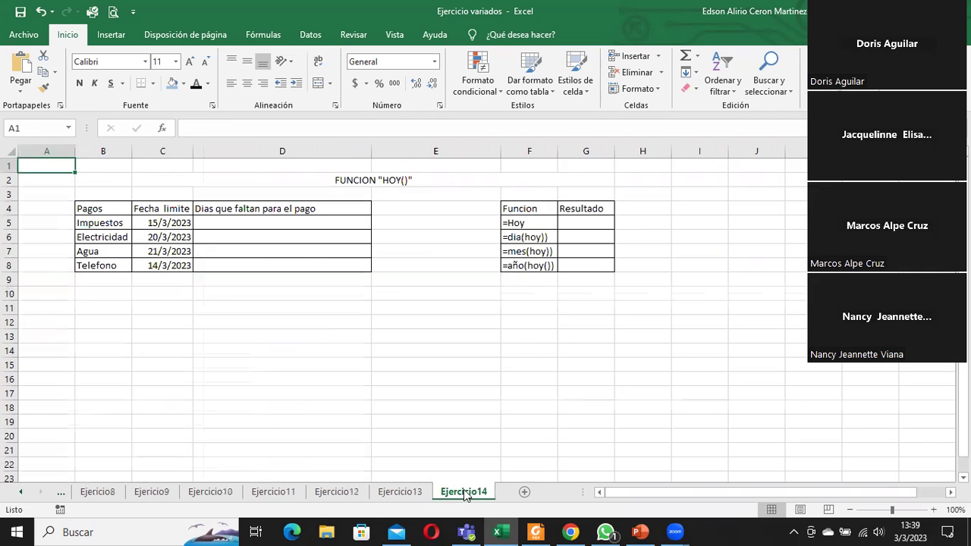
left_click(408, 491)
left_click(336, 492)
left_click(276, 492)
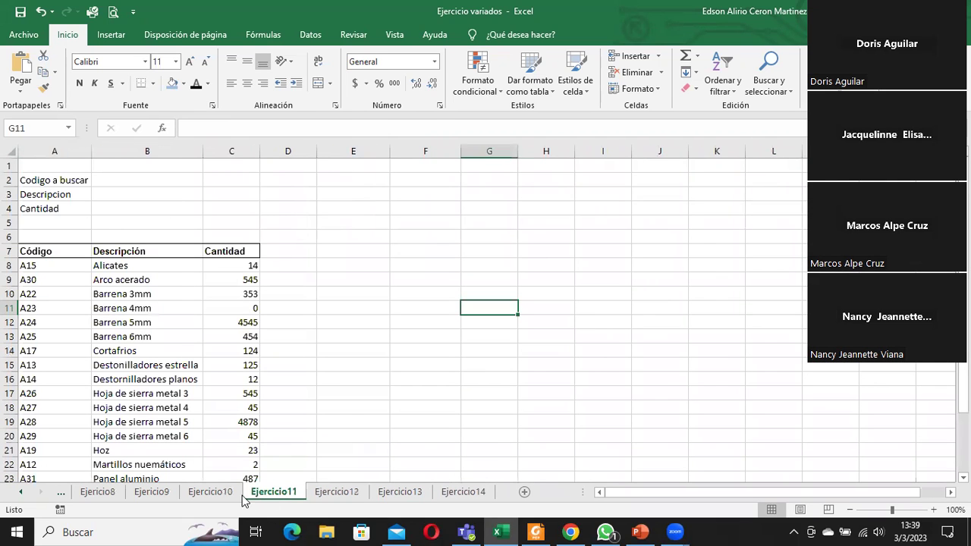
left_click(211, 492)
left_click(354, 195)
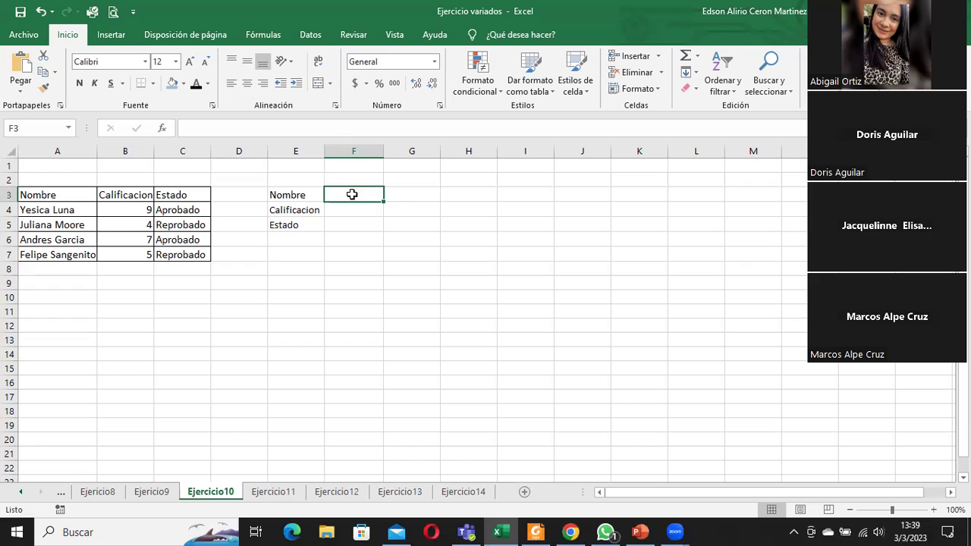
Step: Start a BUSCARV formula in F3, then cancel it
type("BUscarv")
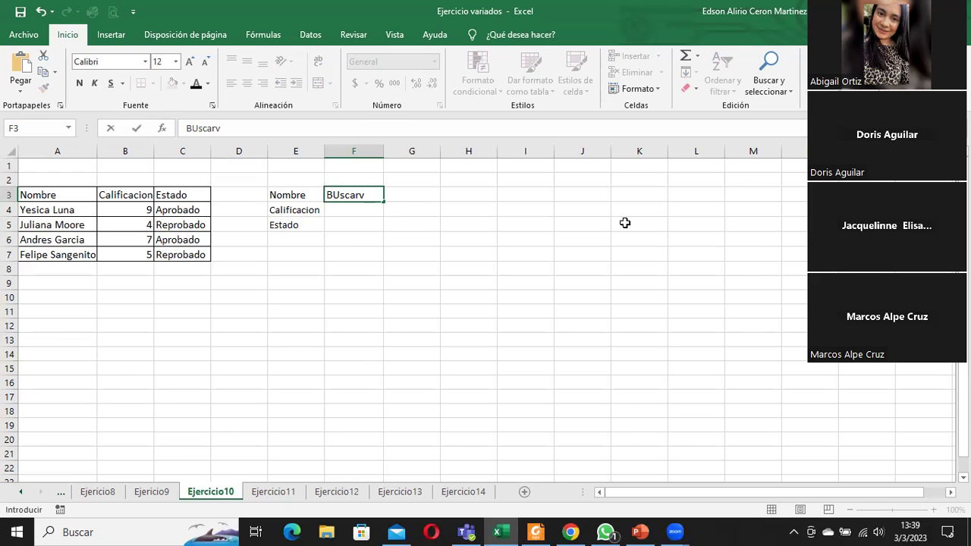
key("BackSpace")
key("BackSpace")
key("BackSpace")
key("BackSpace")
key("BackSpace")
key("BackSpace")
type("=Busca")
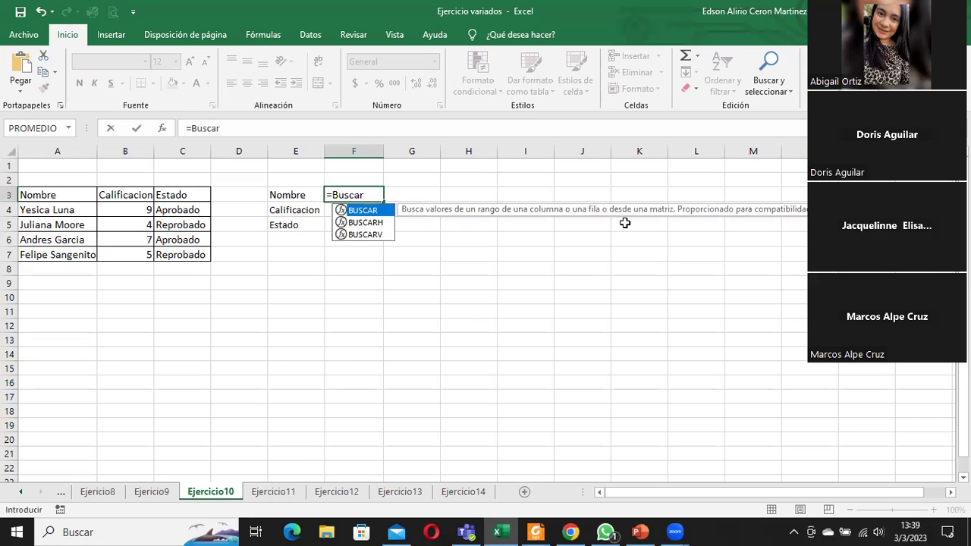
double_click(361, 235)
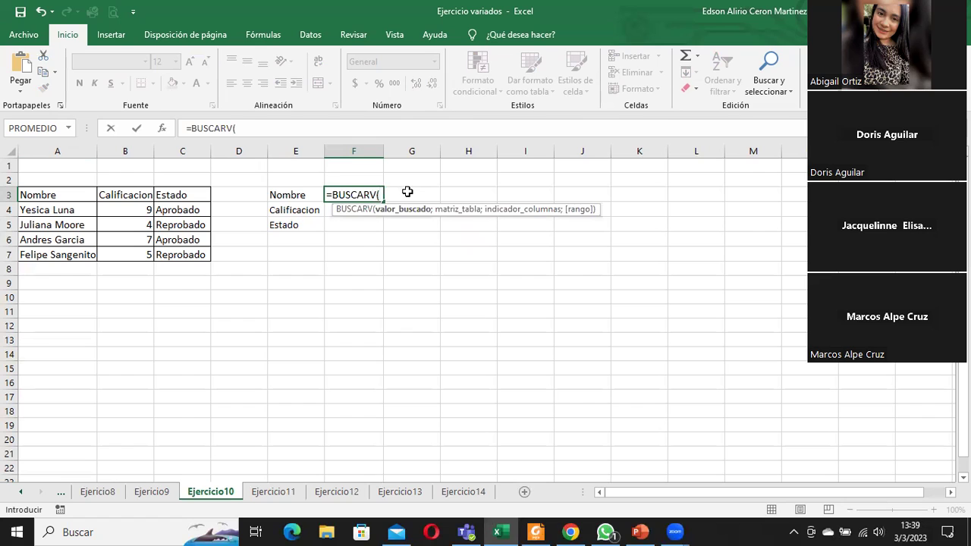
key("Escape")
Step: Add the heading 'Consultav' in F2 and 'BuscarV' in G2
left_click(369, 181)
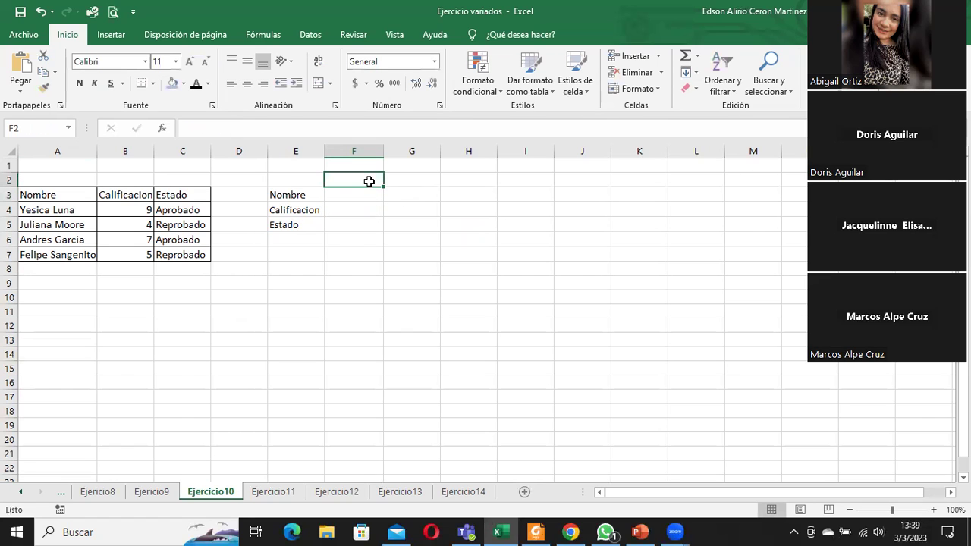
type("Consultav")
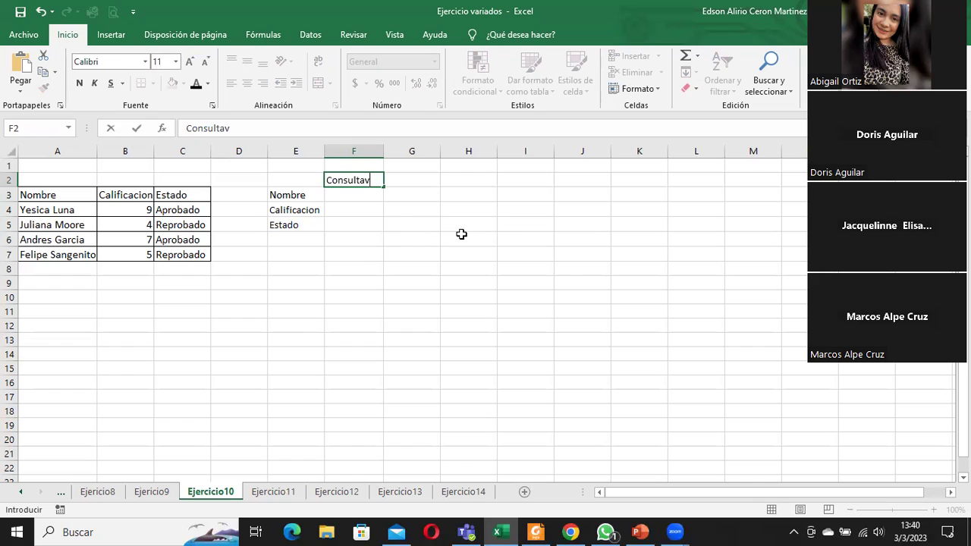
left_click(342, 198)
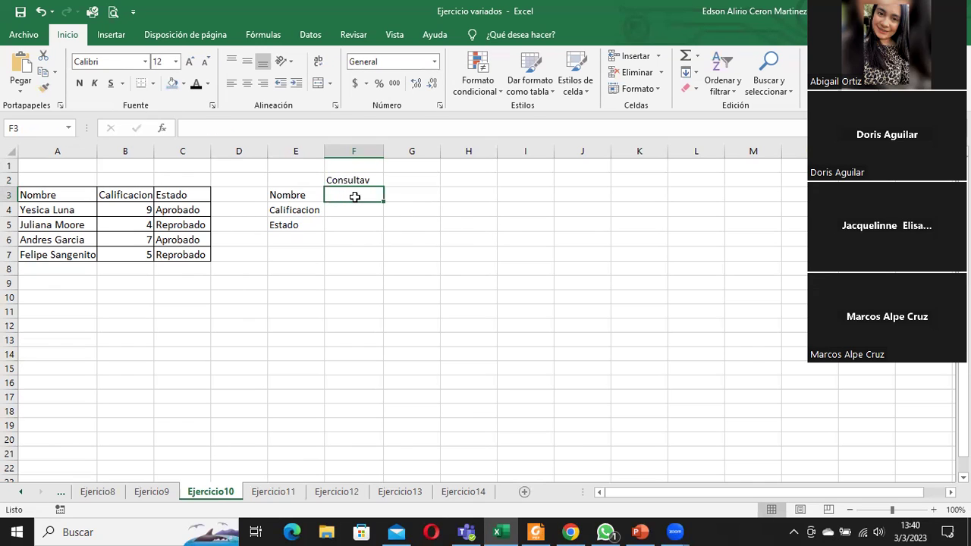
left_click(417, 176)
type("Busacarv")
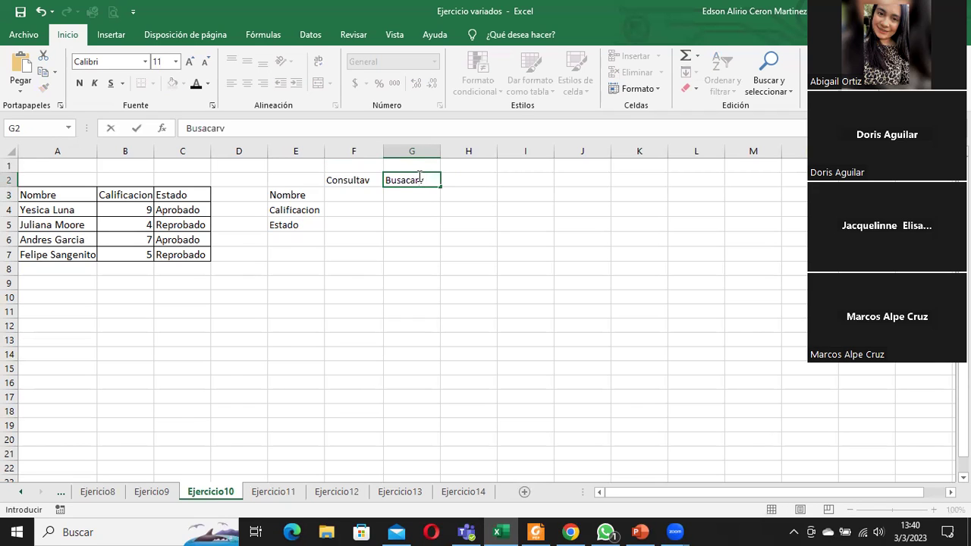
key("BackSpace")
key("BackSpace")
key("BackSpace")
type("carV")
key("Return")
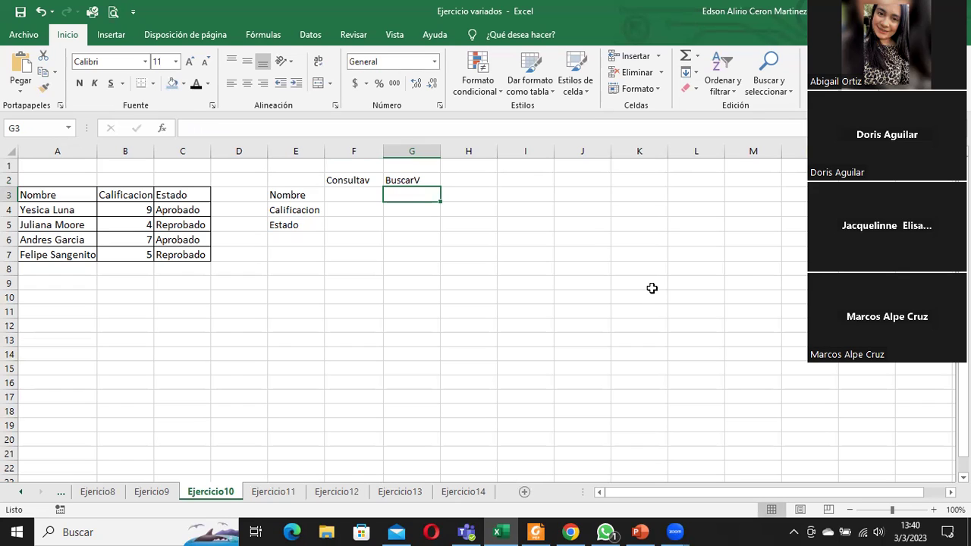
left_click(340, 196)
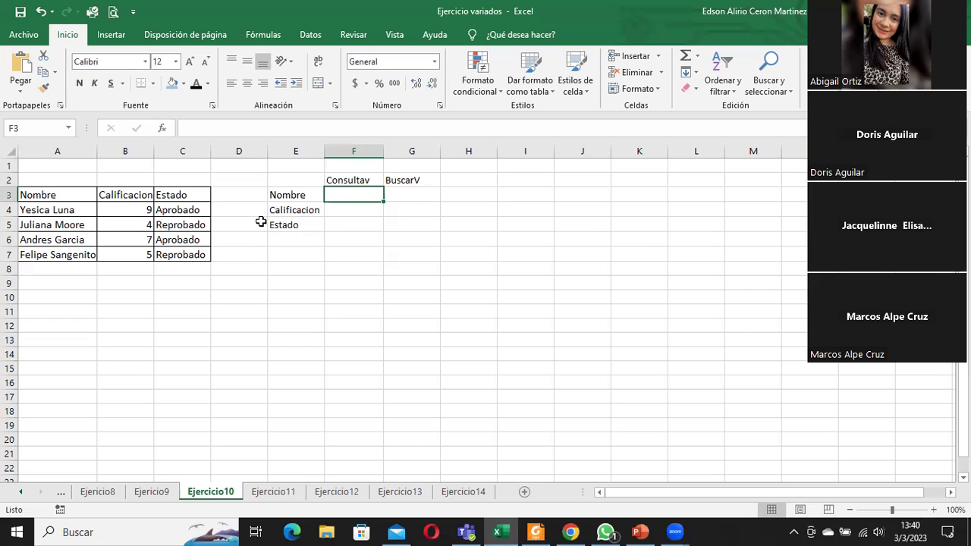
Step: Copy the first student's name from A4 into the lookup cell F3
double_click(345, 196)
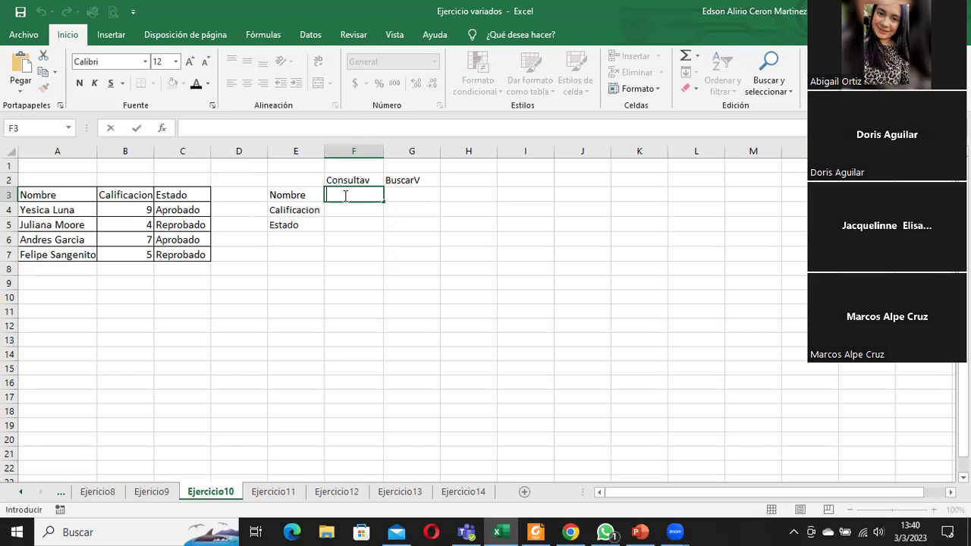
left_click(73, 210)
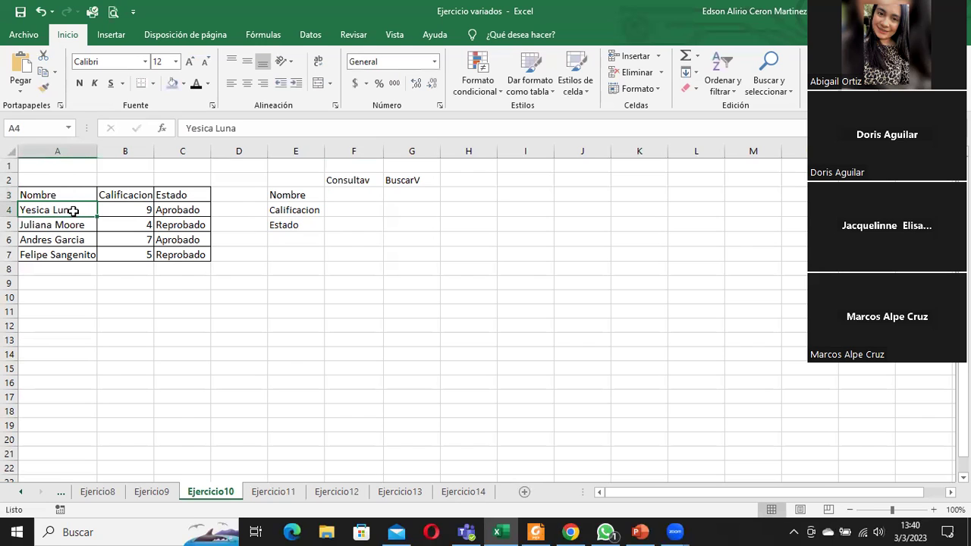
left_click(348, 195)
left_click(79, 210)
key("ctrl+c")
left_click(340, 192)
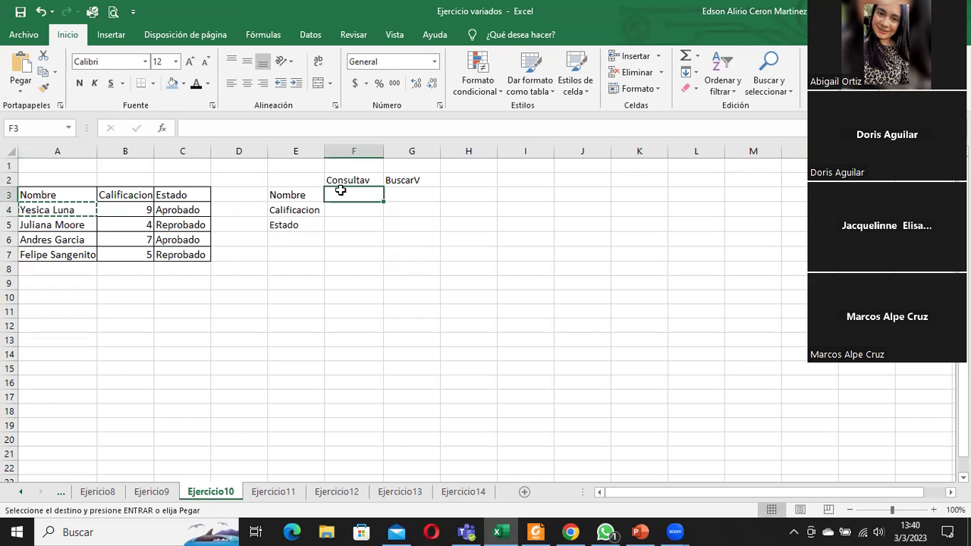
key("ctrl+v")
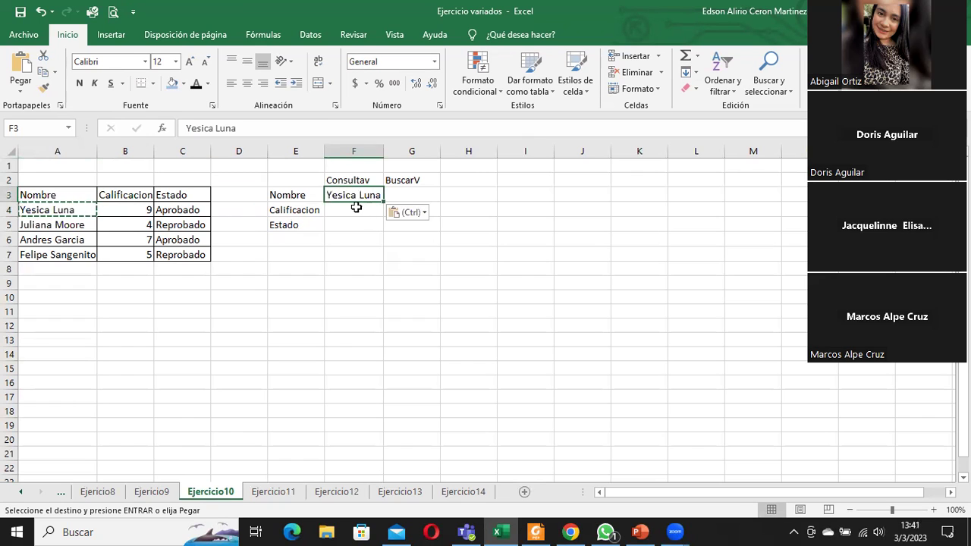
left_click(354, 208)
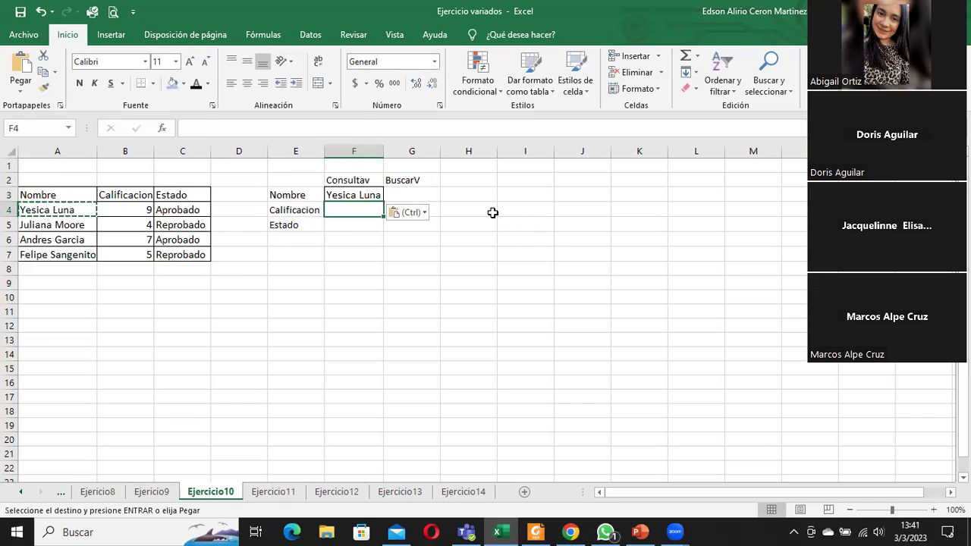
key("Escape")
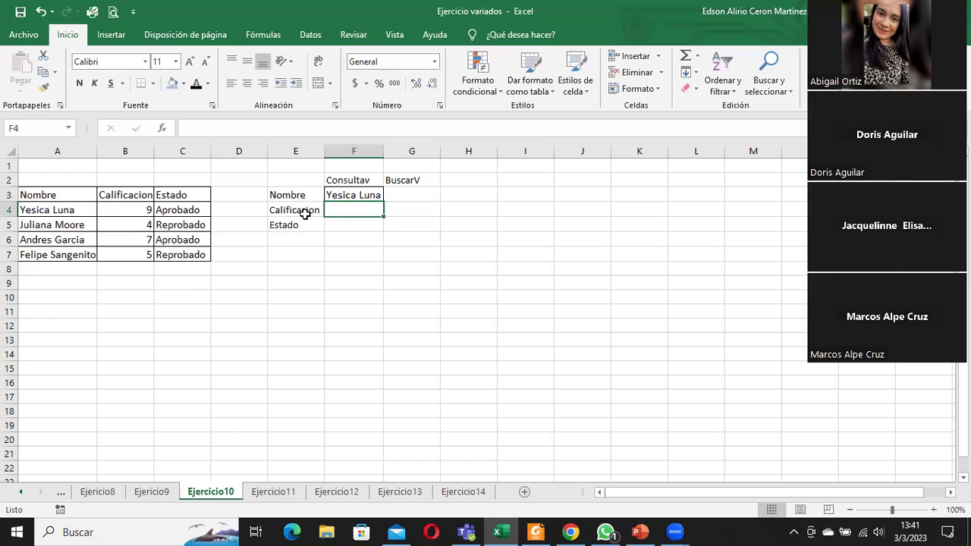
Step: Review the name in F3, the grades in B4:B6 and the result cells F4 and F5
left_click(354, 194)
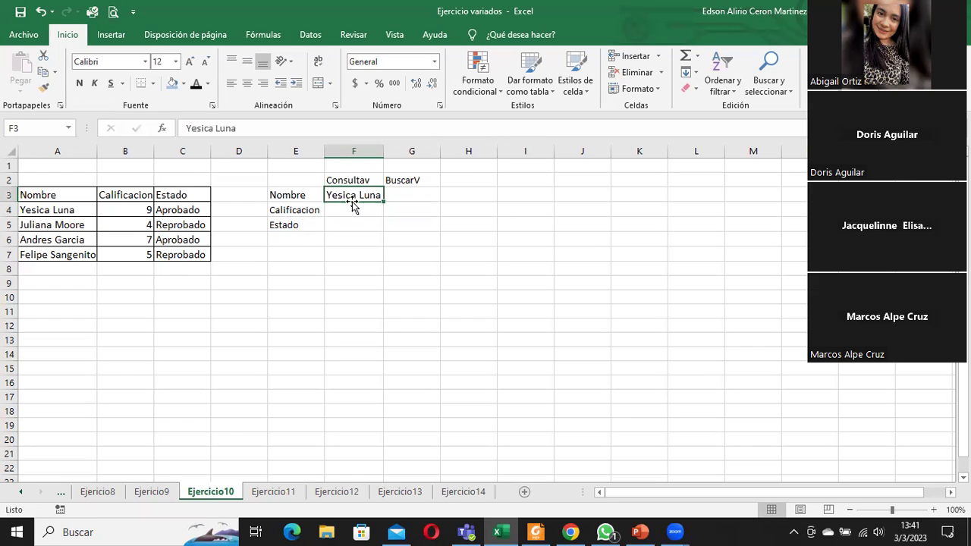
left_click(345, 207)
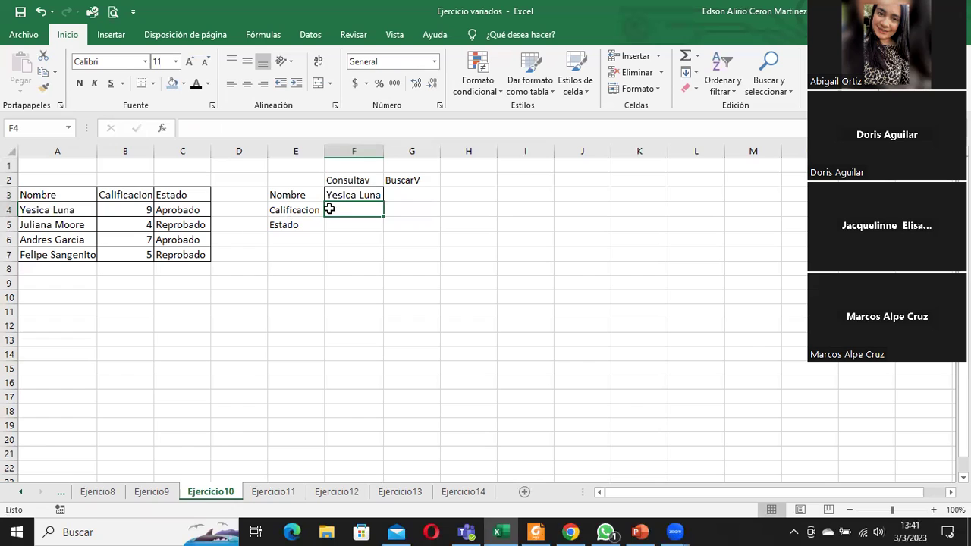
left_click_drag(141, 210, 148, 243)
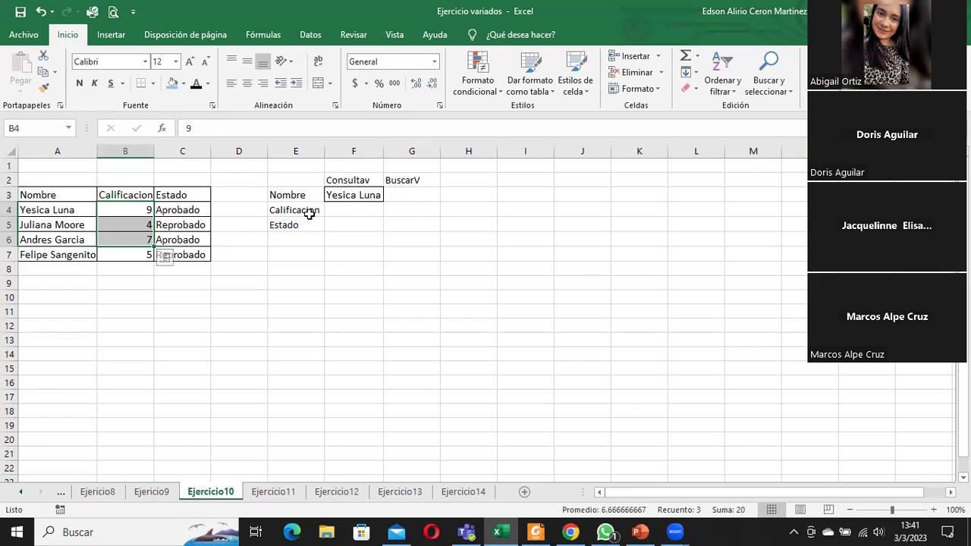
left_click(333, 209)
left_click(343, 194)
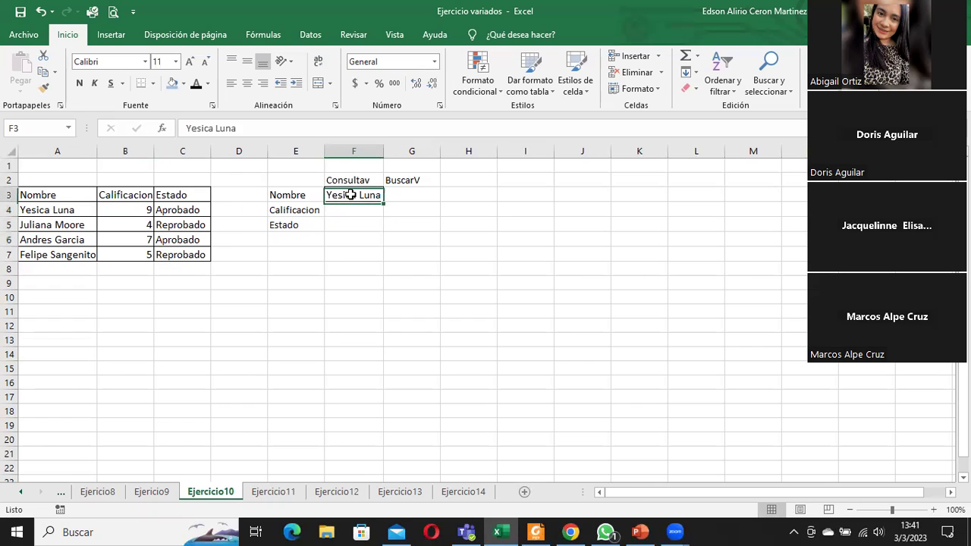
left_click(348, 227)
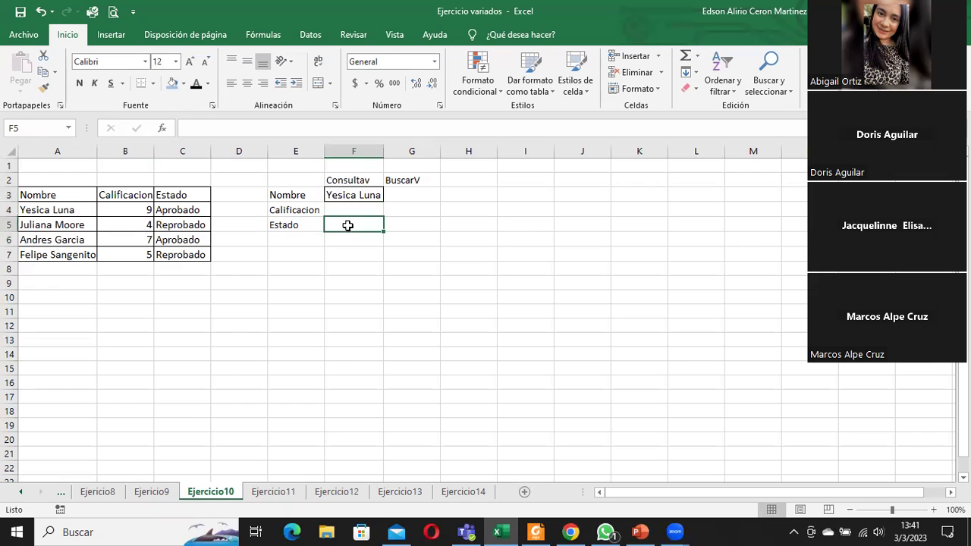
left_click(345, 198)
left_click(346, 208)
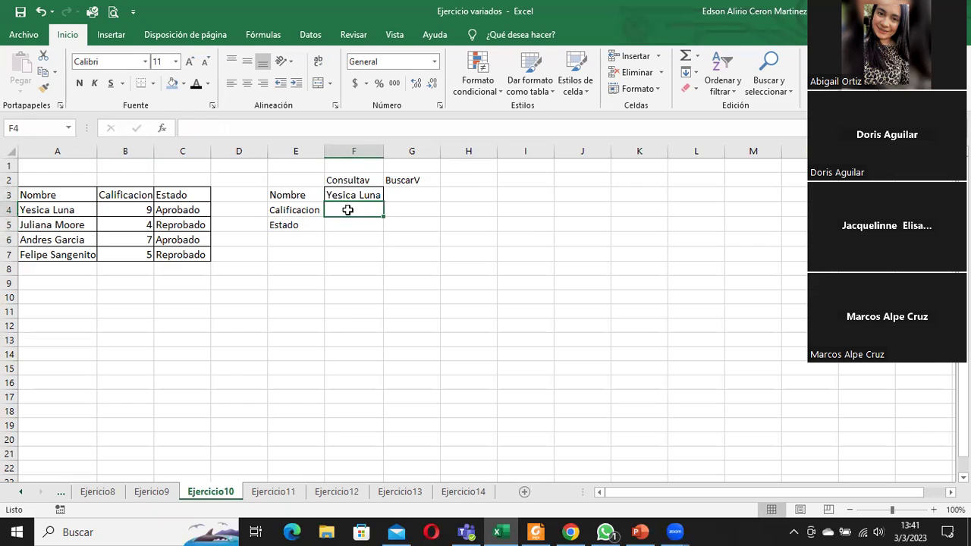
Step: Enter =BUSCARV(F3;A3:C7;F5;FALSO) in F4, which returns #¡VALOR!
type("=")
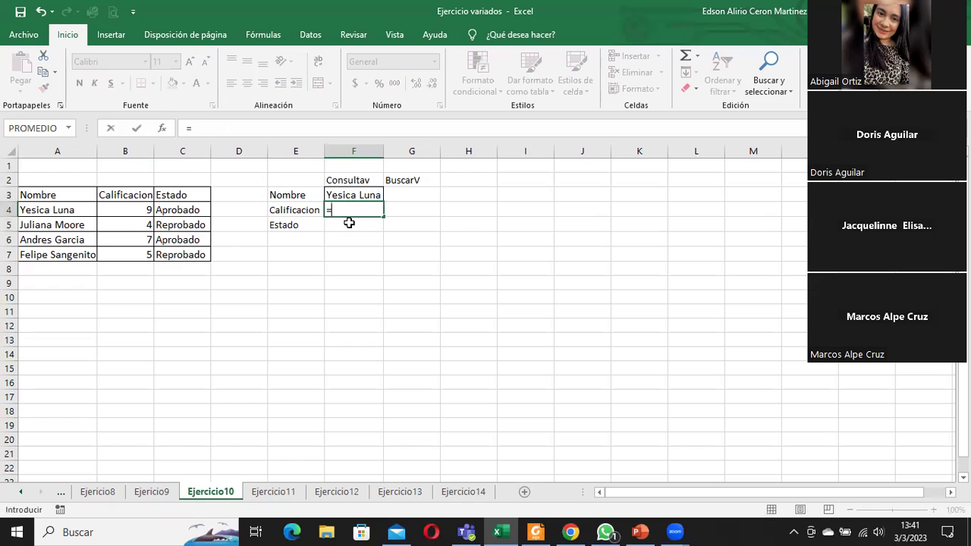
type("buscar")
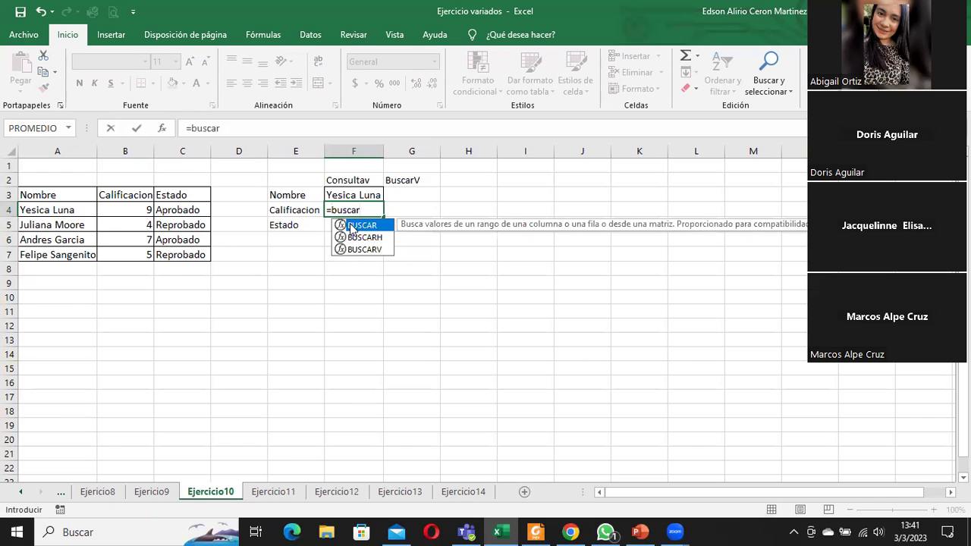
double_click(356, 249)
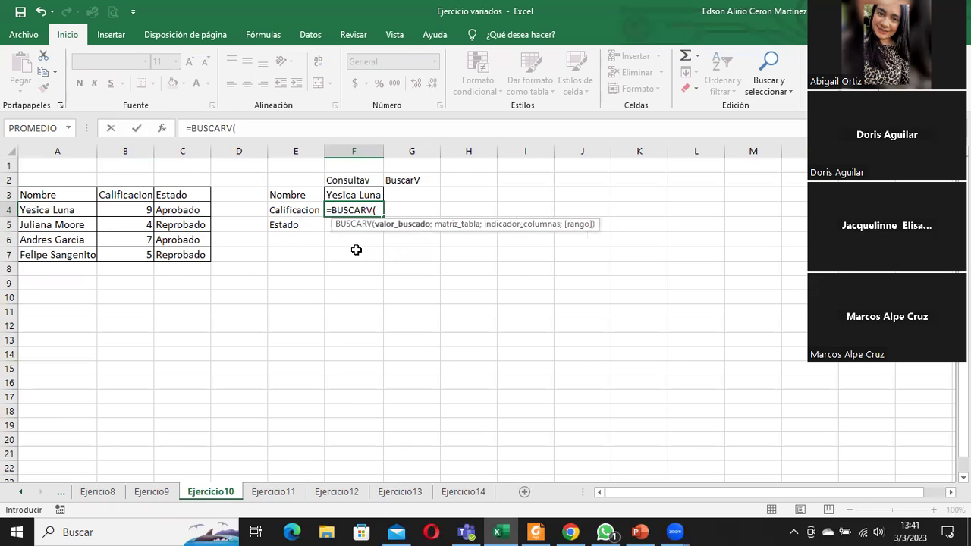
left_click(345, 195)
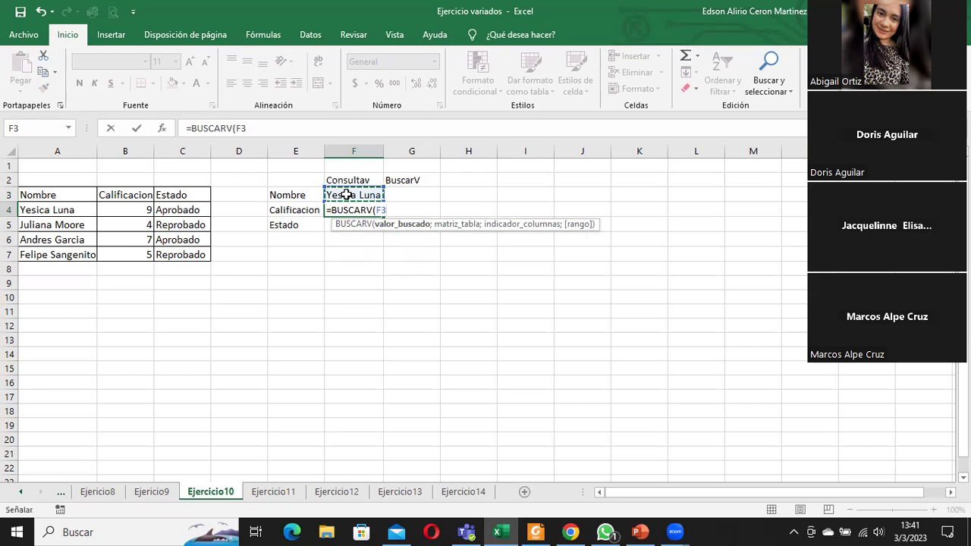
type(";")
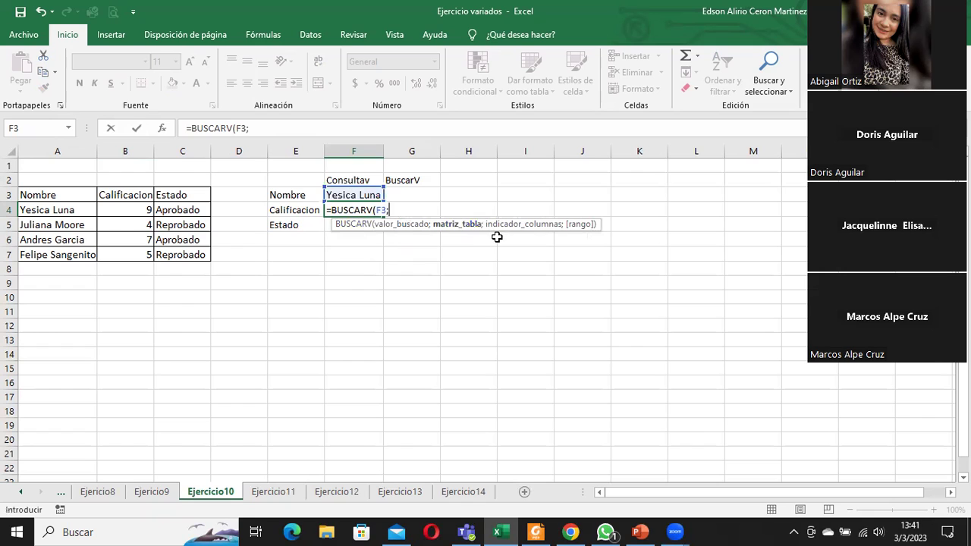
left_click_drag(66, 198, 190, 253)
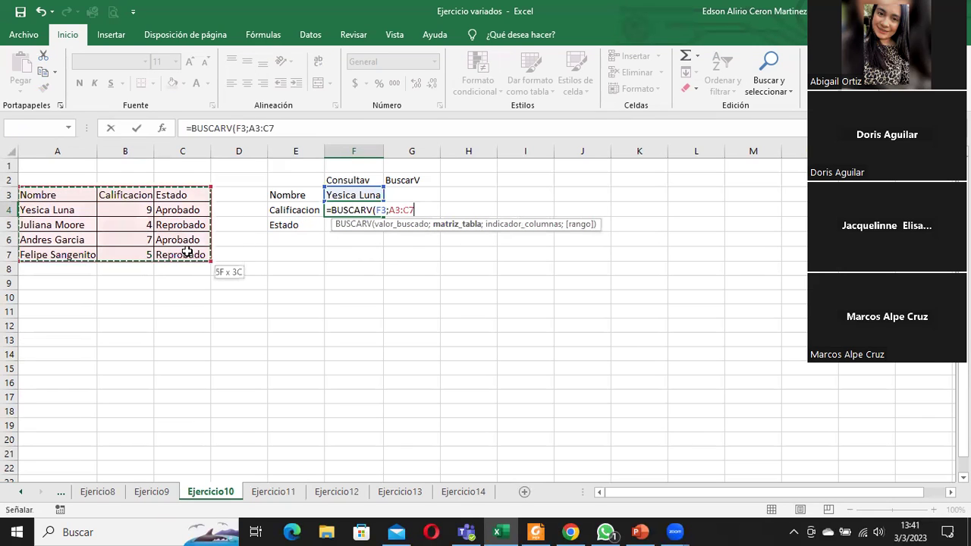
type(";")
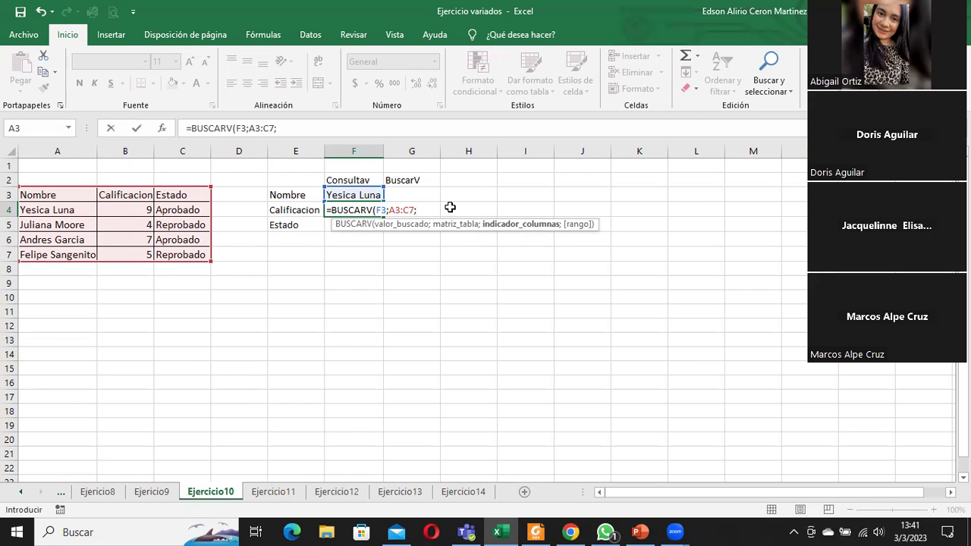
key("Down")
type(";")
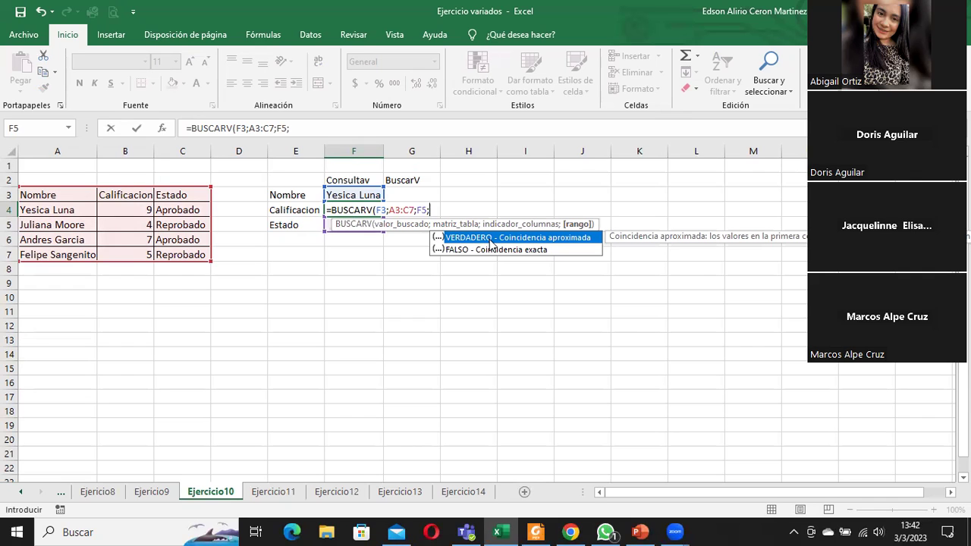
left_click(471, 251)
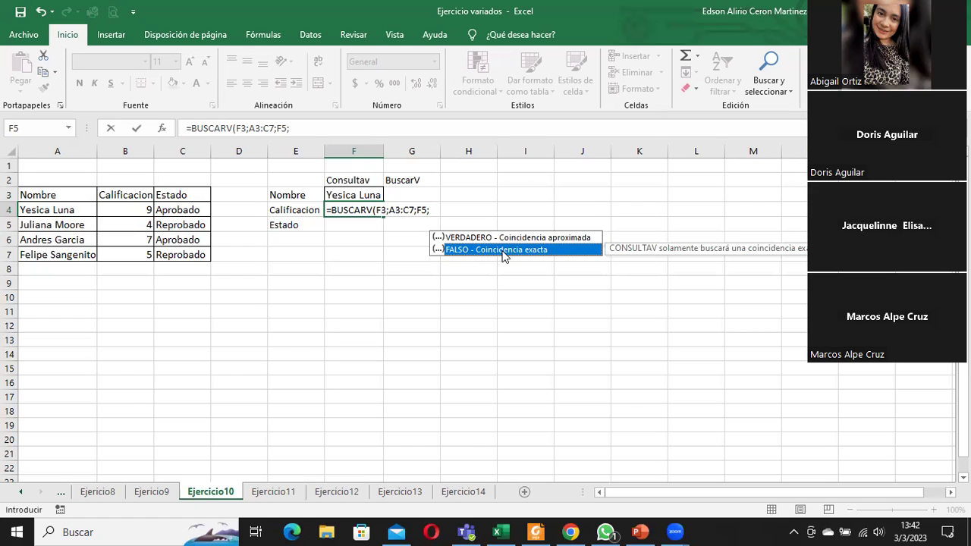
double_click(502, 249)
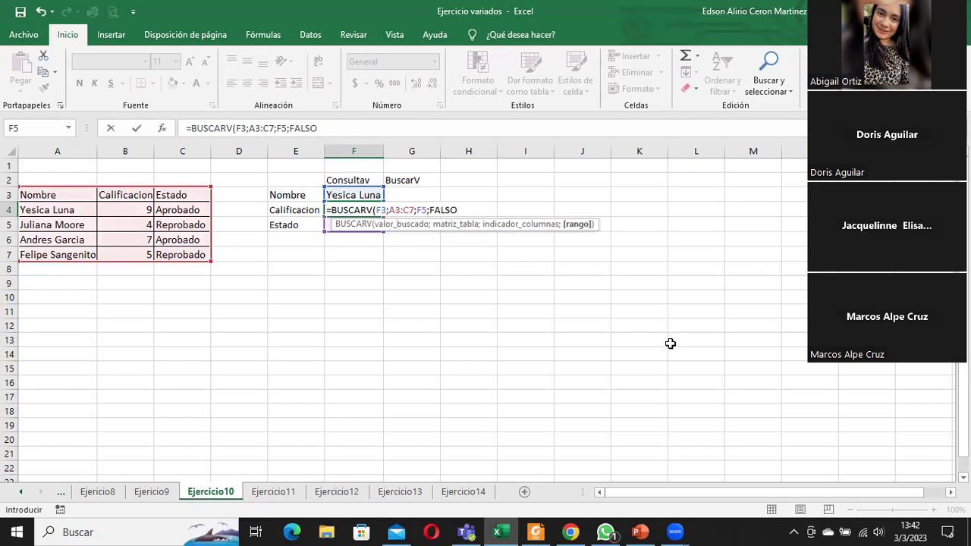
key("Return")
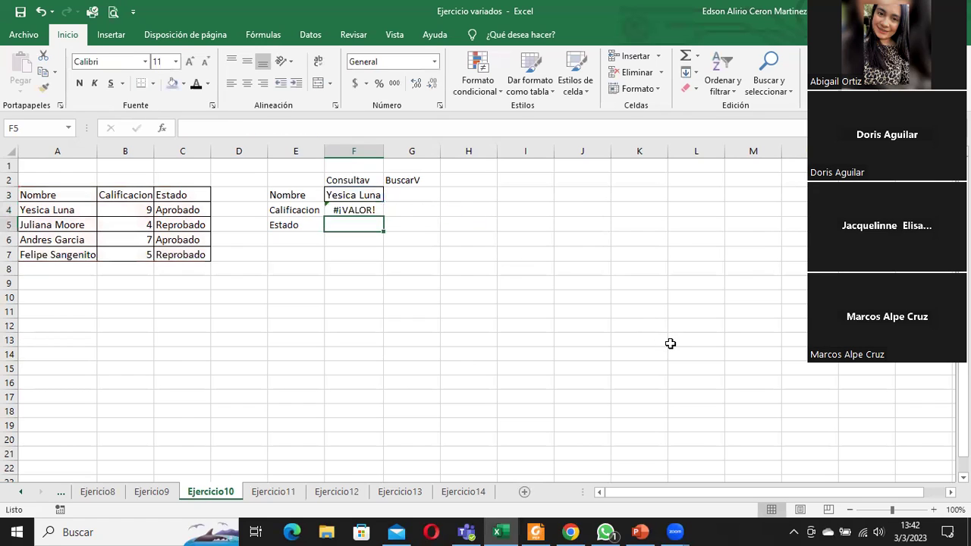
Step: Retype the student's name in F3
left_click(341, 210)
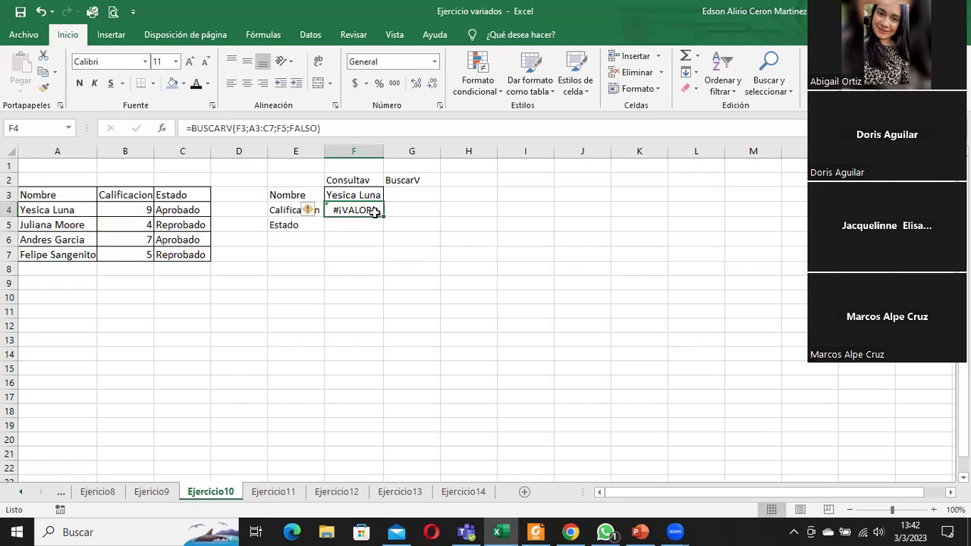
left_click(371, 195)
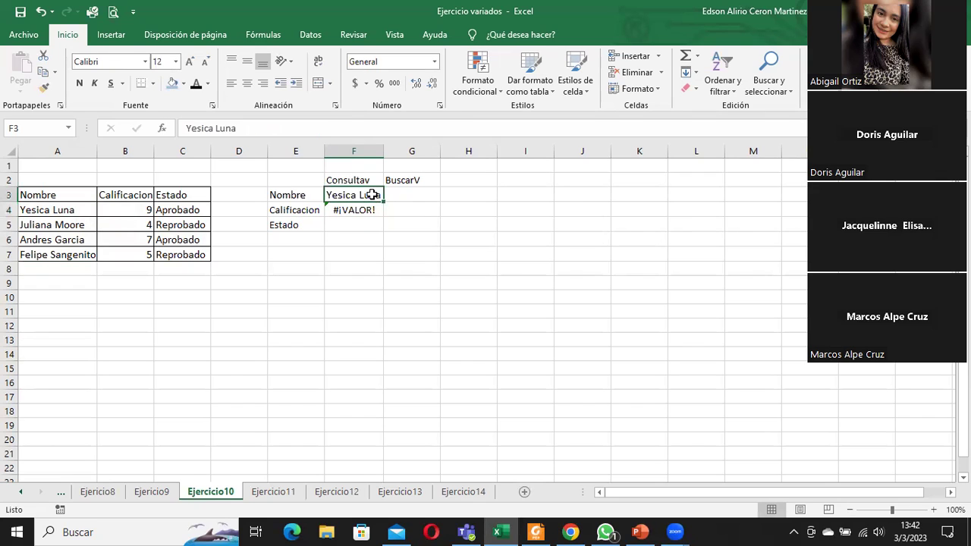
key("Delete")
type("Yesica ")
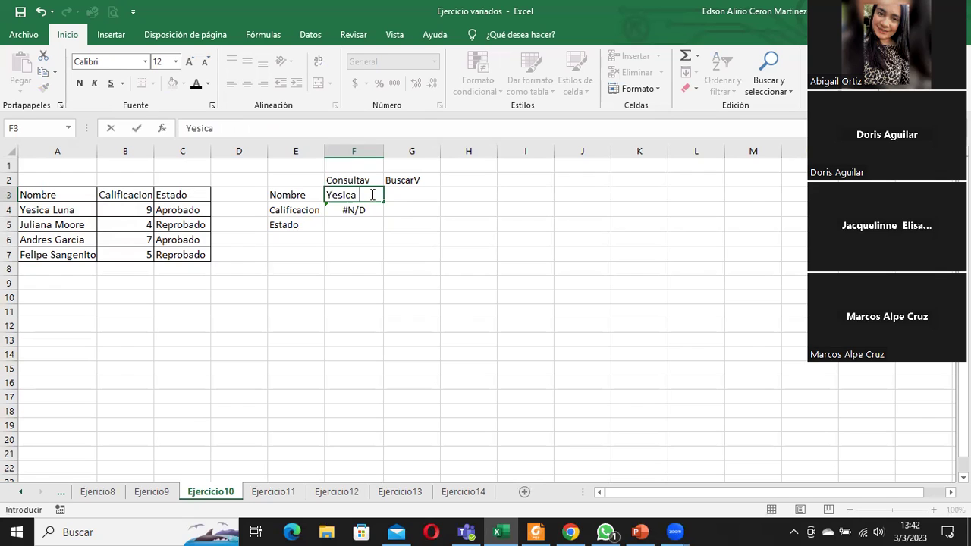
type("Luna")
key("Return")
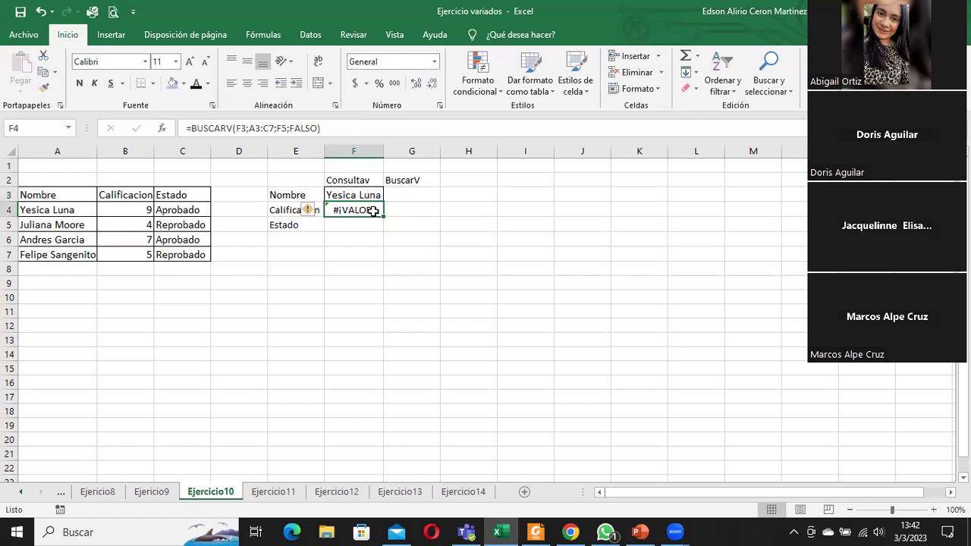
Step: Clear the failed lookup and the stray #¿NOMBRE? entry from F4, leaving it empty
key("Delete")
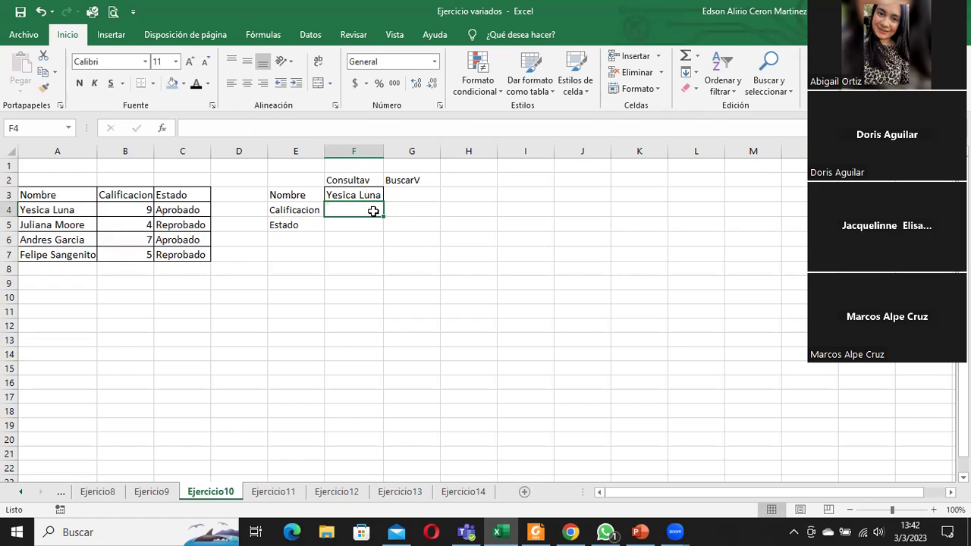
type("=buscart")
key("Home")
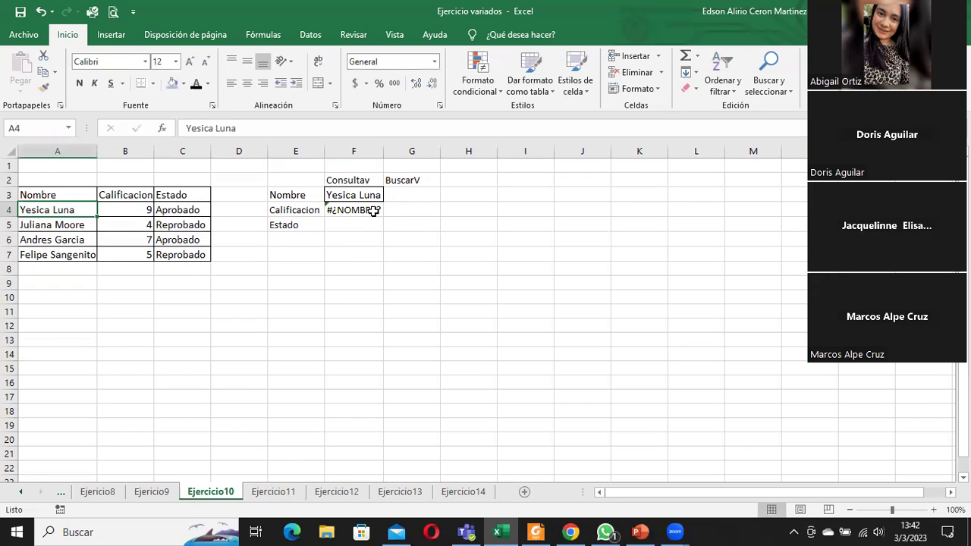
left_click(373, 211)
key("Delete")
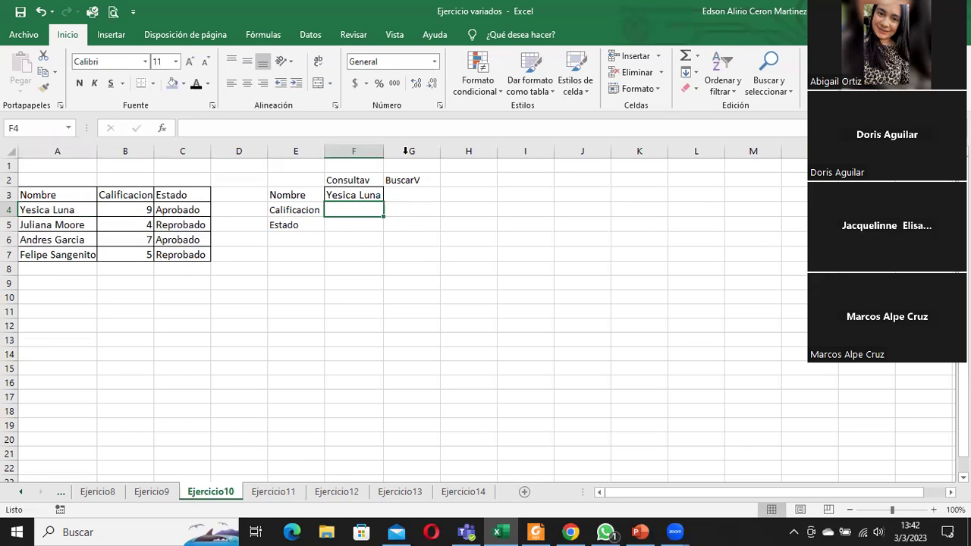
left_click(407, 151)
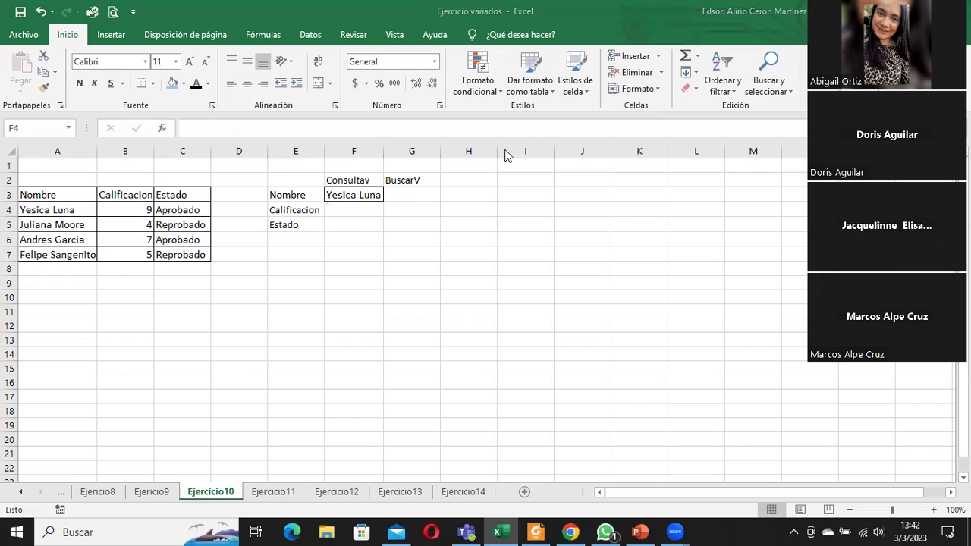
left_click(347, 206)
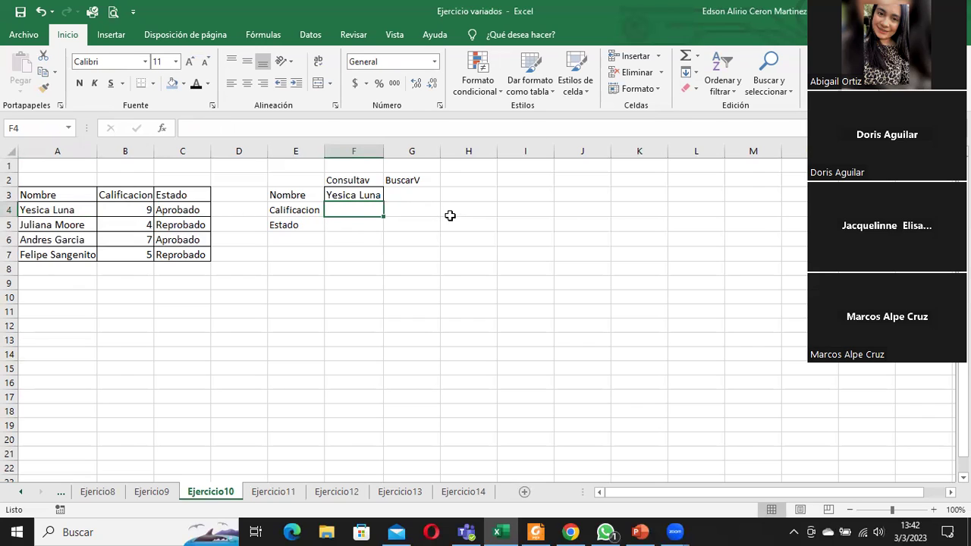
Step: Enter =BUSCARV(F5;A3:C7;2;FALSO) in F4, which returns #N/D
type("=")
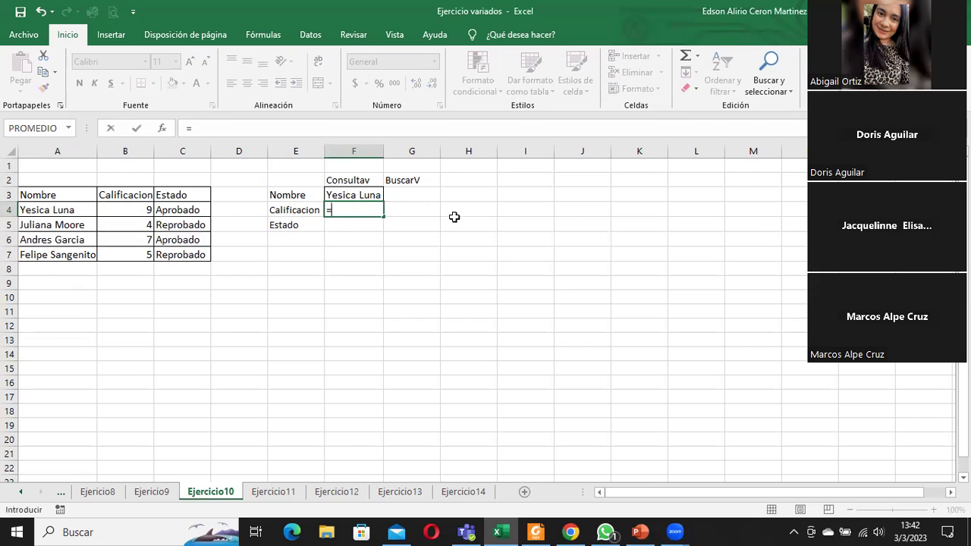
type("buscar")
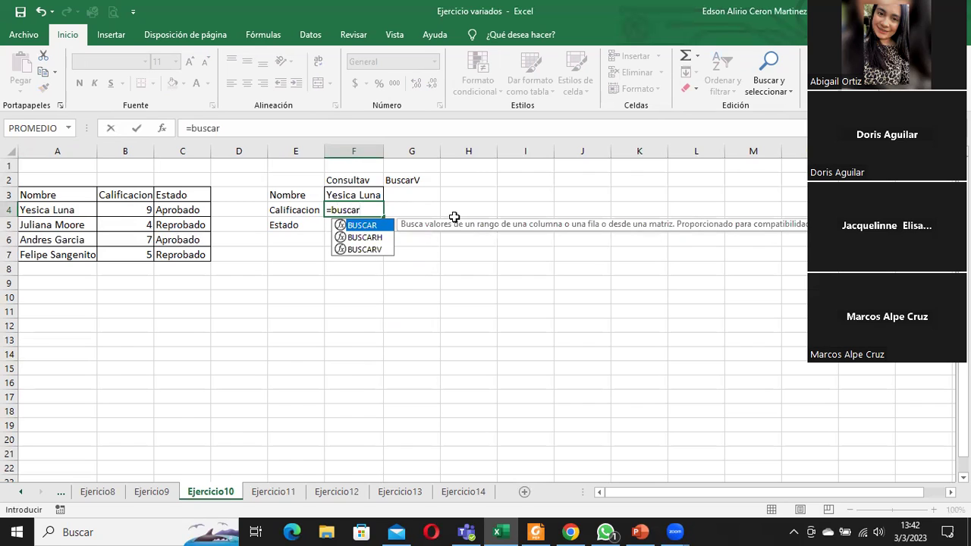
double_click(364, 249)
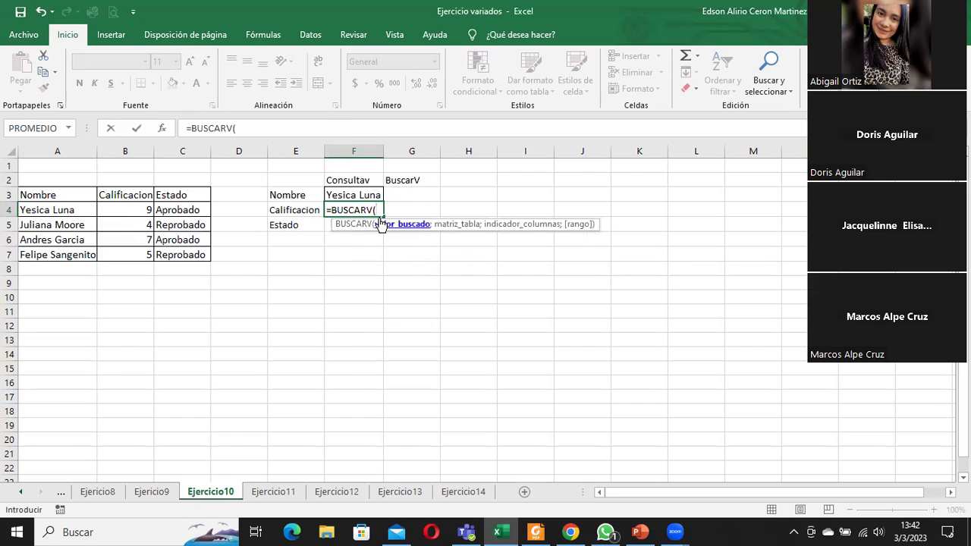
type("F5")
type(";")
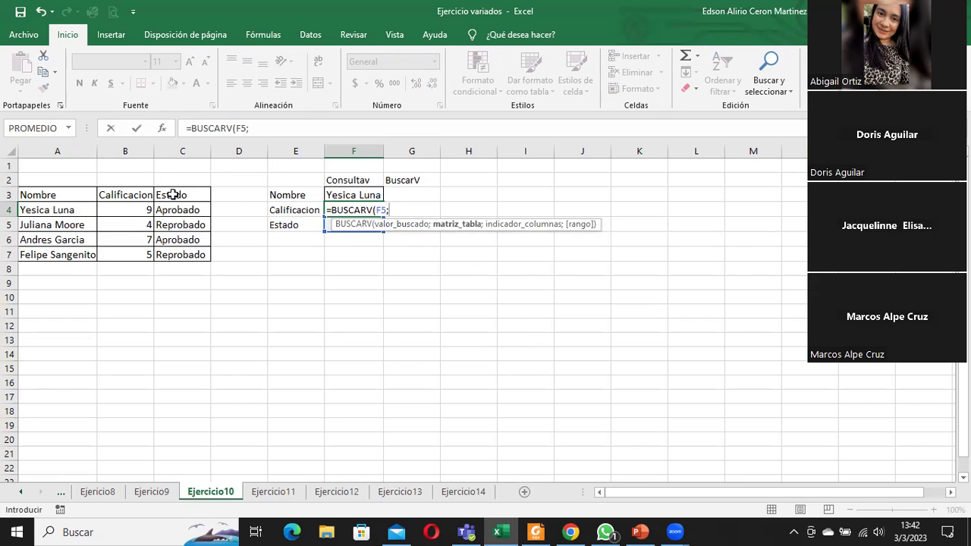
left_click_drag(70, 194, 185, 254)
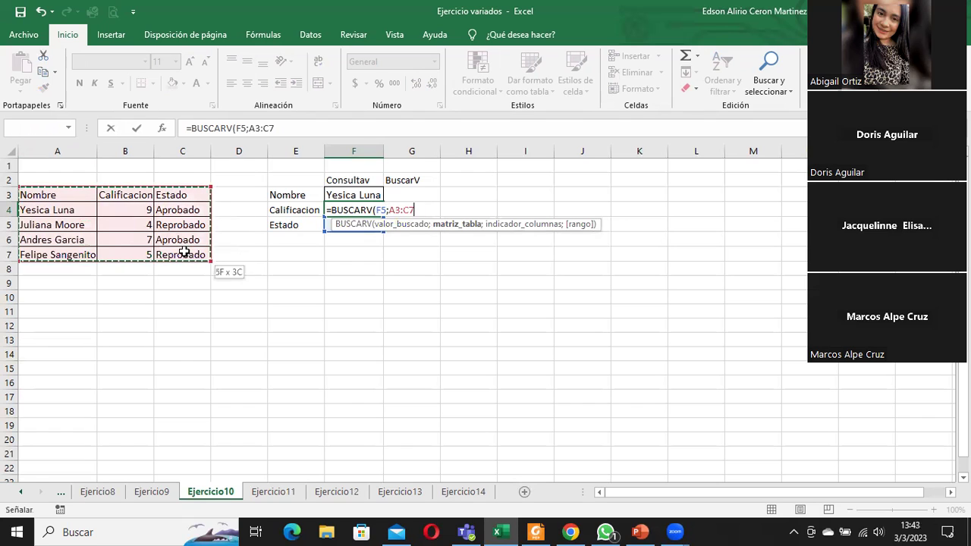
type(";")
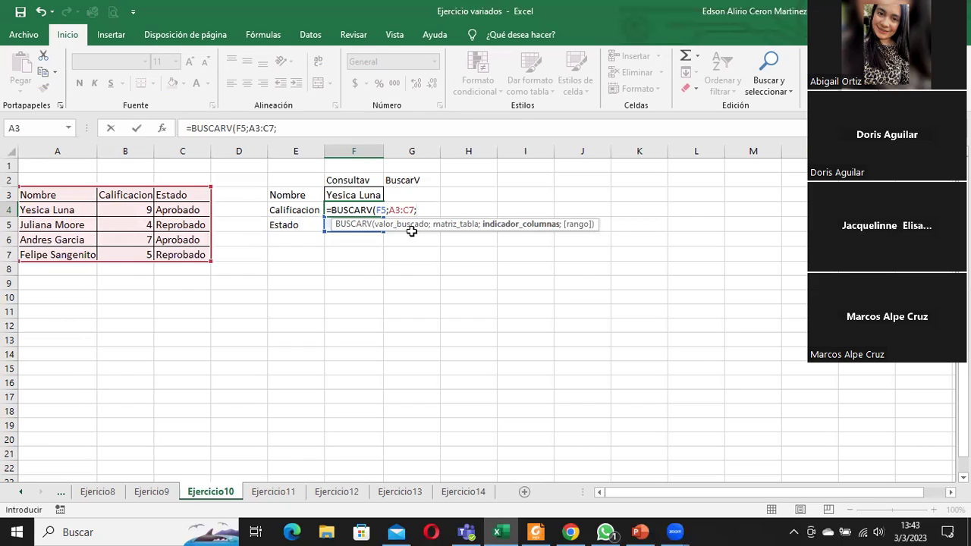
type("2")
type(";")
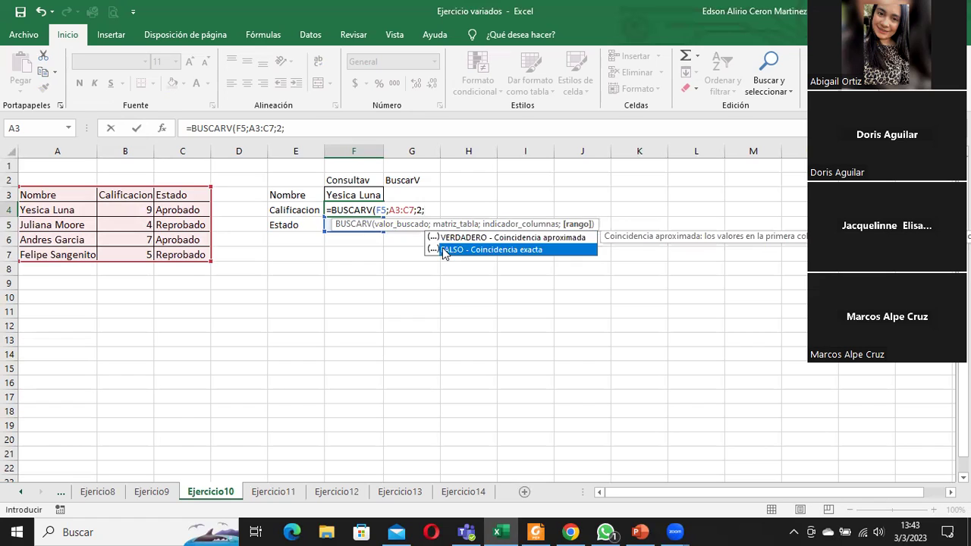
double_click(444, 249)
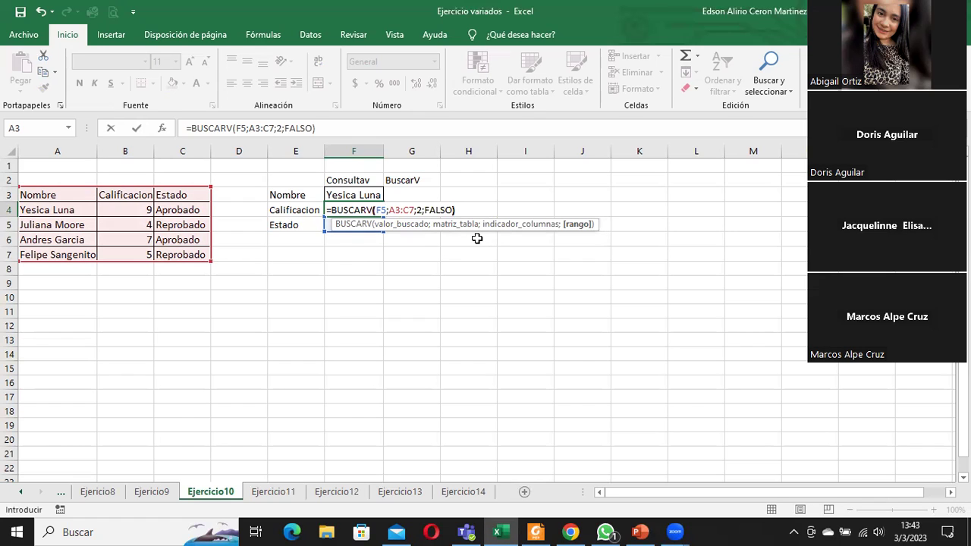
key("Return")
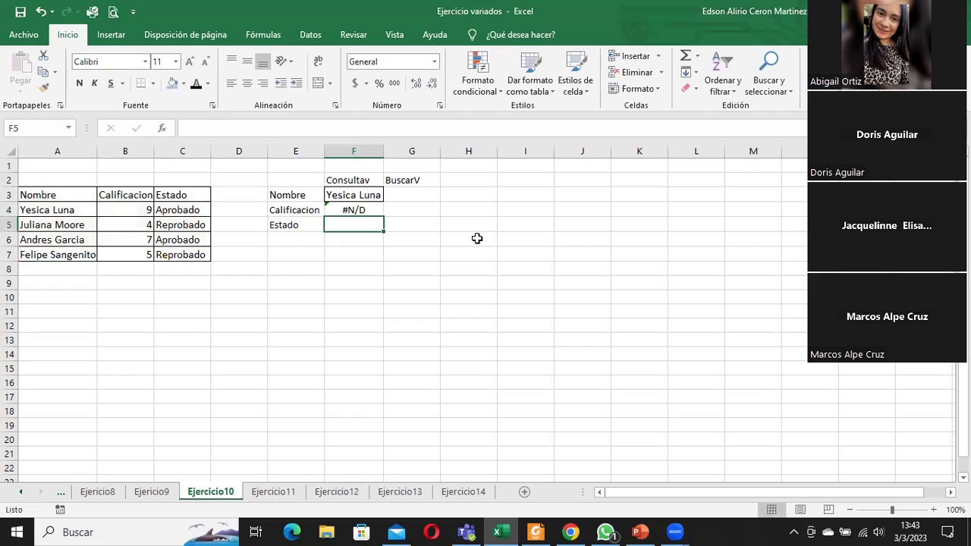
left_click(337, 208)
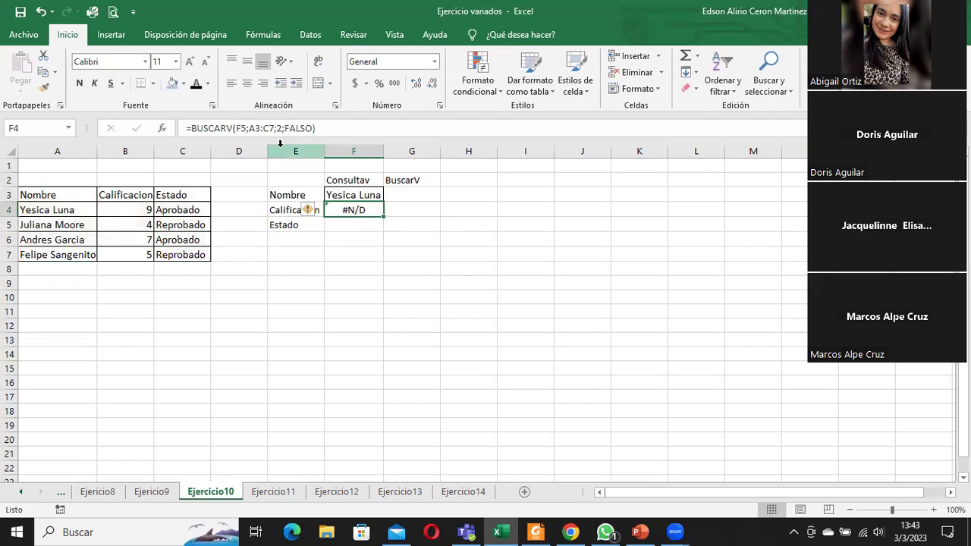
Step: Change the F4 lookup value from F5 to F3 so it returns the grade 9
left_click(241, 128)
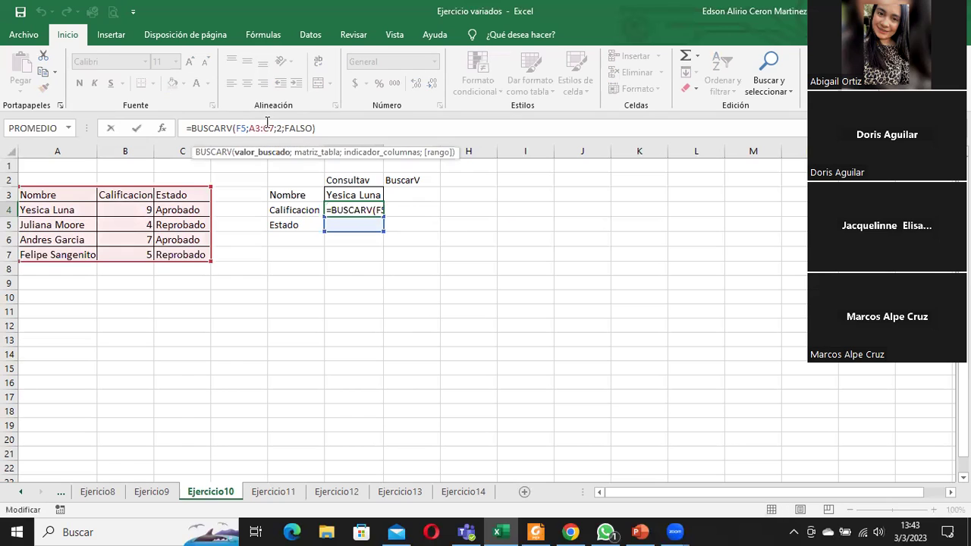
key("Delete")
key("Return")
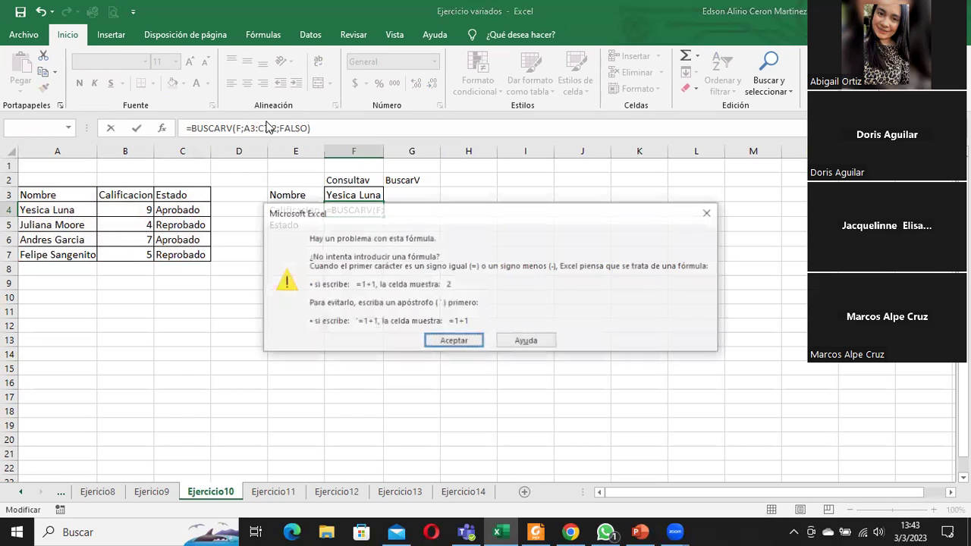
left_click(449, 342)
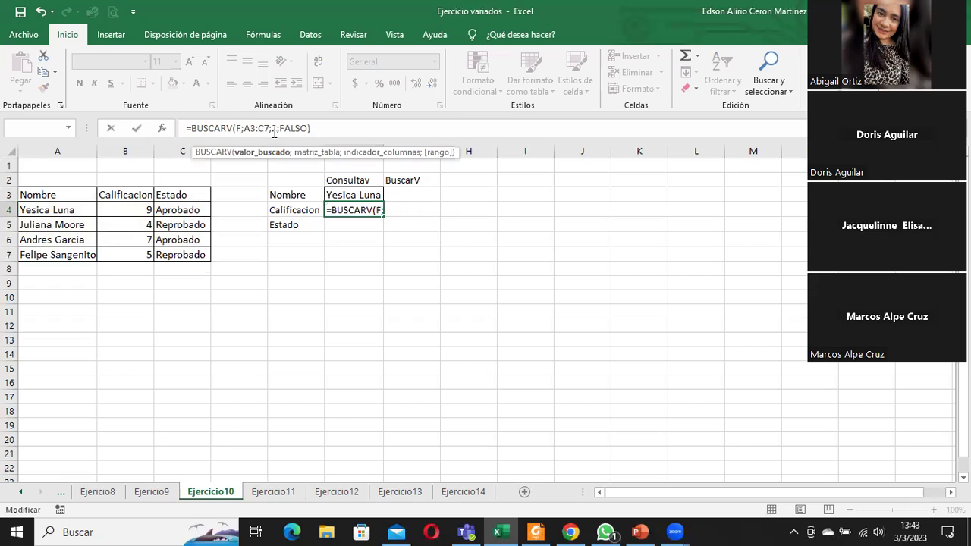
type("3")
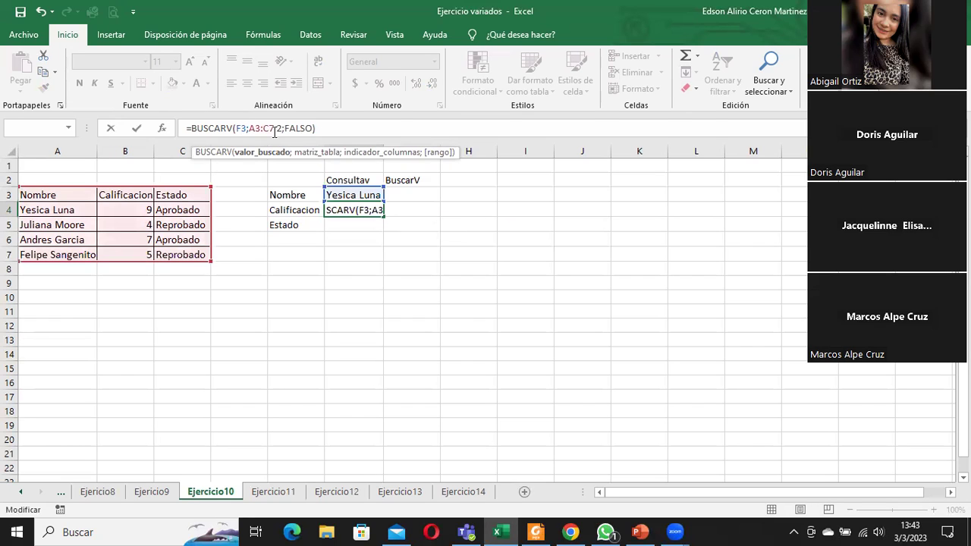
key("Return")
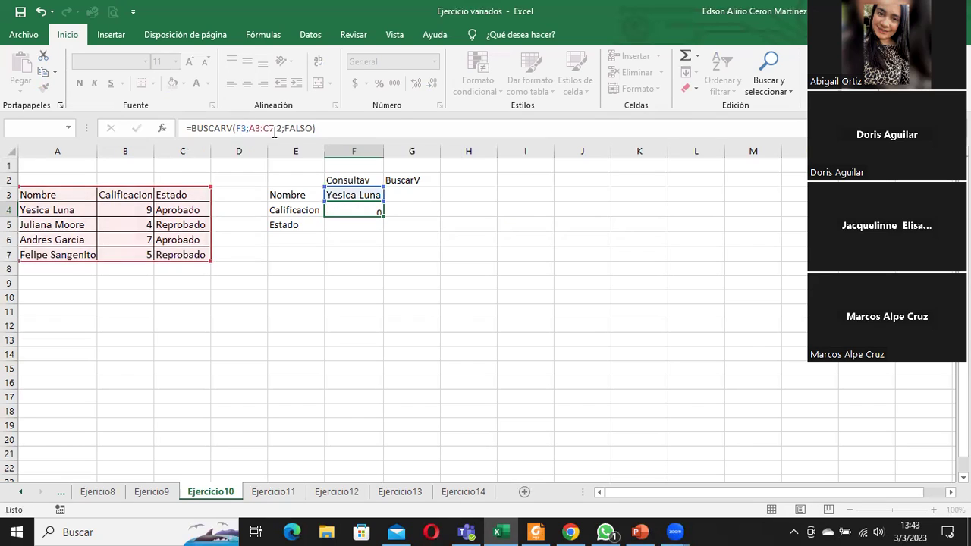
Step: Review the name in F3, the lookup in F4 and the empty Estado cell F5
left_click(362, 211)
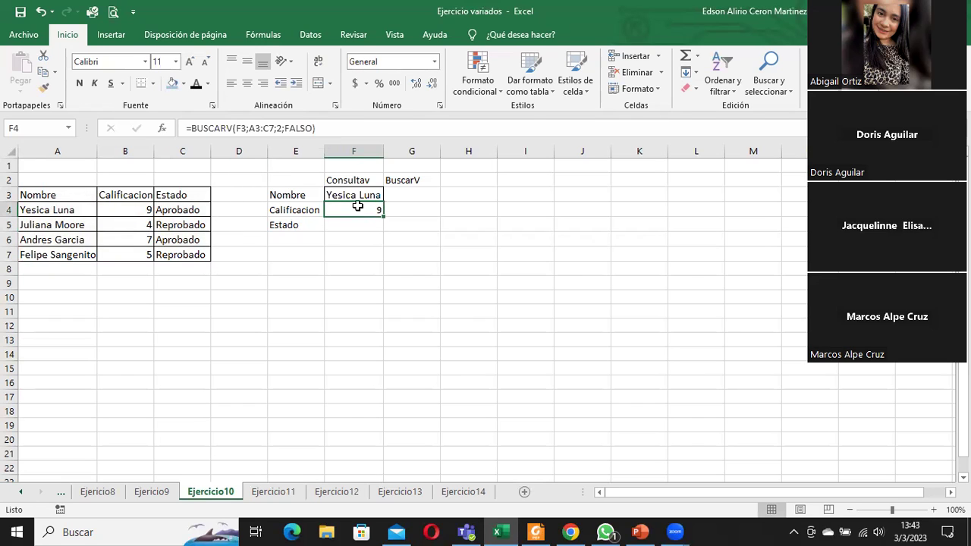
left_click(355, 193)
left_click(358, 209)
left_click(354, 225)
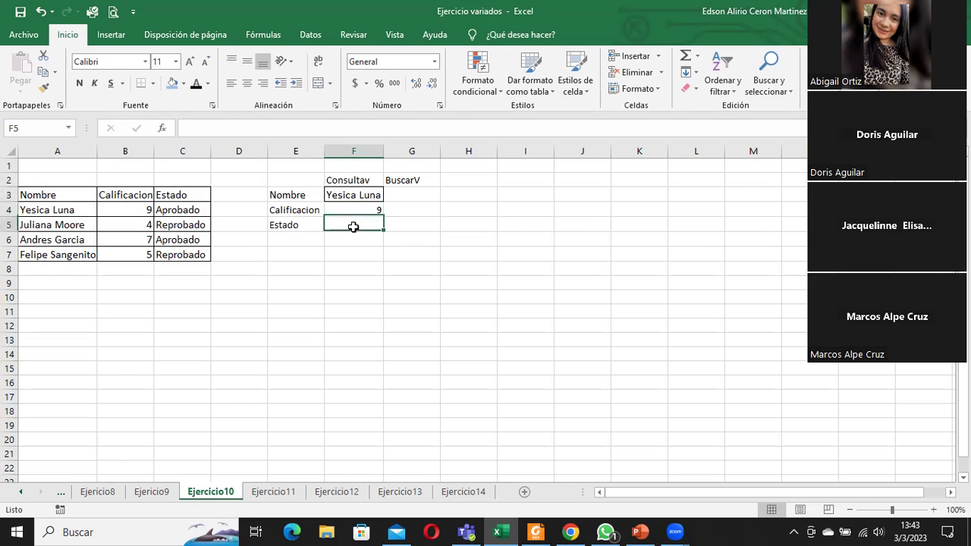
left_click(330, 195)
left_click(342, 212)
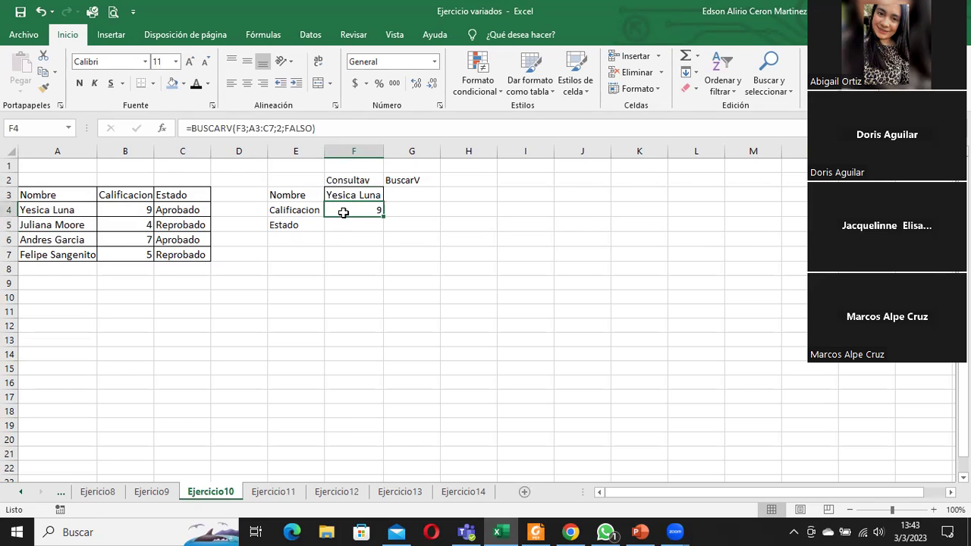
left_click(346, 226)
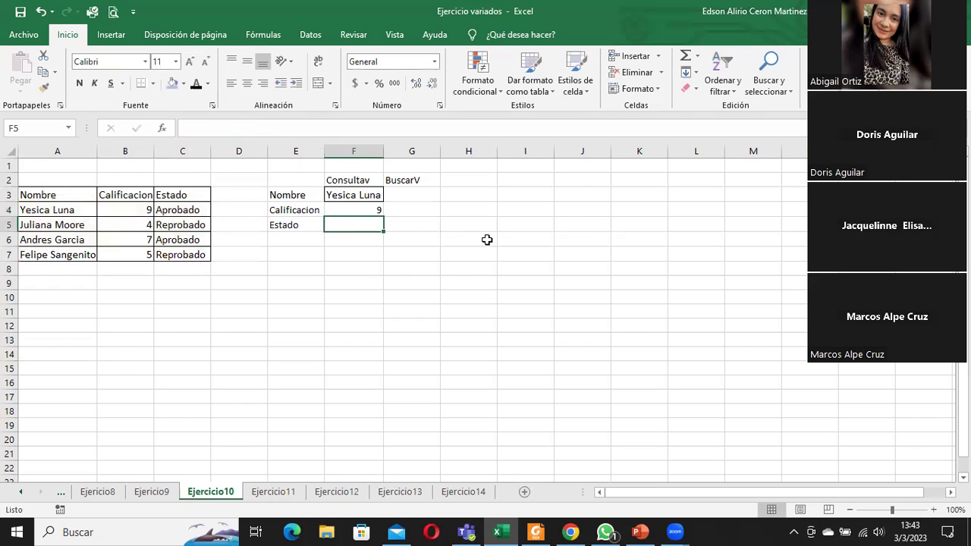
Step: Begin the F5 formula =BUSCARV(F3;A3:C7; after fixing a stray parenthesis and colon
type("=(")
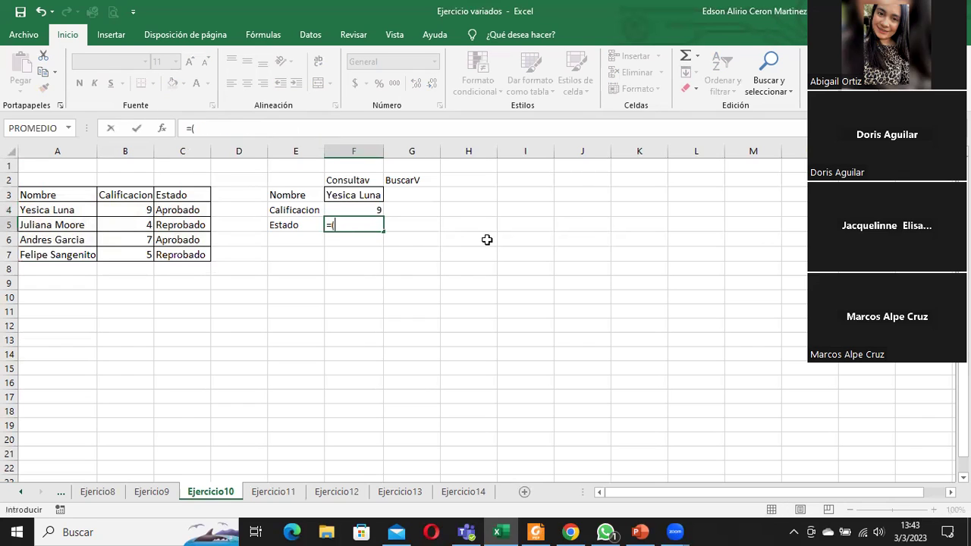
key("BackSpace")
type("B")
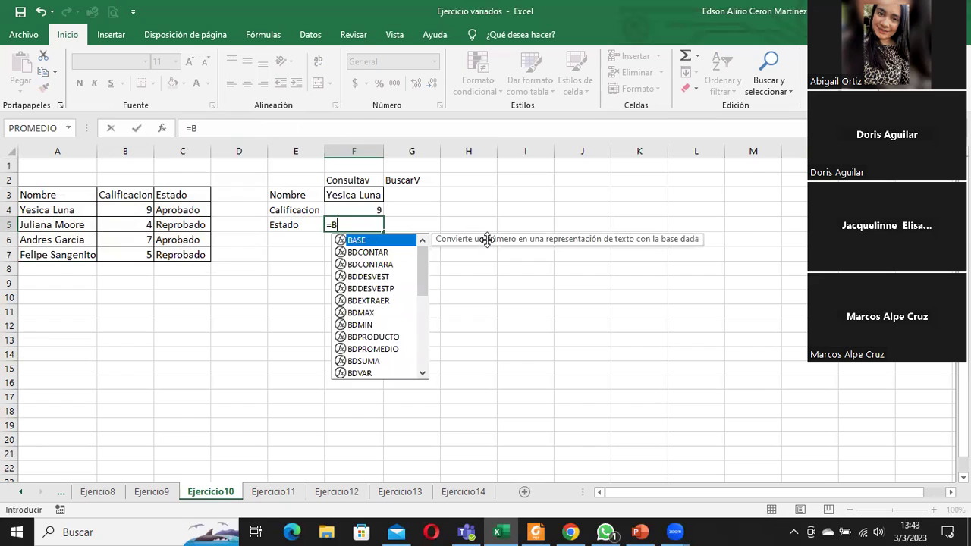
type("USCARV")
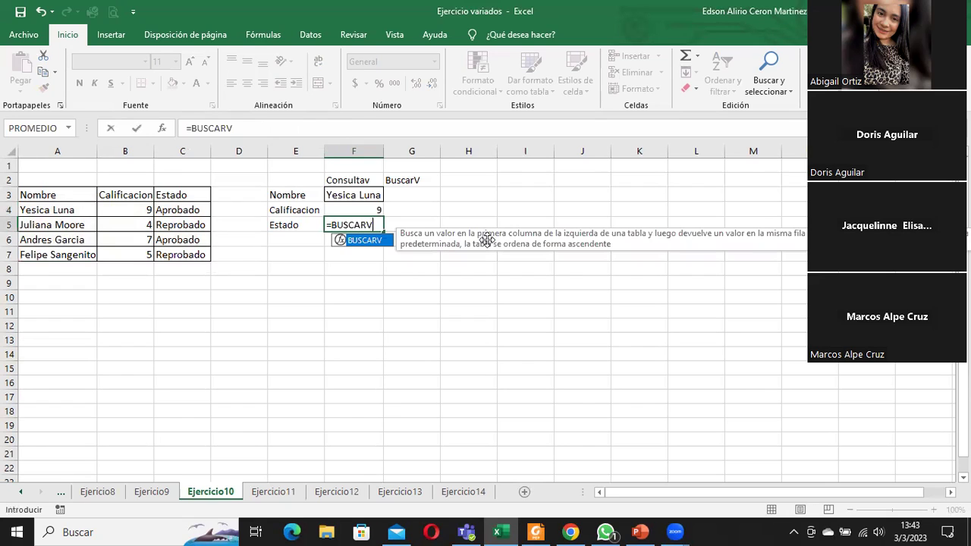
double_click(370, 241)
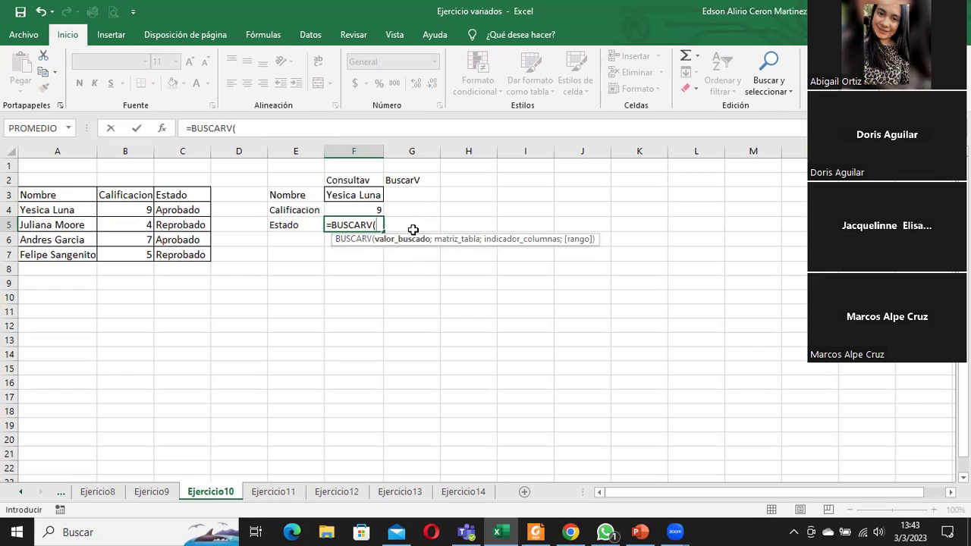
type("F3;")
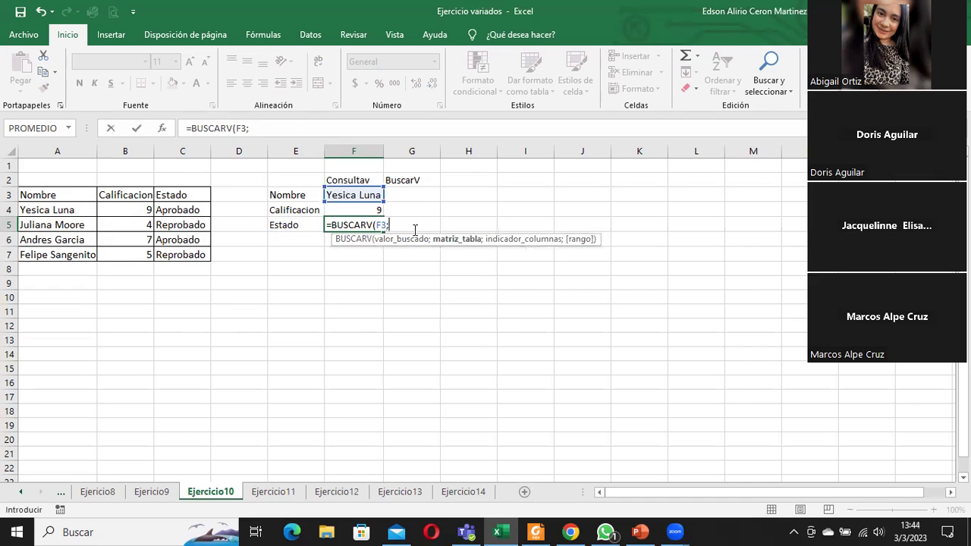
left_click(87, 195)
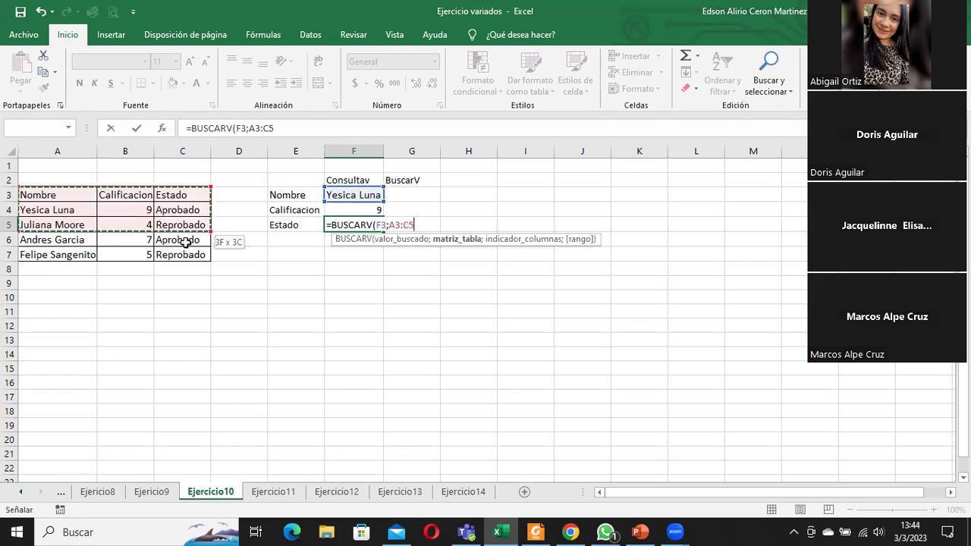
left_click_drag(107, 197, 190, 255)
left_click(301, 128)
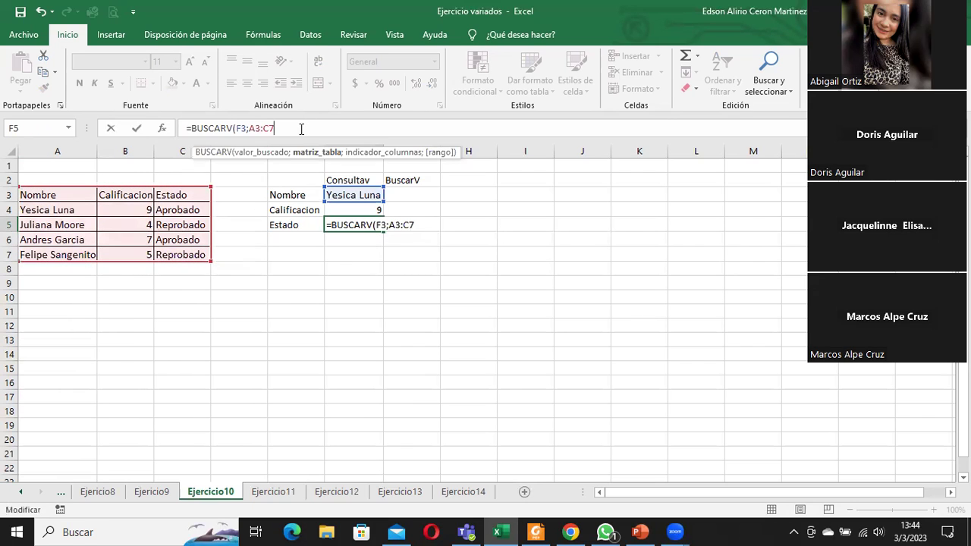
type(":")
left_click(426, 221)
key("BackSpace")
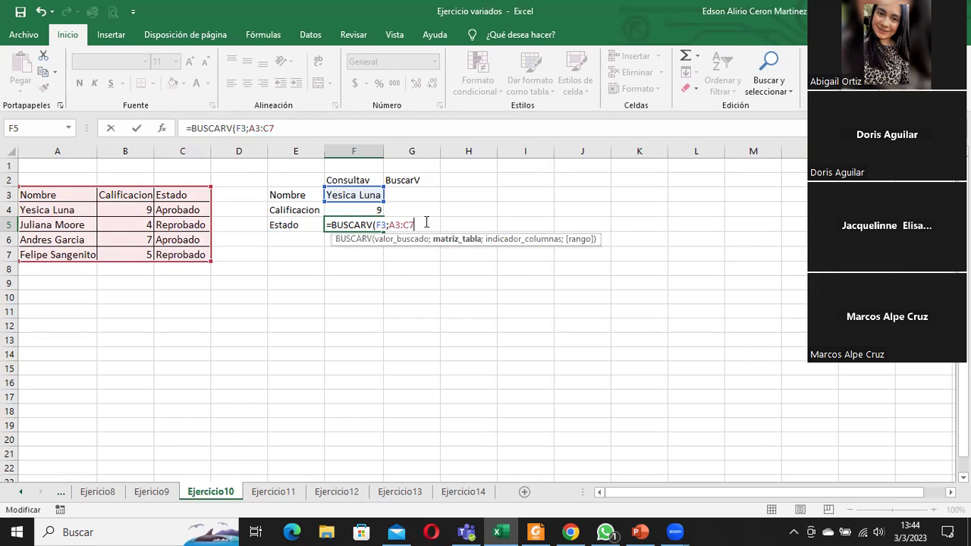
type(";")
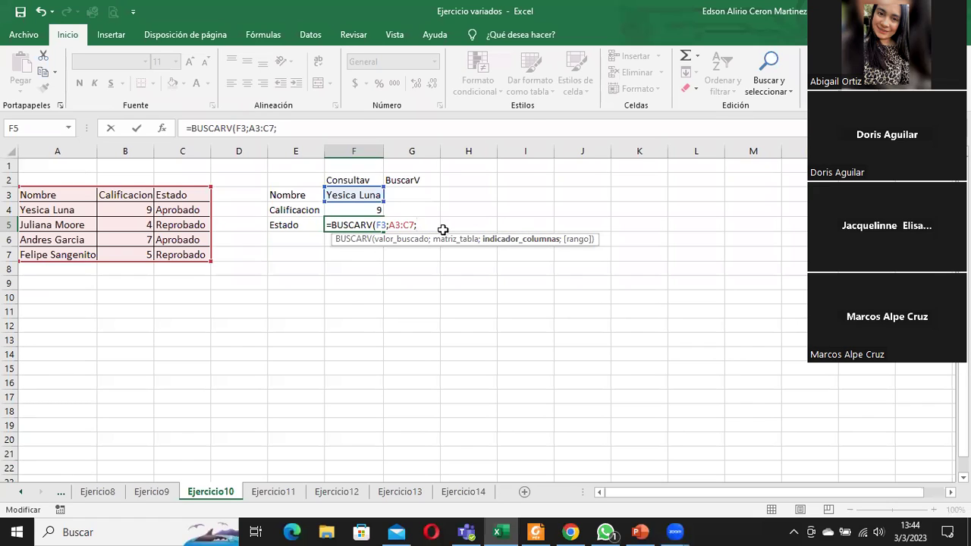
Step: Reselect A3:C7 and complete the F5 lookup with column 3 and FALSO
key("BackSpace")
key("BackSpace")
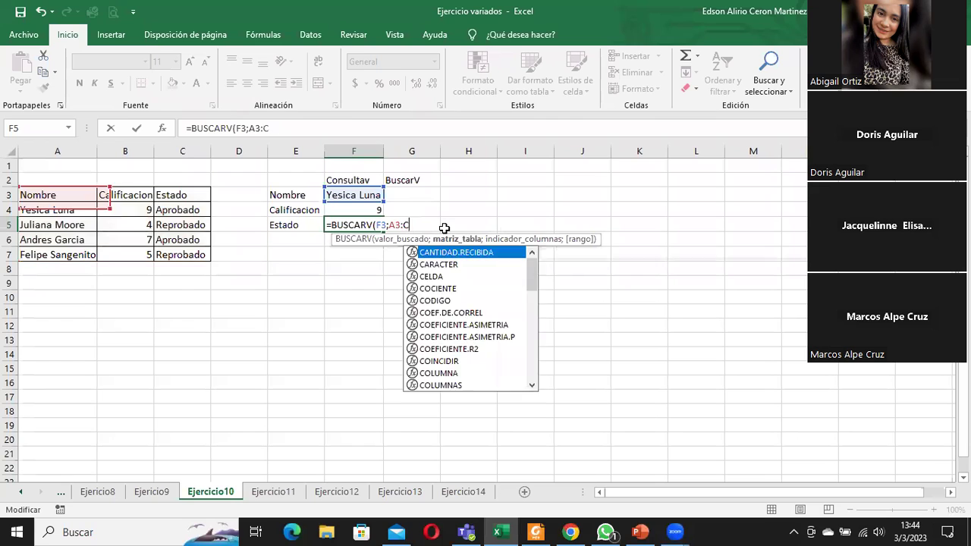
key("BackSpace")
key("BackSpace")
key("BackSpace")
key("BackSpace")
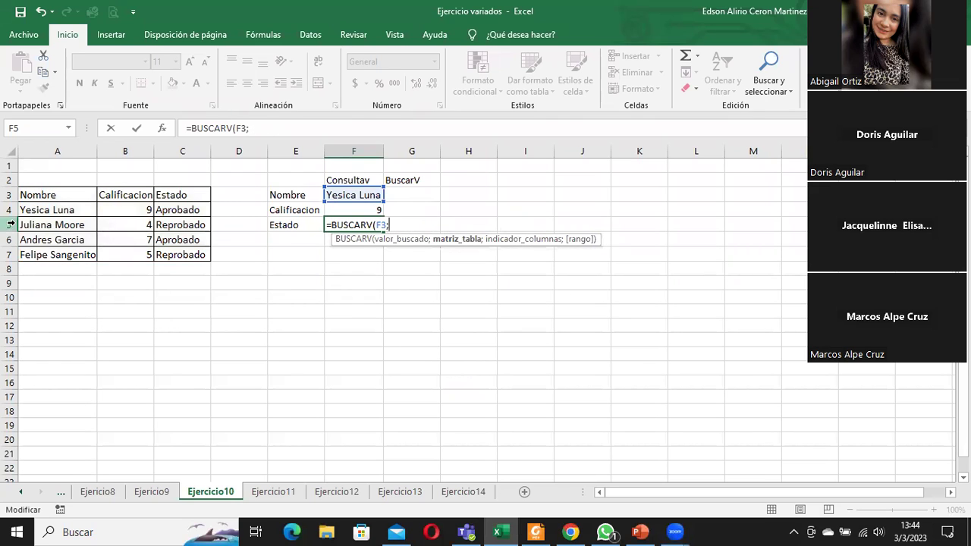
left_click_drag(40, 197, 182, 256)
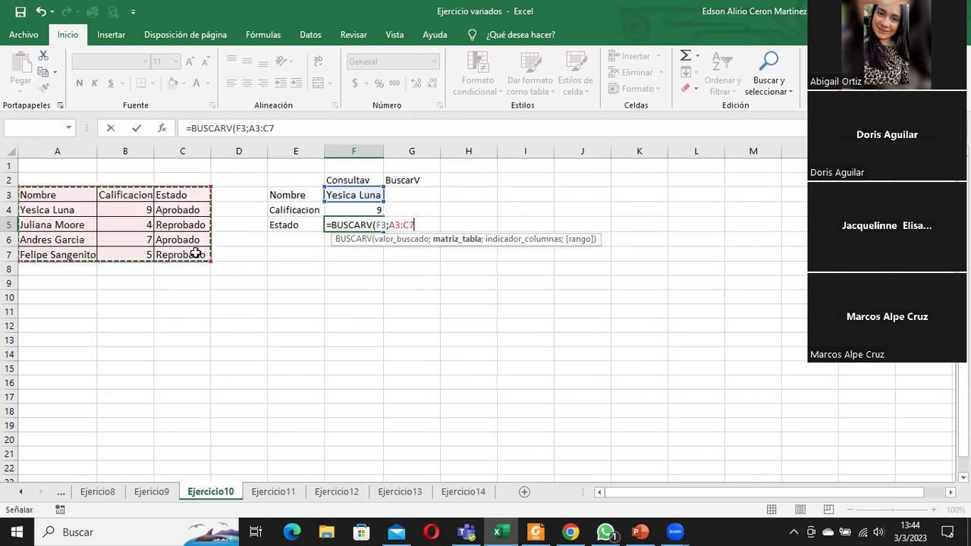
left_click(426, 223)
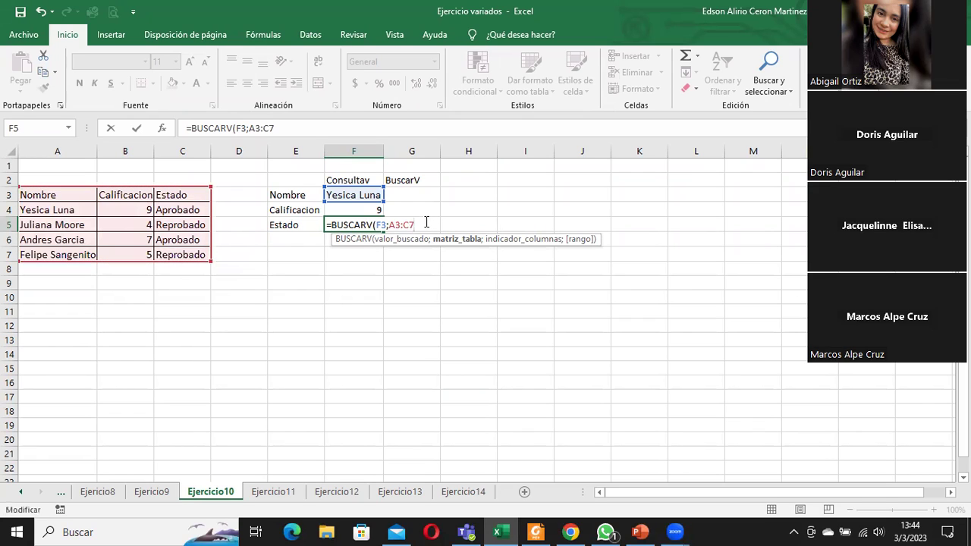
type(";")
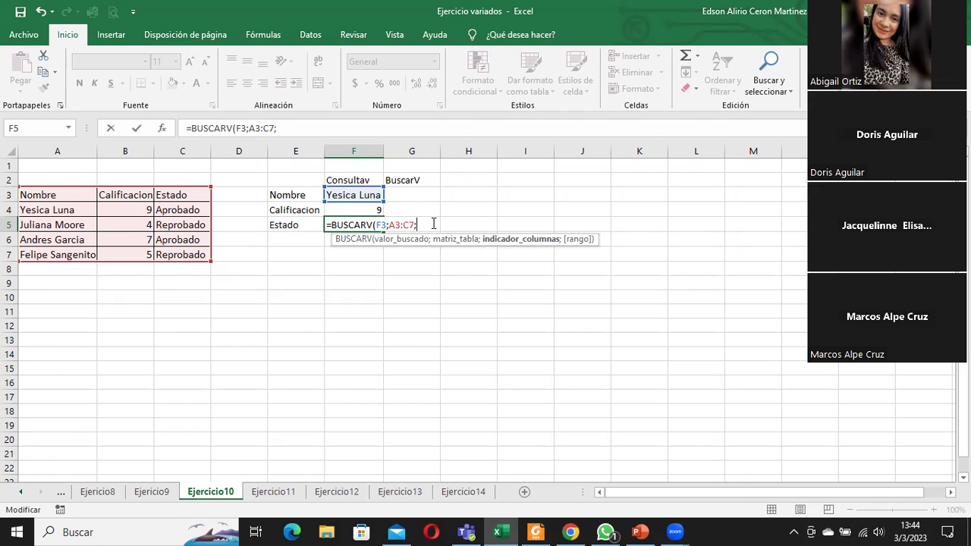
key("BackSpace")
type(":")
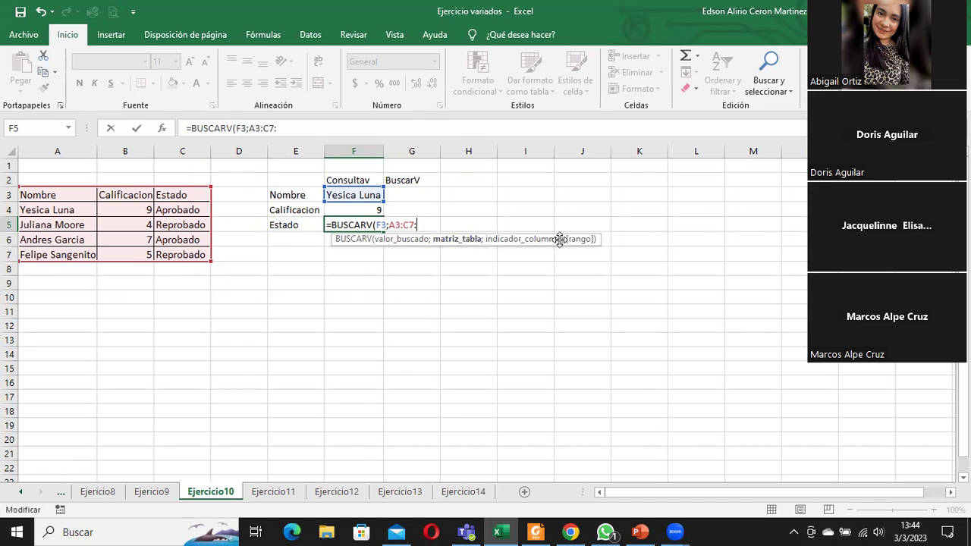
left_click(444, 224)
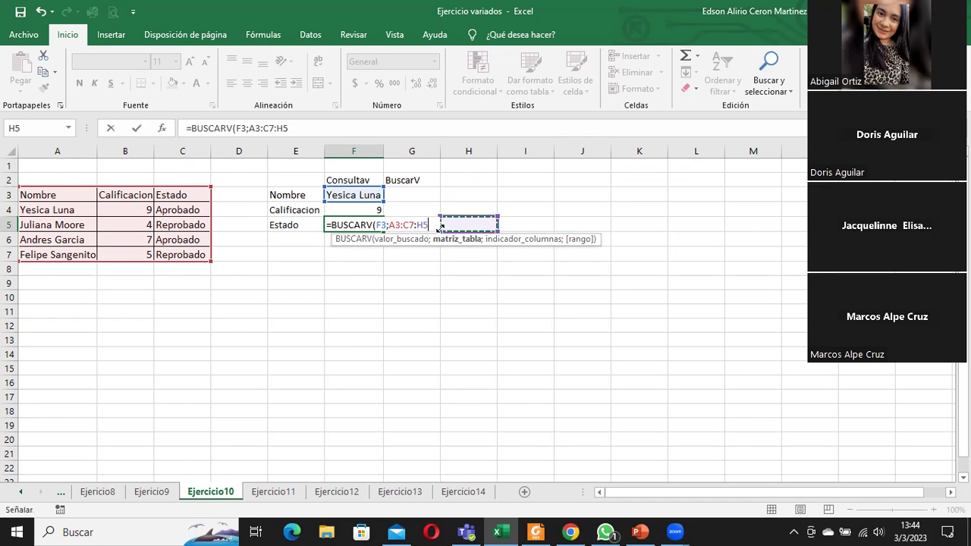
left_click(422, 225)
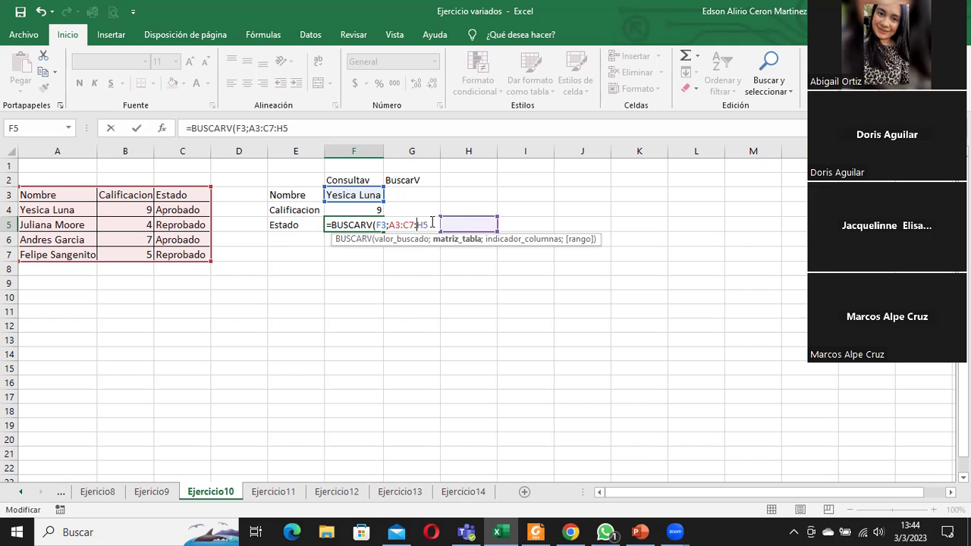
key("BackSpace")
key("BackSpace")
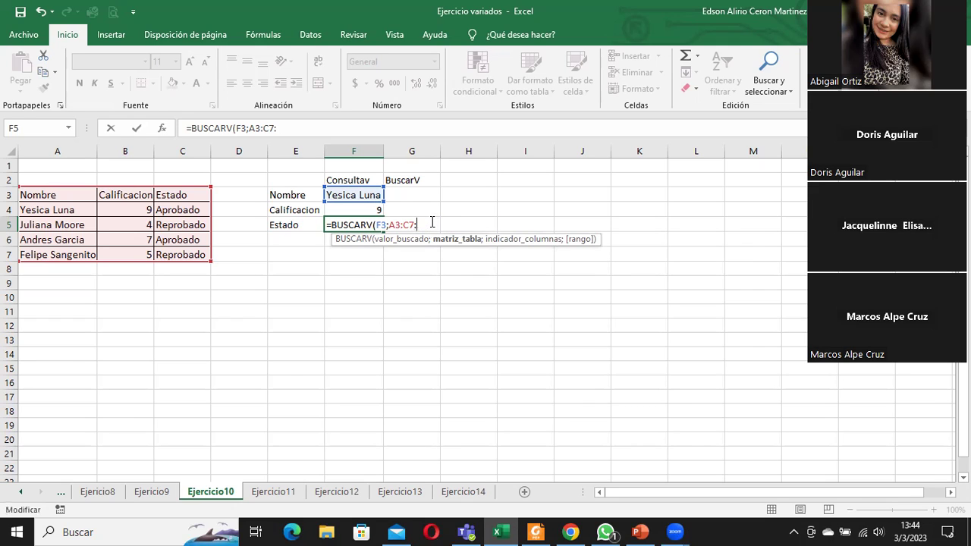
type(";")
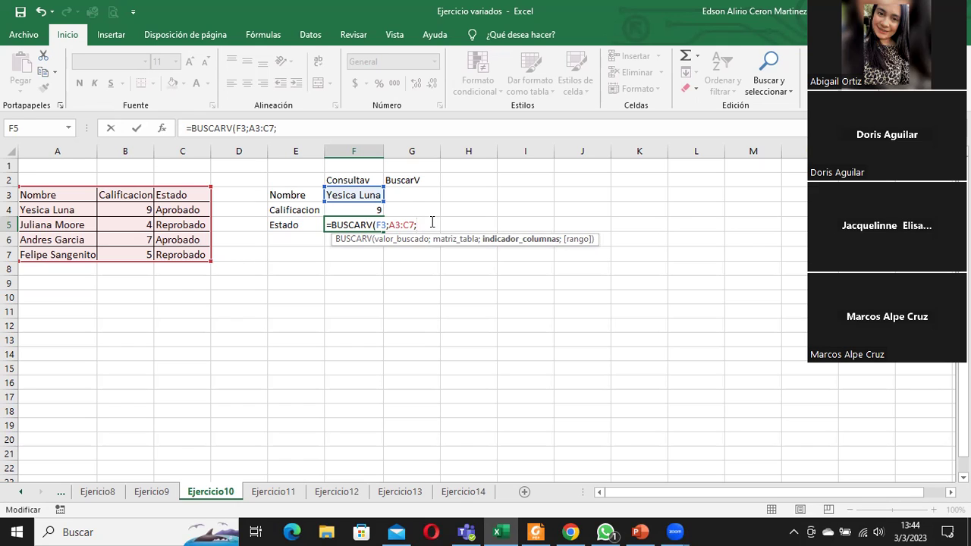
type("3")
type(";")
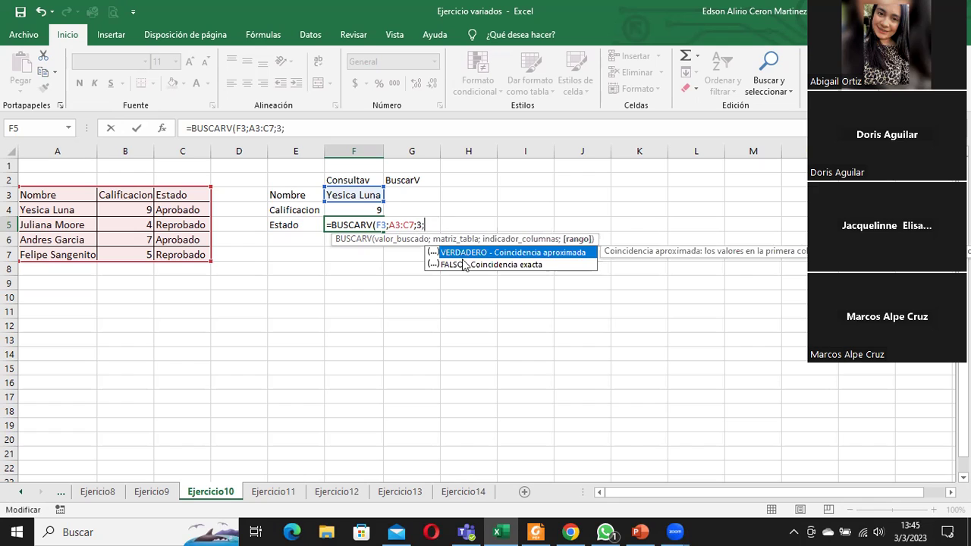
double_click(467, 265)
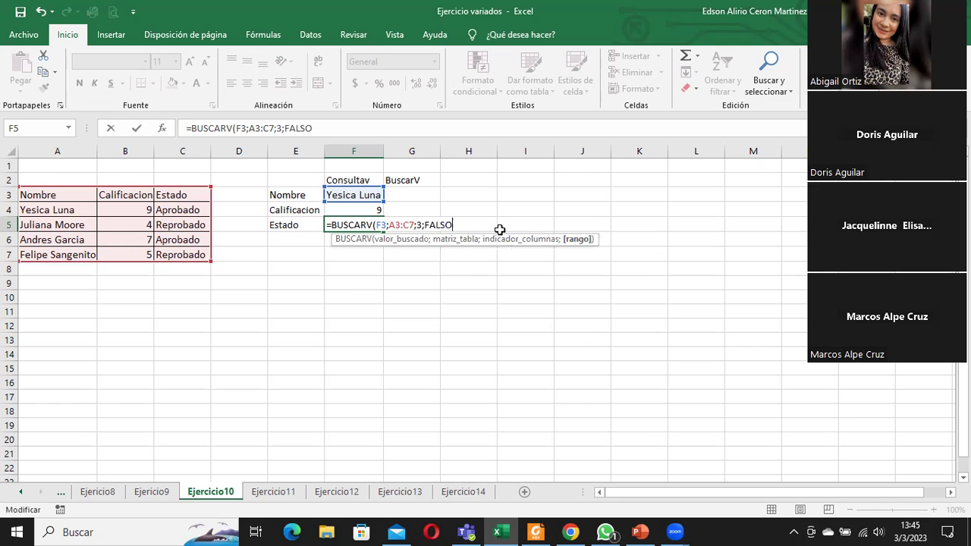
type(")")
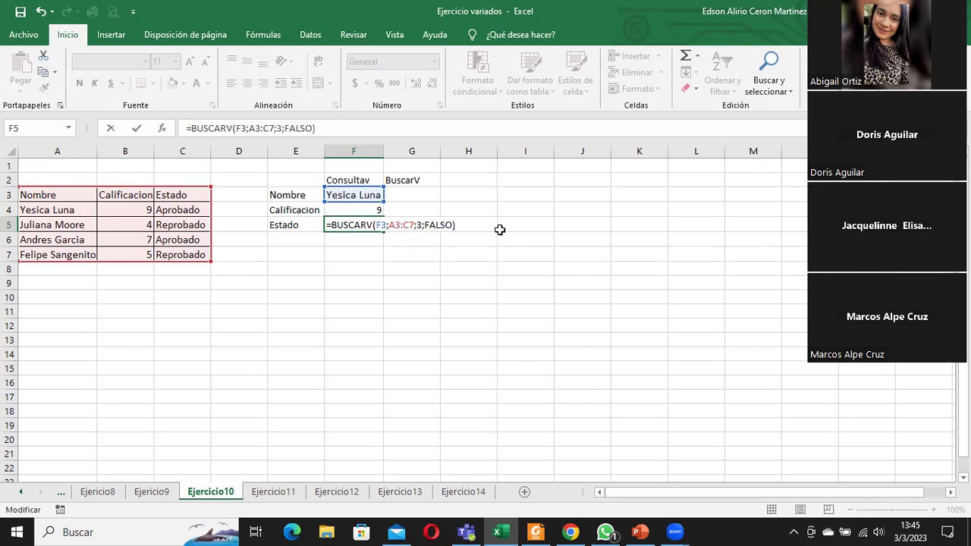
key("Return")
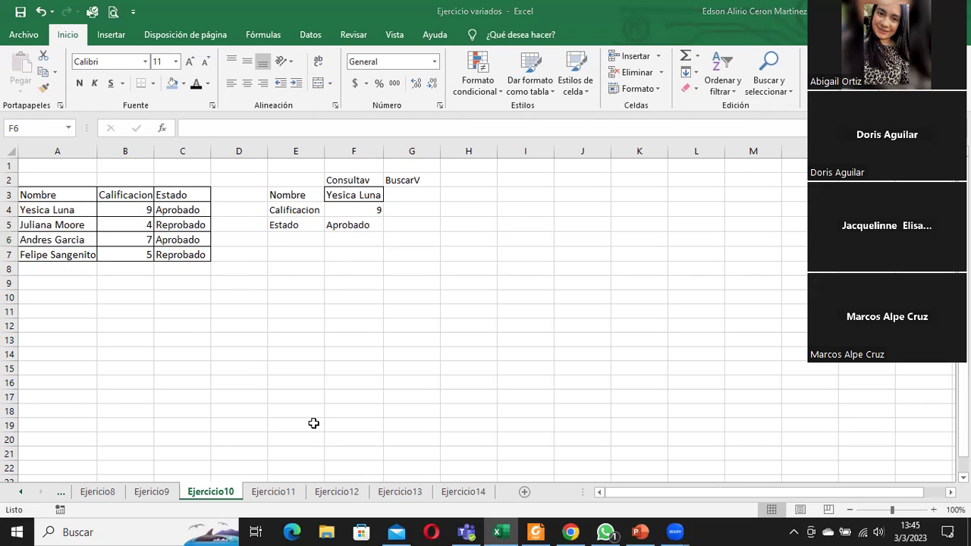
Step: Clear the name from F3 so F4 and F5 show #N/D
left_click(342, 196)
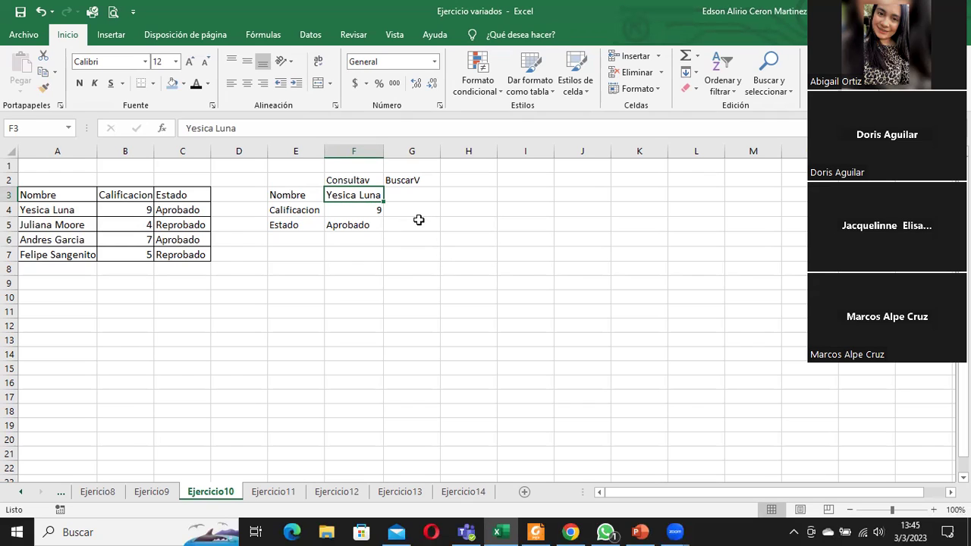
key("Delete")
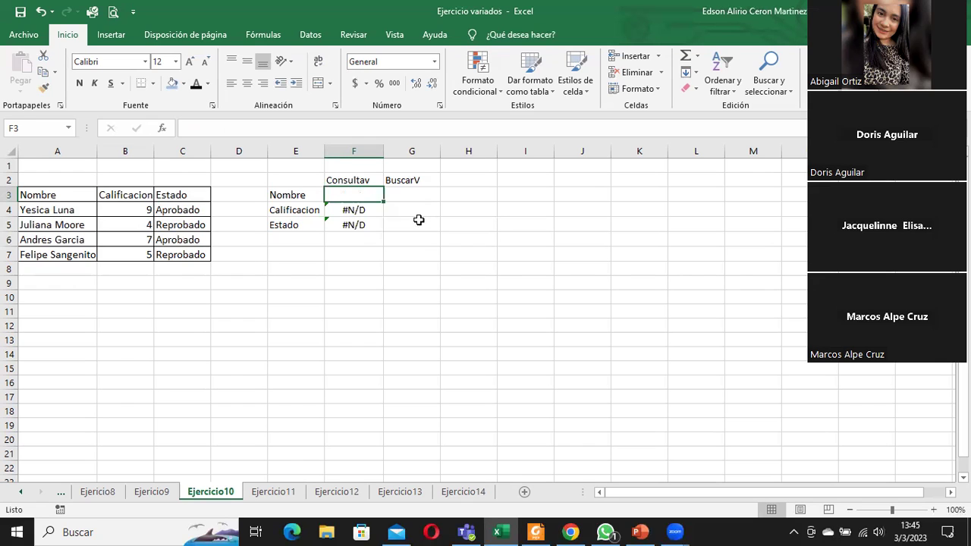
Step: Type another student's name in F3, correcting it to the full first name
type("Jukia")
key("BackSpace")
key("BackSpace")
key("BackSpace")
type("lia ")
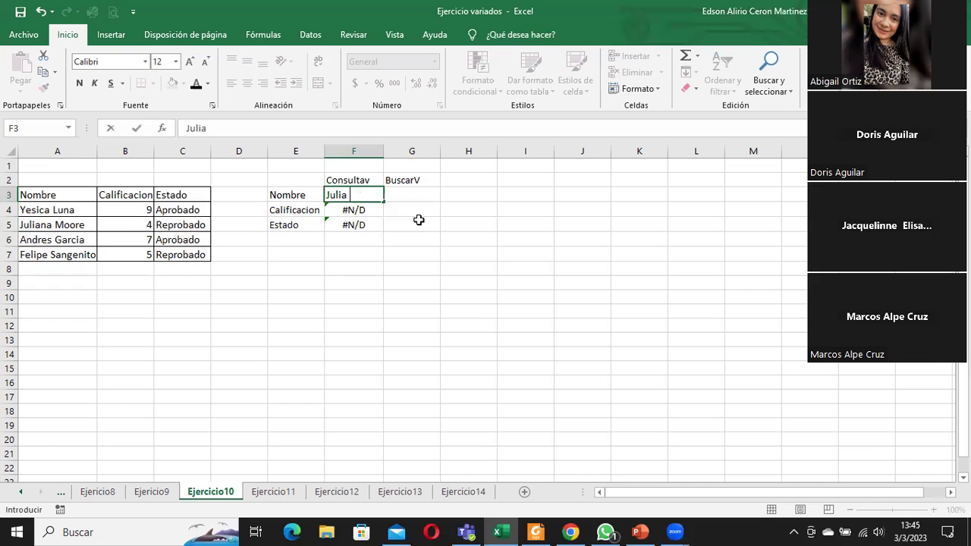
type("Moore")
key("Return")
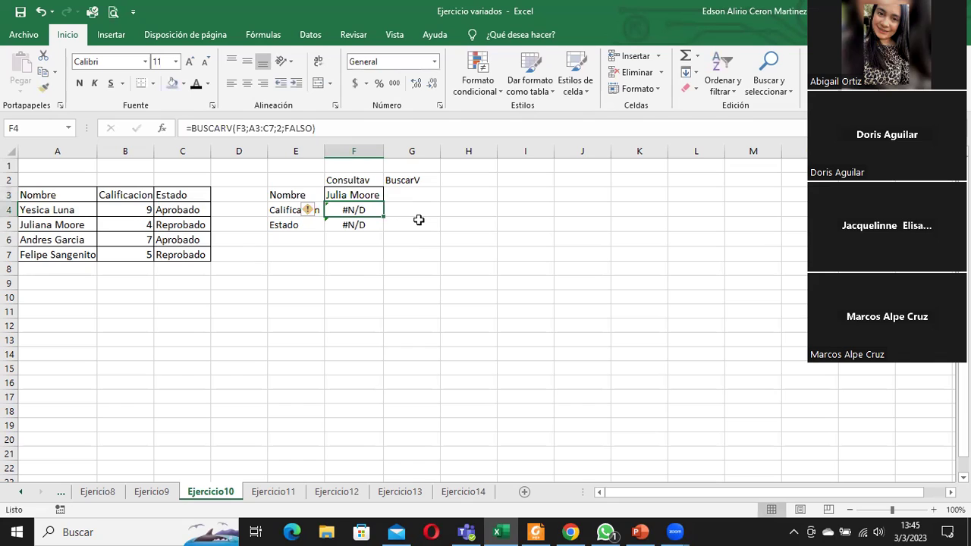
key("Up")
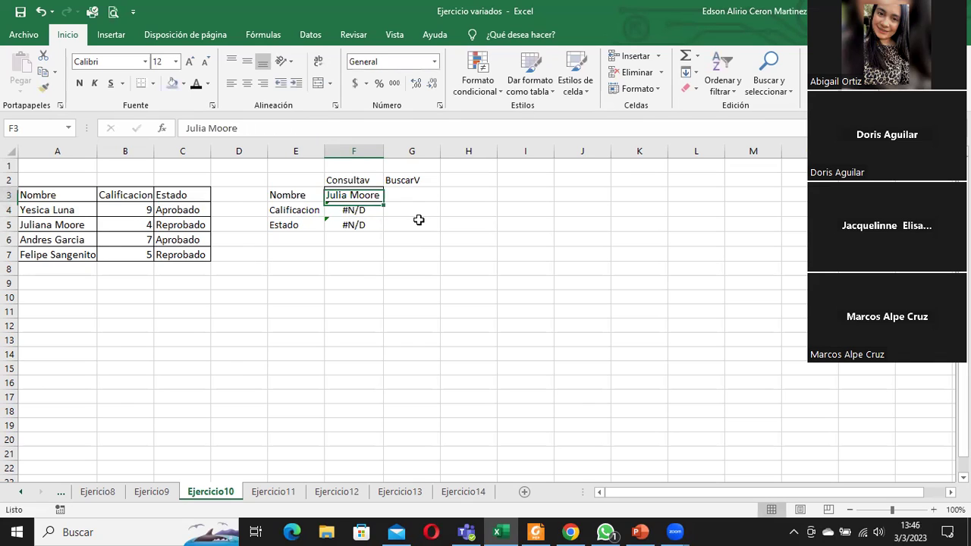
double_click(359, 194)
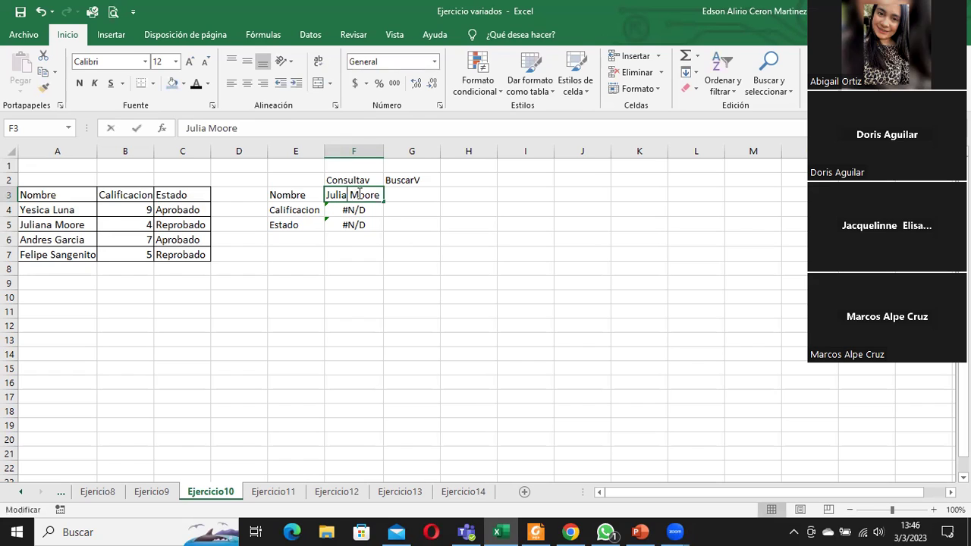
type("na")
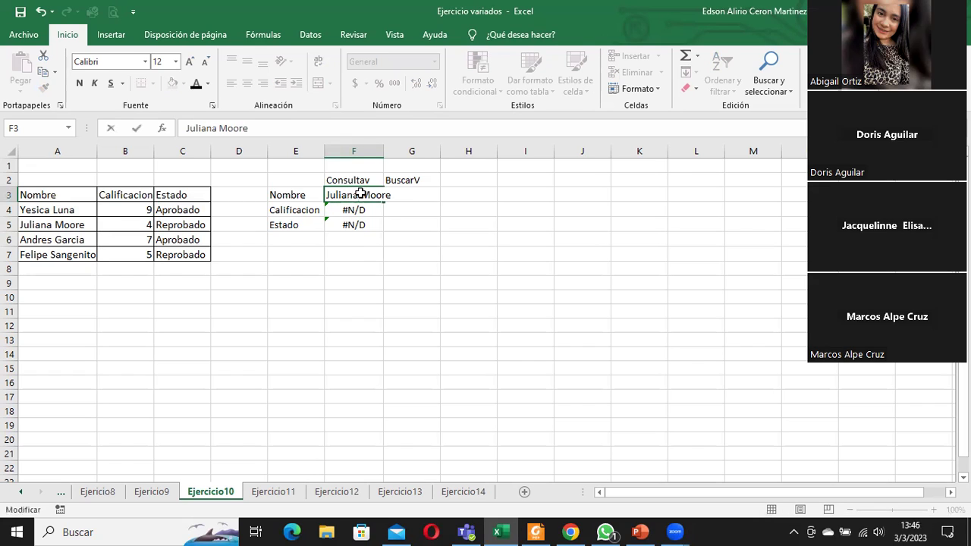
key("Return")
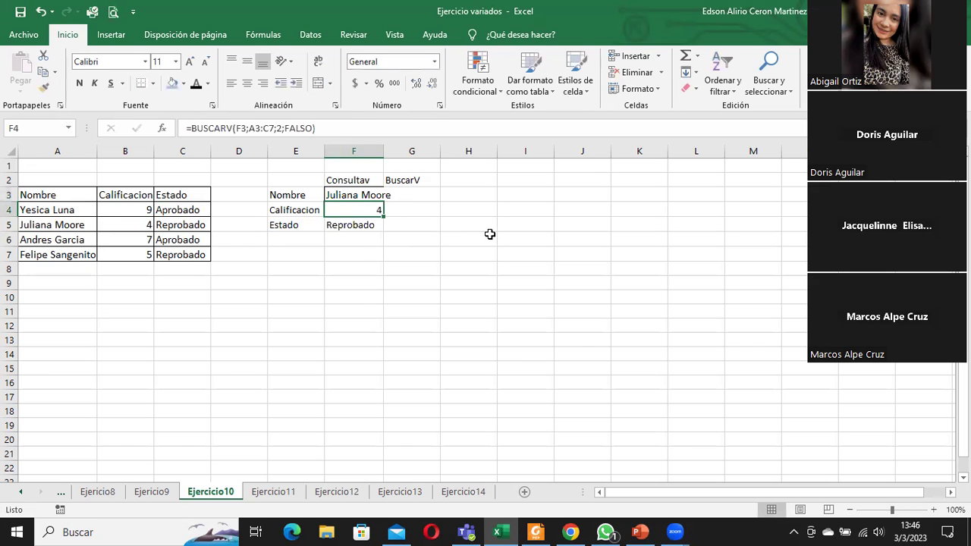
Step: Shorten and restore the F3 name, ending with grade 4 and Reprobado shown
left_click(337, 193)
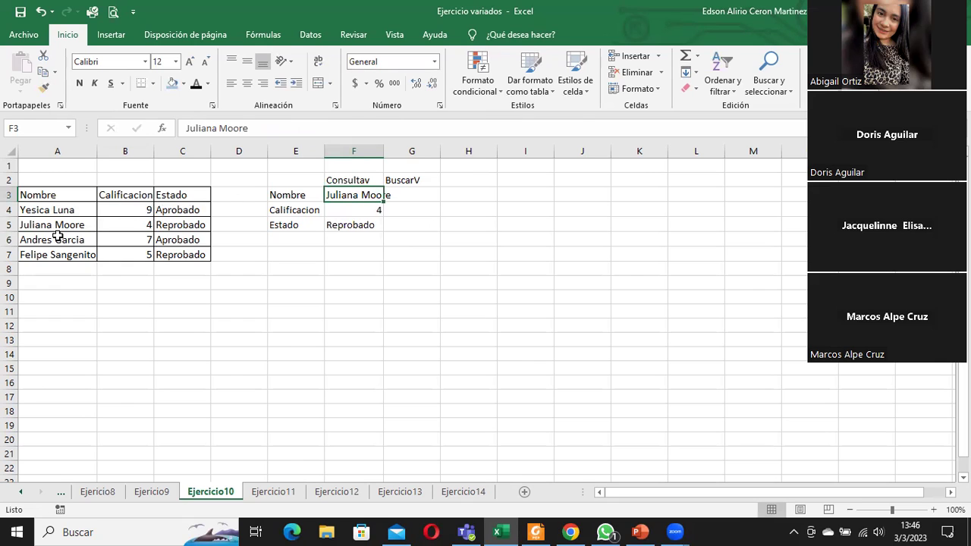
double_click(361, 196)
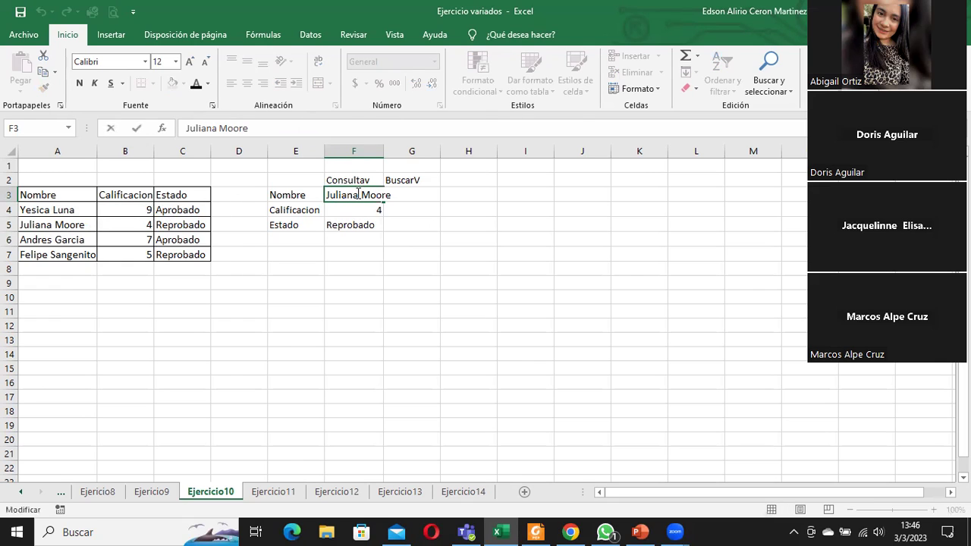
key("BackSpace")
key("BackSpace")
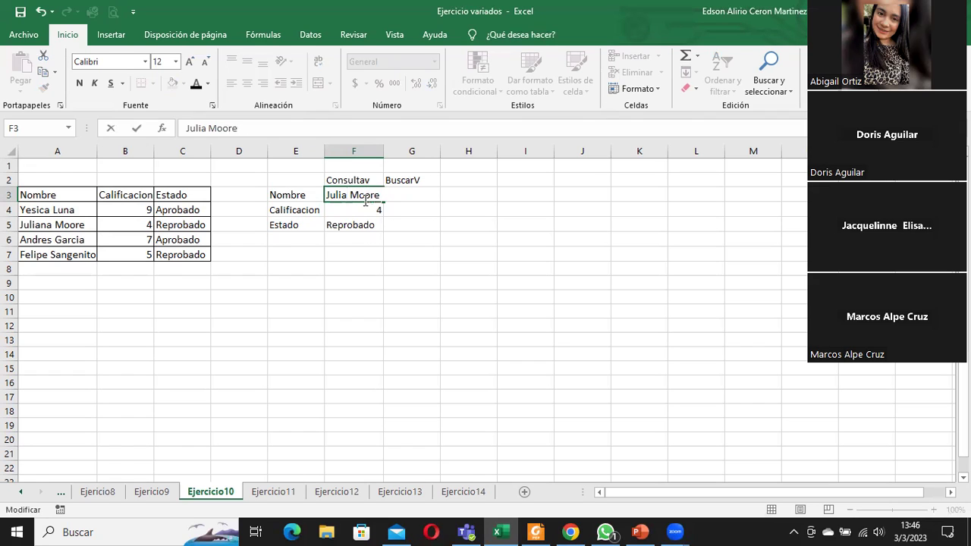
key("Return")
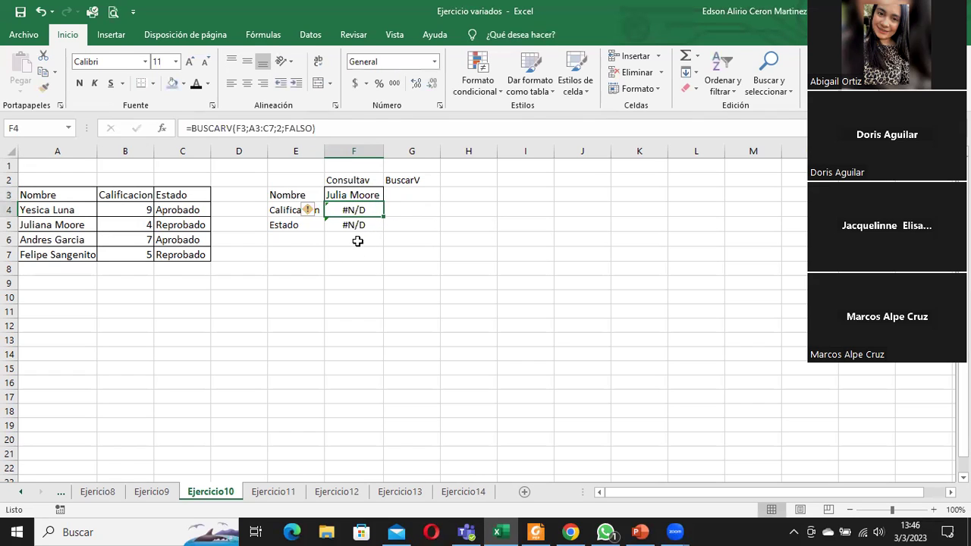
double_click(347, 195)
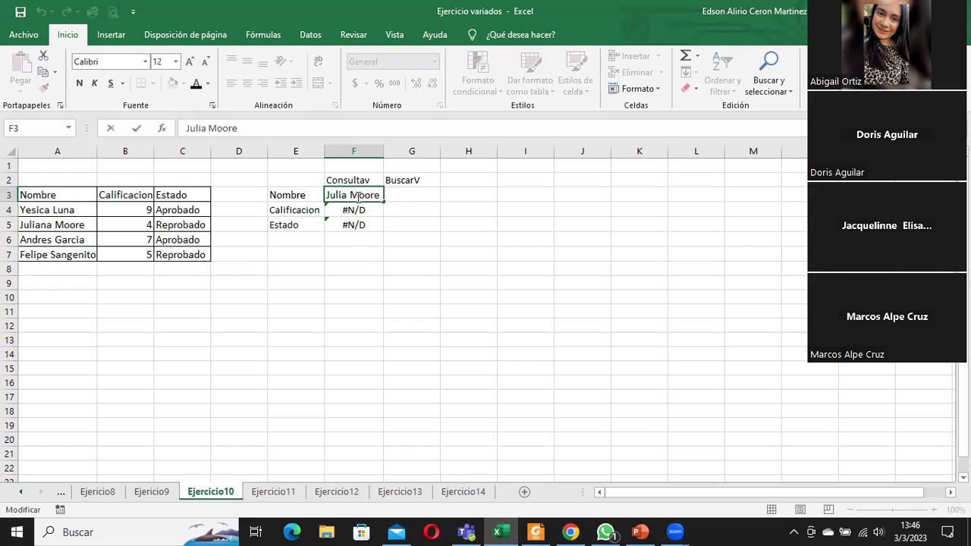
type("na")
key("Return")
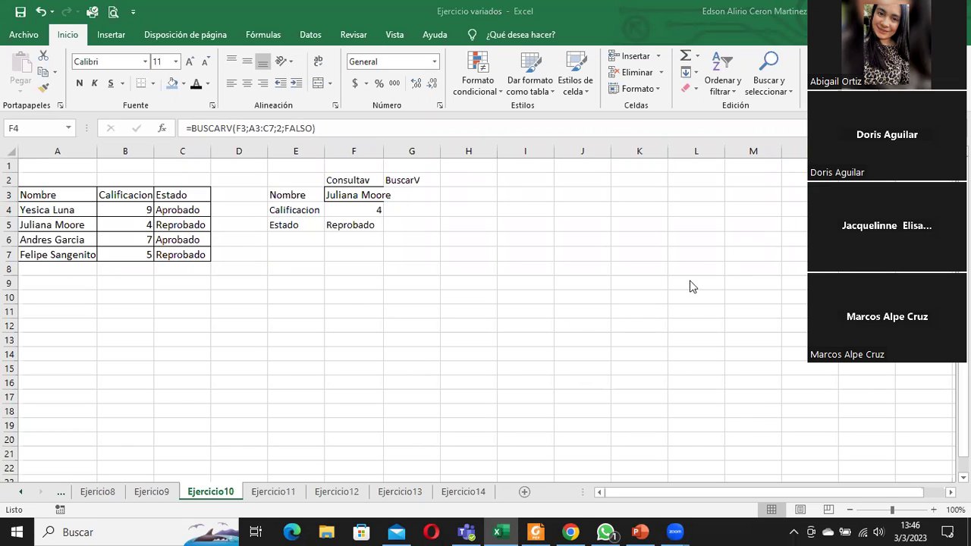
Step: Clear the Nombre, Calificacion and Estado cells F3:F5
left_click(356, 194)
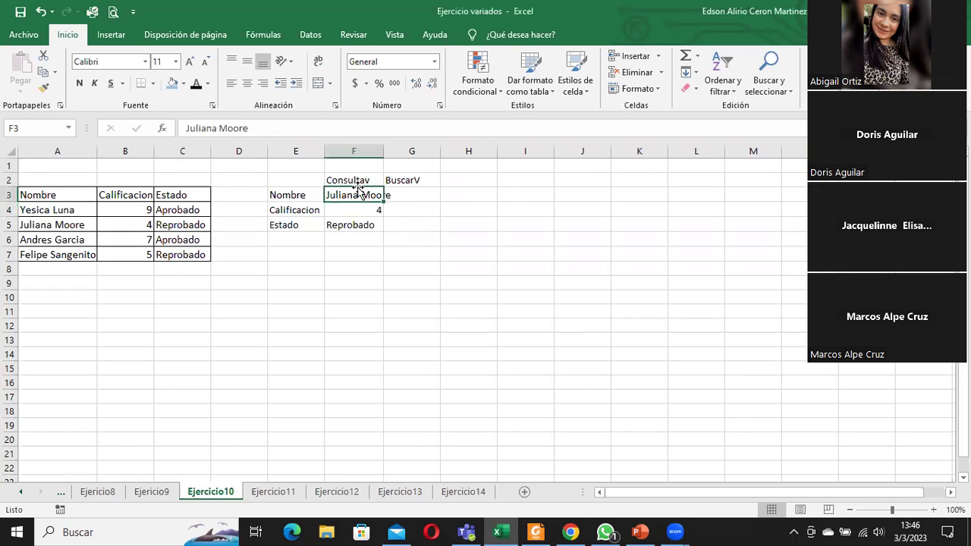
left_click(363, 220, "shift")
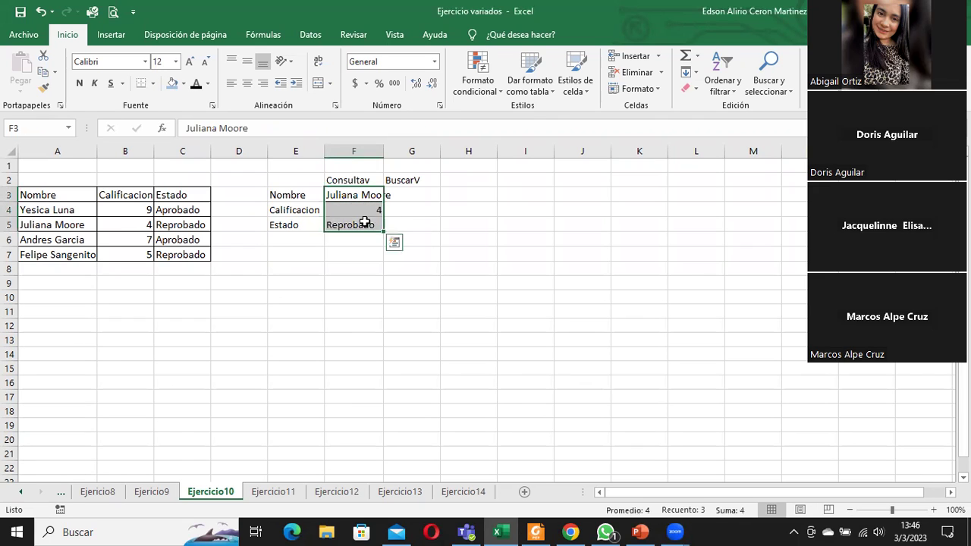
key("Delete")
left_click(423, 240)
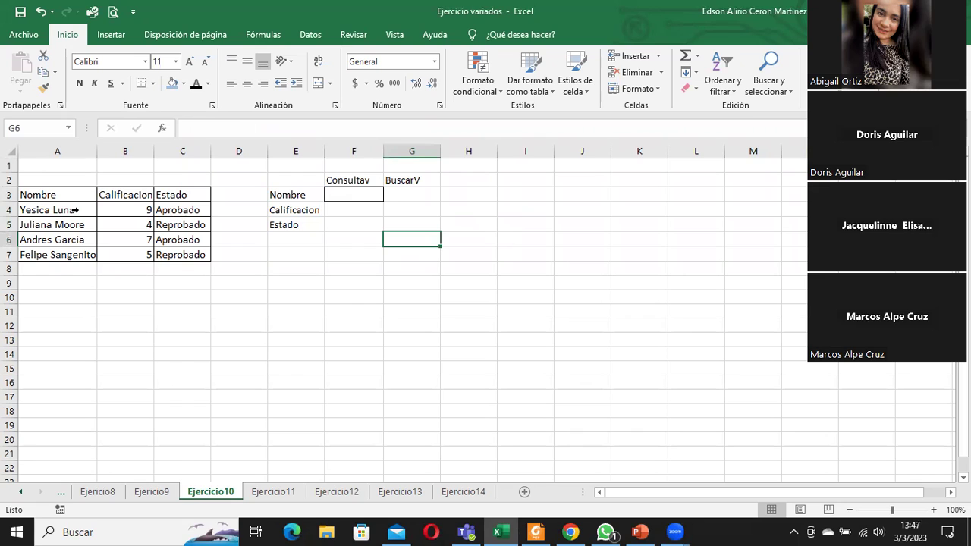
Step: Highlight the student data table A3:C7, then select F3
left_click_drag(39, 210, 39, 253)
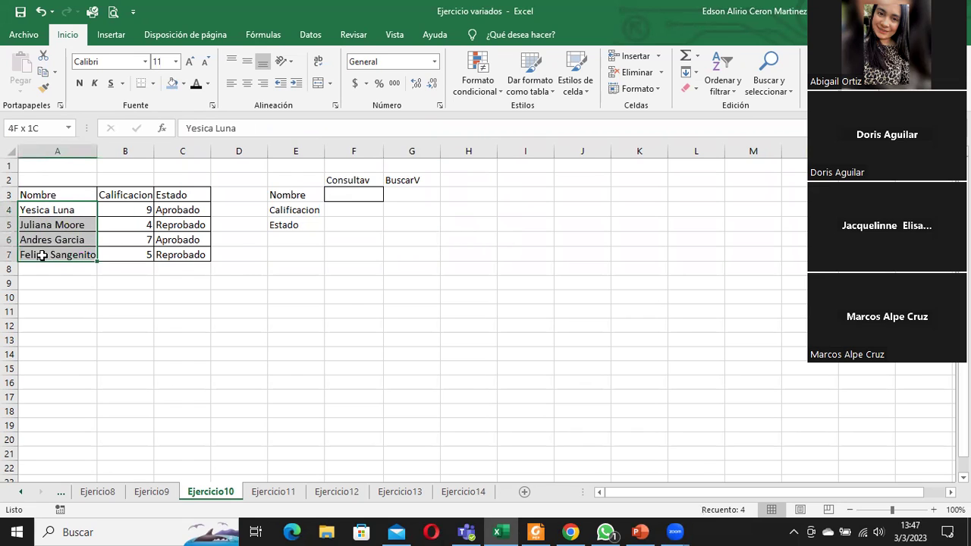
left_click_drag(23, 209, 48, 251)
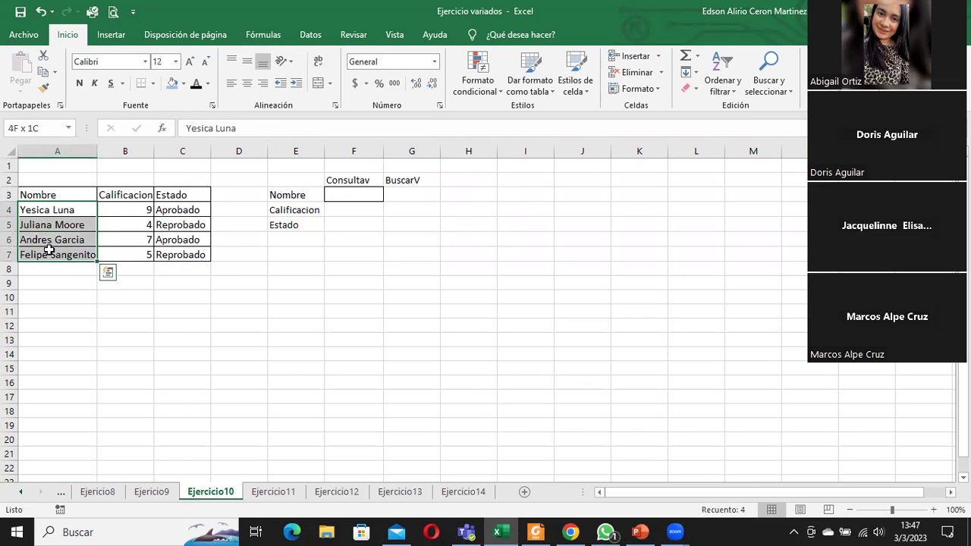
left_click_drag(74, 194, 194, 257)
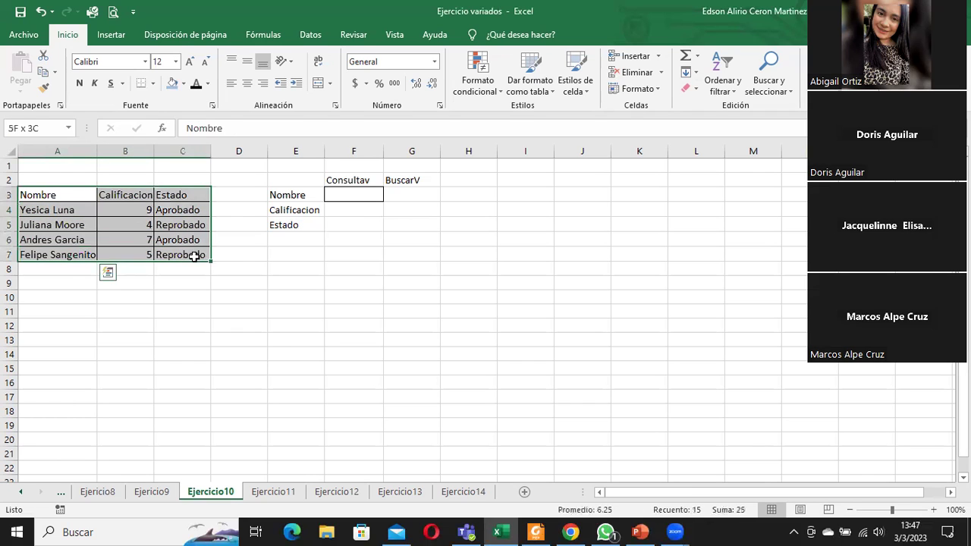
left_click_drag(69, 194, 193, 252)
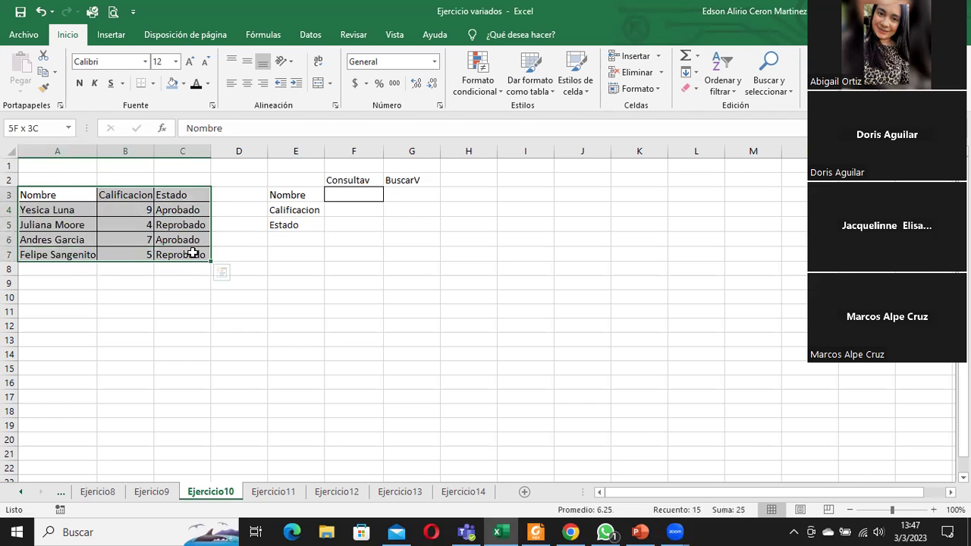
left_click(287, 196)
Step: Enter the student's name in F3 and select F4 for the grade formula
left_click(351, 196)
double_click(351, 196)
type("Yesica Luna")
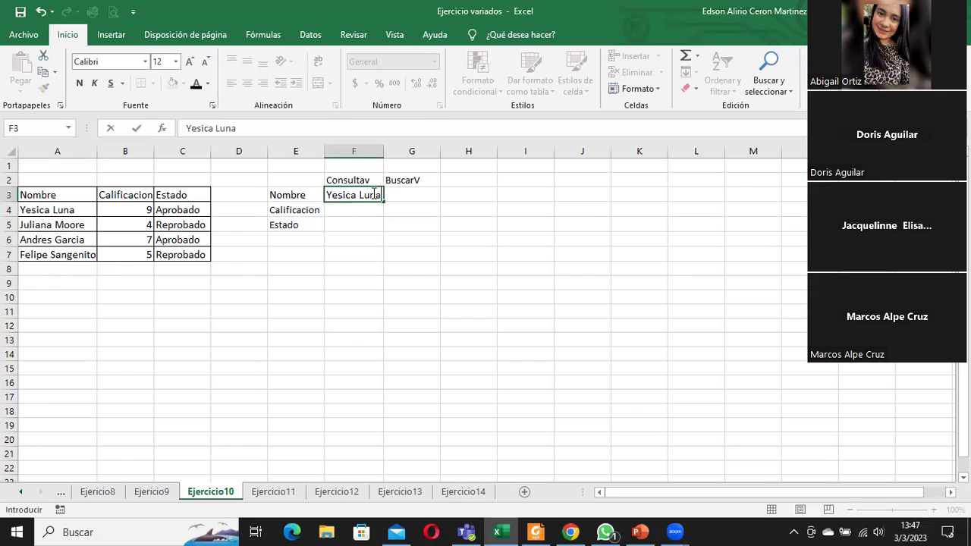
key("Return")
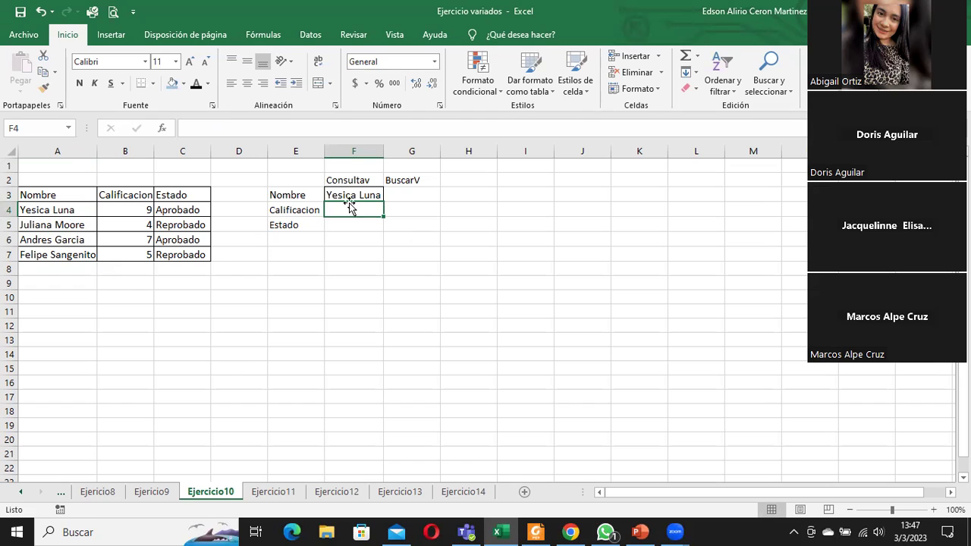
left_click(301, 210)
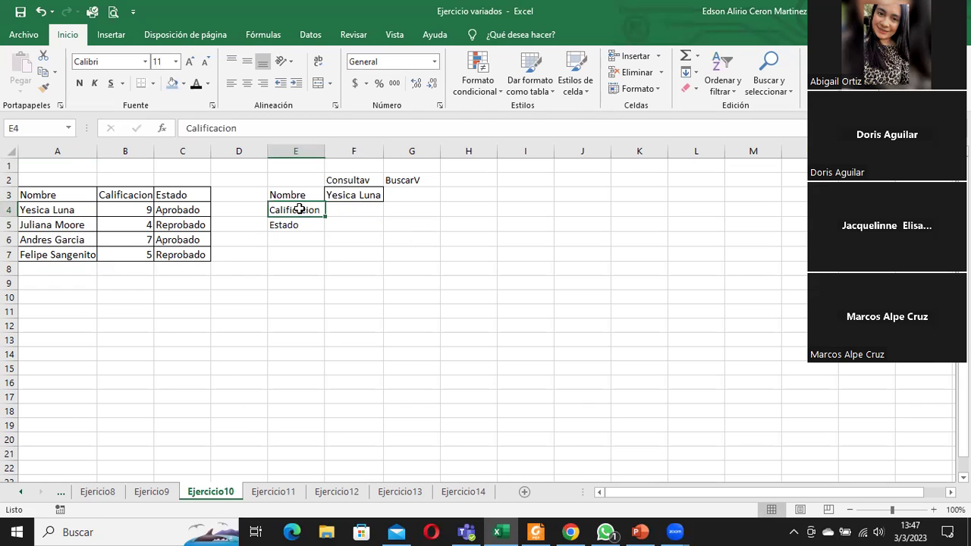
left_click(339, 212)
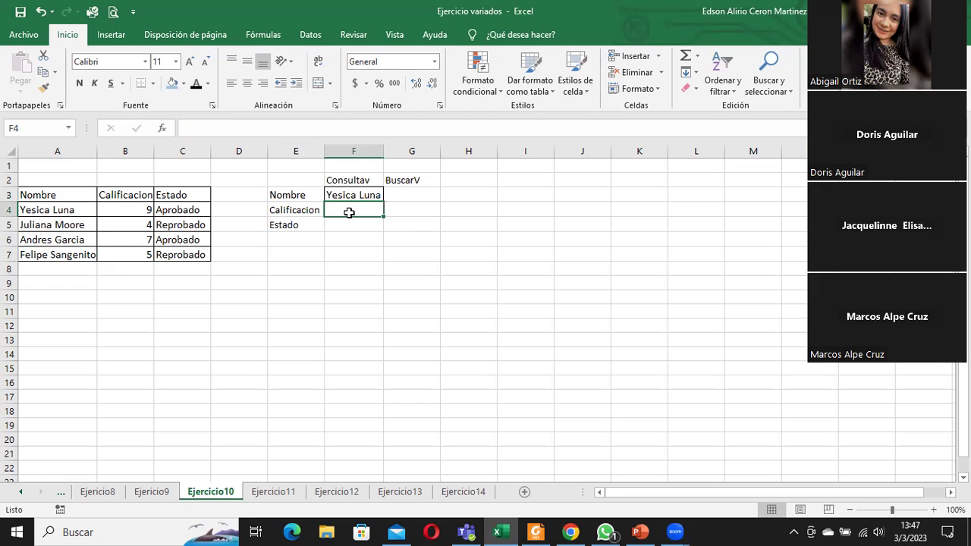
left_click(356, 196)
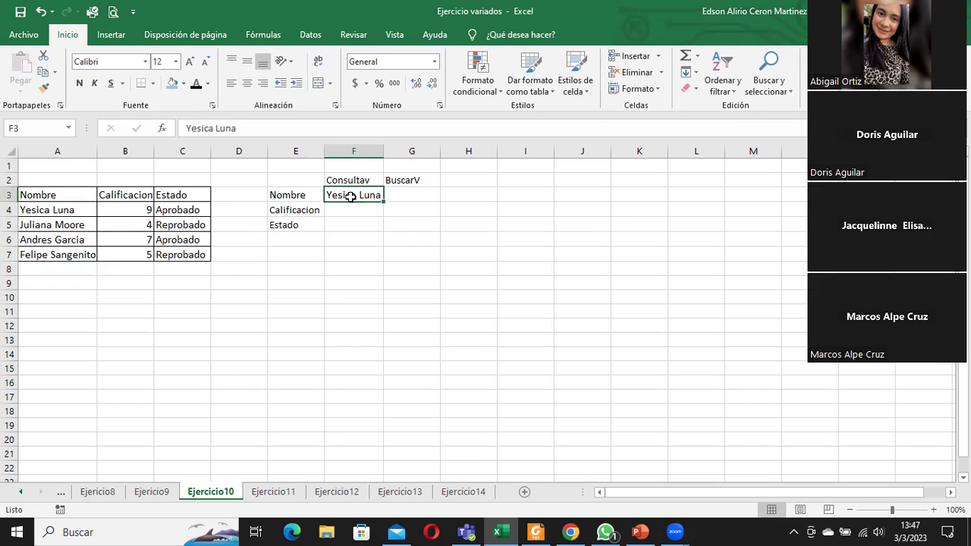
left_click(341, 225)
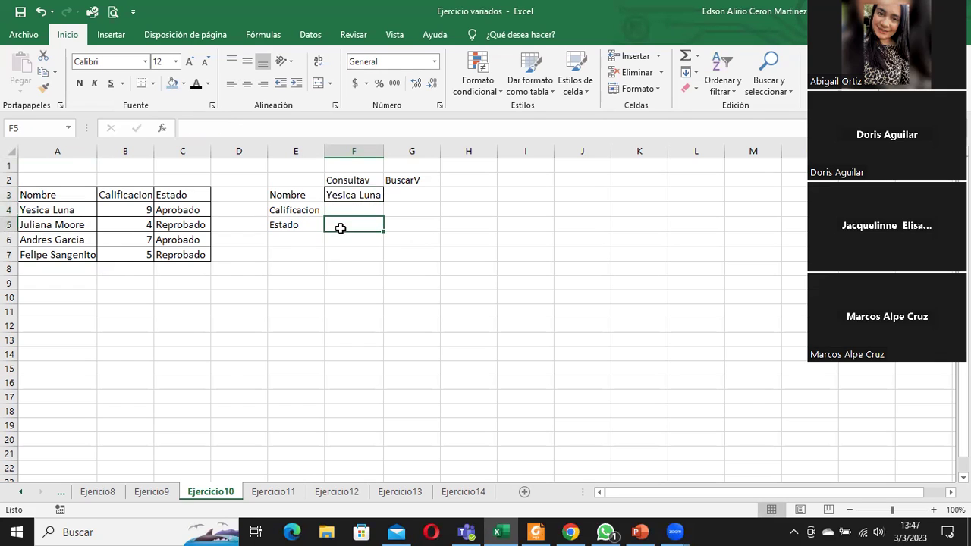
left_click(342, 211)
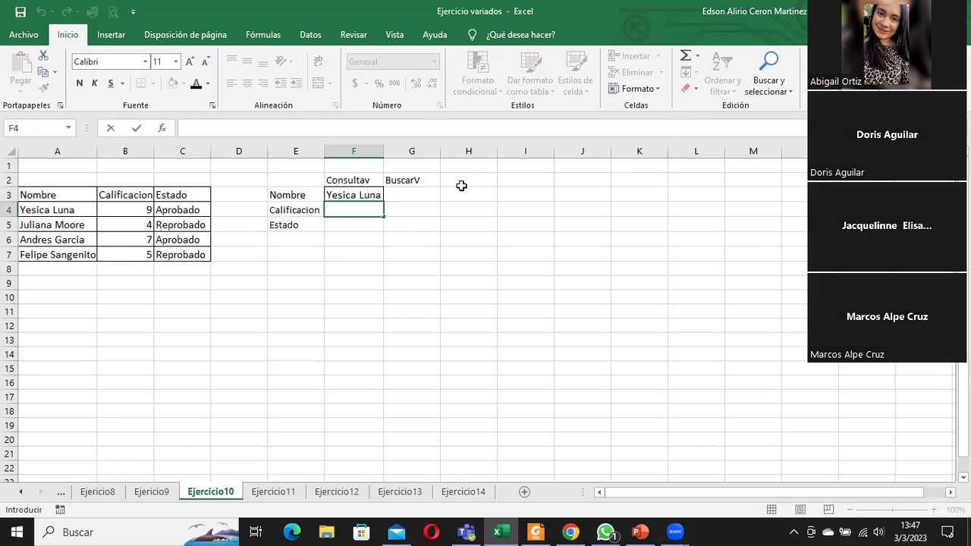
Step: Enter =BUSCARV(F3;A3:C7;2;FALSO) in F4, returning the grade 9
type("=buscar")
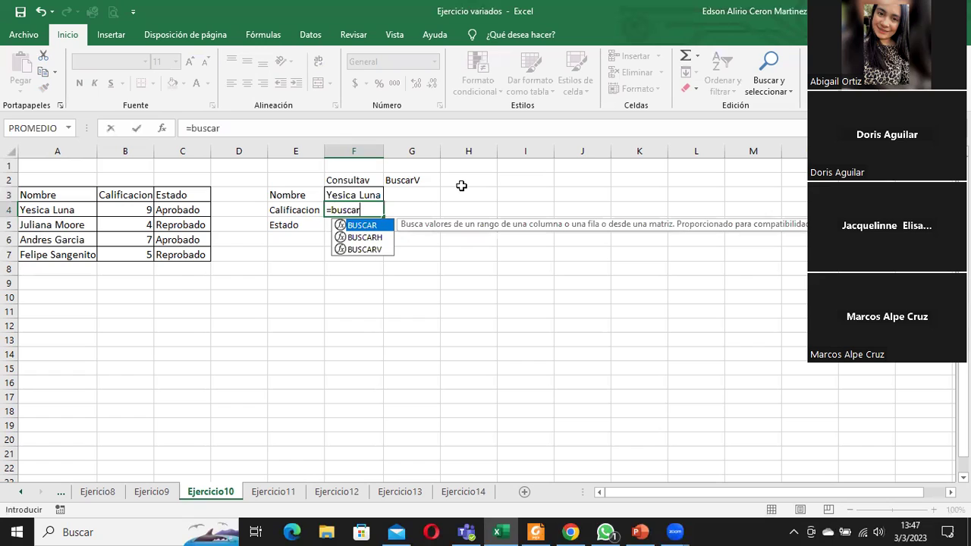
type("v")
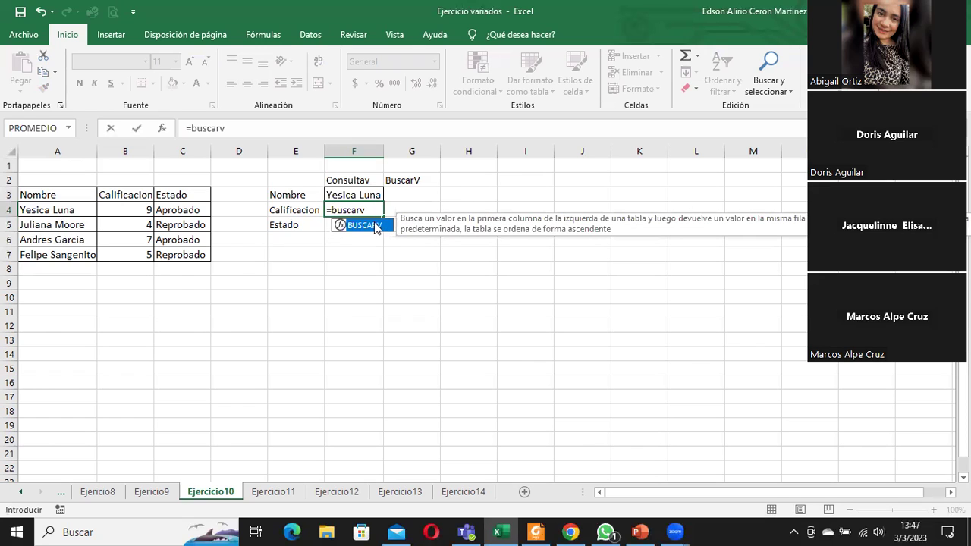
double_click(374, 226)
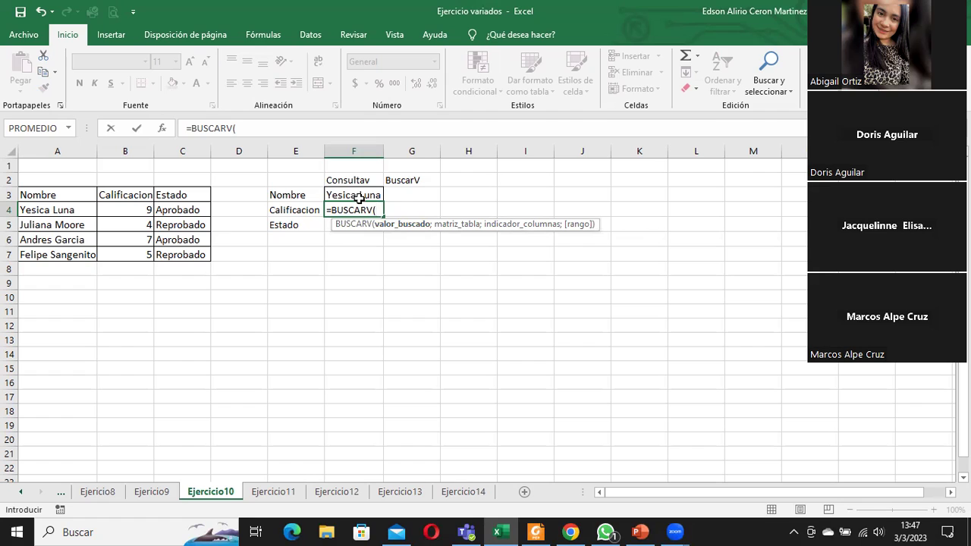
type("f3")
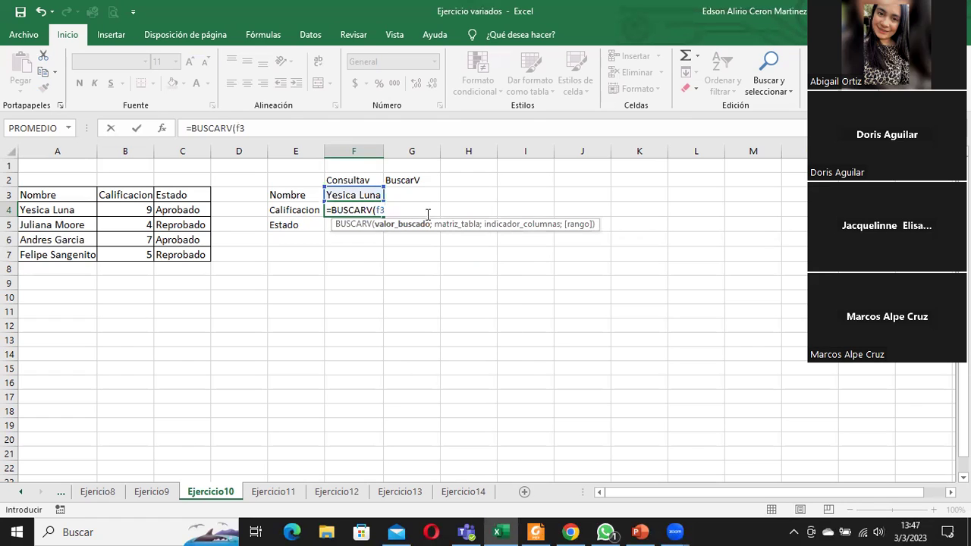
type(";")
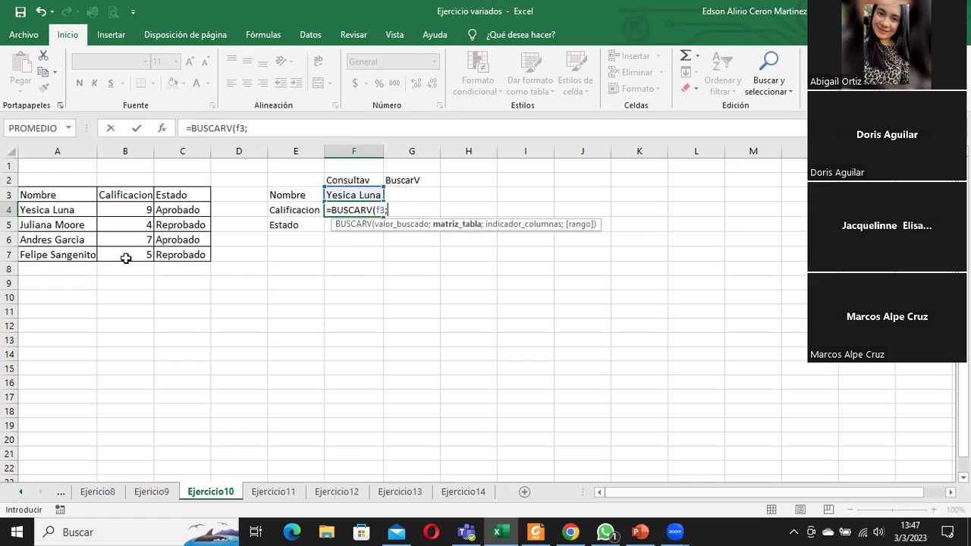
left_click_drag(73, 197, 181, 252)
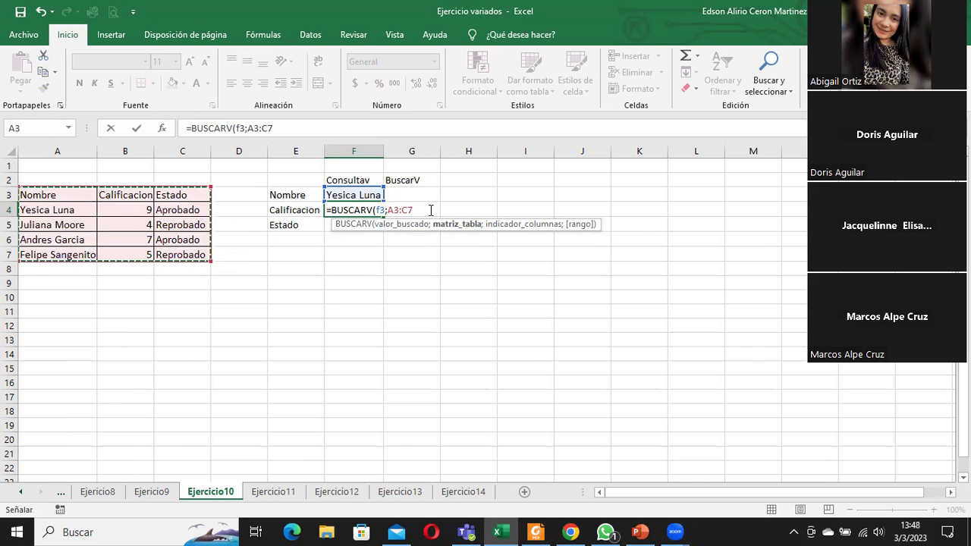
type(";2")
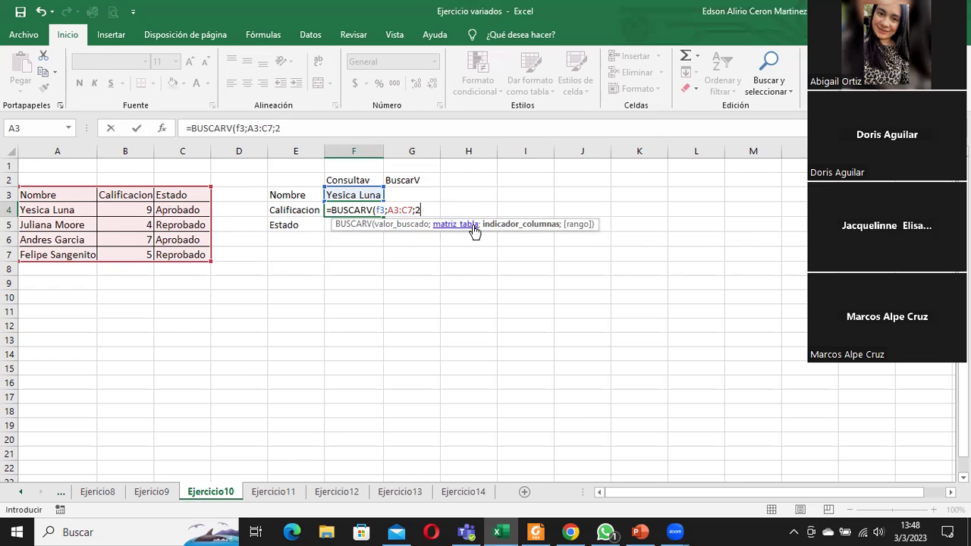
type(";")
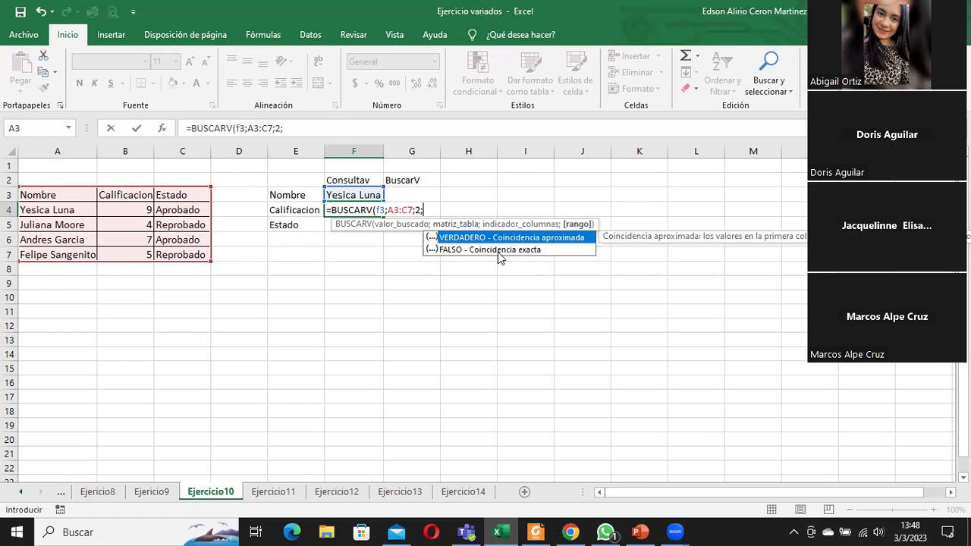
double_click(498, 250)
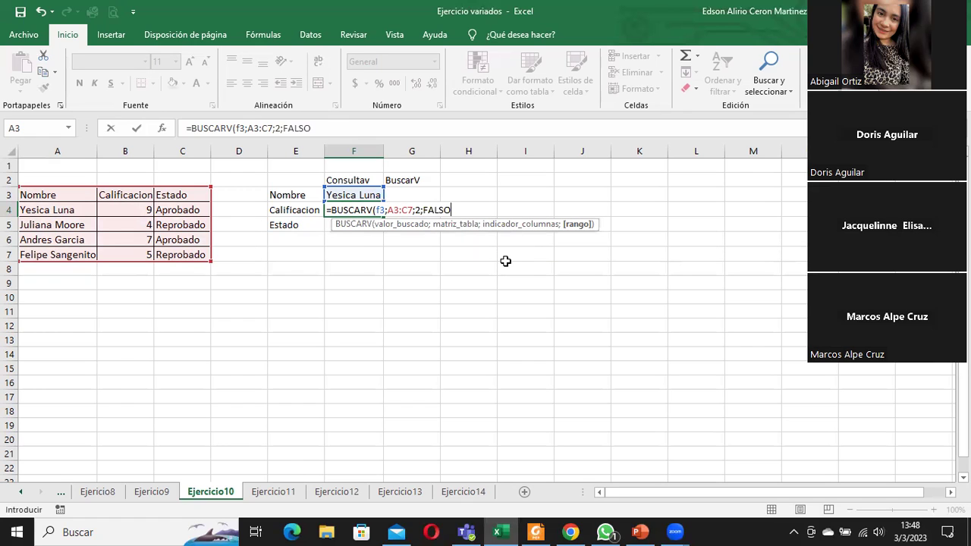
type(")")
key("Return")
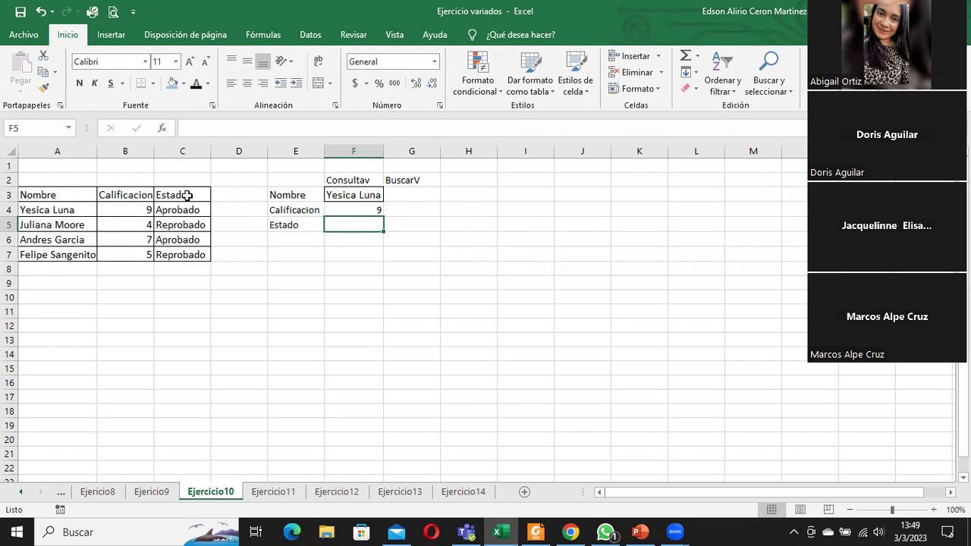
Step: Enter =BUSCARV(F3;A3:C7;3;FALSO) in F5 so it shows Aprobado
double_click(337, 226)
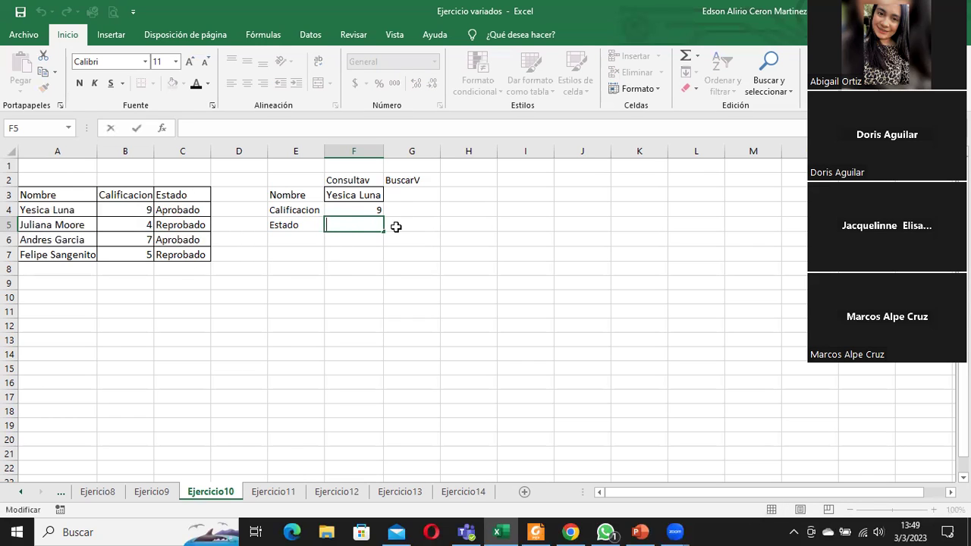
type("=buscar")
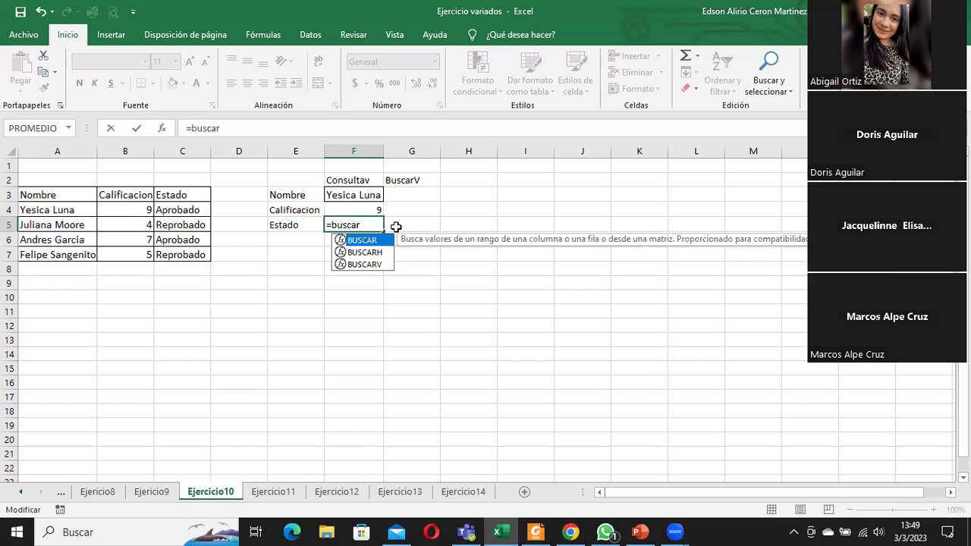
double_click(374, 263)
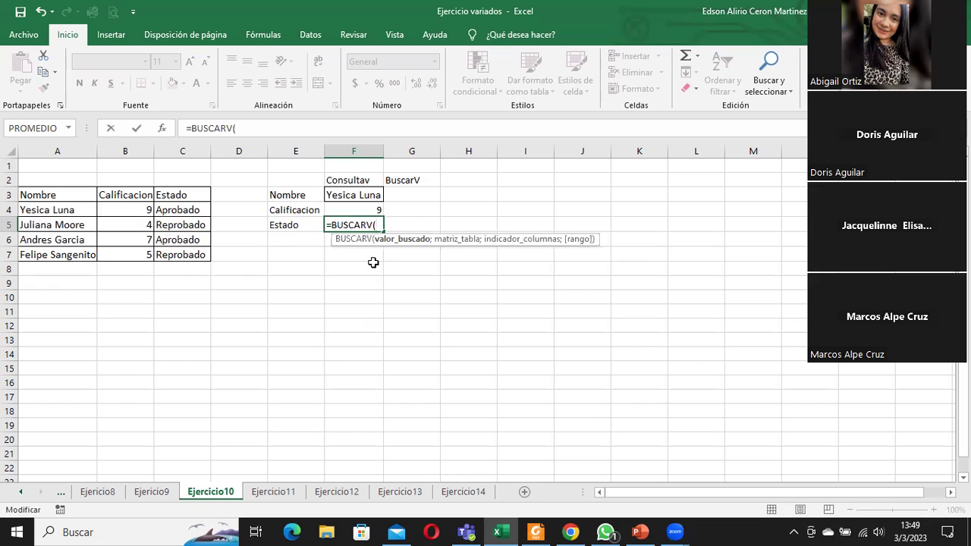
type("f3")
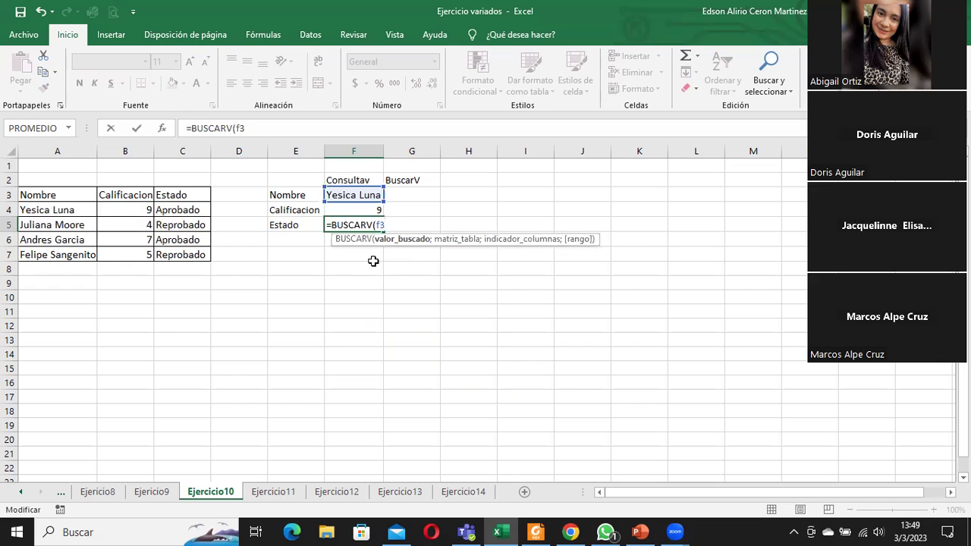
type(";")
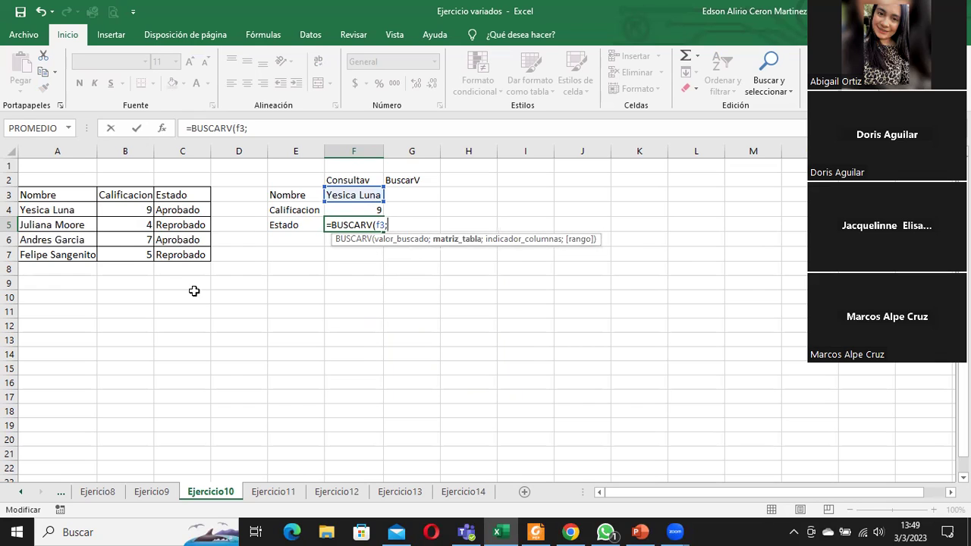
mouse_move(66, 196)
left_mouse_down()
mouse_move(176, 218)
mouse_move(186, 258)
left_mouse_up()
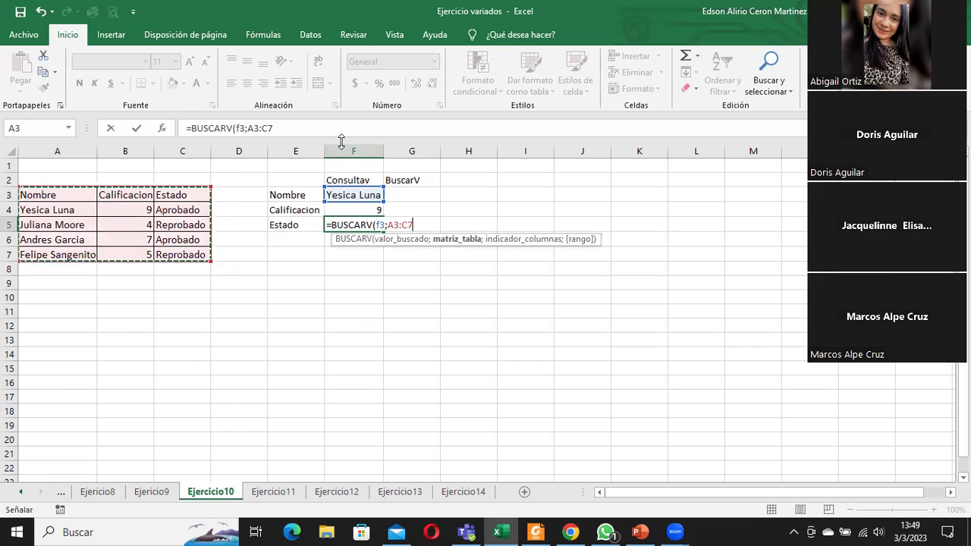
type(";")
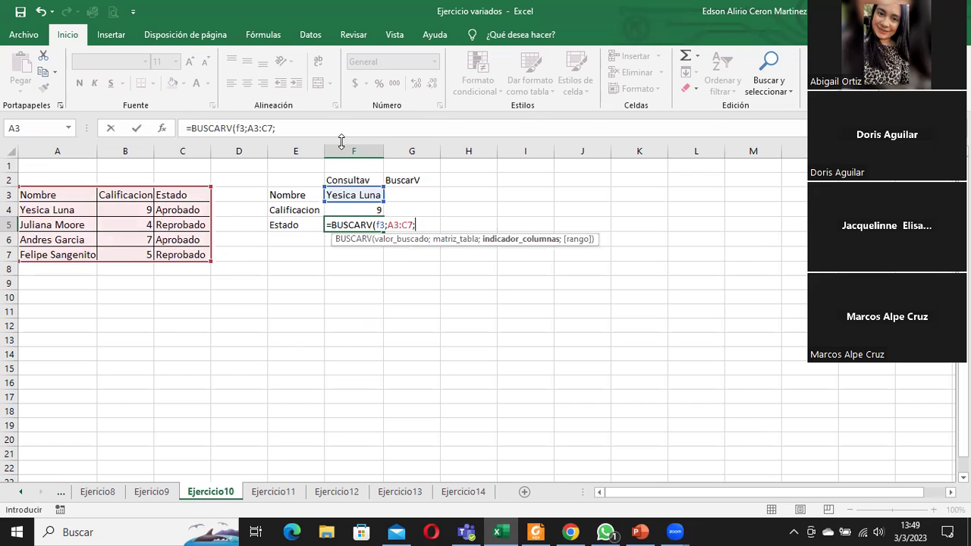
type("3")
type(";")
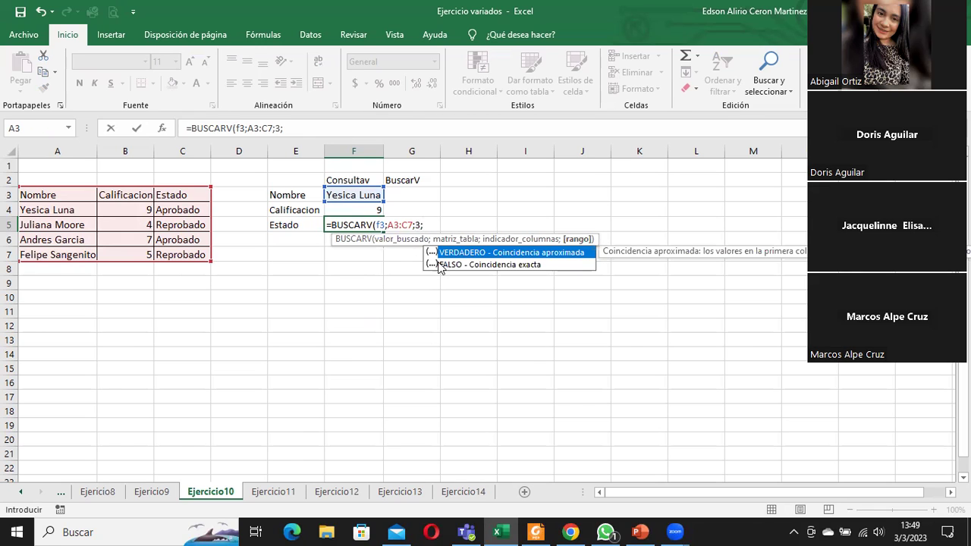
double_click(438, 262)
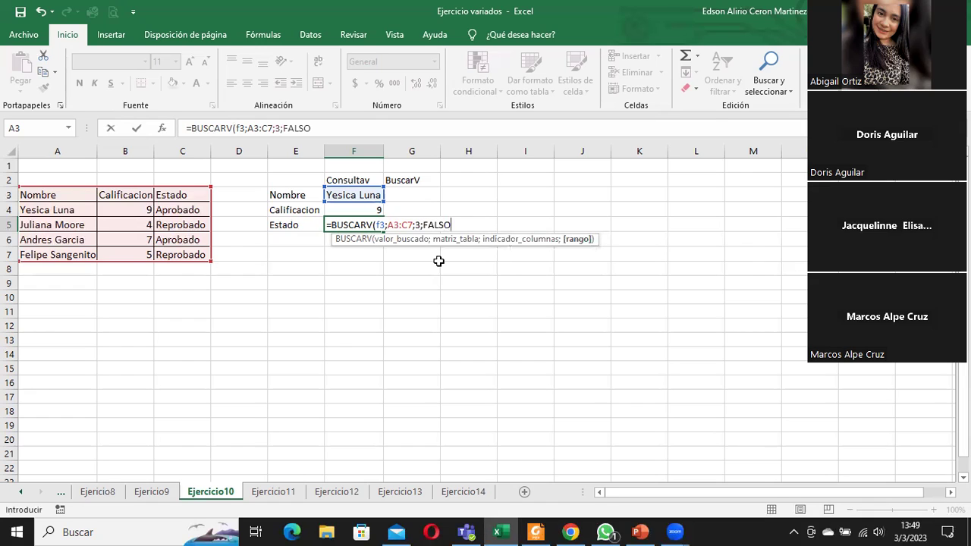
type(")")
key("Return")
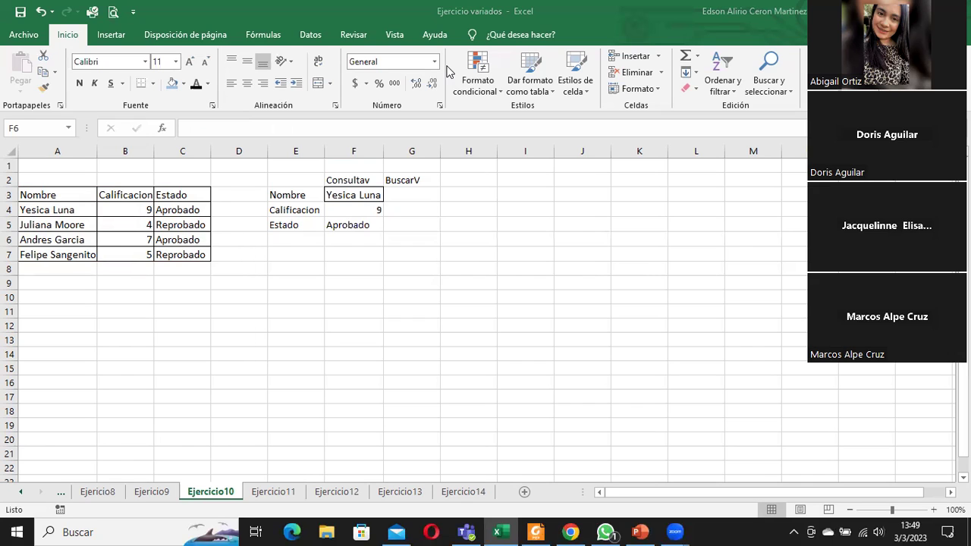
double_click(357, 224)
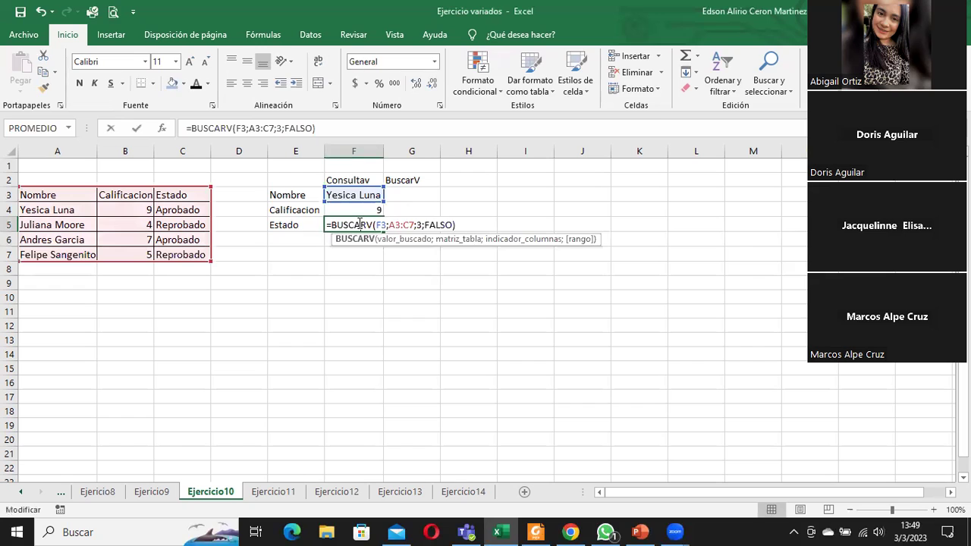
left_click(427, 224)
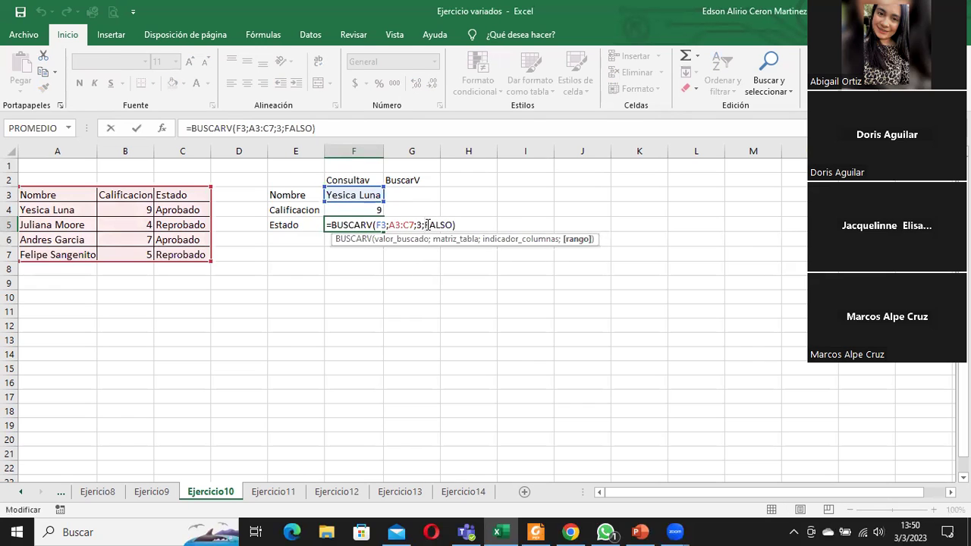
left_click_drag(428, 224, 454, 225)
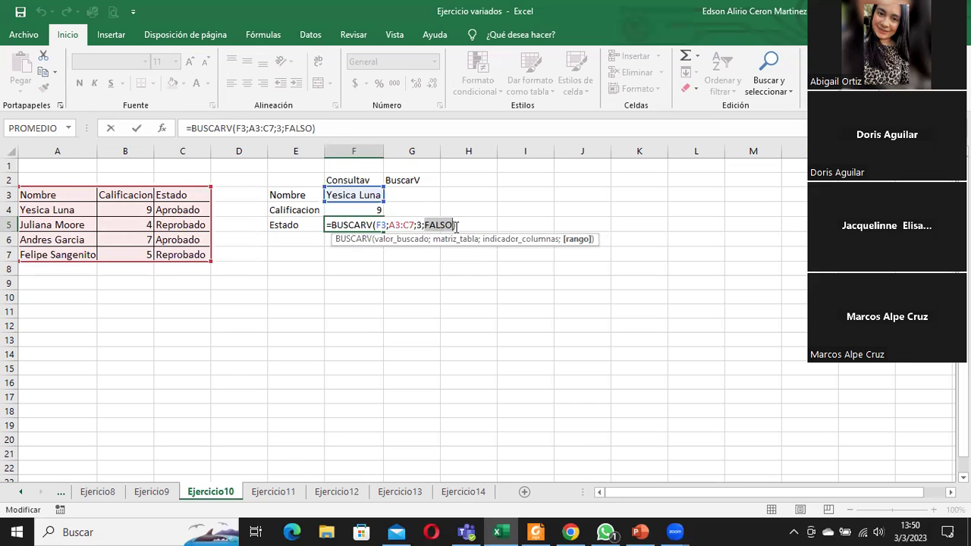
type("verd")
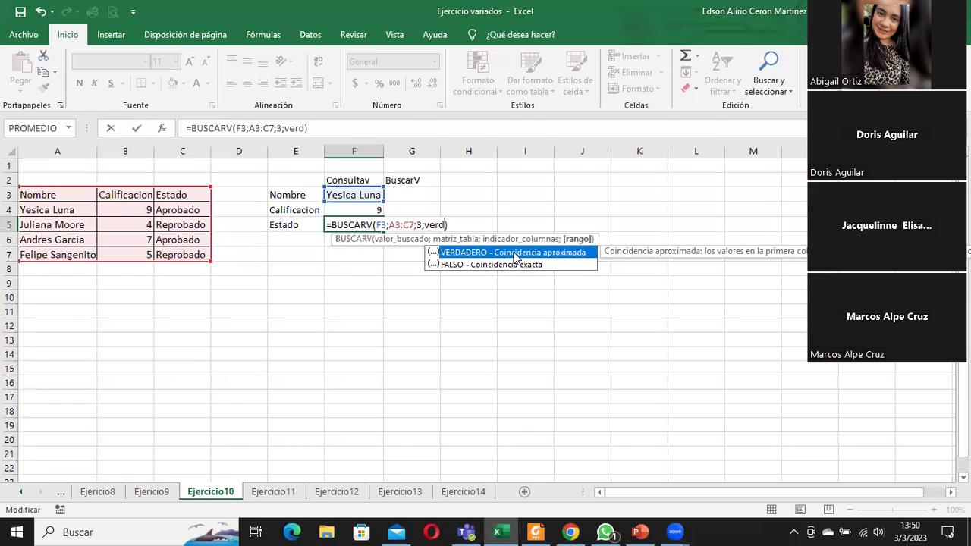
double_click(515, 267)
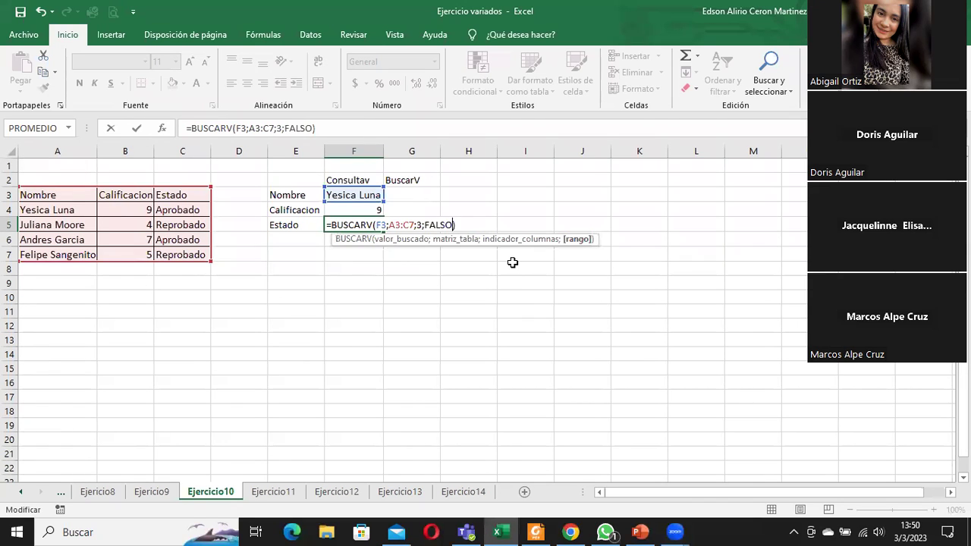
key("Return")
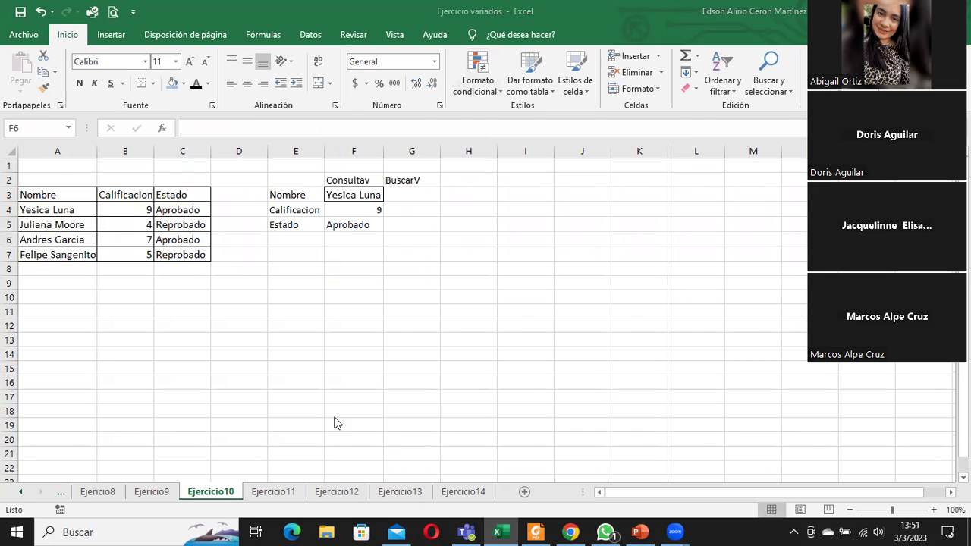
Step: Move through the Ejercicio11 and Ejercicio12 sheets to Ejercicio13 and scroll through its data
left_click(280, 493)
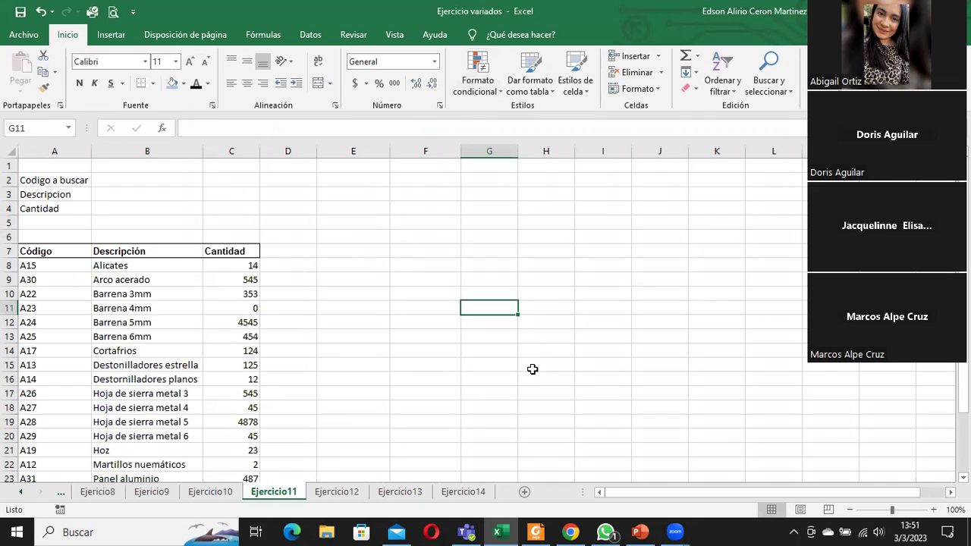
left_click(331, 492)
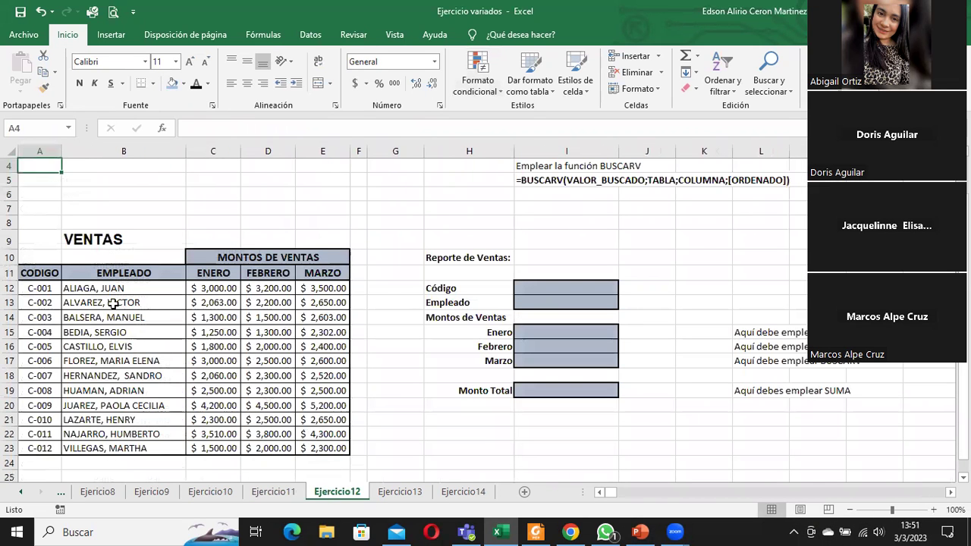
left_click(396, 495)
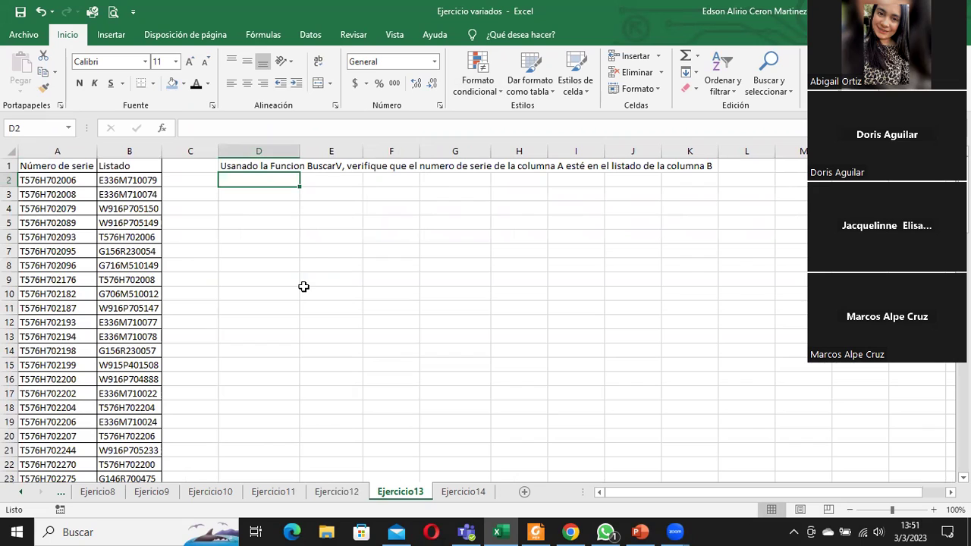
scroll(86, 233, "down", 5)
scroll(87, 234, "down", 6)
scroll(86, 234, "down", 5)
scroll(87, 234, "down", 4)
scroll(86, 233, "up", 9)
scroll(87, 233, "up", 11)
Step: Select A2, then select the Listado values in B2:B81 to review them
left_click(68, 184)
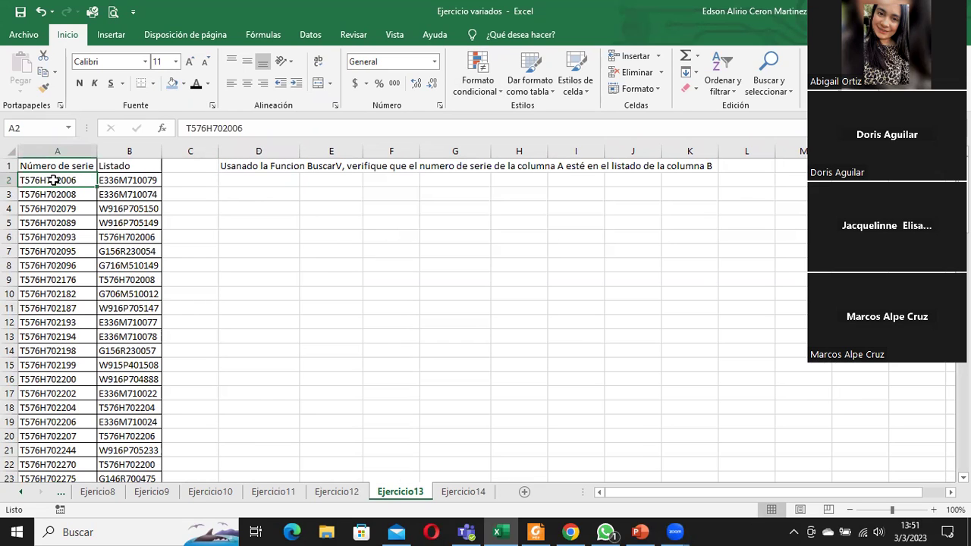
left_click_drag(106, 184, 119, 518)
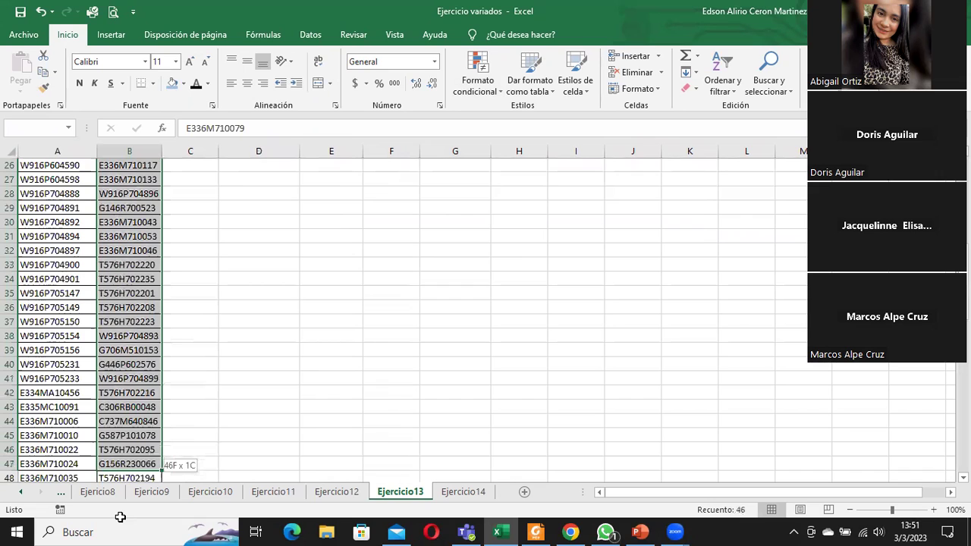
left_click_drag(120, 517, 136, 350)
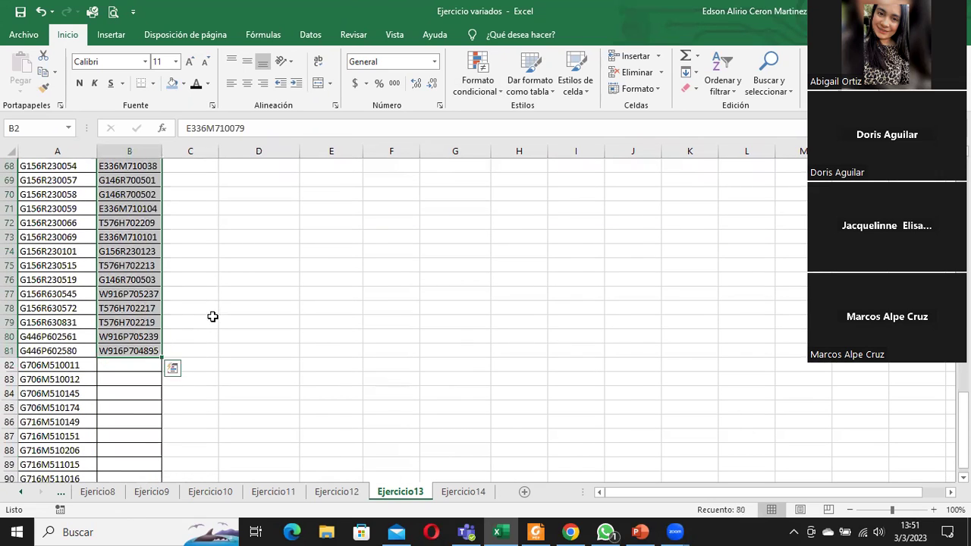
scroll(212, 316, "up", 8)
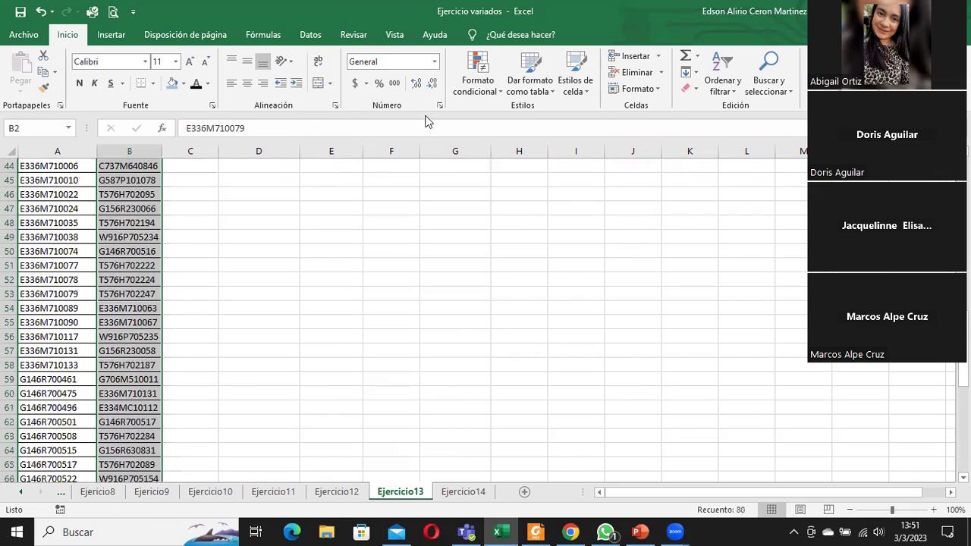
left_click(460, 69)
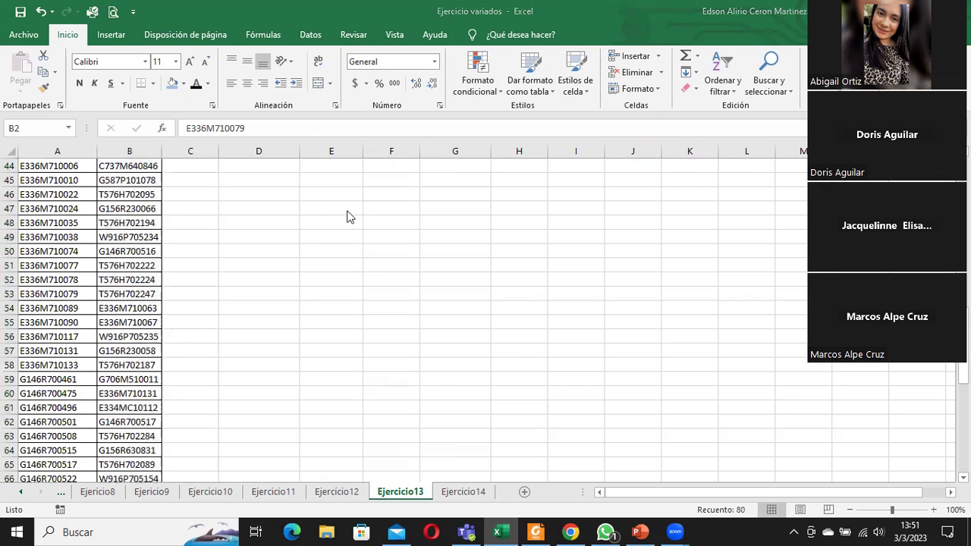
scroll(382, 270, "up", 3)
scroll(382, 269, "up", 10)
scroll(381, 269, "up", 2)
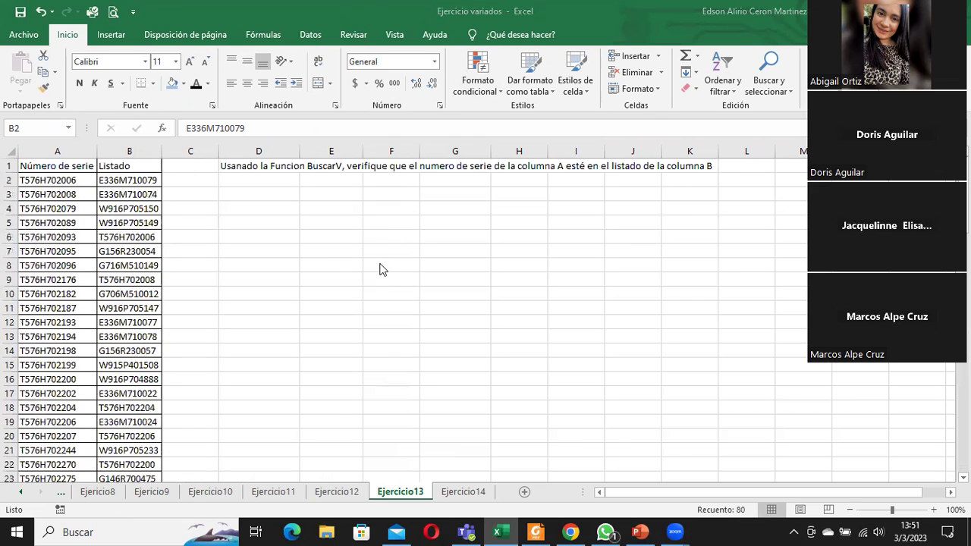
left_click(254, 179)
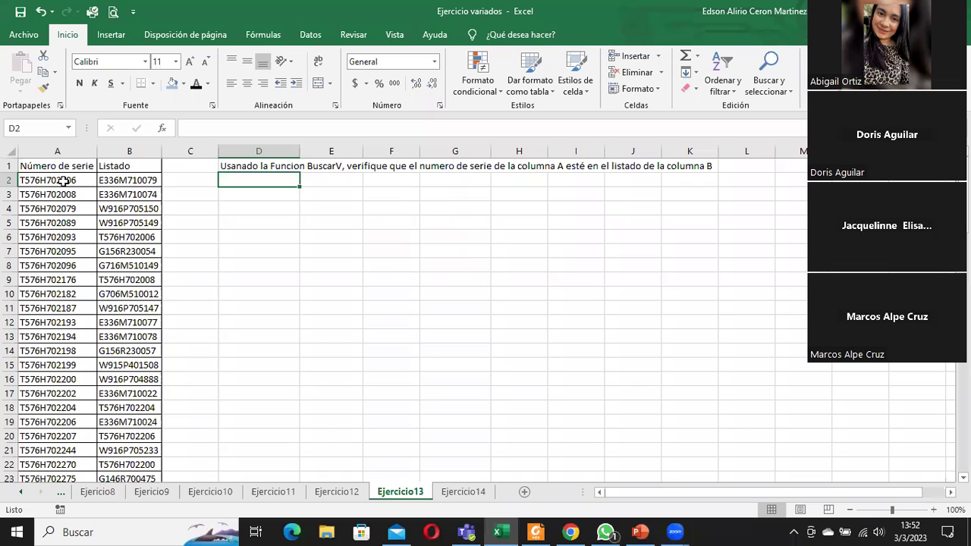
left_click(70, 181)
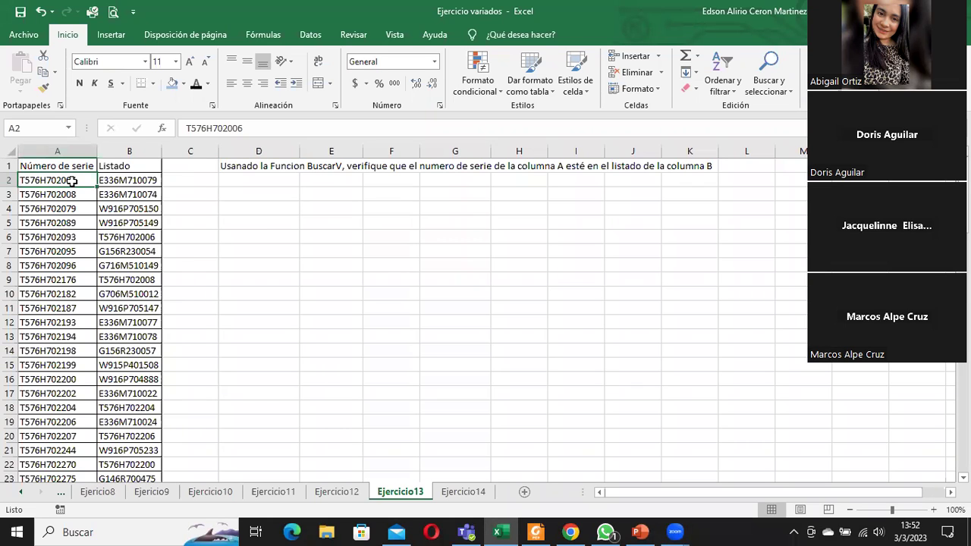
mouse_move(72, 182)
left_mouse_down()
mouse_move(45, 531)
mouse_move(95, 424)
left_mouse_up()
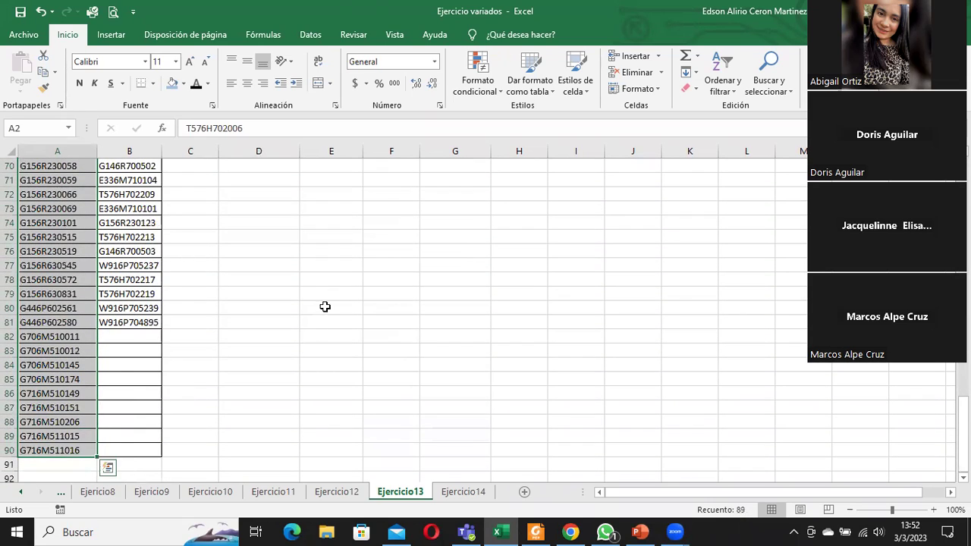
scroll(324, 305, "up", 7)
scroll(331, 270, "up", 8)
scroll(336, 257, "up", 8)
scroll(341, 239, "up", 1)
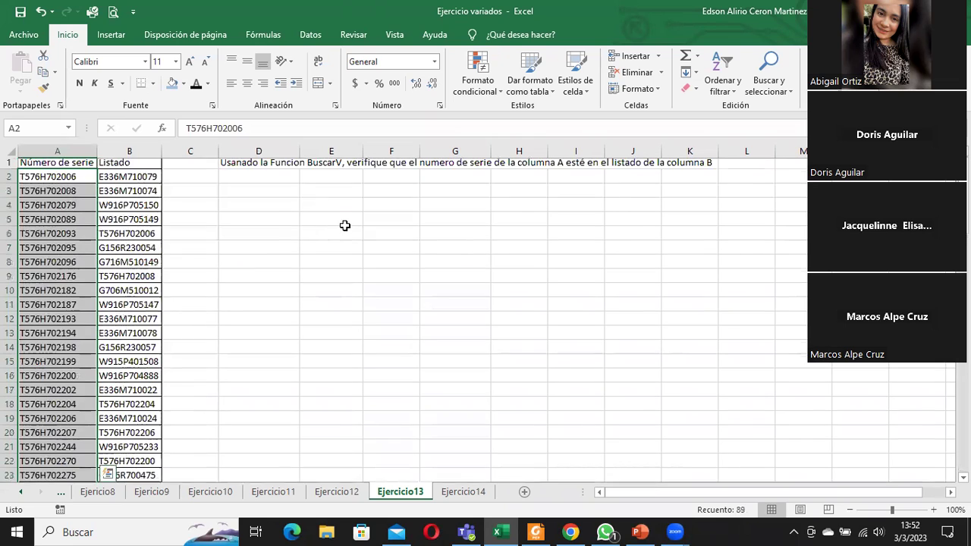
left_click_drag(135, 167, 136, 213)
mouse_move(129, 180)
left_mouse_down()
mouse_move(129, 494)
mouse_move(132, 479)
mouse_move(140, 497)
mouse_move(140, 345)
left_mouse_up()
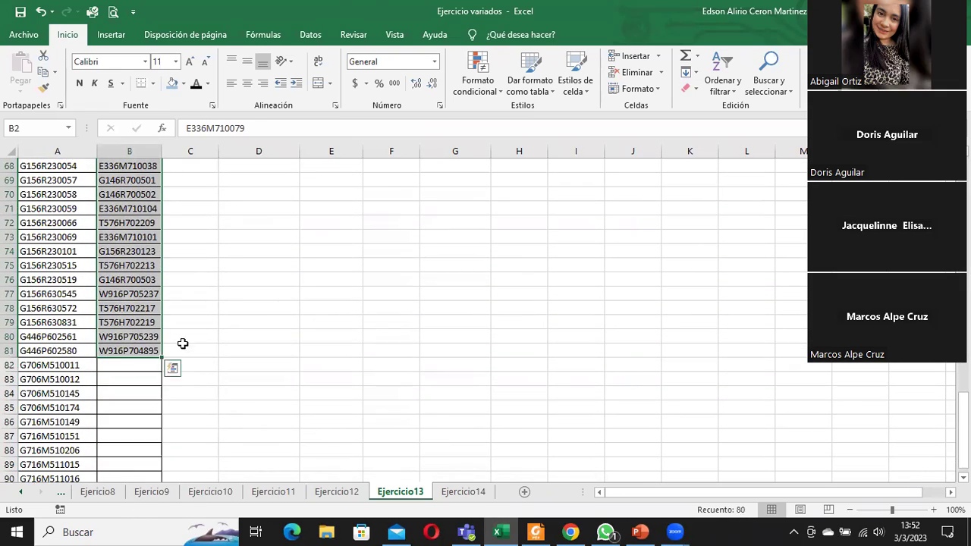
scroll(187, 344, "down", 3)
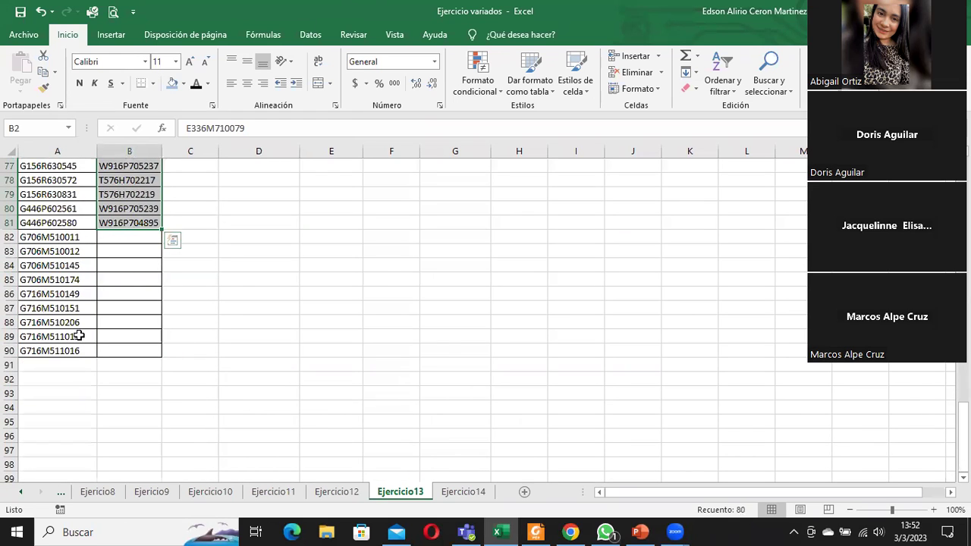
scroll(233, 280, "up", 4)
scroll(233, 279, "up", 10)
scroll(233, 280, "up", 12)
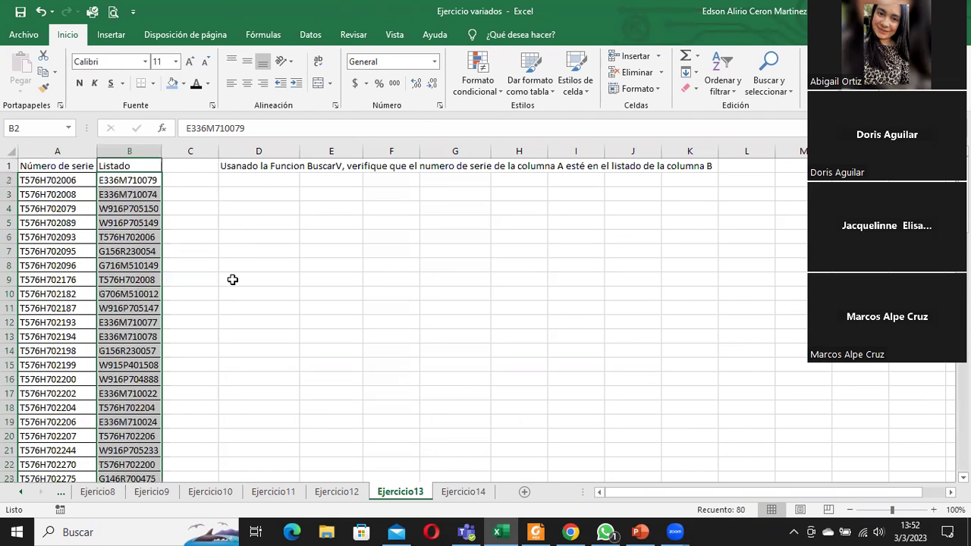
left_click(244, 179)
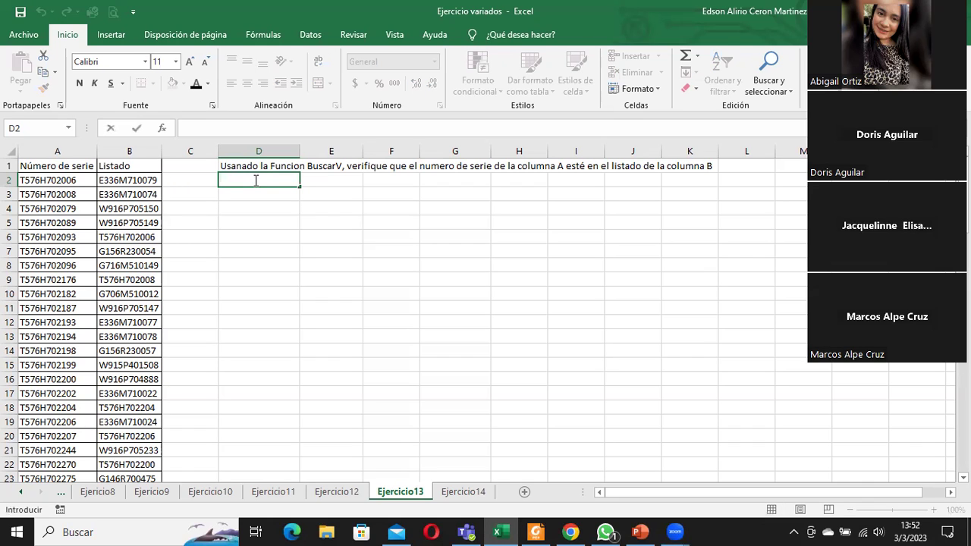
type("=")
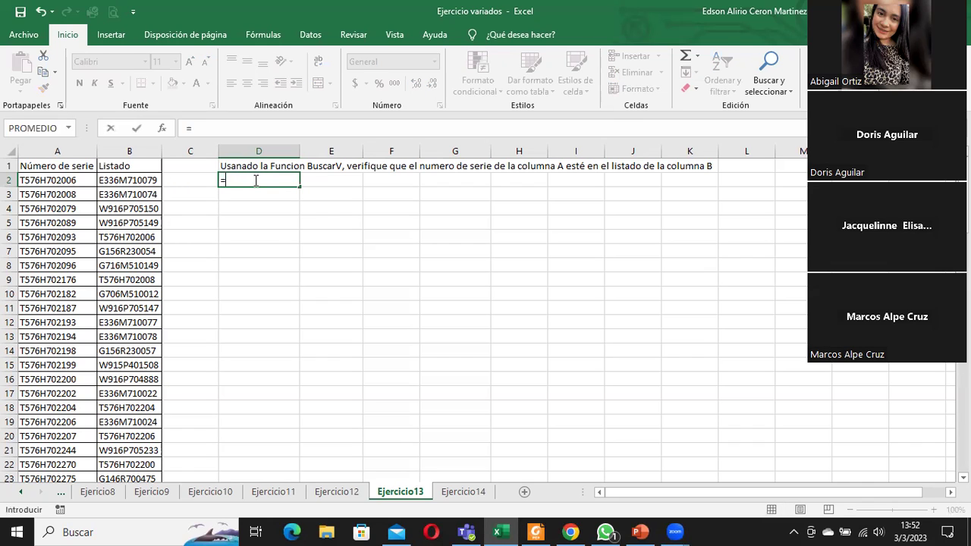
type("buscar")
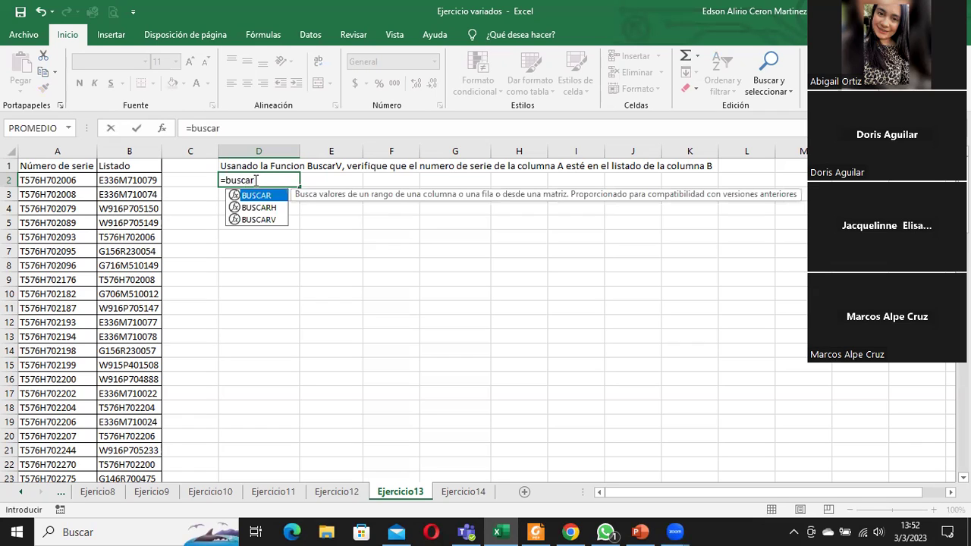
double_click(262, 219)
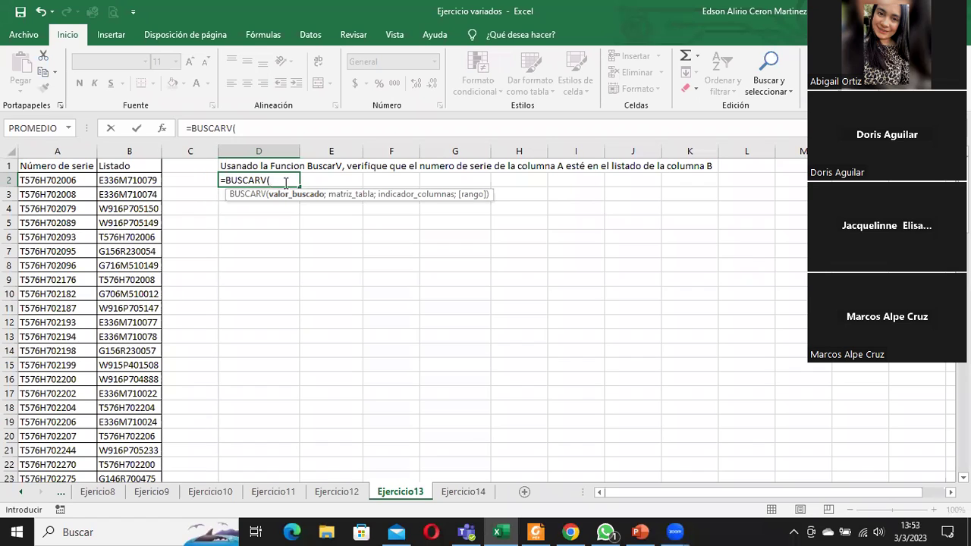
left_click(288, 180)
type("a")
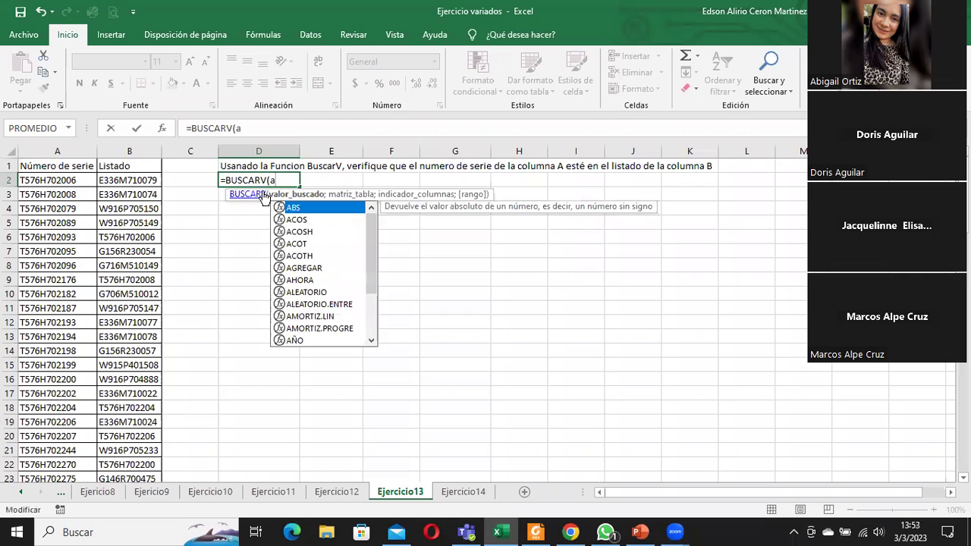
type("2;")
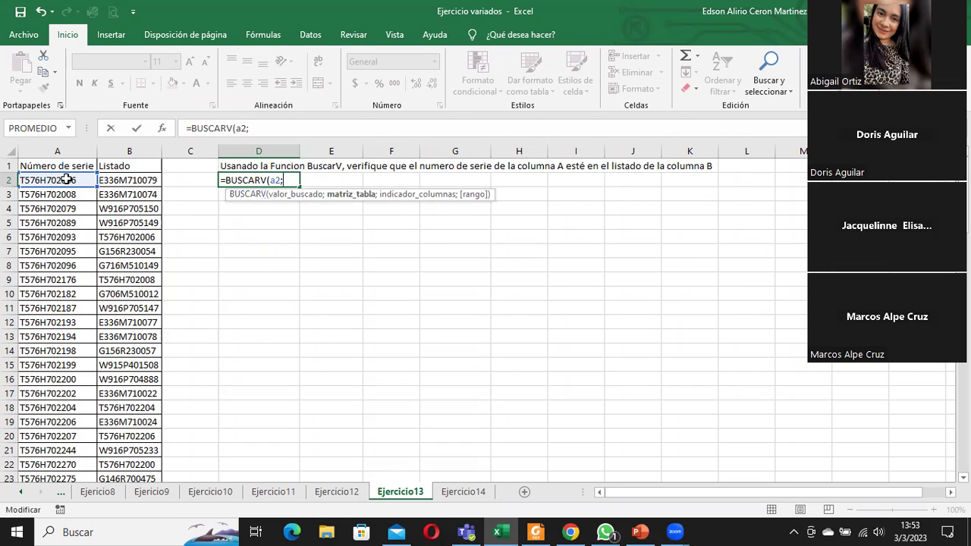
left_click_drag(66, 177, 36, 529)
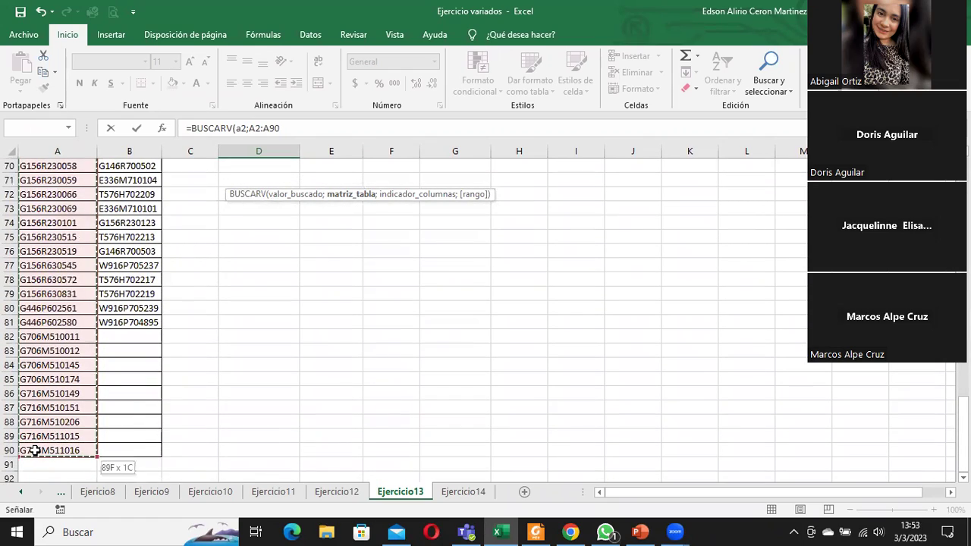
left_click_drag(37, 528, 32, 448)
scroll(364, 151, "up", 1)
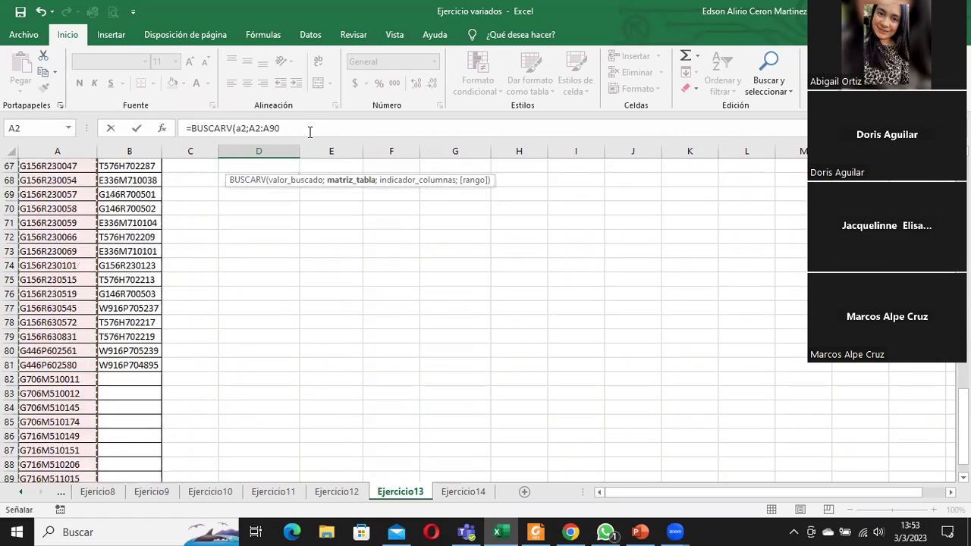
left_click(309, 131)
type(";")
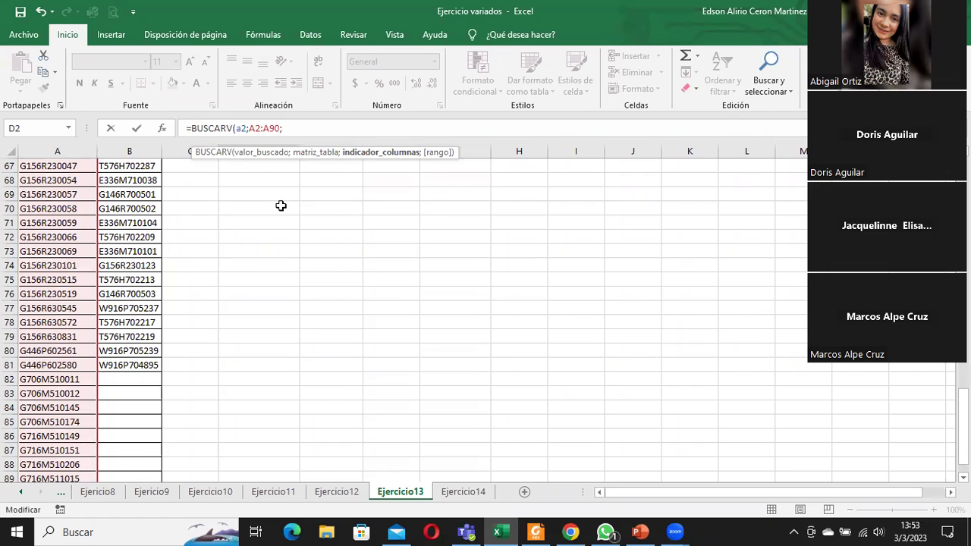
left_click_drag(962, 417, 962, 163)
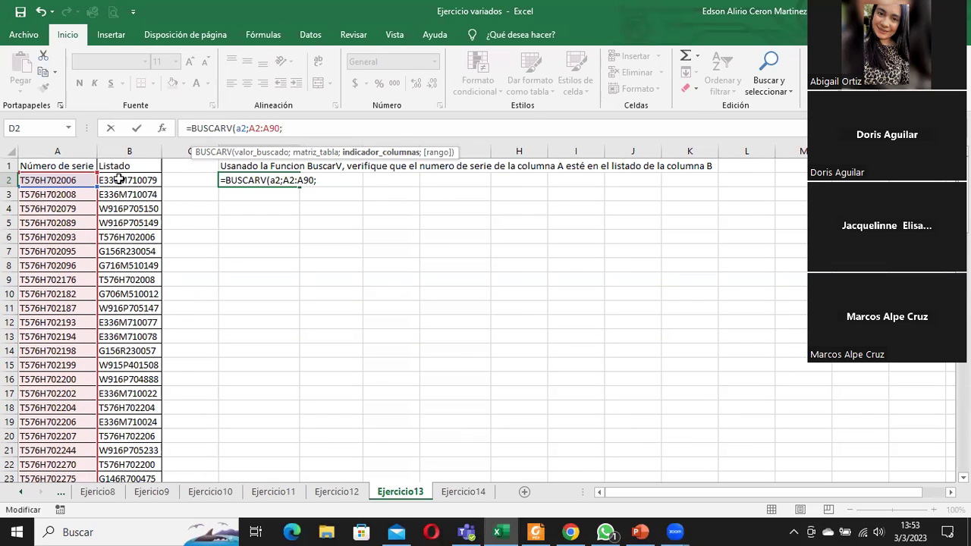
key("Escape")
Step: Enter a BUSCARV formula in D2 looking up A2 in B2:B81, column 1, FALSO
double_click(245, 179)
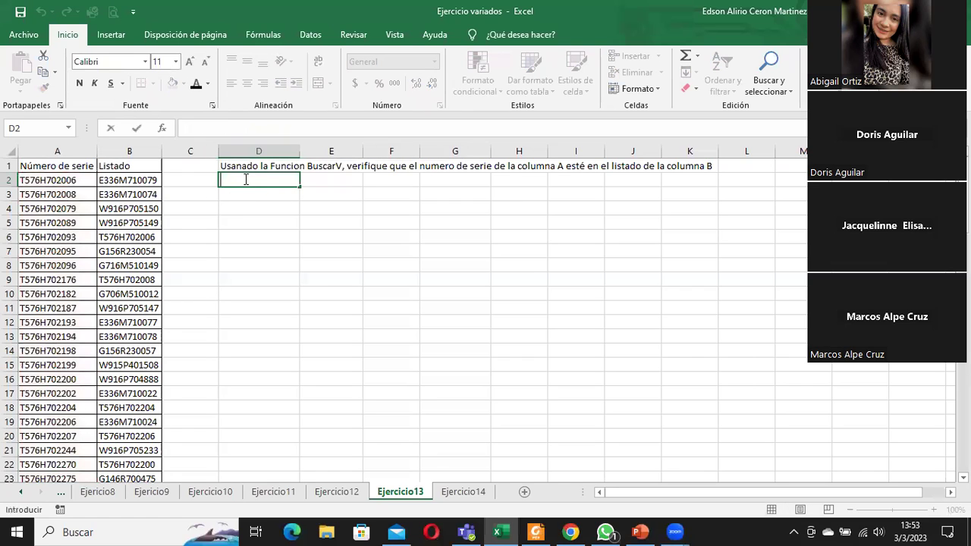
type("=buscar")
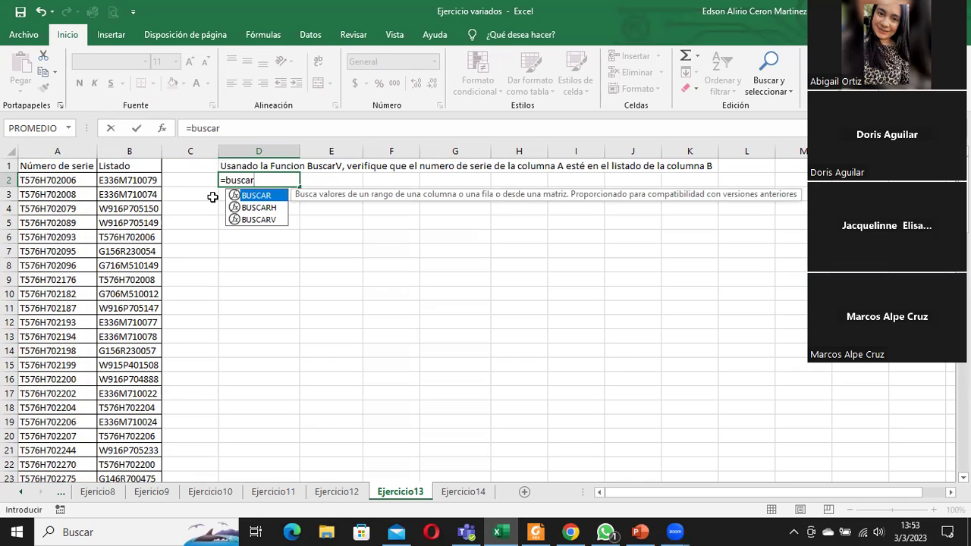
type("v(")
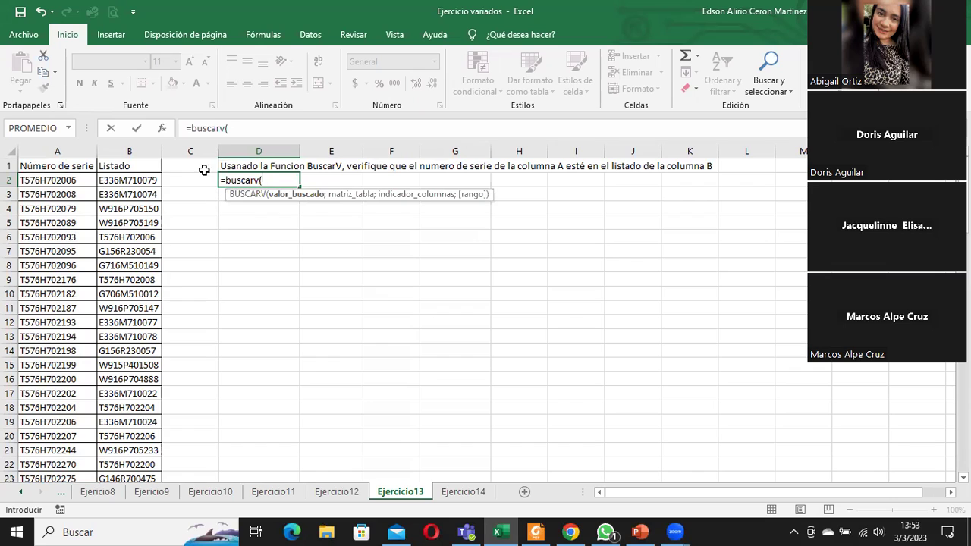
left_click(68, 183)
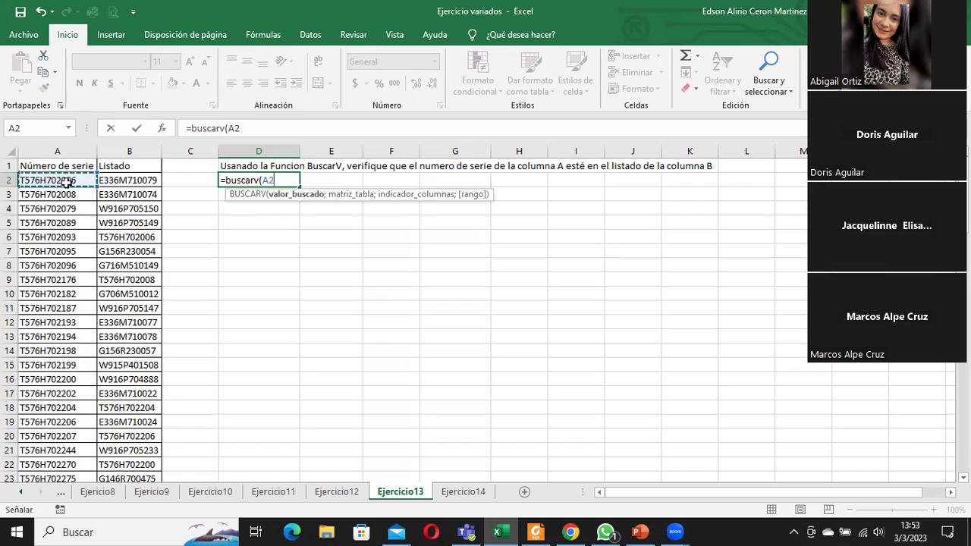
type(";")
mouse_move(119, 186)
left_mouse_down()
mouse_move(139, 397)
mouse_move(141, 379)
left_mouse_up()
scroll(444, 228, "up", 9)
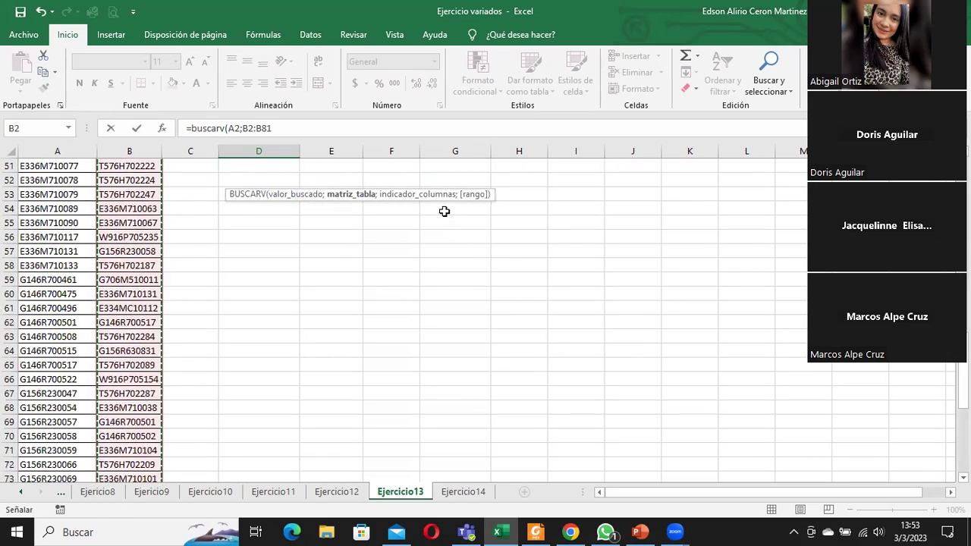
left_click(301, 129)
type(";1:")
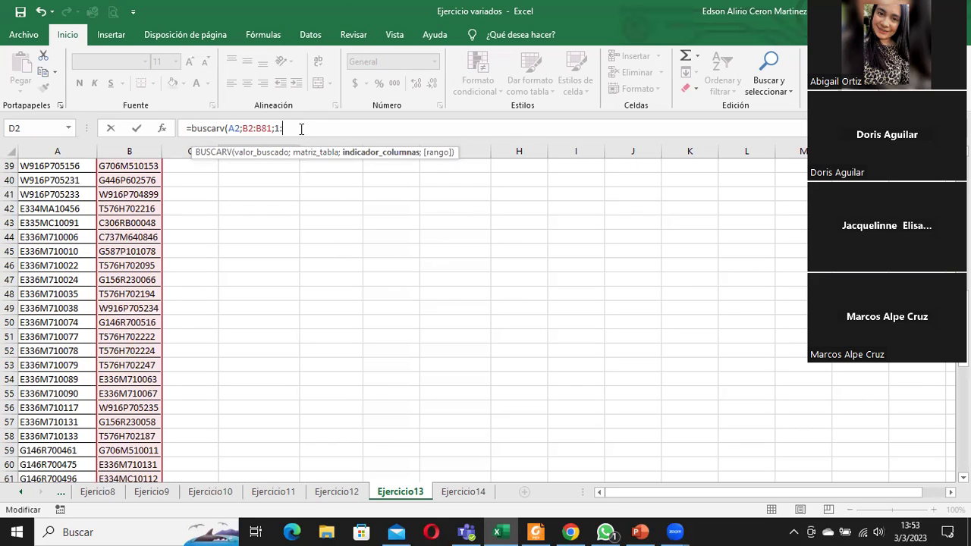
type("falso")
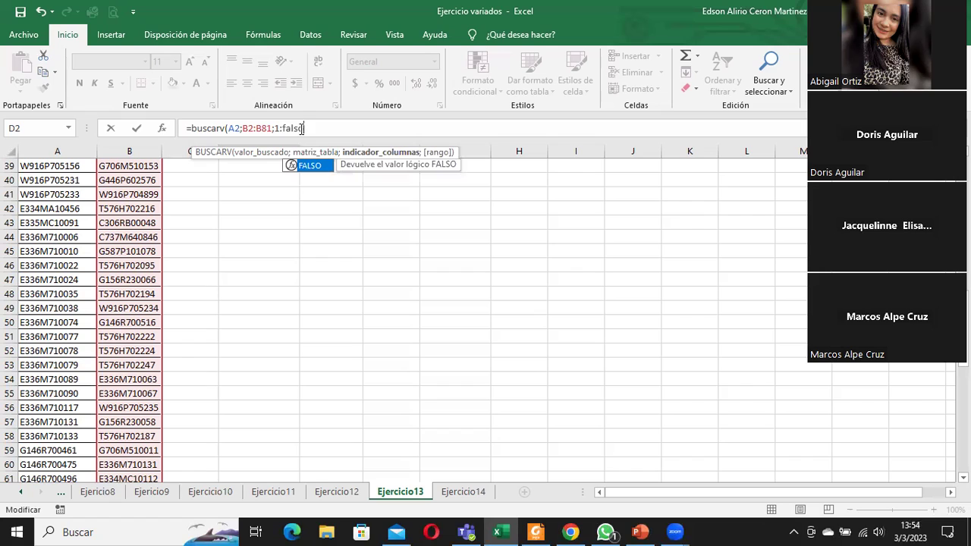
type(")")
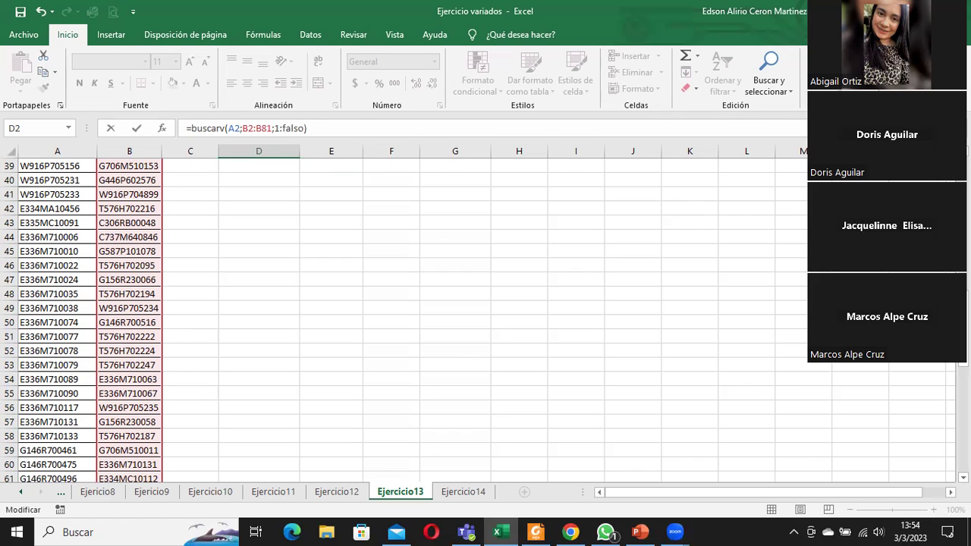
Step: Fix the colon separator typo to give =BUSCARV(A2;B2:B81;1;FALSO) and confirm it
left_click(282, 129)
key("BackSpace")
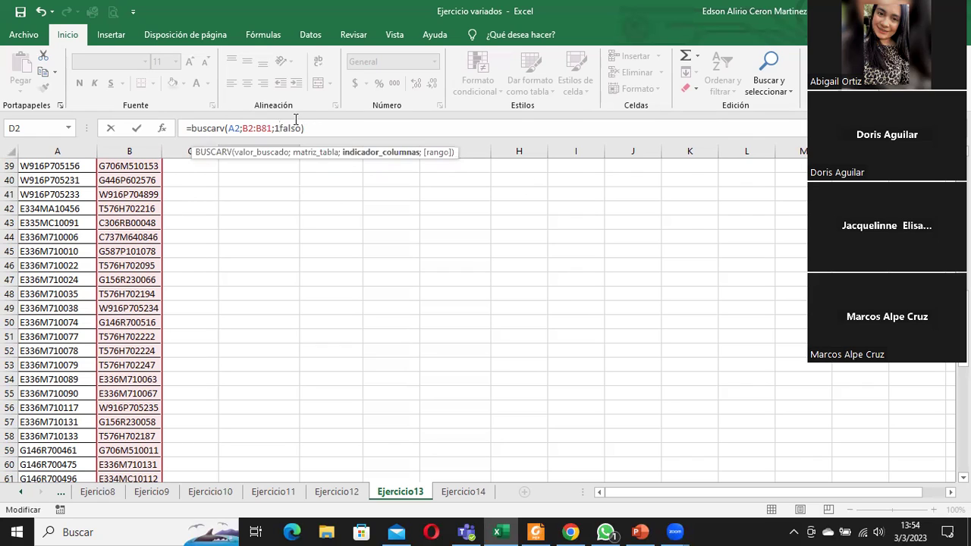
type(";")
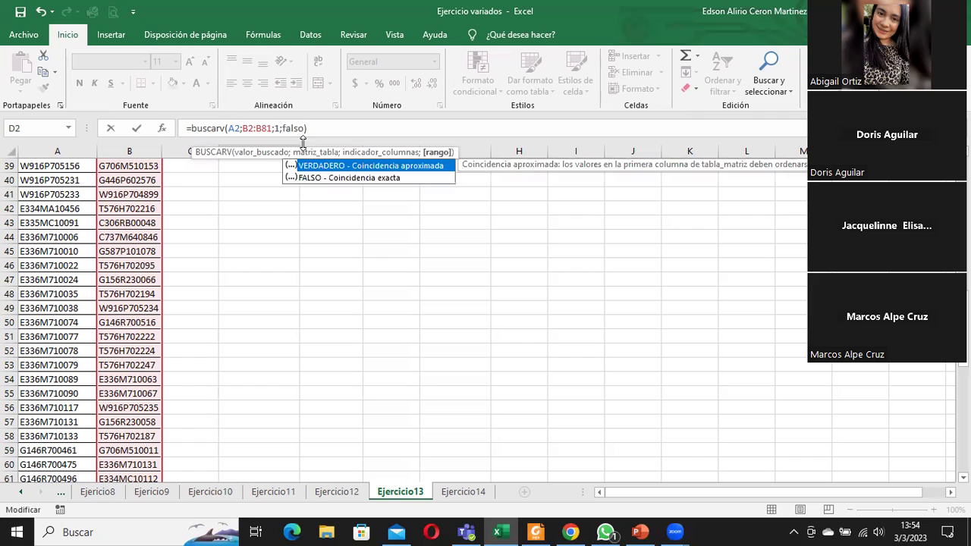
double_click(320, 178)
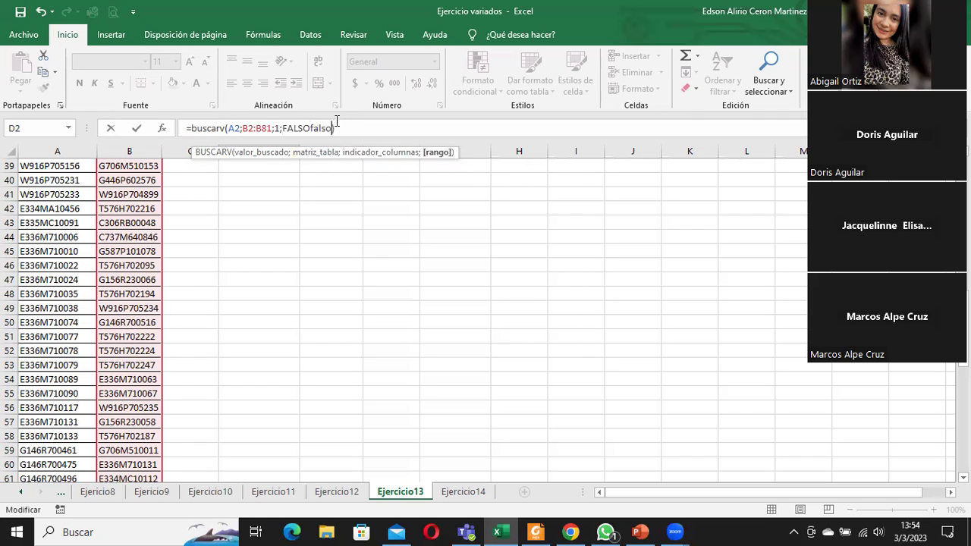
key("BackSpace")
key("BackSpace")
key("BackSpace")
key("BackSpace")
key("BackSpace")
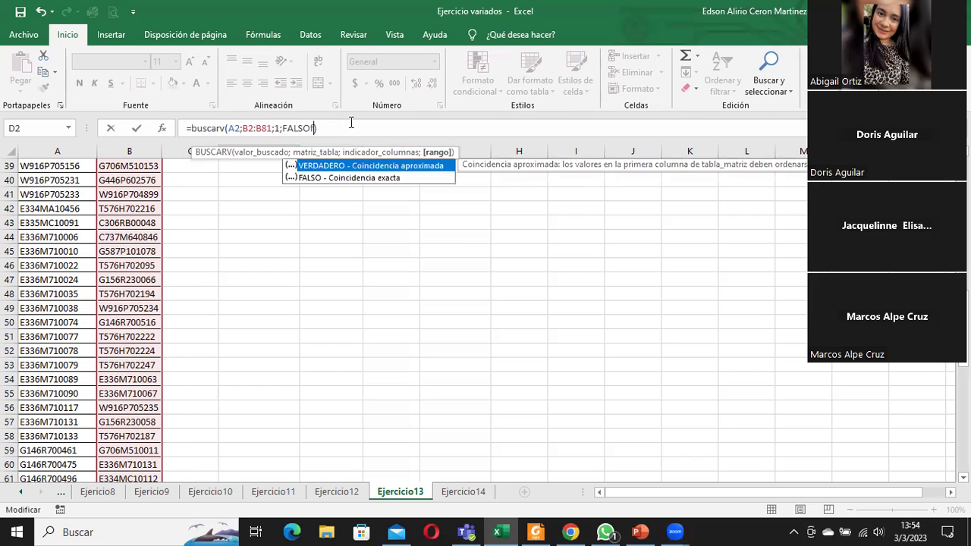
key("Return")
scroll(252, 408, "up", 1)
left_click(258, 181)
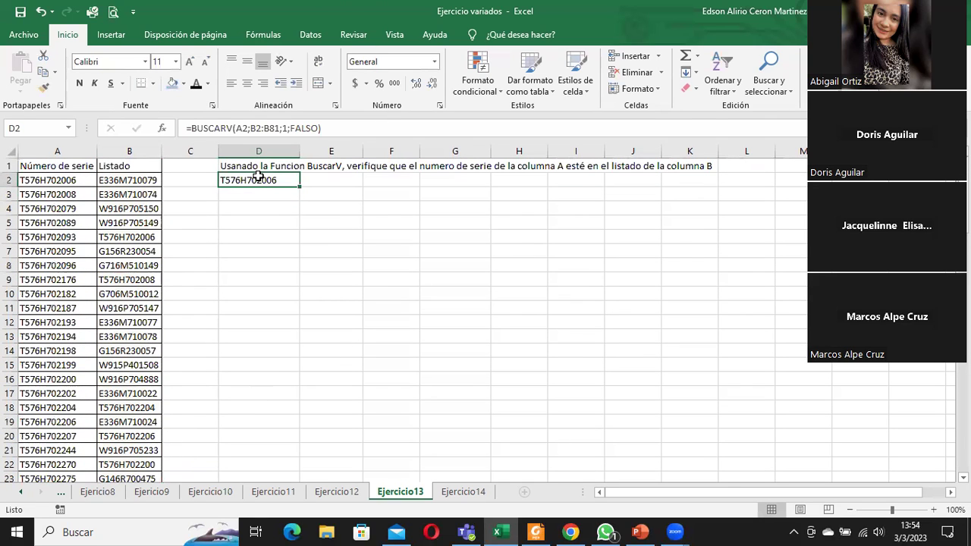
left_click(138, 182)
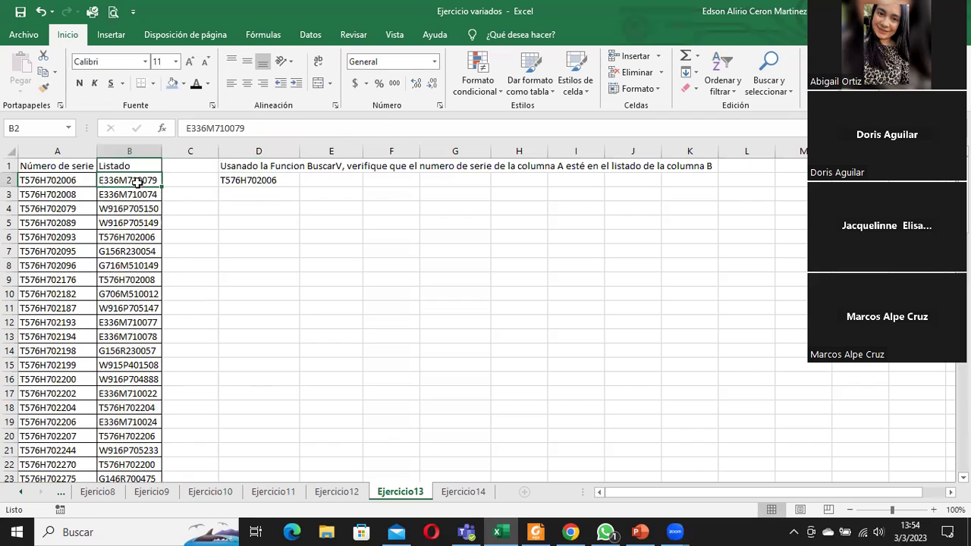
left_click(74, 180)
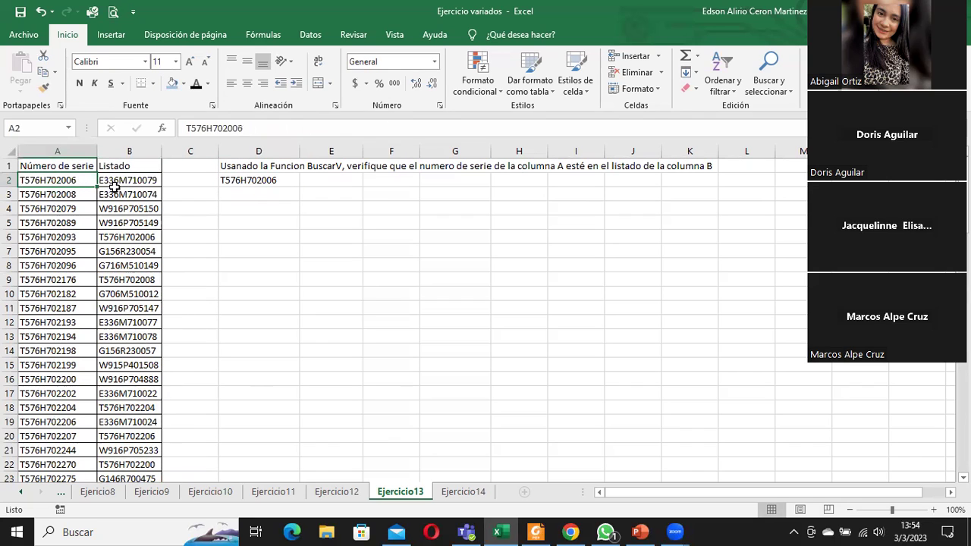
left_click(135, 237)
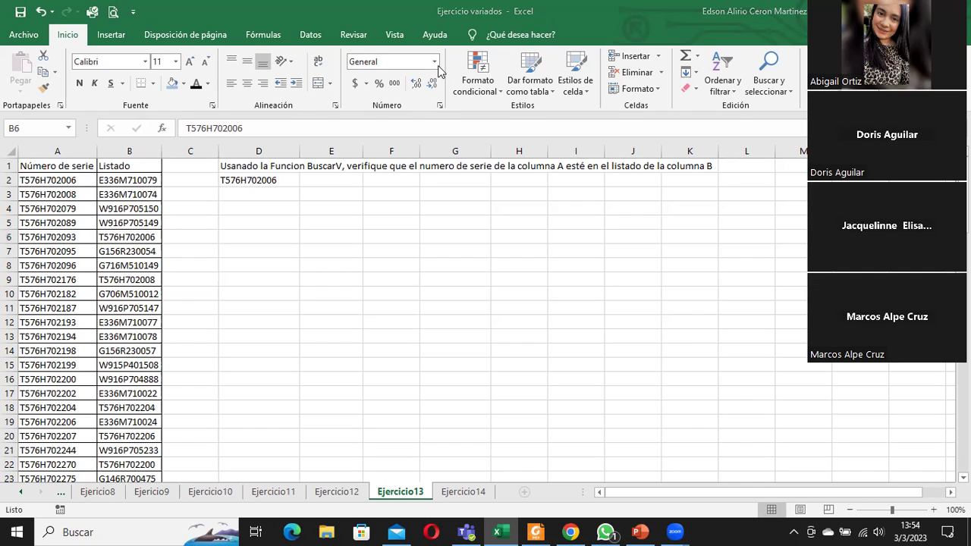
left_click(156, 237)
left_click(255, 179)
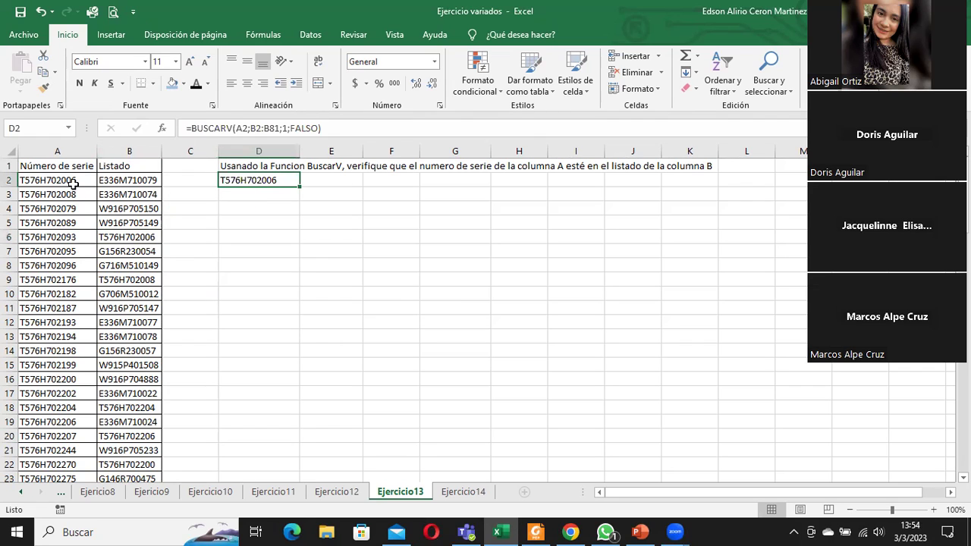
left_click_drag(80, 351, 76, 407)
left_click_drag(115, 181, 129, 294)
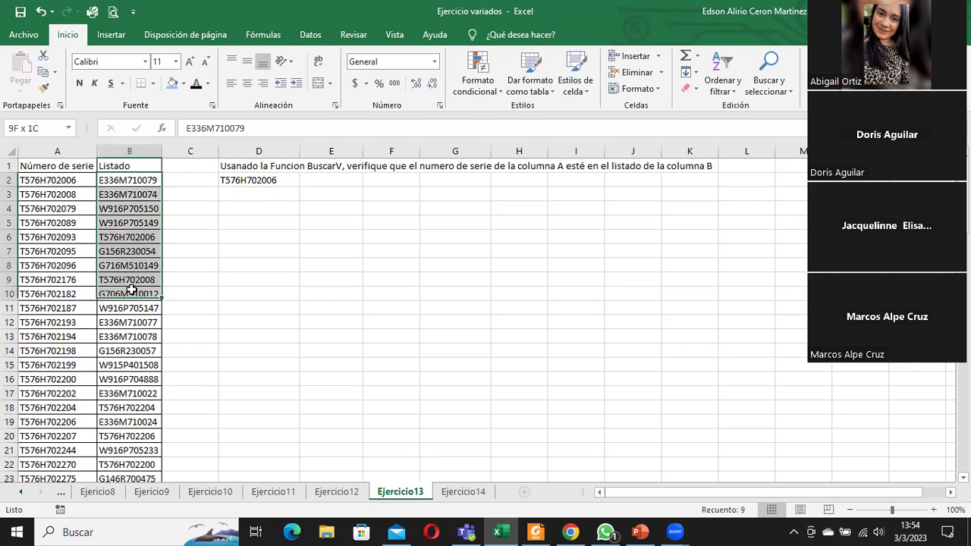
left_click(247, 128)
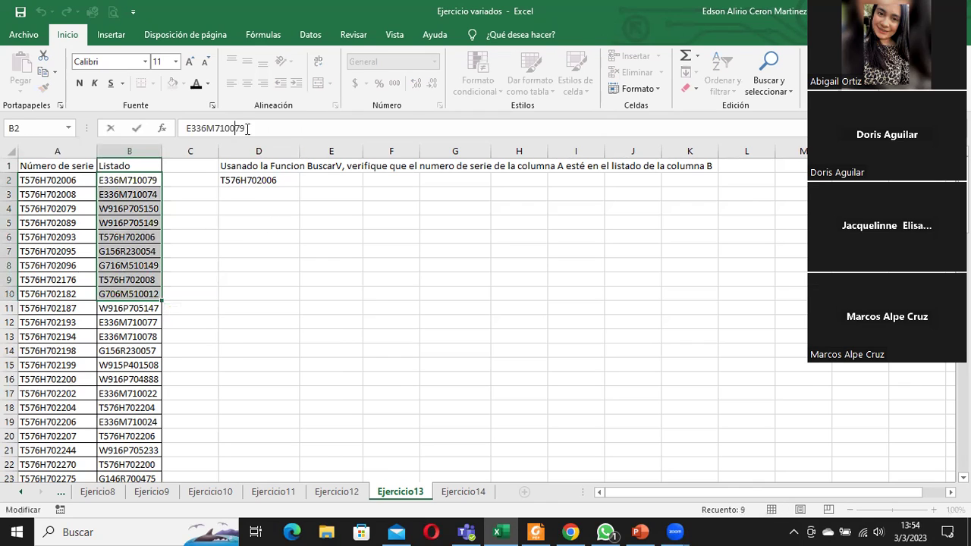
left_click(255, 180)
left_click(261, 128)
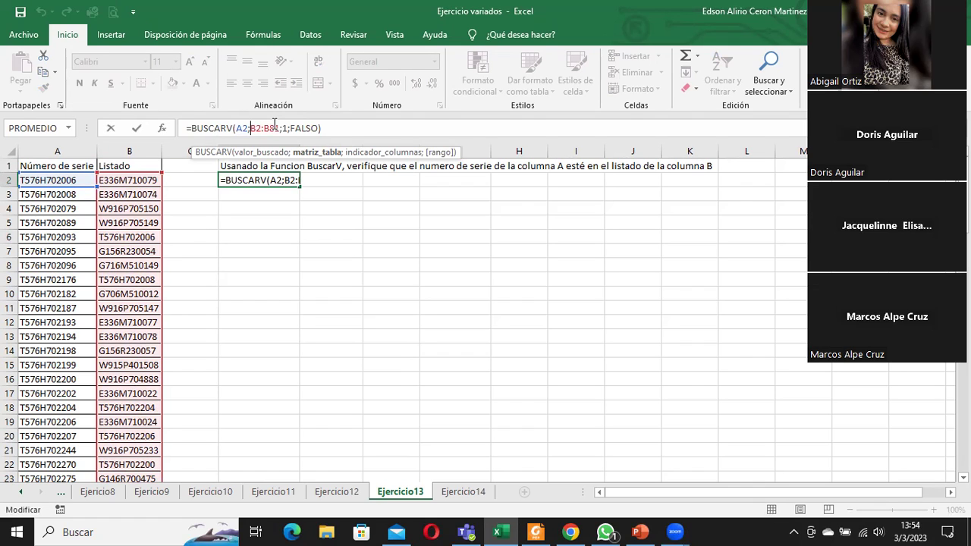
Step: Change D2's lookup range from B2:B81 to the absolute $B$2:$B$81 and confirm it
type("$")
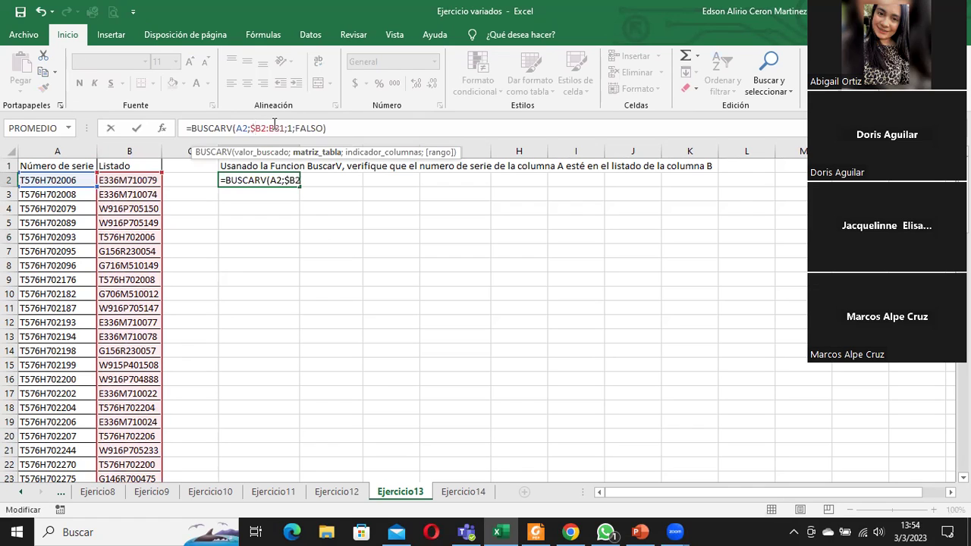
left_click(266, 128)
left_click(281, 126)
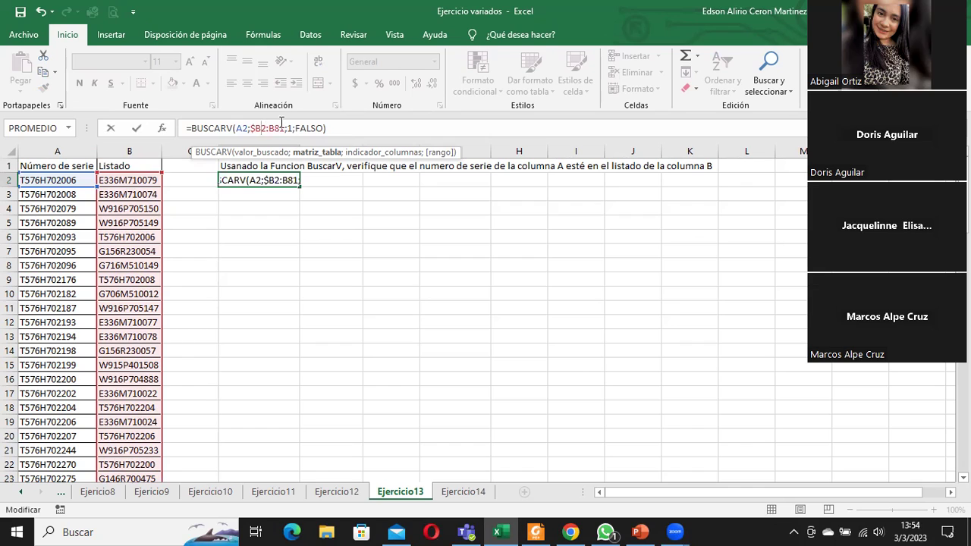
type("$")
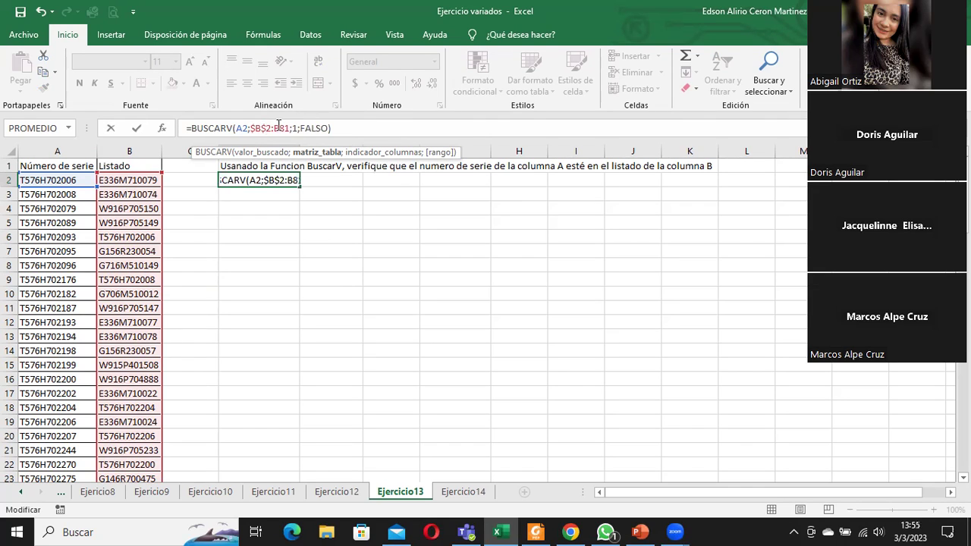
left_click(275, 126)
type("$")
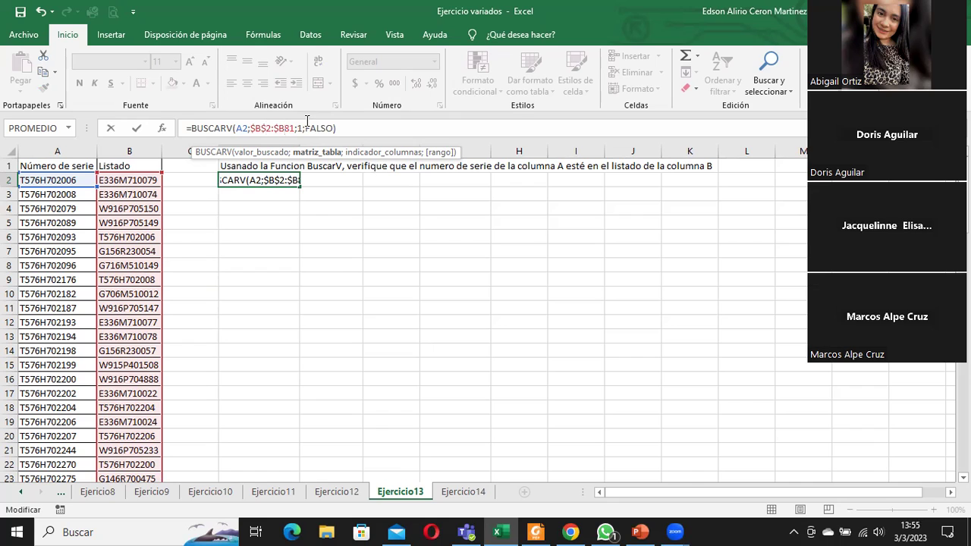
type("$")
key("Return")
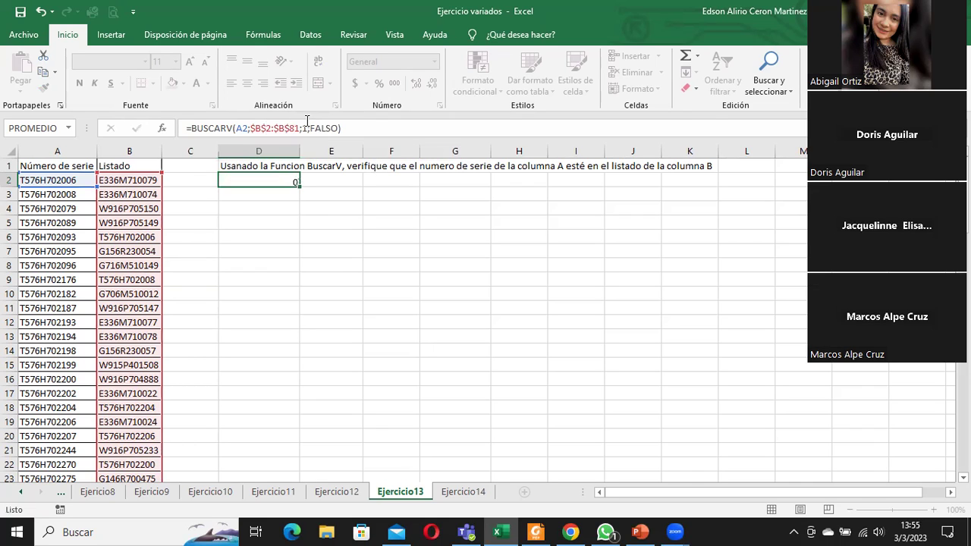
left_click(277, 181)
Step: Fill the D2 BUSCARV formula down through D90, showing matched serials or #N/D
left_click_drag(299, 187, 314, 530)
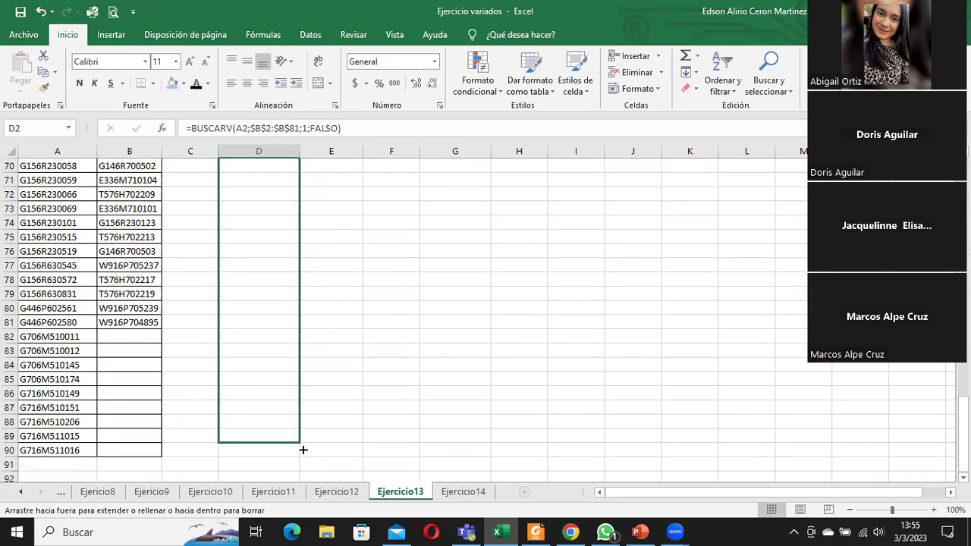
left_click_drag(313, 531, 303, 455)
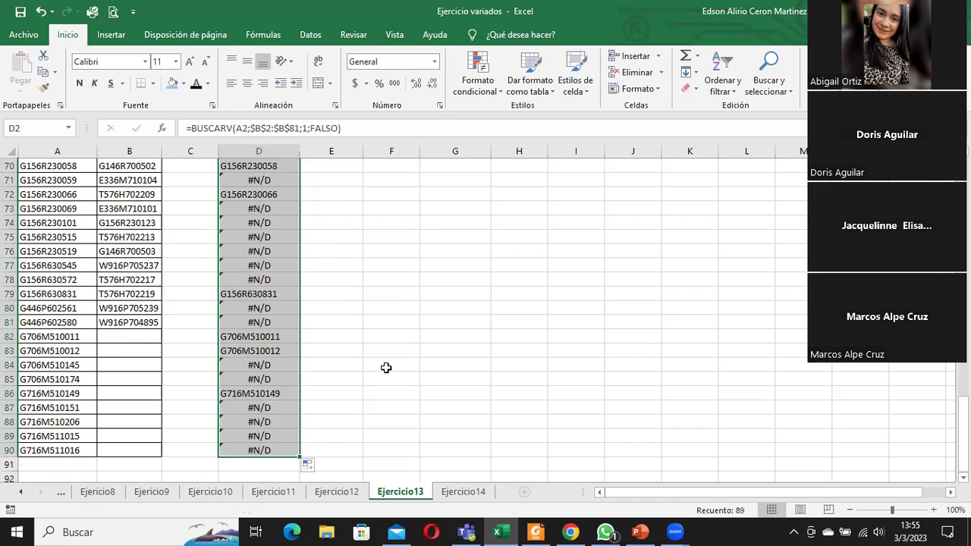
scroll(386, 356, "up", 4)
scroll(391, 334, "up", 8)
scroll(392, 334, "up", 9)
scroll(392, 334, "up", 2)
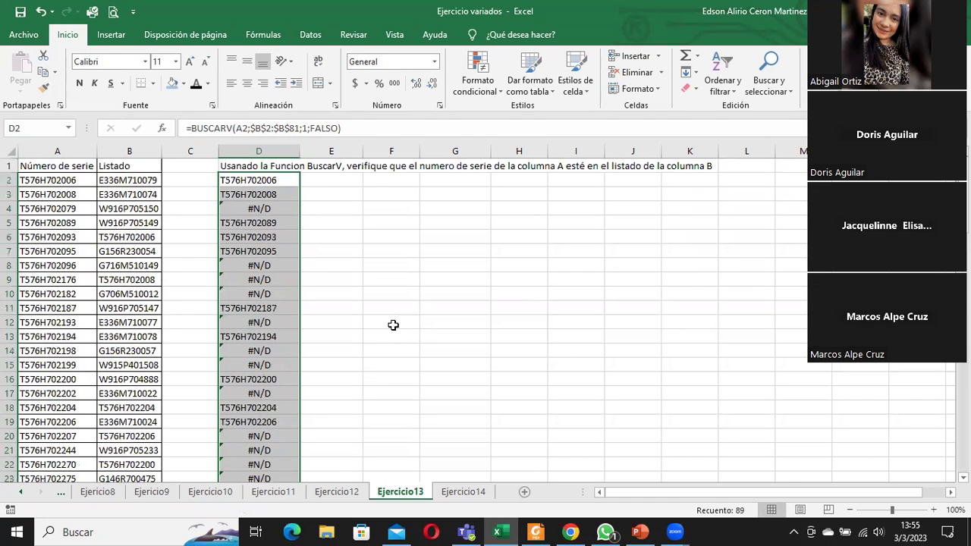
left_click(267, 210)
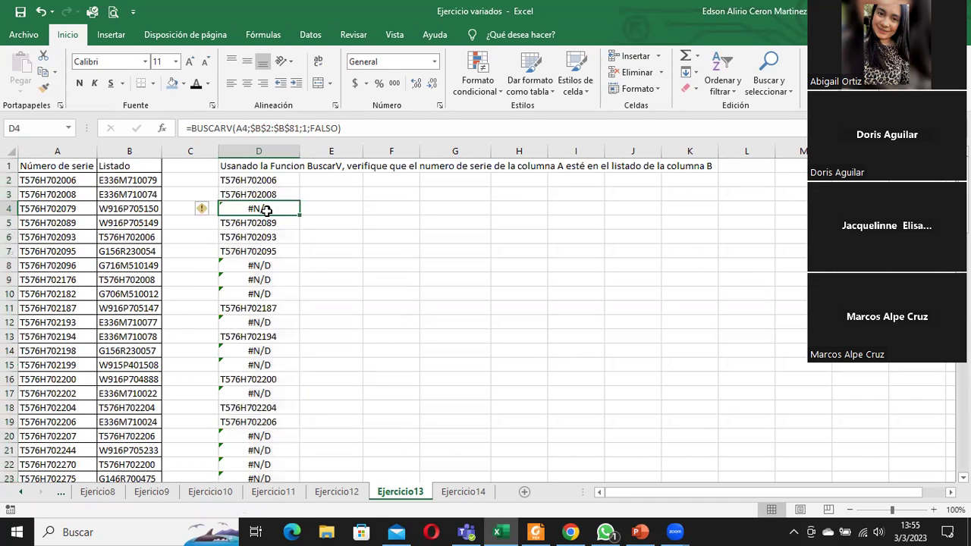
left_click(258, 269)
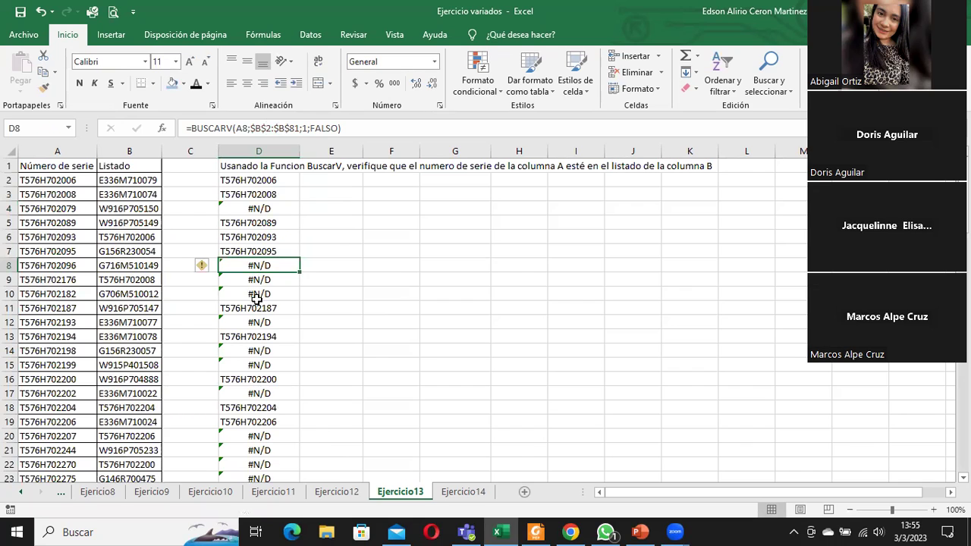
left_click(269, 203)
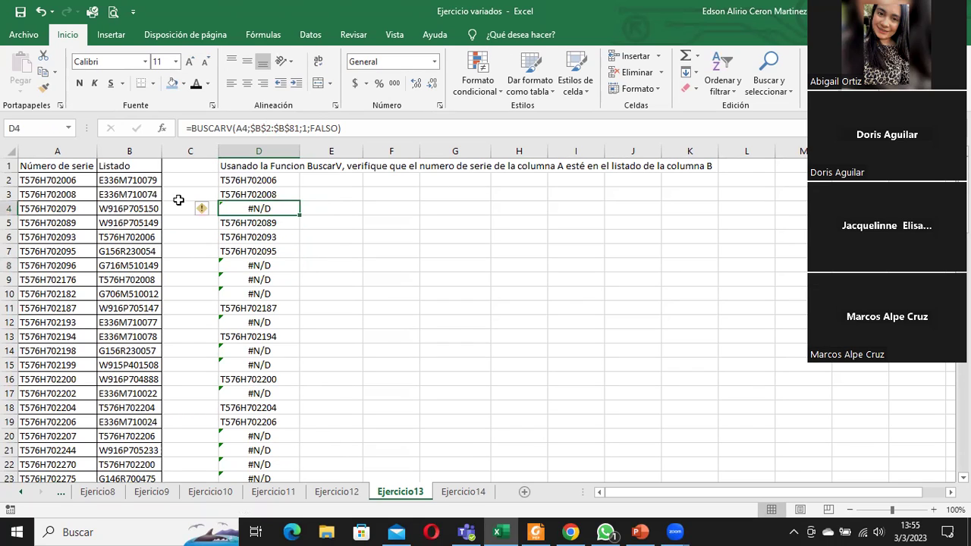
left_click(70, 208)
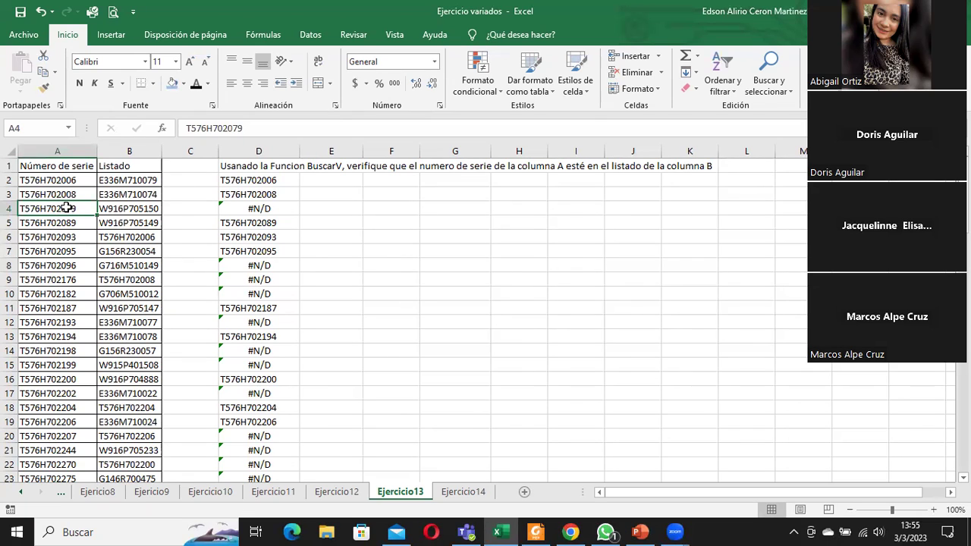
left_click(55, 268)
left_click(56, 279)
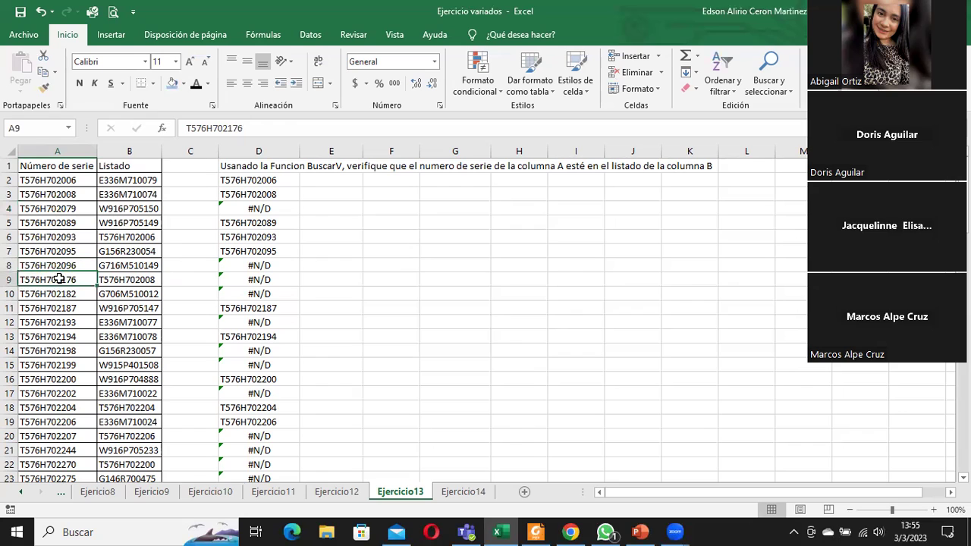
left_click(60, 293)
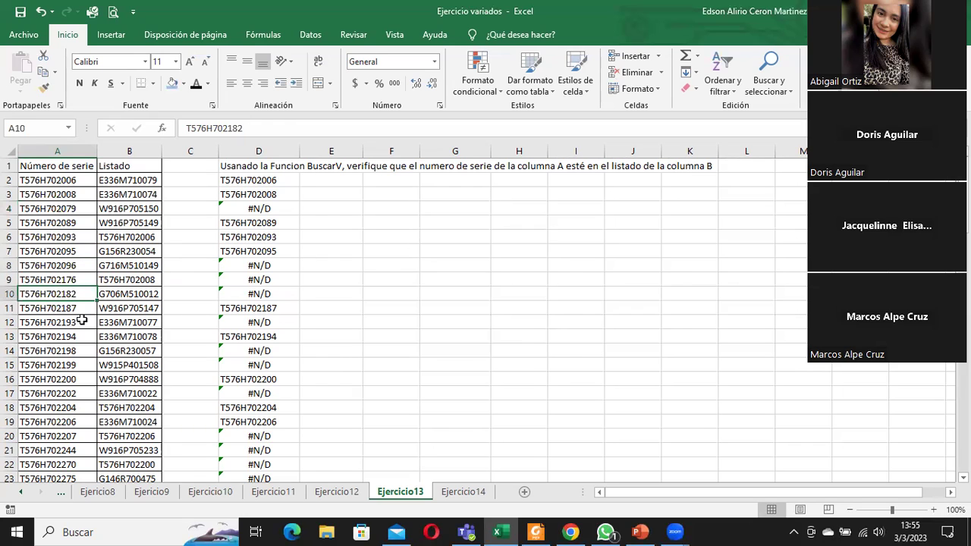
left_click(77, 324)
left_click(77, 352)
left_click(73, 365)
scroll(350, 379, "down", 4)
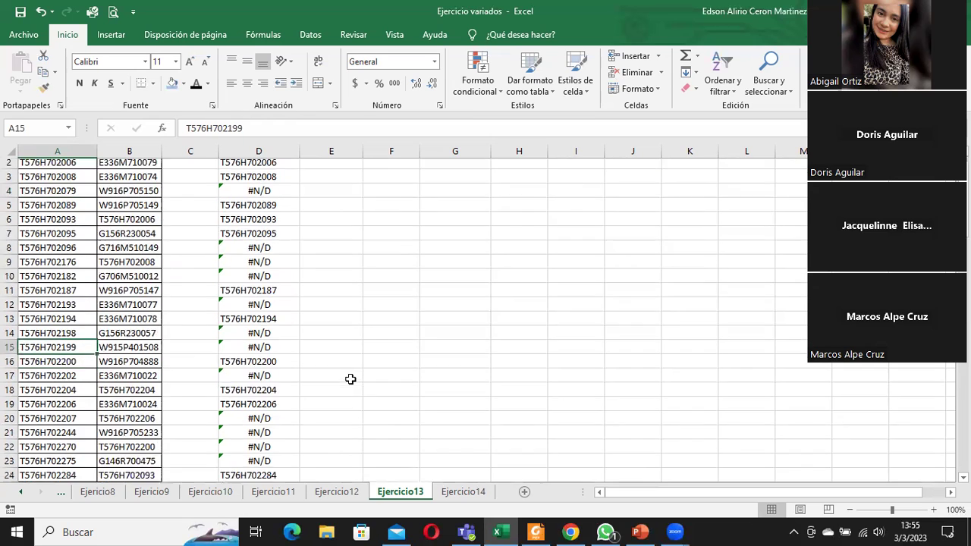
scroll(351, 379, "down", 3)
scroll(349, 375, "up", 4)
scroll(346, 364, "up", 3)
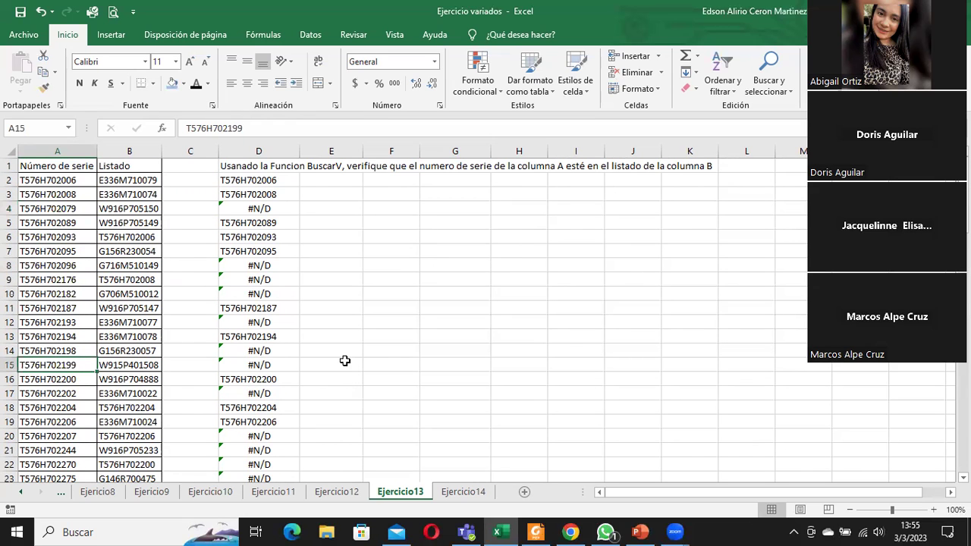
scroll(269, 429, "down", 2)
scroll(267, 413, "down", 6)
scroll(269, 410, "down", 4)
scroll(269, 411, "down", 8)
scroll(270, 410, "down", 4)
scroll(270, 410, "down", 3)
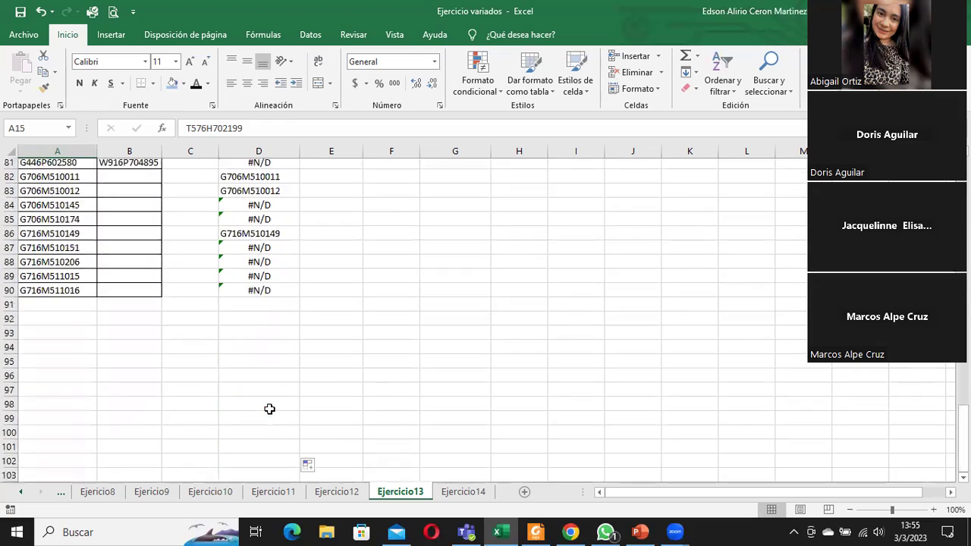
scroll(270, 409, "up", 10)
scroll(269, 410, "up", 12)
scroll(269, 407, "up", 5)
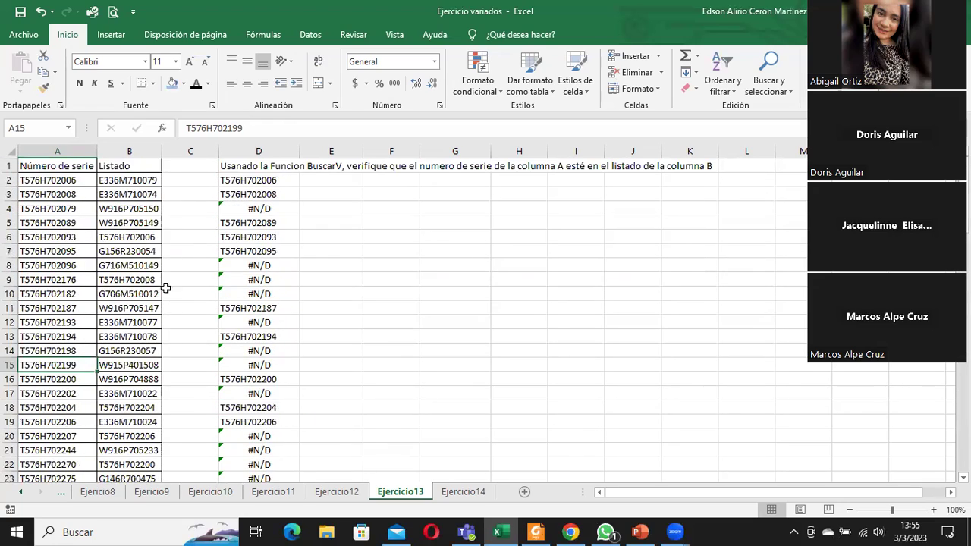
left_click(132, 182)
left_click(57, 183)
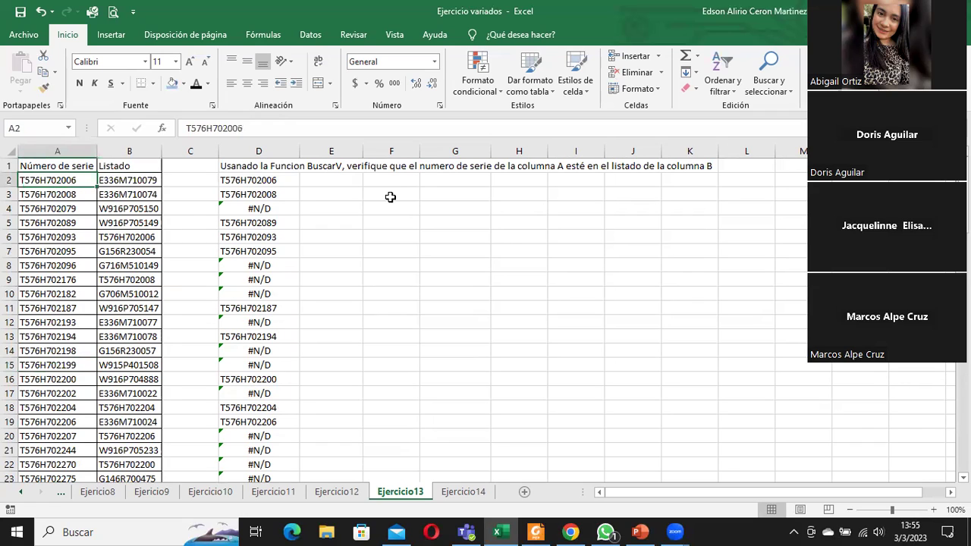
left_click(323, 182)
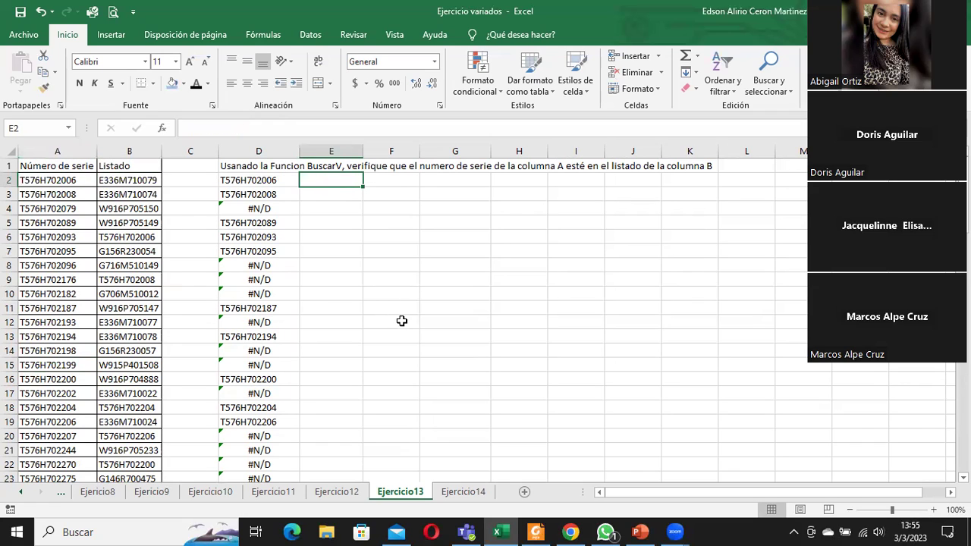
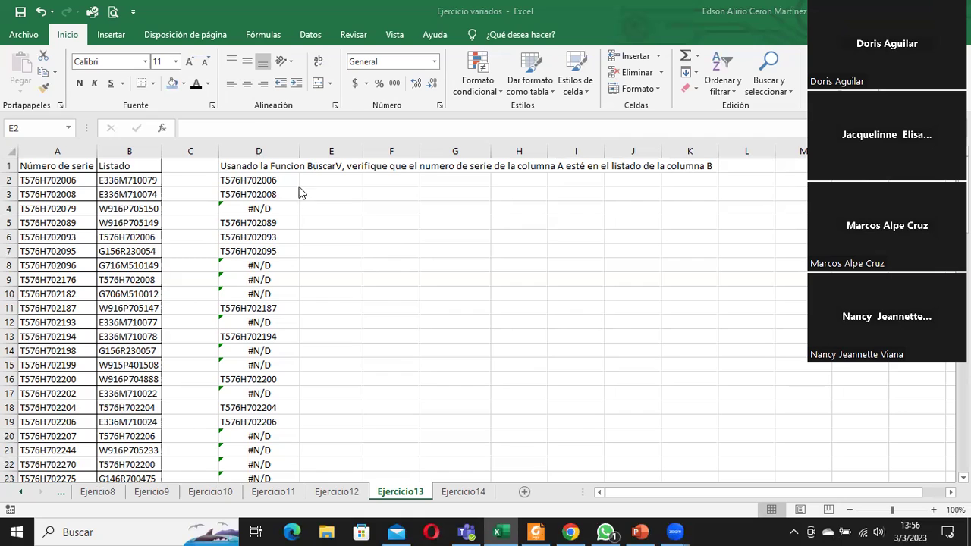
Step: Review the lookup formulas in D2 and D3 on the current sheet
left_click(254, 179)
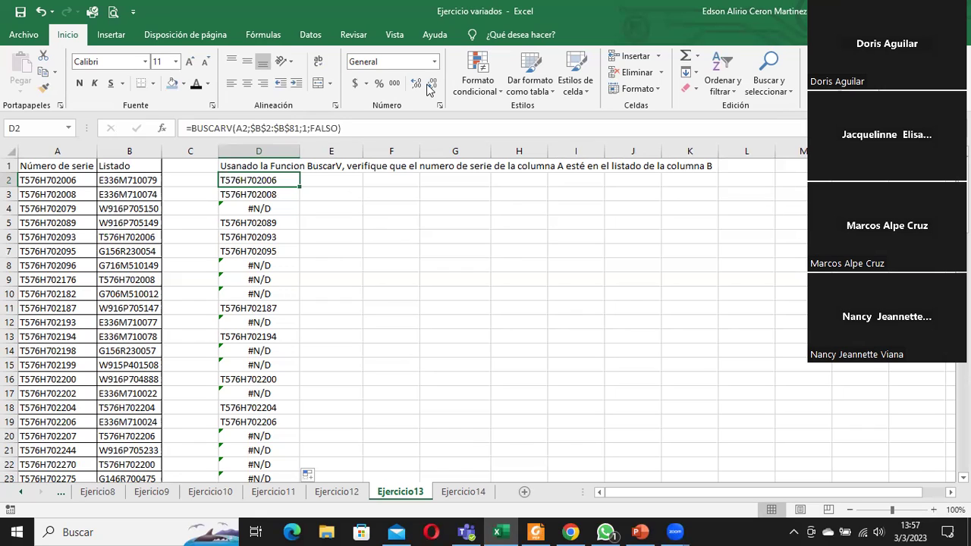
left_click(429, 90)
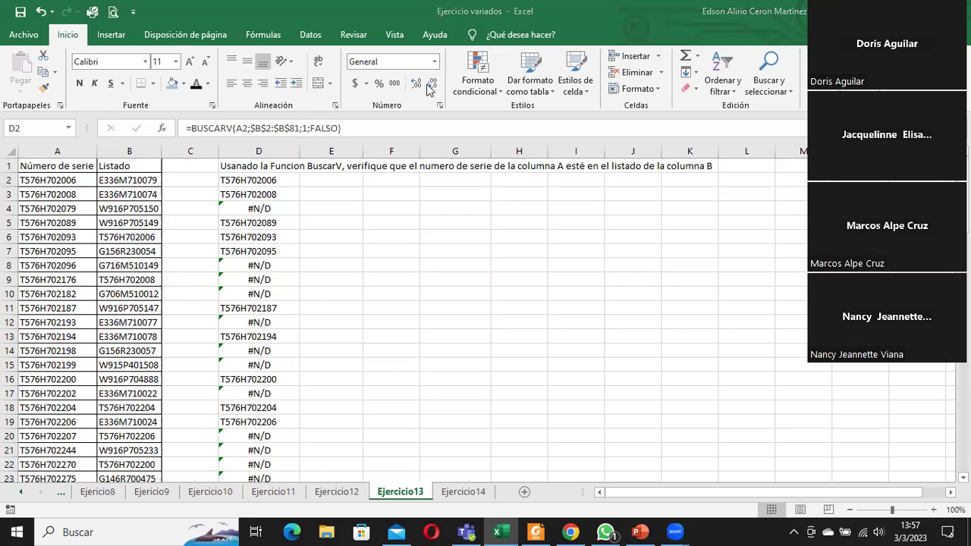
left_click(313, 179)
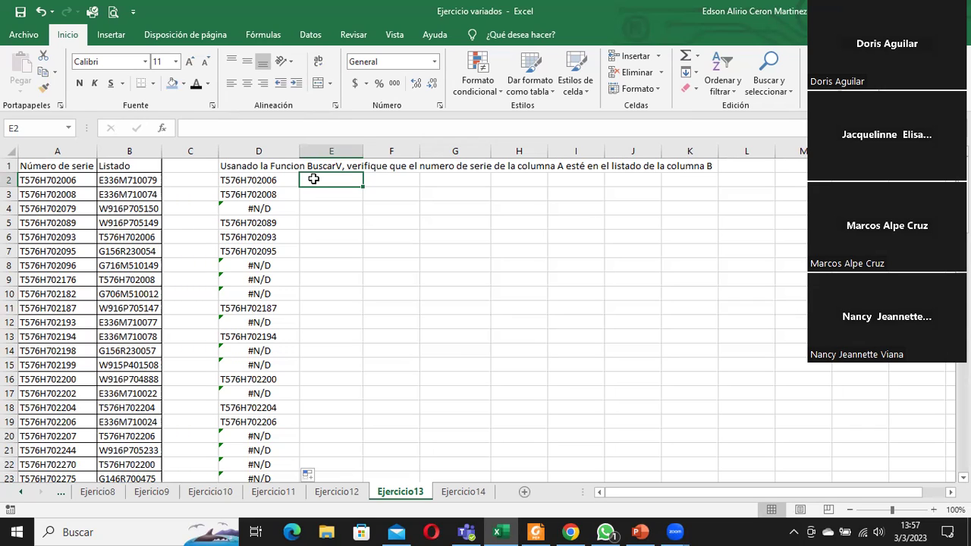
left_click(260, 194)
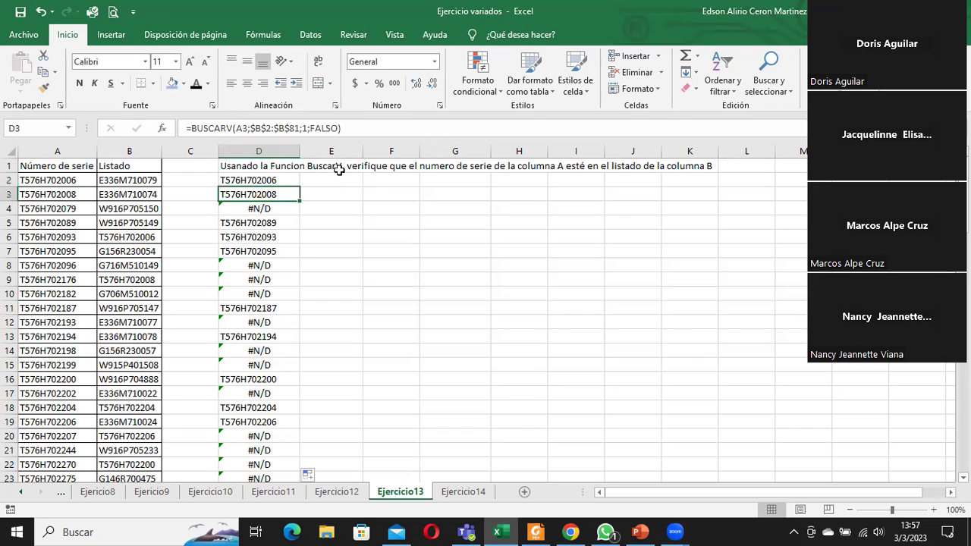
left_click(339, 177)
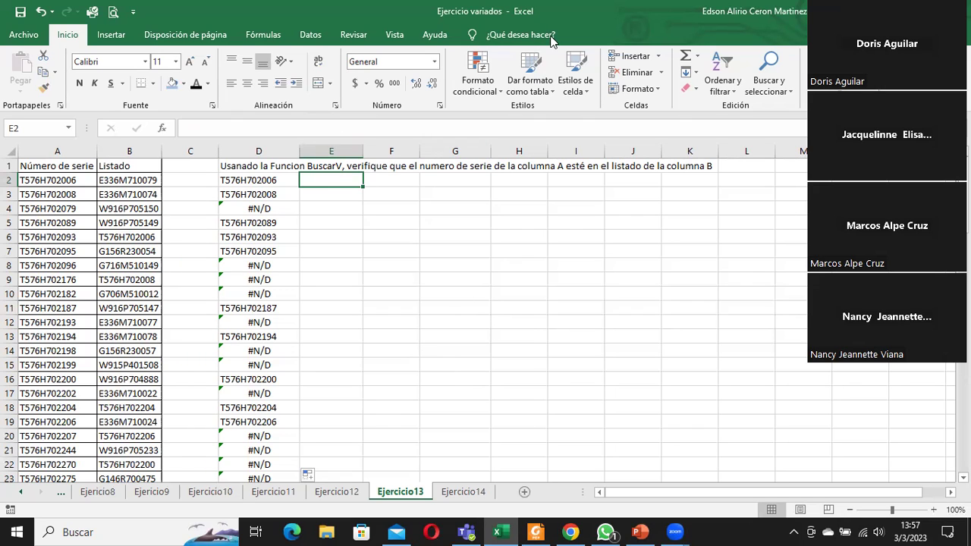
Step: On the Ejercicio14 sheet, enter =HOY() in G5 to show 3/3/2023
left_click(459, 491)
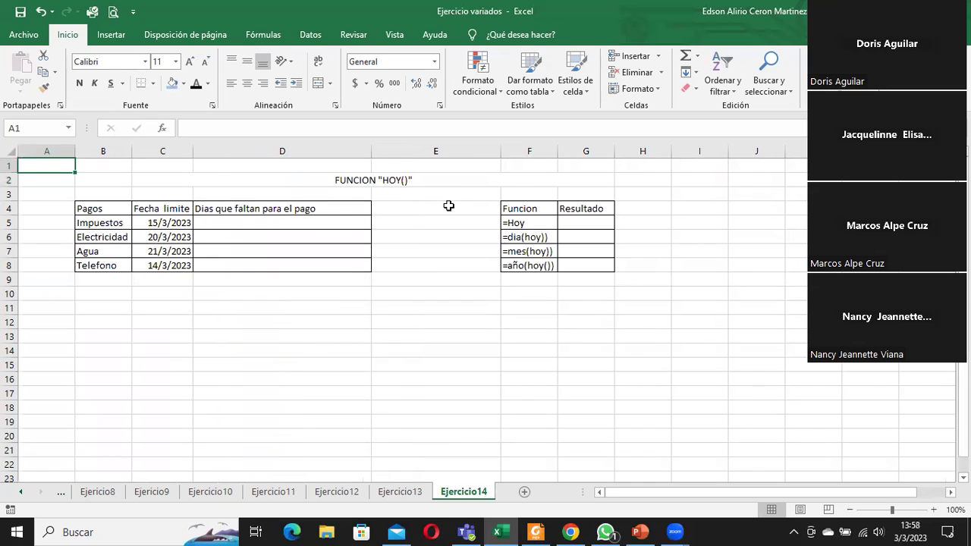
double_click(576, 225)
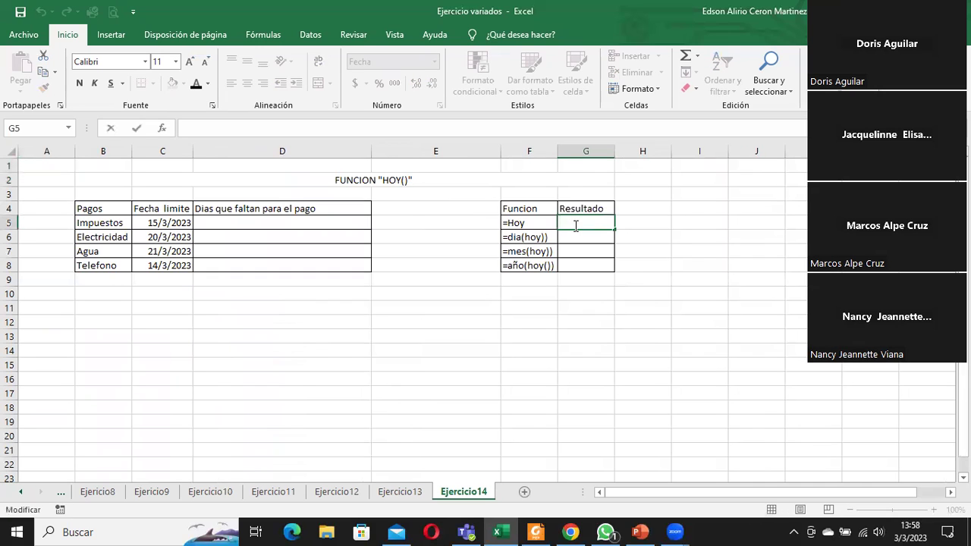
type("=hoyu")
key("BackSpace")
key("BackSpace")
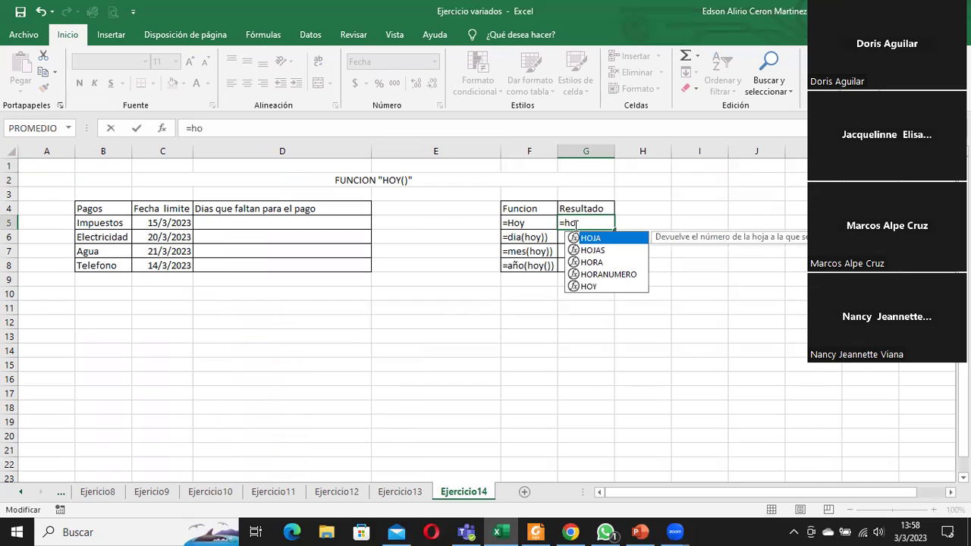
double_click(596, 287)
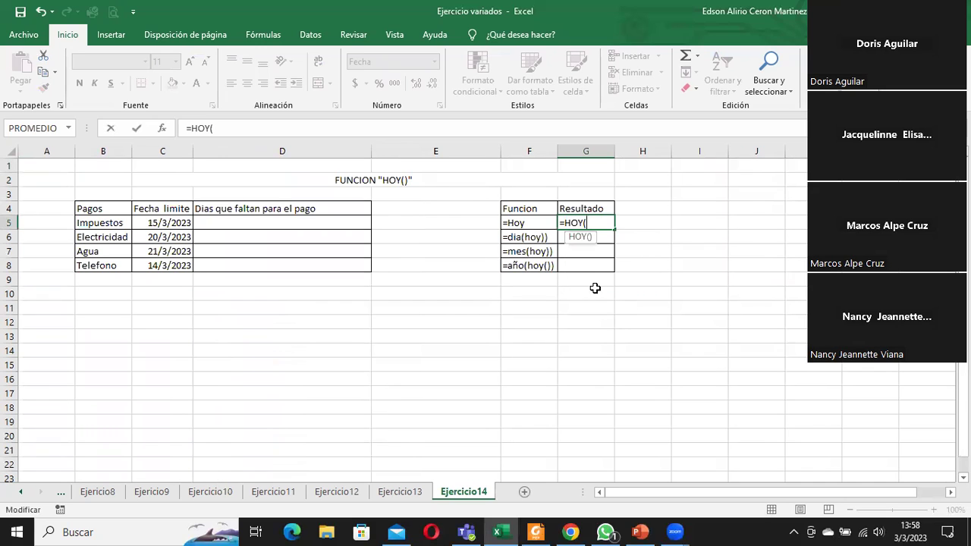
type(")")
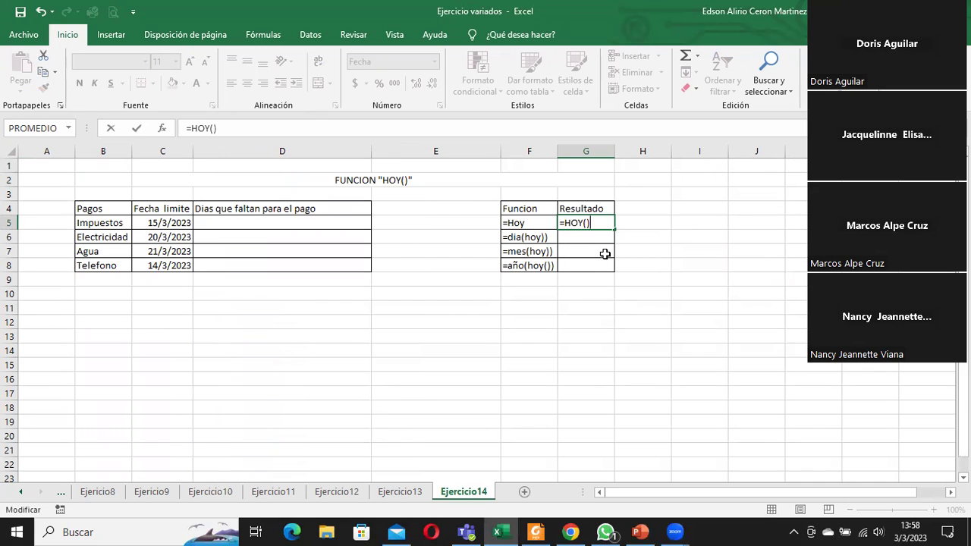
key("Return")
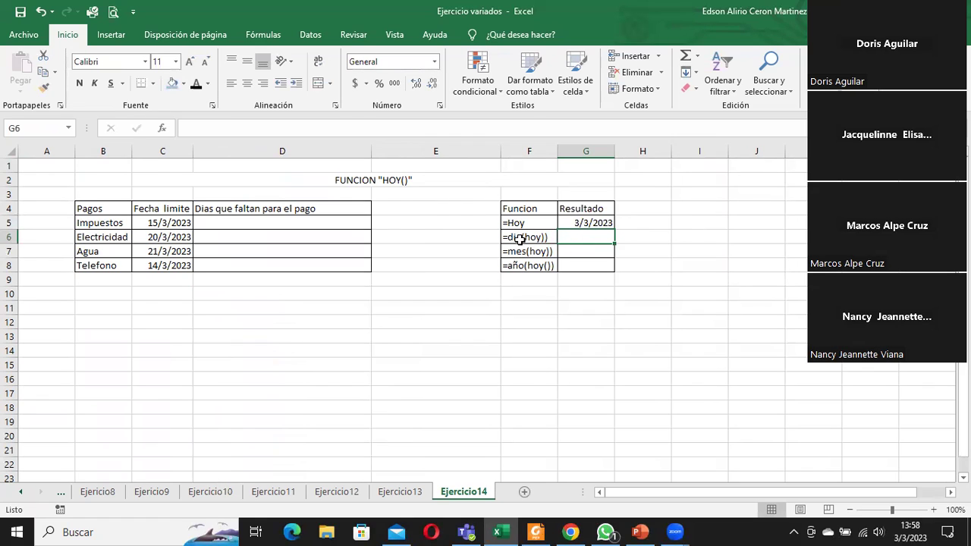
Step: Enter =HOY()-C5 in D5 for the Impuestos payment's days remaining
double_click(569, 237)
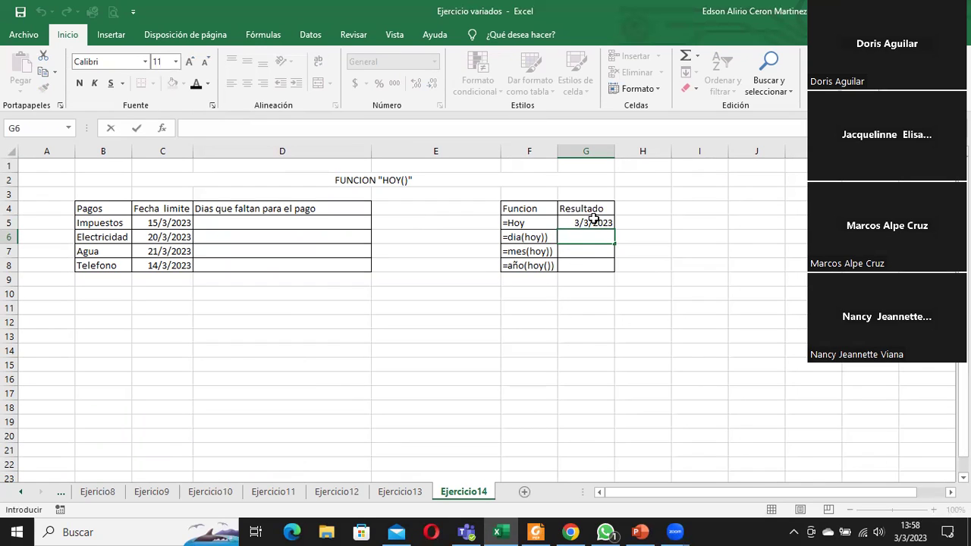
left_click(267, 222)
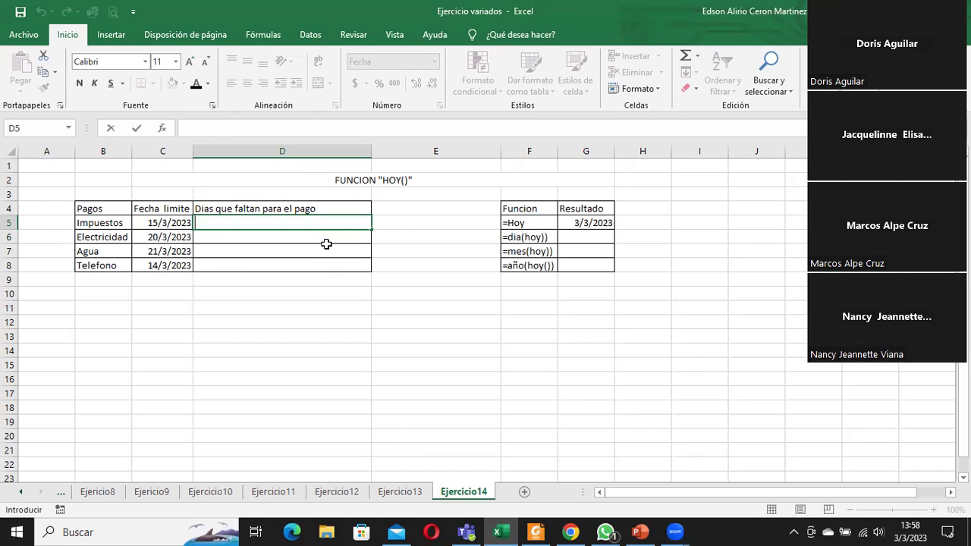
left_click(115, 221)
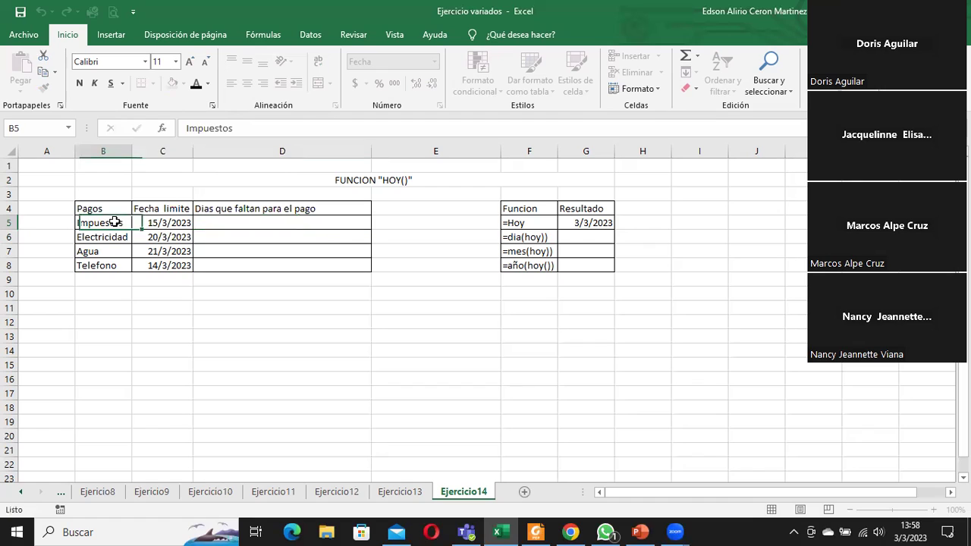
left_click(155, 222)
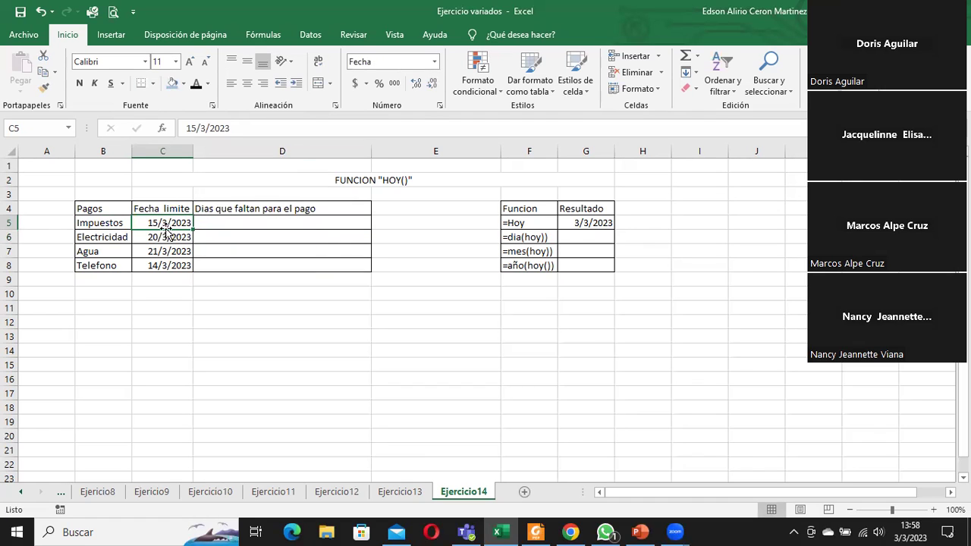
left_click(217, 222)
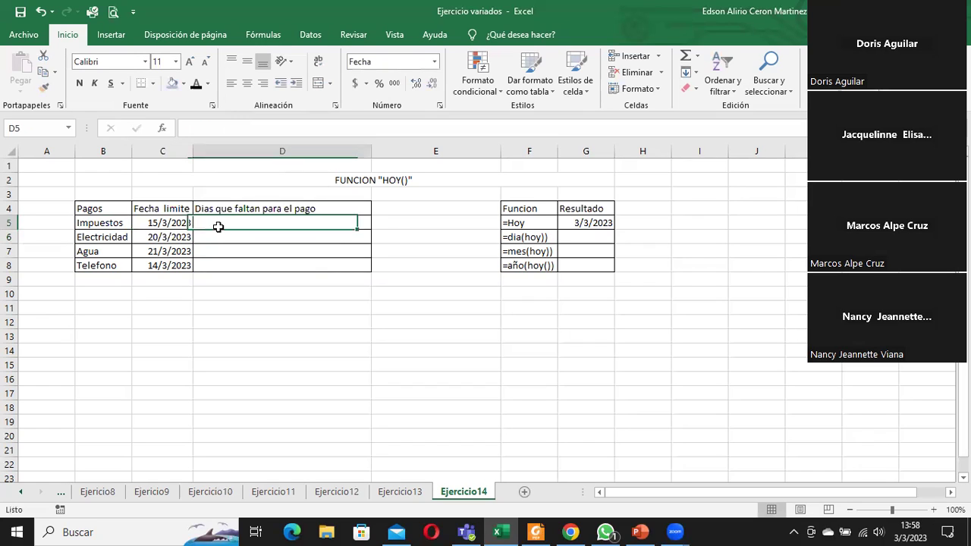
double_click(218, 223)
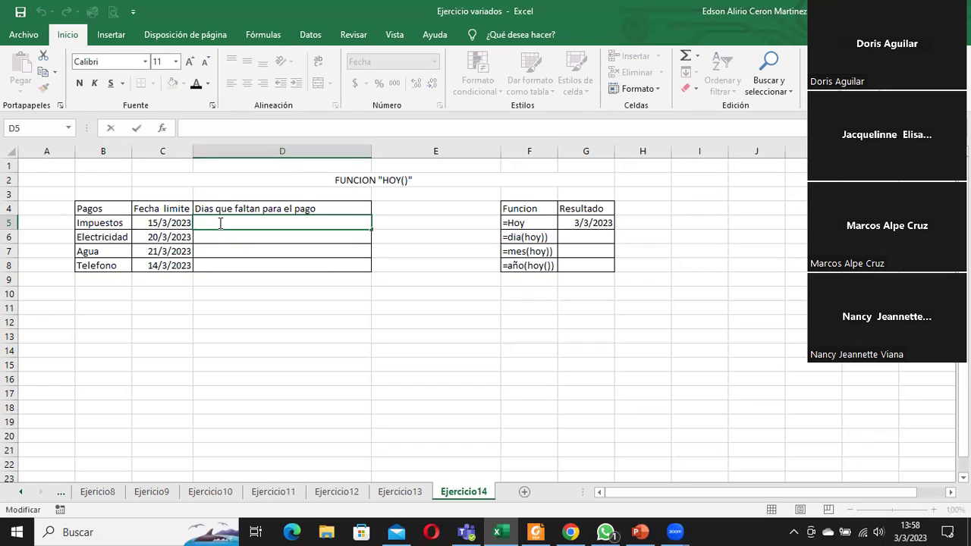
type("=")
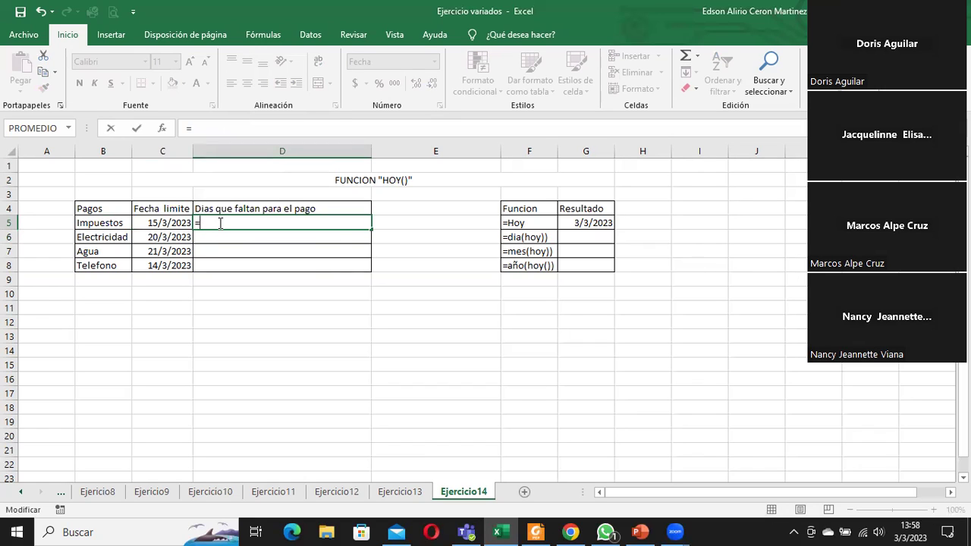
type("hoy")
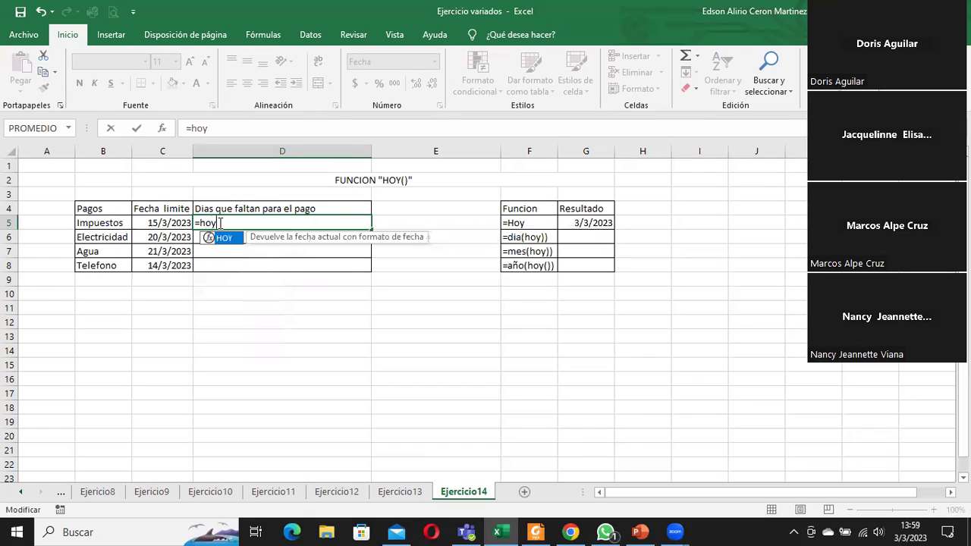
type("()-")
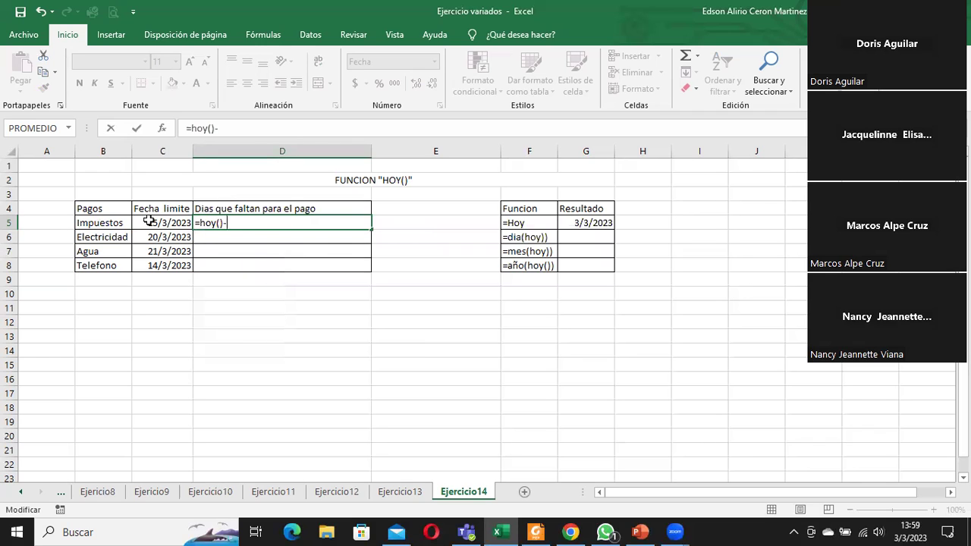
left_click(148, 219)
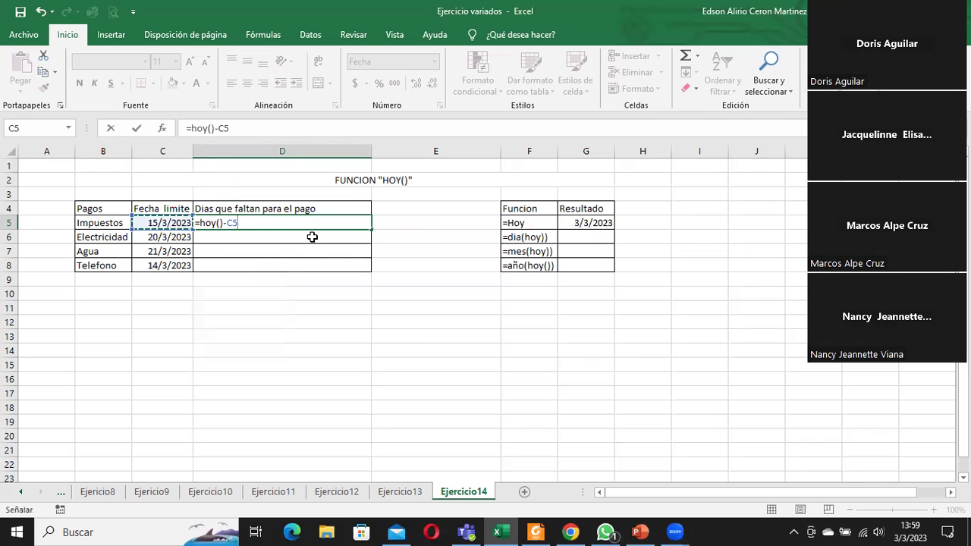
key("Return")
left_click(317, 220)
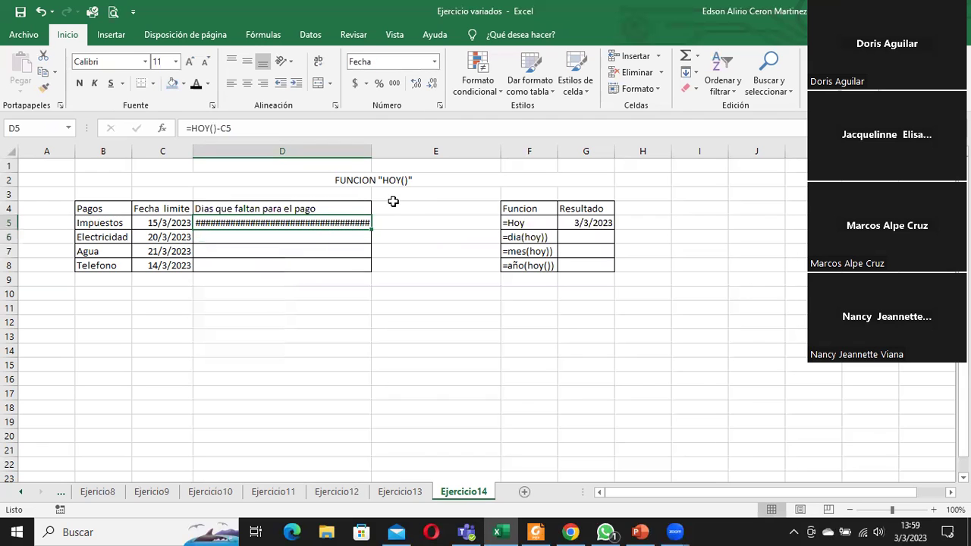
Step: Format D5 as General so it shows -12, then select its =HOY()-C5 formula text
left_click(439, 107)
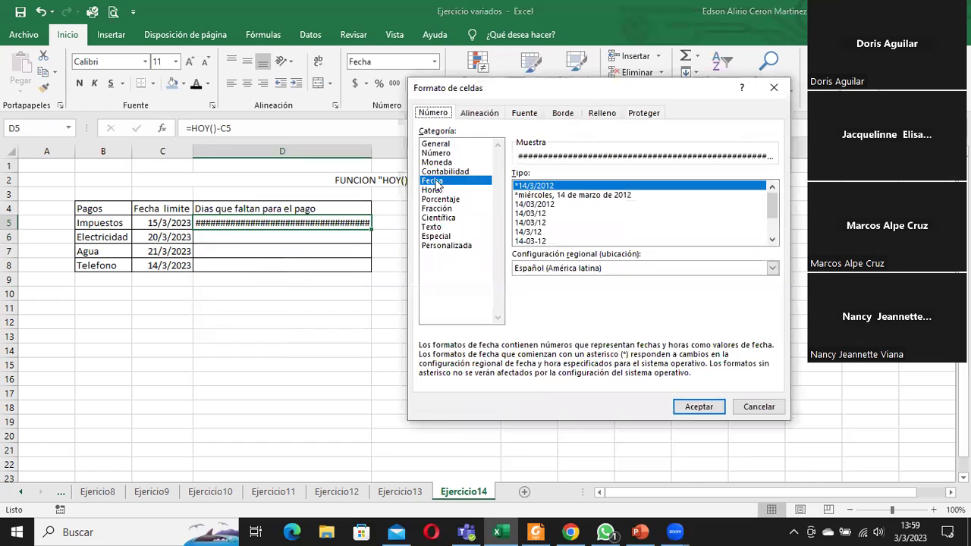
left_click(437, 144)
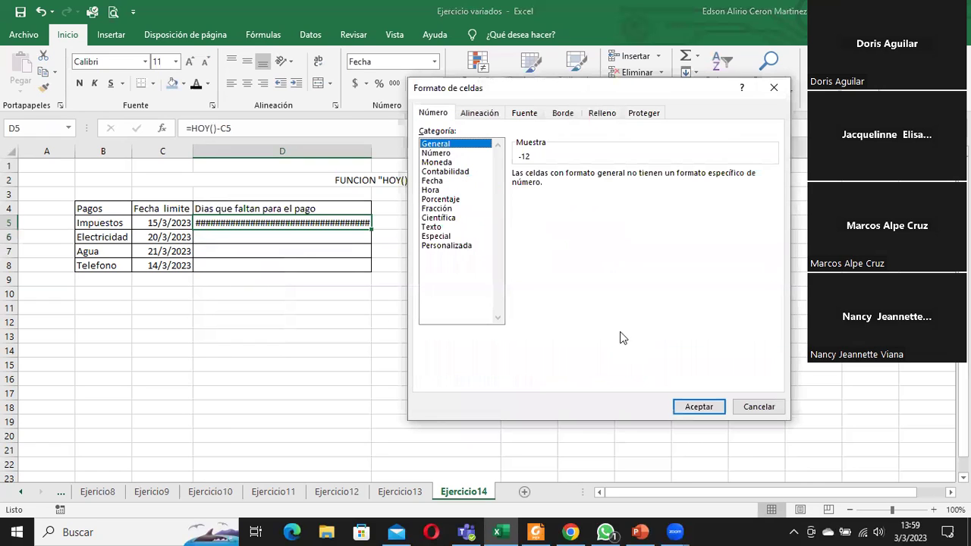
left_click(688, 407)
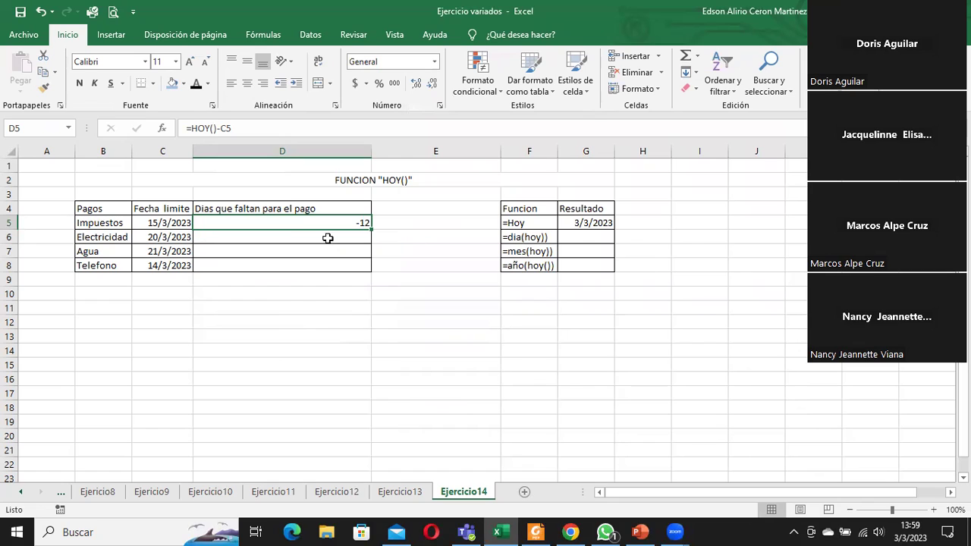
left_click(236, 128)
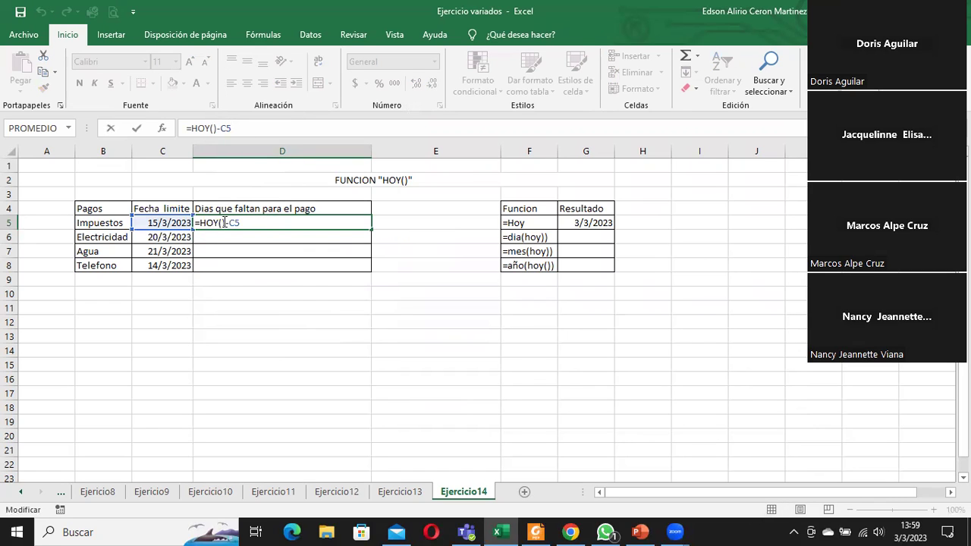
left_click_drag(258, 223, 163, 224)
Step: Rewrite D5 as =C5-HOY(), which displays 12/1/1900 in Fecha format
key("Escape")
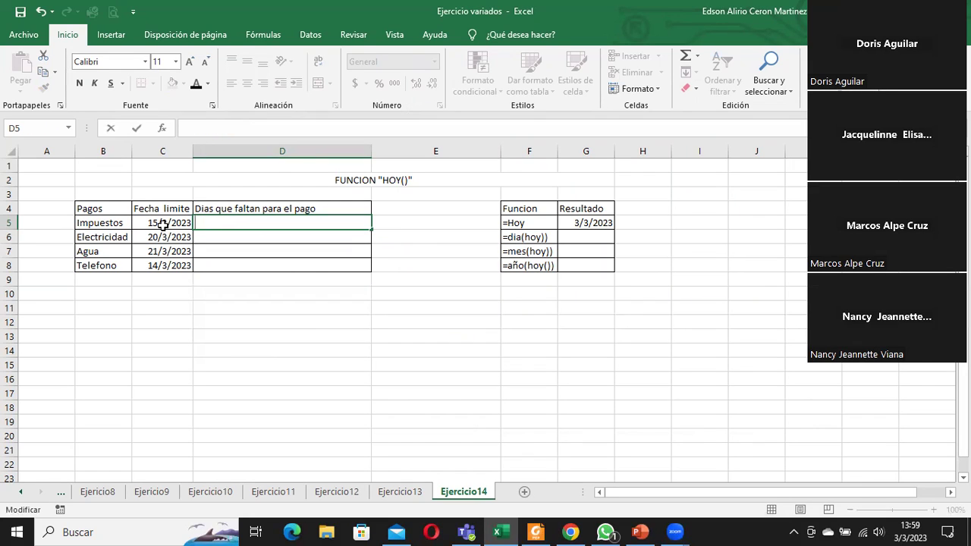
type("=")
left_click(163, 224)
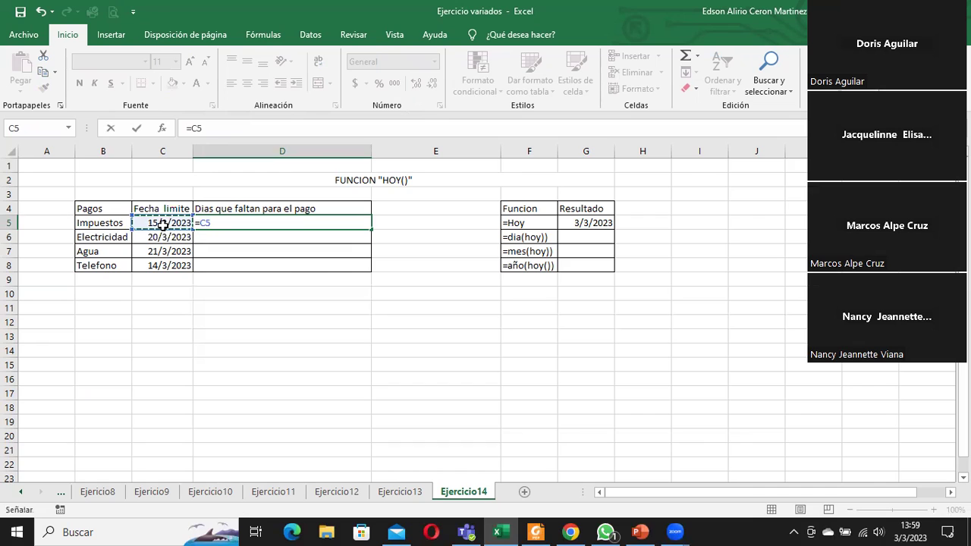
scroll(163, 224, "down", 7)
type("-")
key("Up")
key("Up")
key("Up")
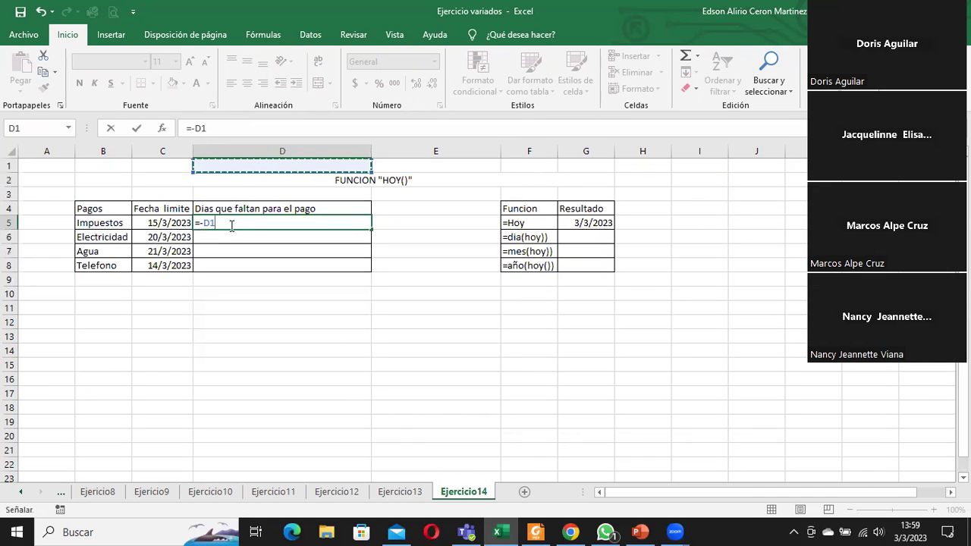
key("Escape")
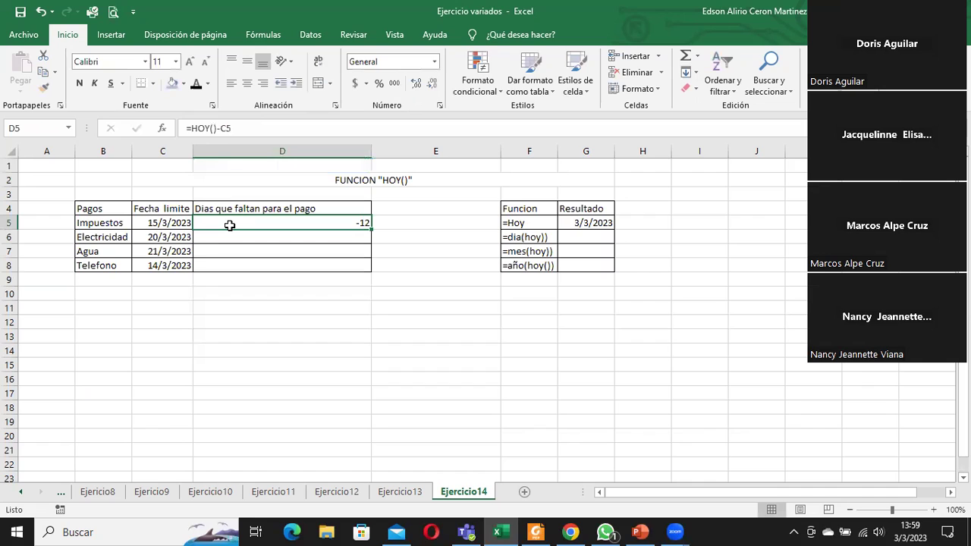
type("=")
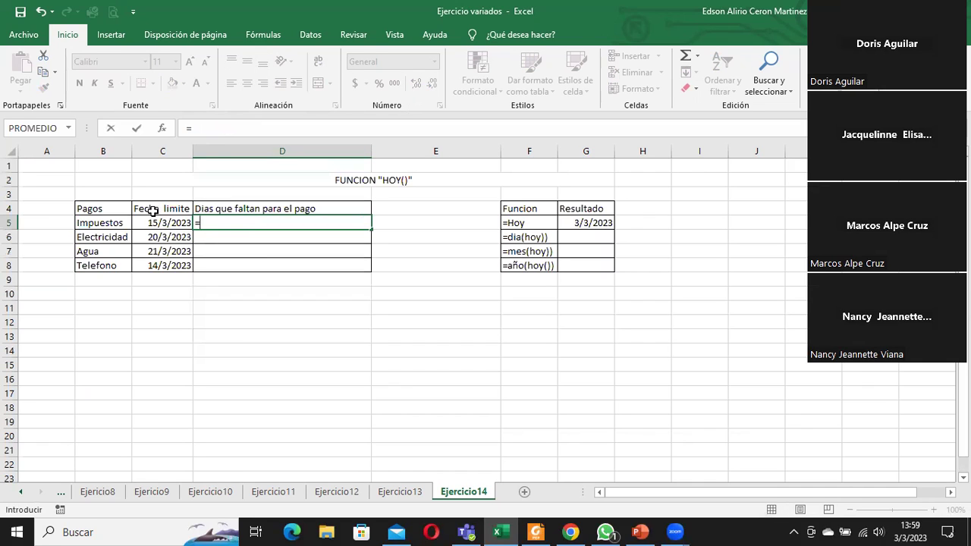
left_click(159, 223)
type("-Hoy()")
key("Return")
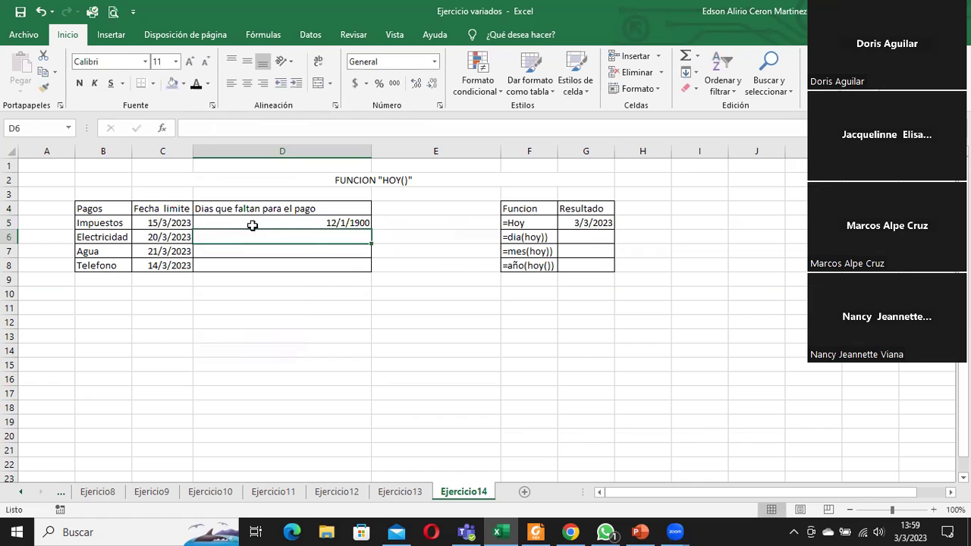
left_click(341, 224)
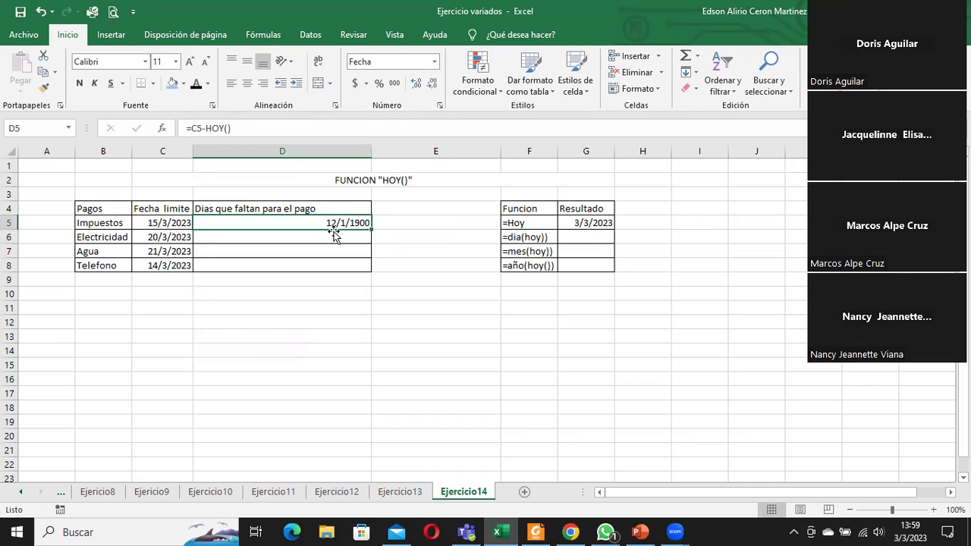
Step: Apply General format to D5, then delete its formula
left_click(440, 107)
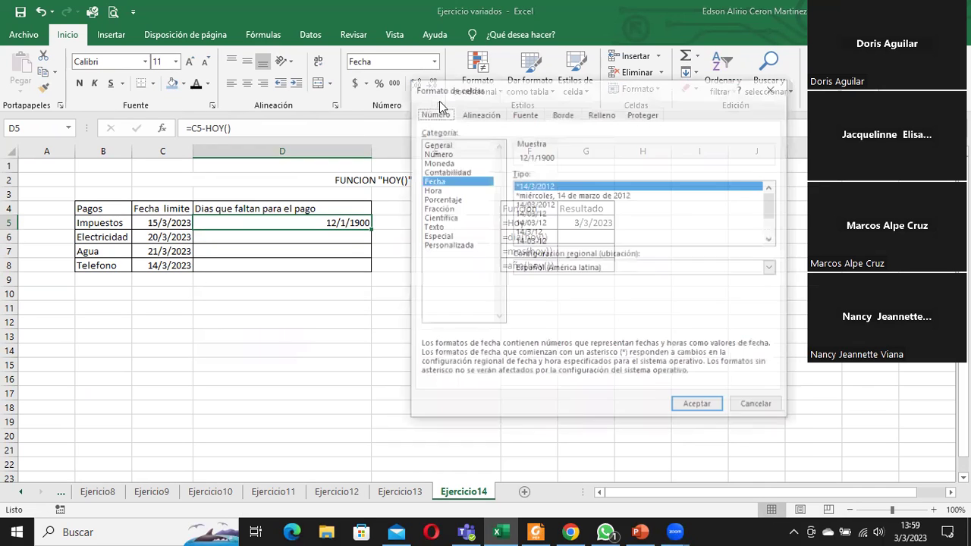
left_click(438, 143)
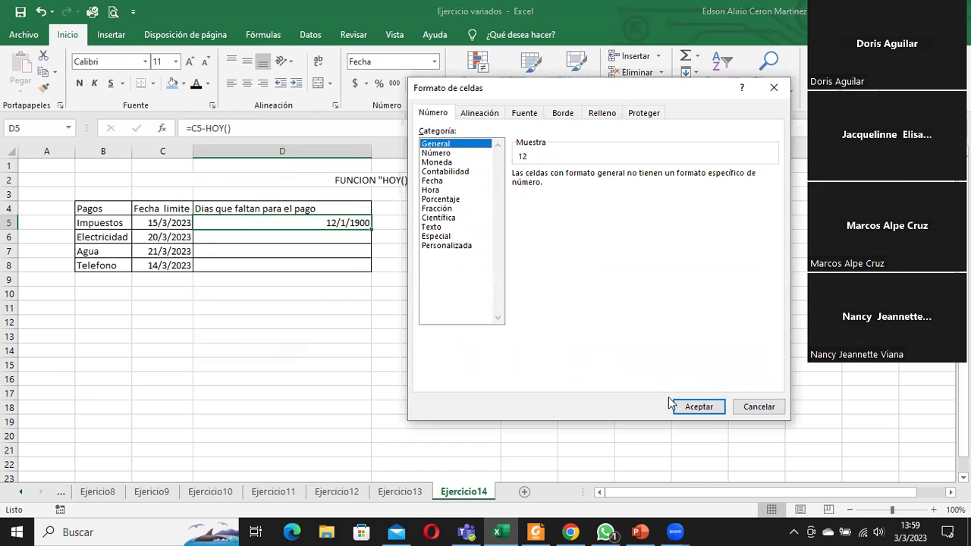
left_click(690, 407)
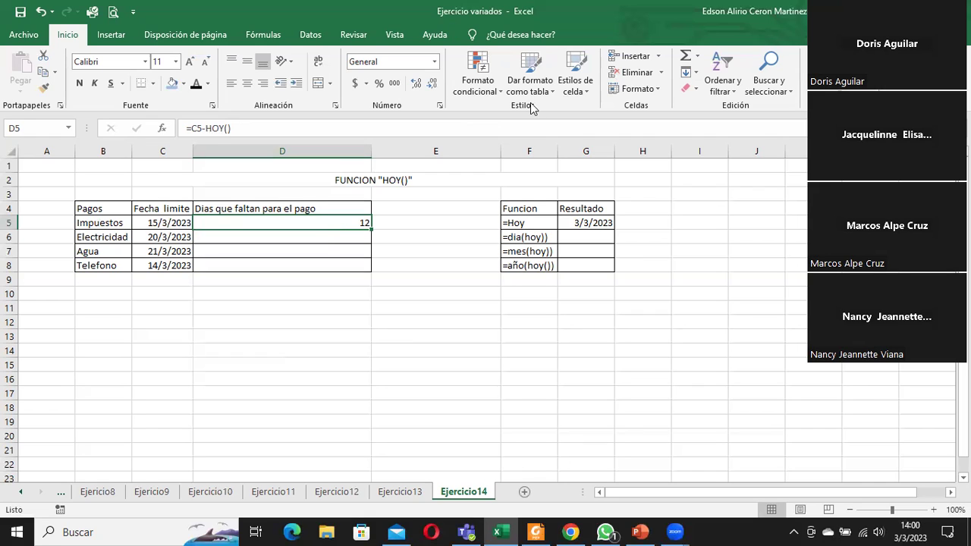
left_click(274, 240)
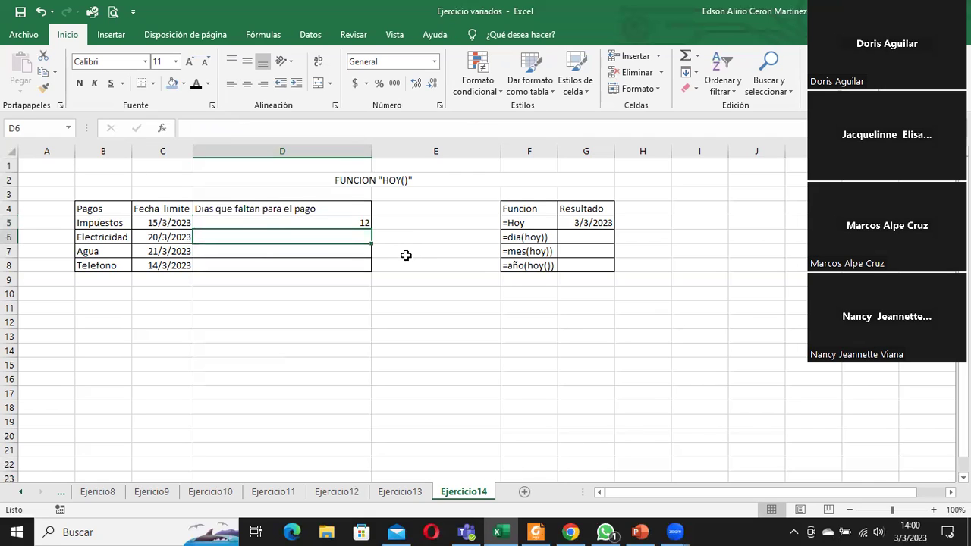
left_click(332, 217)
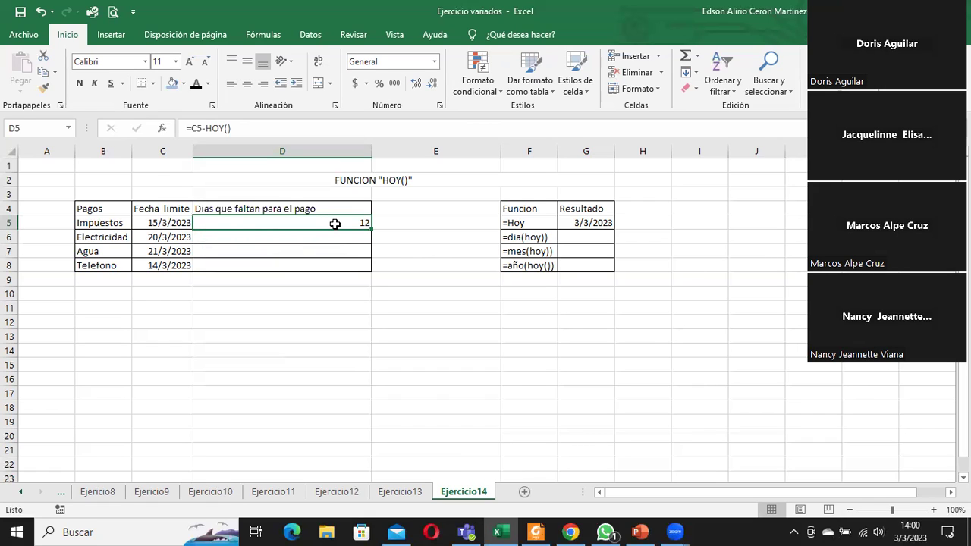
key("Delete")
left_click(332, 237)
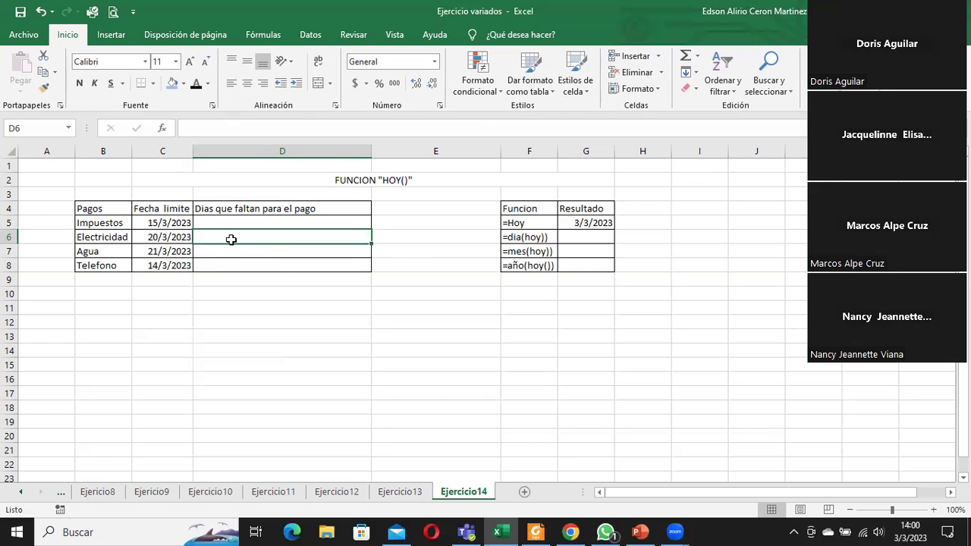
Step: Enter =C6-HOY() in D6 for the Electricidad payment's due date
type("=")
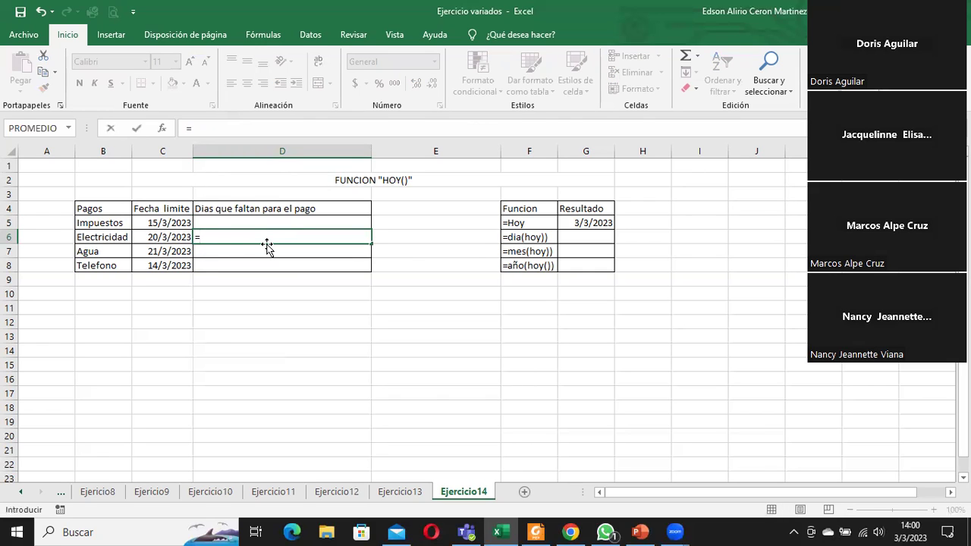
left_click(151, 236)
type("-hoy")
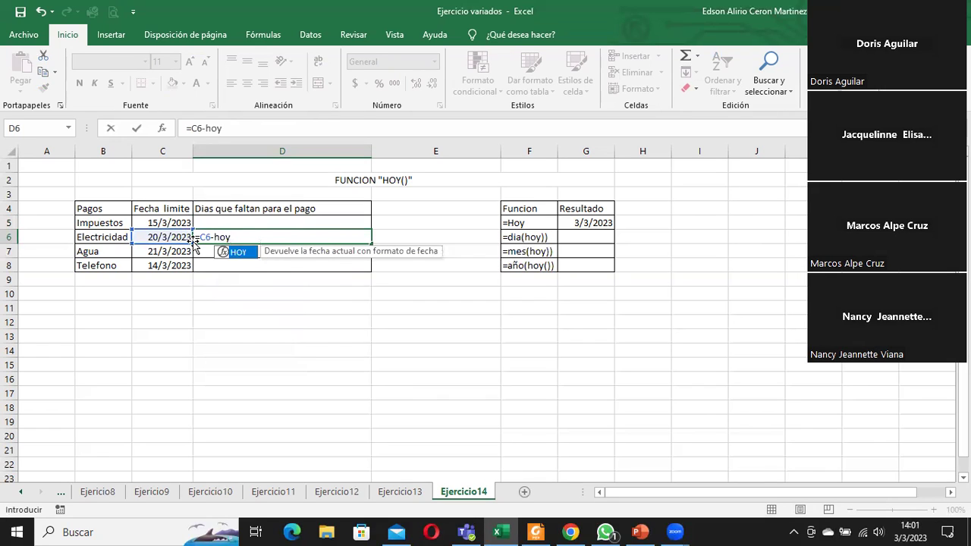
type("()")
key("Return")
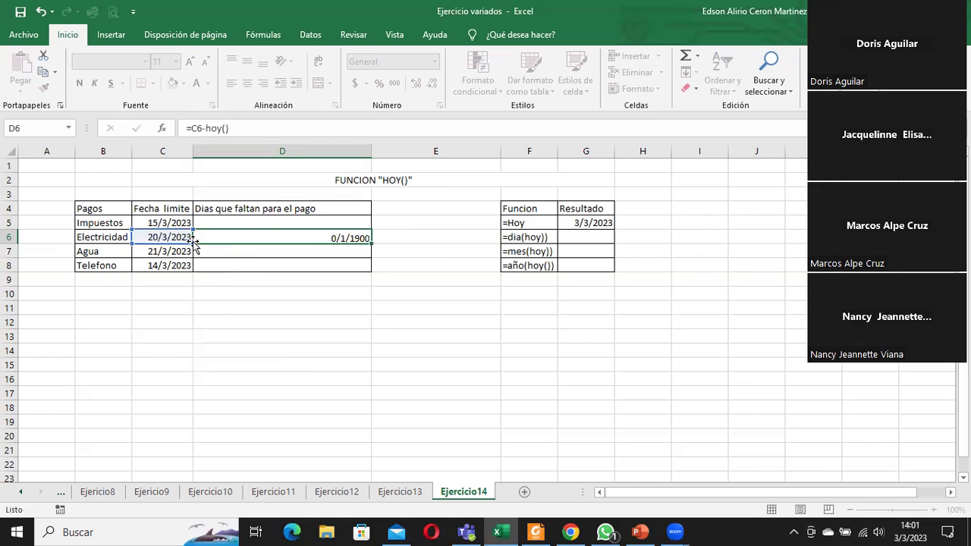
left_click(330, 236)
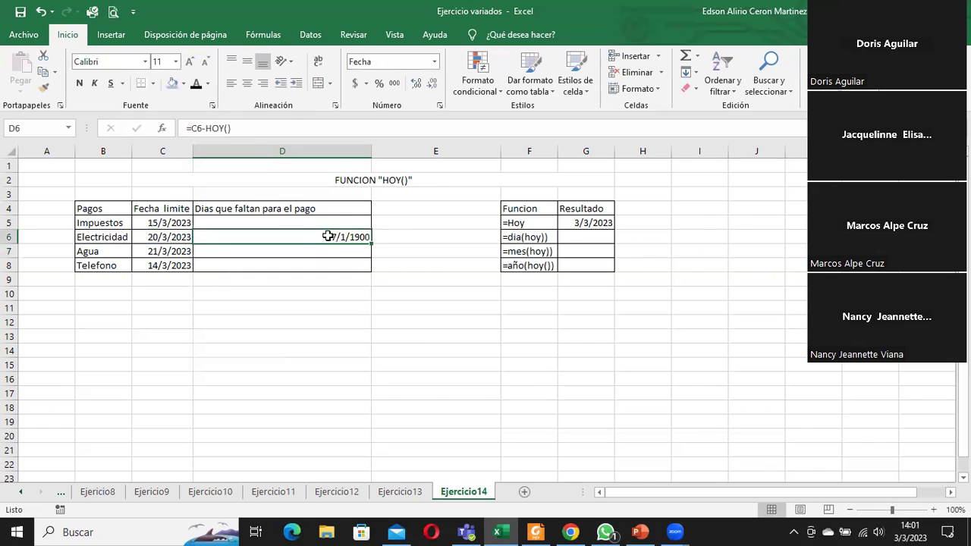
Step: Browse D6's Hora, Fecha and Personalizada number formats without changing anything
left_click(336, 106)
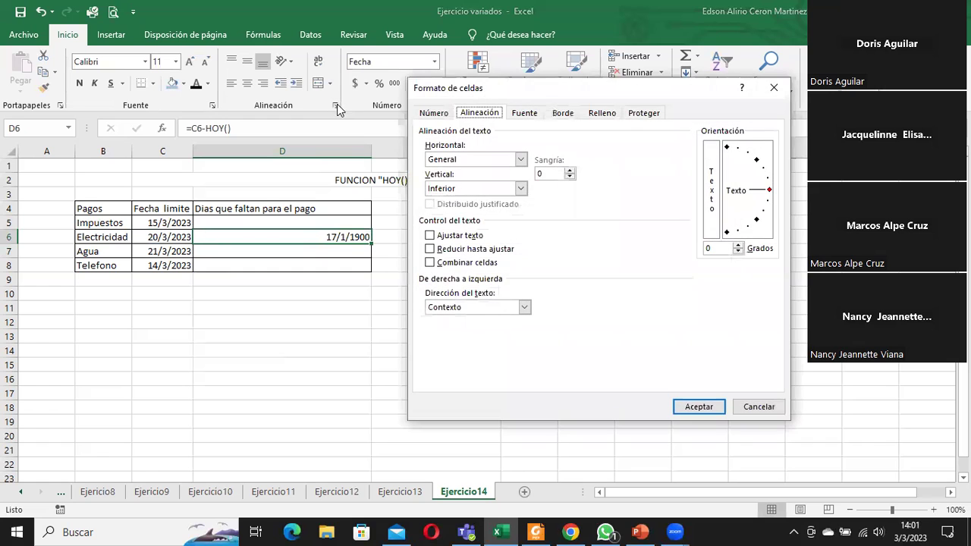
left_click(442, 113)
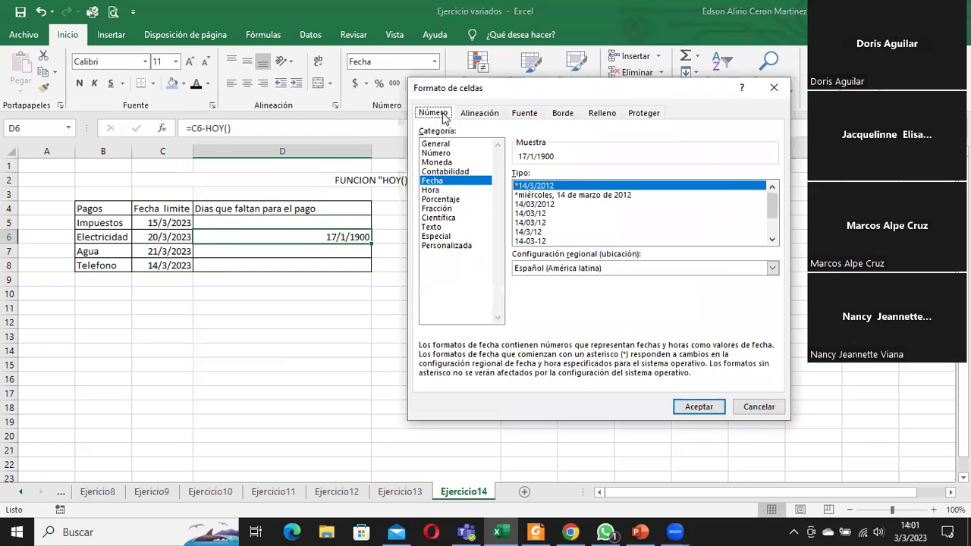
left_click(444, 191)
left_click(436, 180)
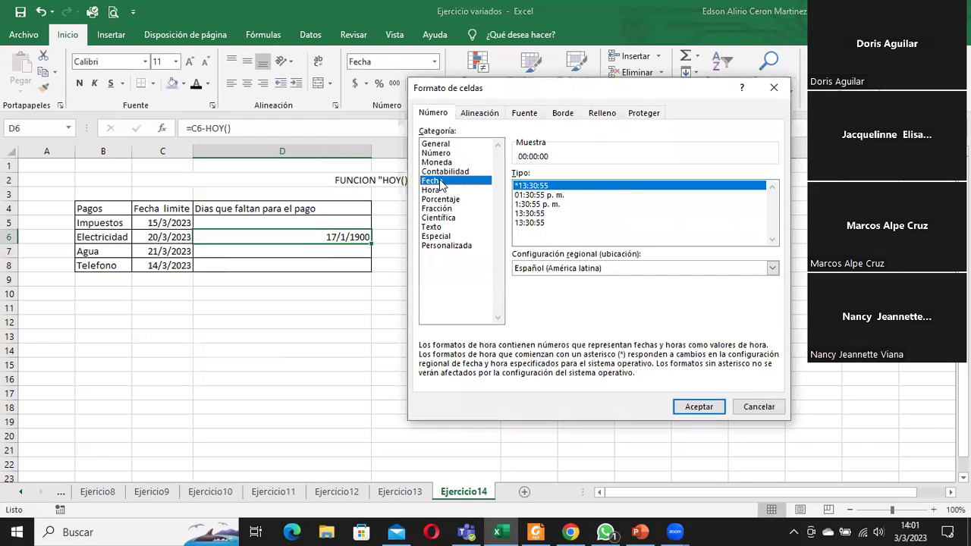
left_click(691, 406)
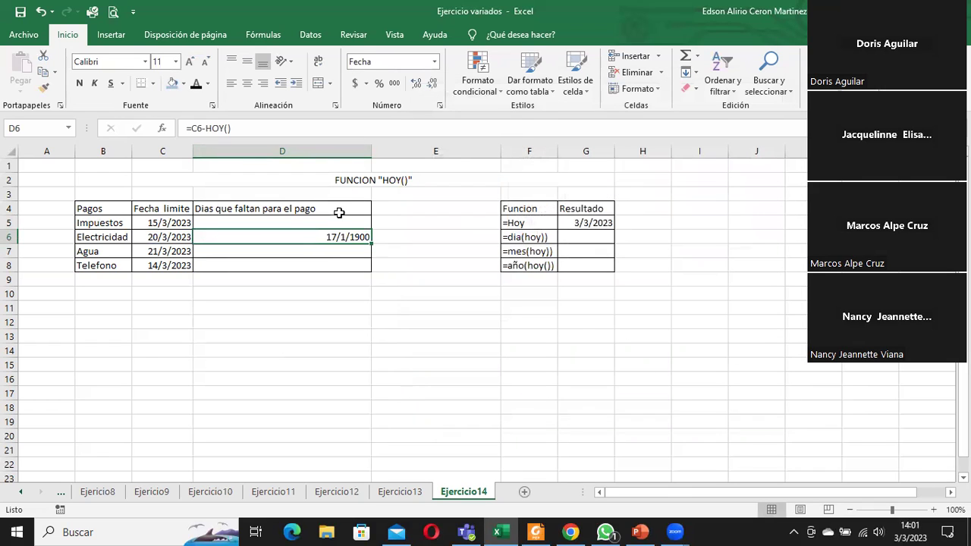
left_click(439, 108)
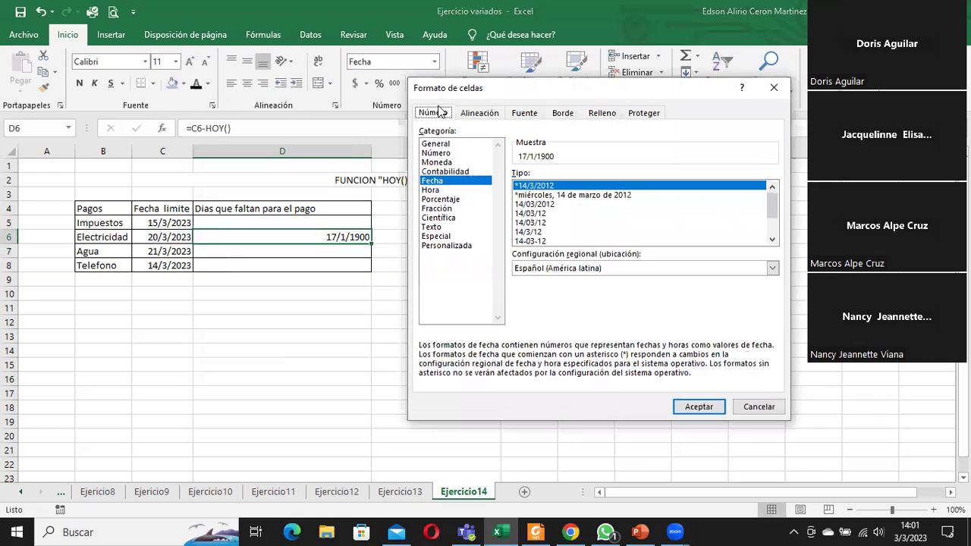
left_click(452, 246)
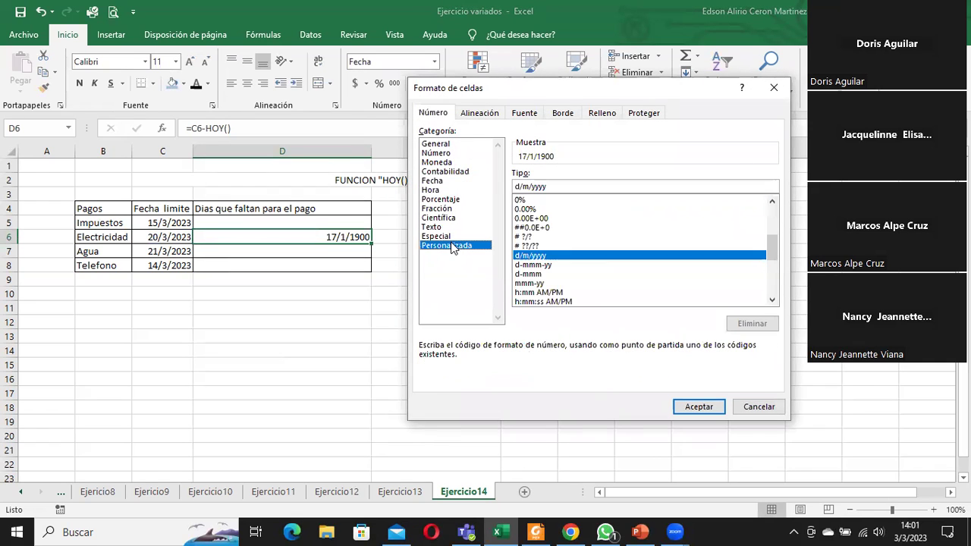
left_click(699, 406)
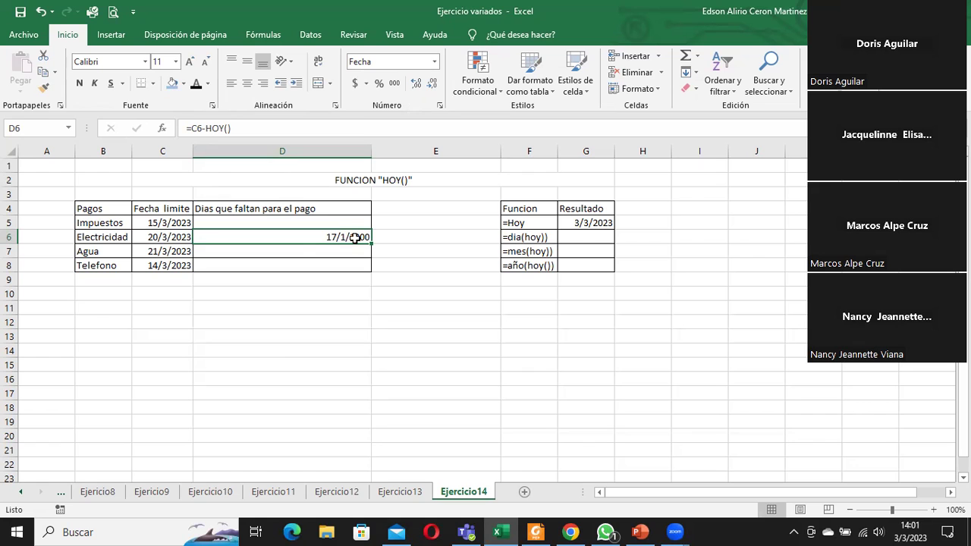
Step: Apply the General number format to D6 so it shows 17 days
left_click(440, 107)
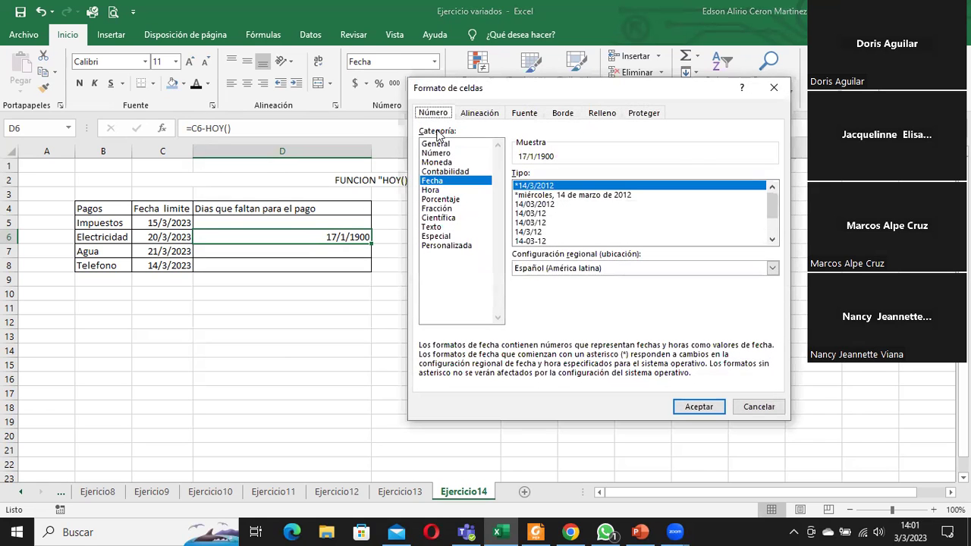
left_click(437, 144)
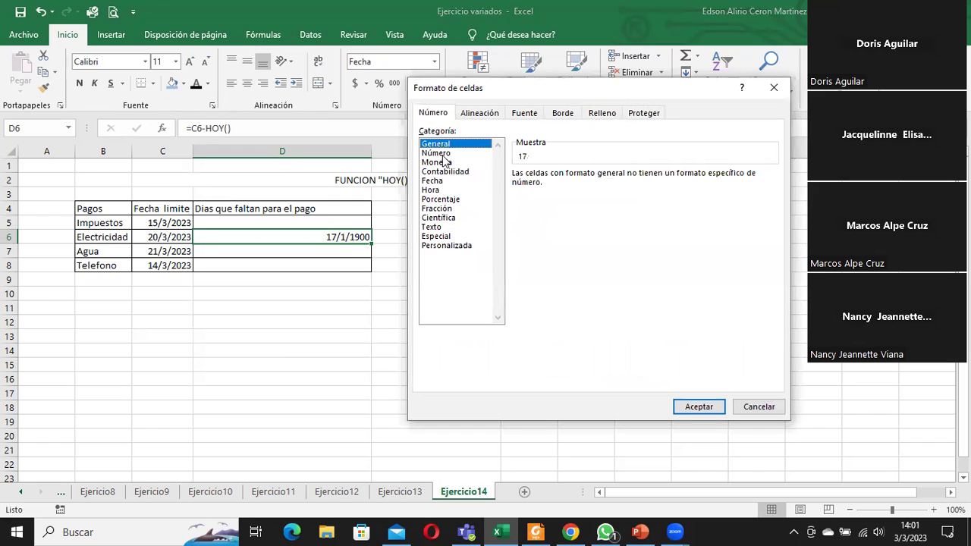
left_click(440, 153)
left_click(437, 144)
left_click(698, 405)
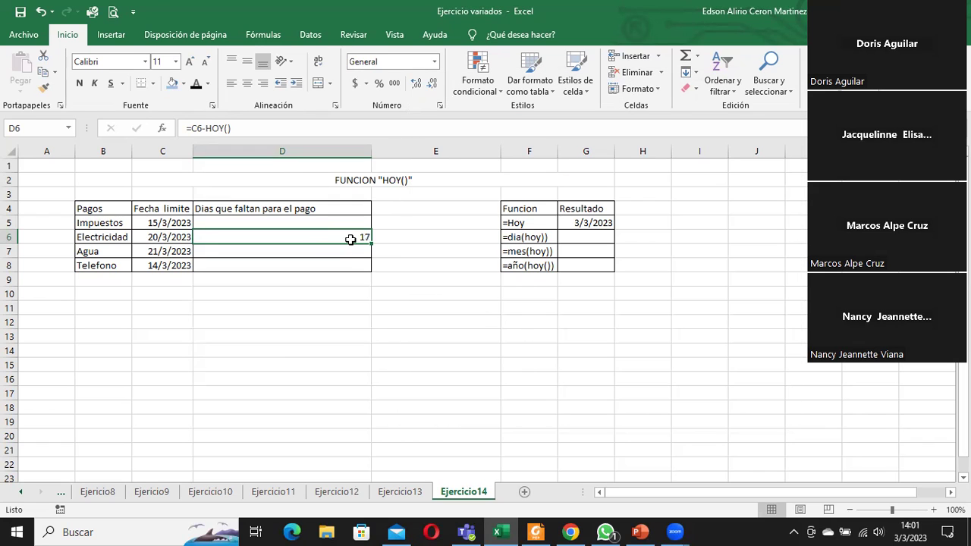